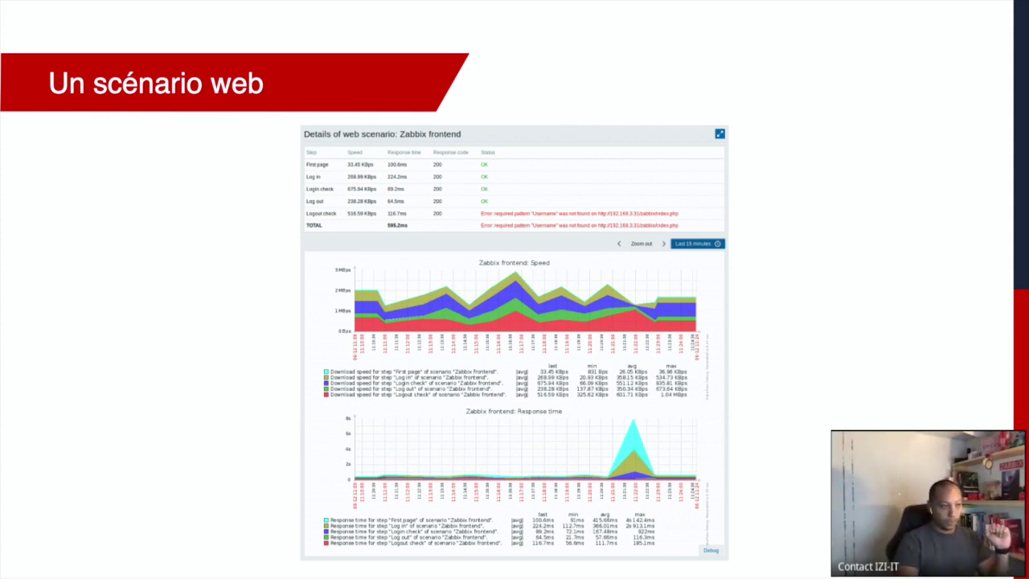
Step: Advance the presentation from 'Un scénario web' to the 'La pratique' slide
{"action": "key", "text": "Right"}
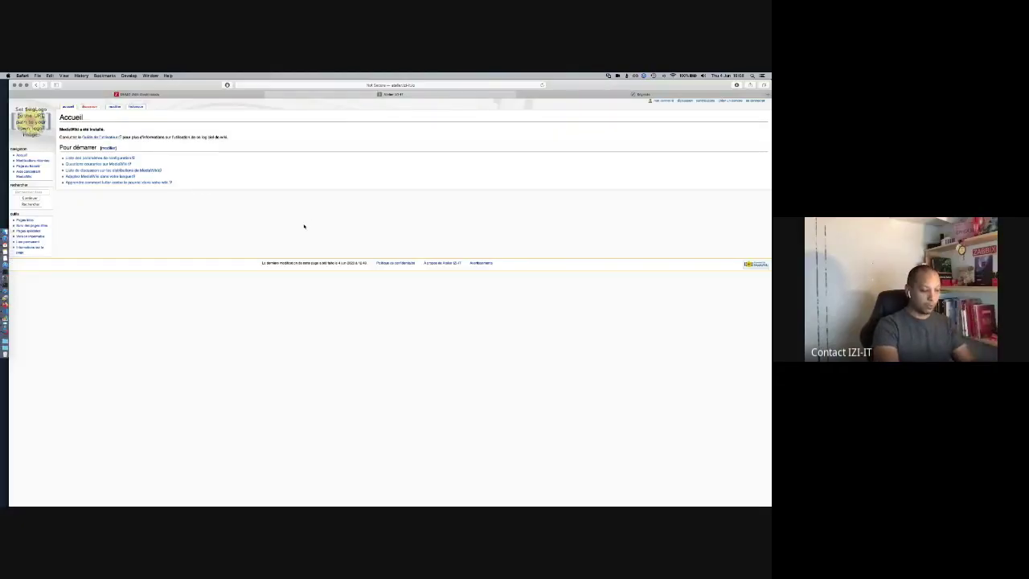
Step: Enlarge the wiki page, copy its address up to the port, and go to Zabbix
{"action": "key", "text": "super+plus"}
{"action": "key", "text": "super+plus"}
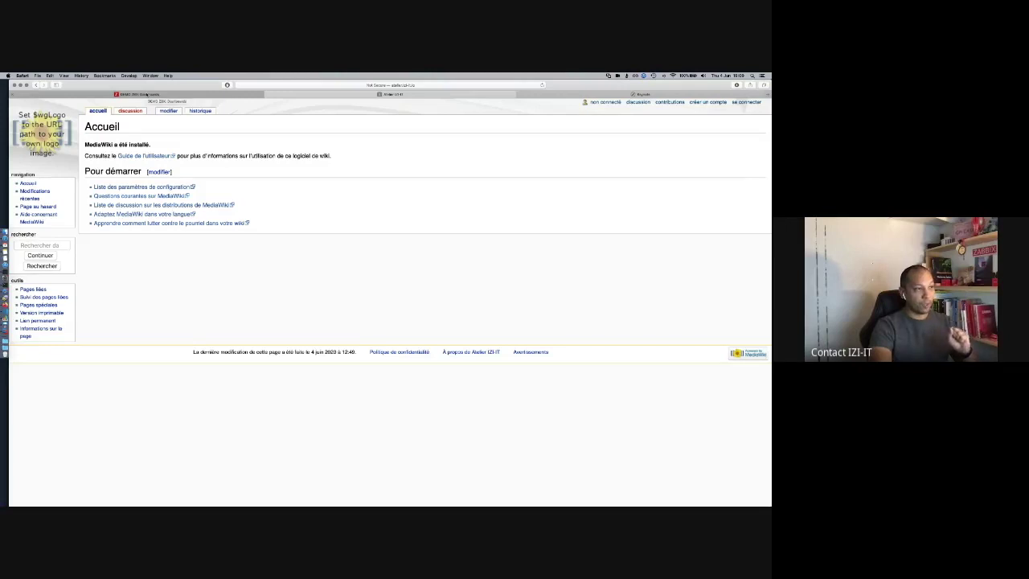
{"action": "left_click", "coordinate": [440, 84]}
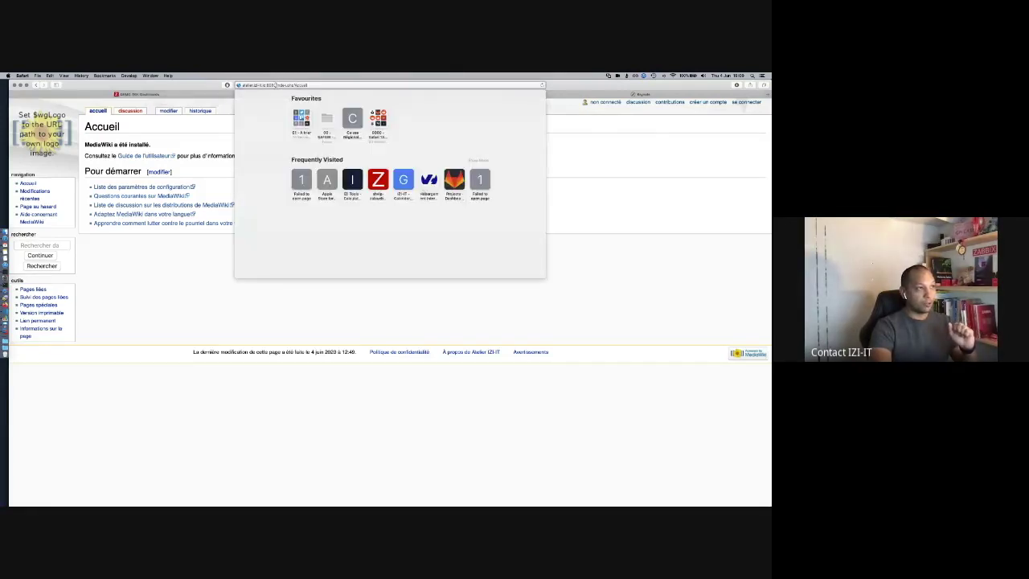
{"action": "left_click_drag", "start_coordinate": [276, 84], "coordinate": [235, 85]}
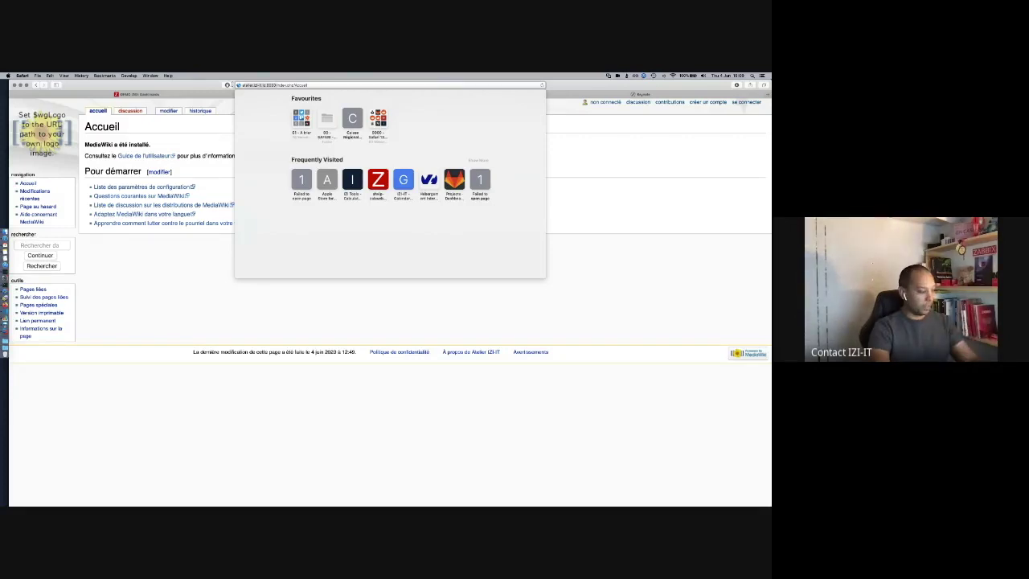
{"action": "key", "text": "Escape"}
{"action": "left_click", "coordinate": [197, 94]}
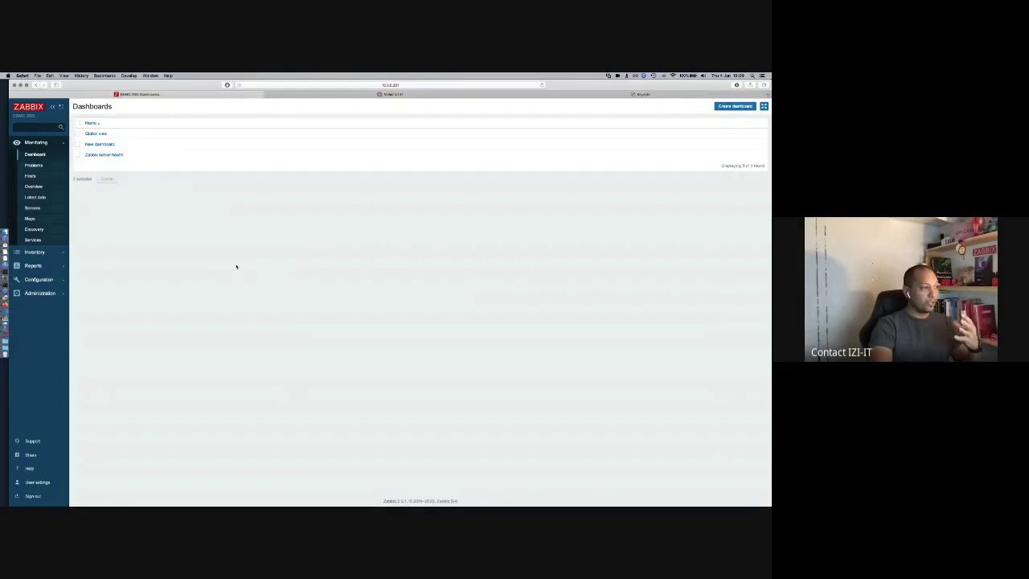
Step: Start a new host named atelier and assign it to a new 'web' host group
{"action": "left_click", "coordinate": [45, 279]}
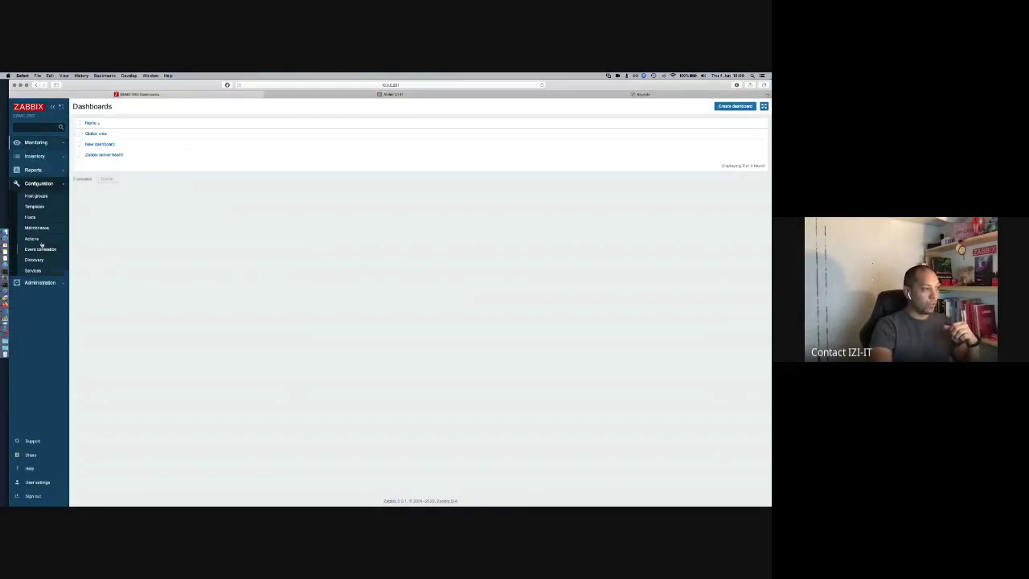
{"action": "left_click", "coordinate": [29, 217]}
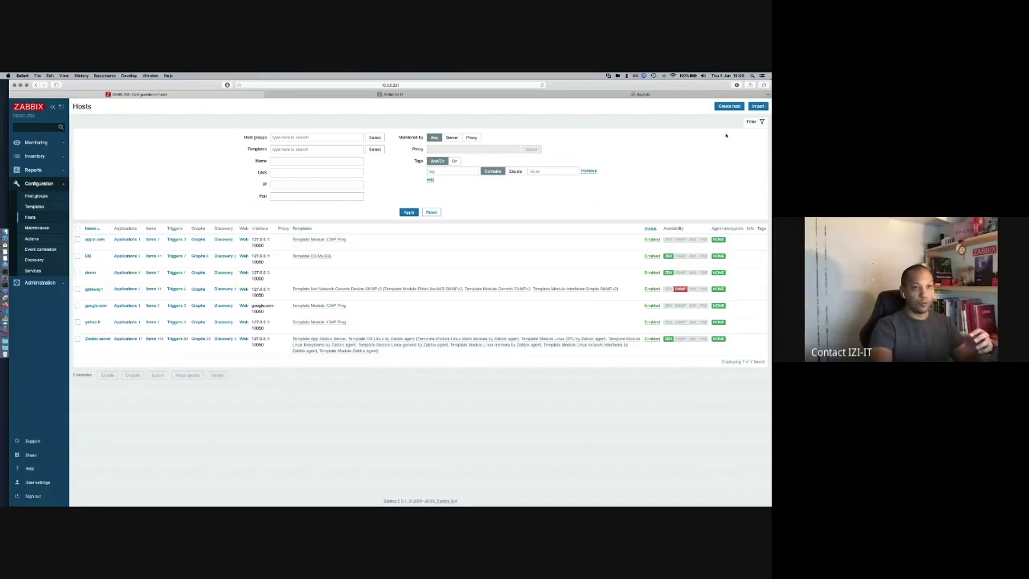
{"action": "left_click", "coordinate": [728, 106]}
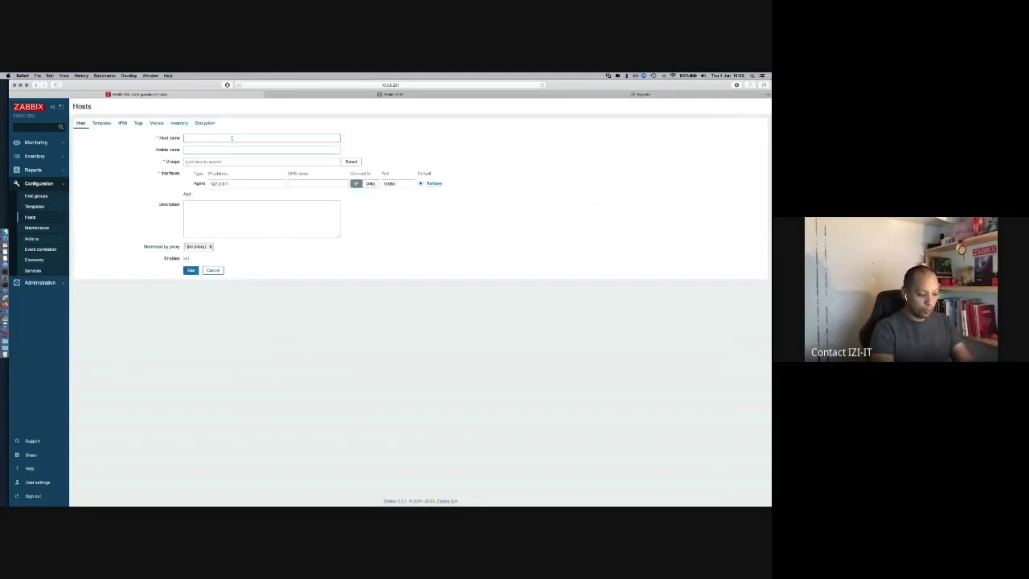
{"action": "type", "text": "zabb"}
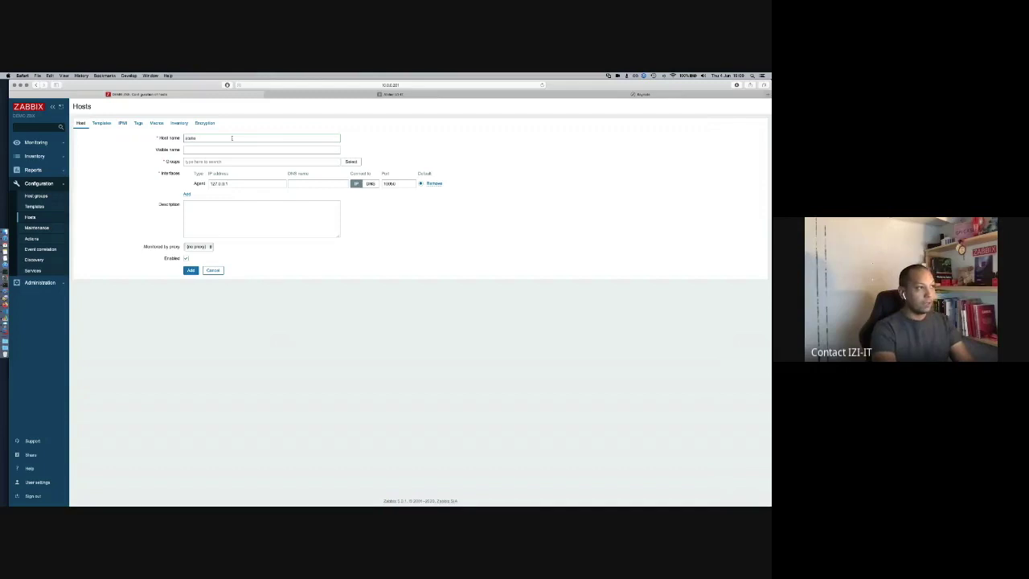
{"action": "type", "text": "i"}
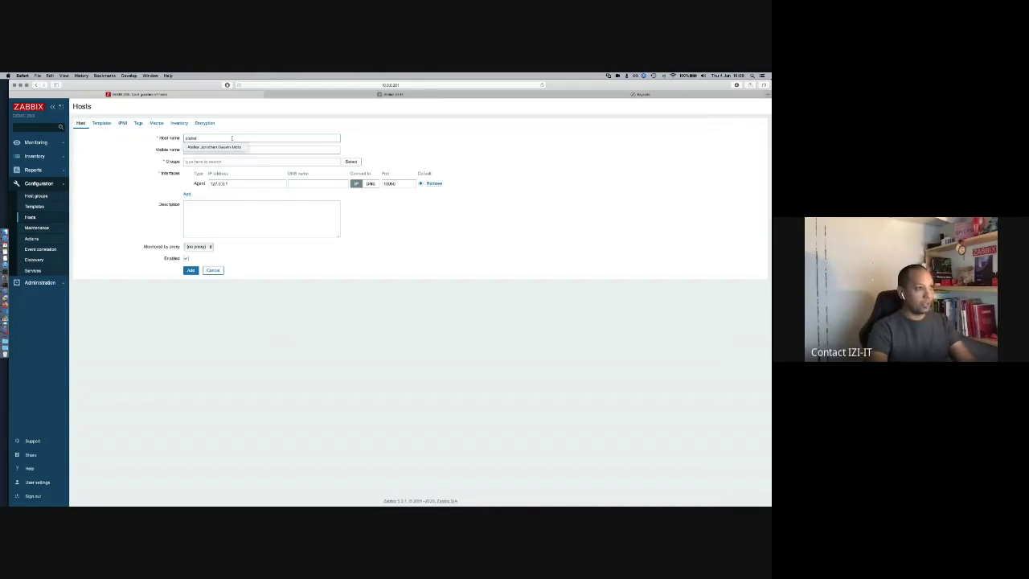
{"action": "left_click", "coordinate": [253, 145]}
{"action": "left_click", "coordinate": [228, 160]}
{"action": "type", "text": "web"}
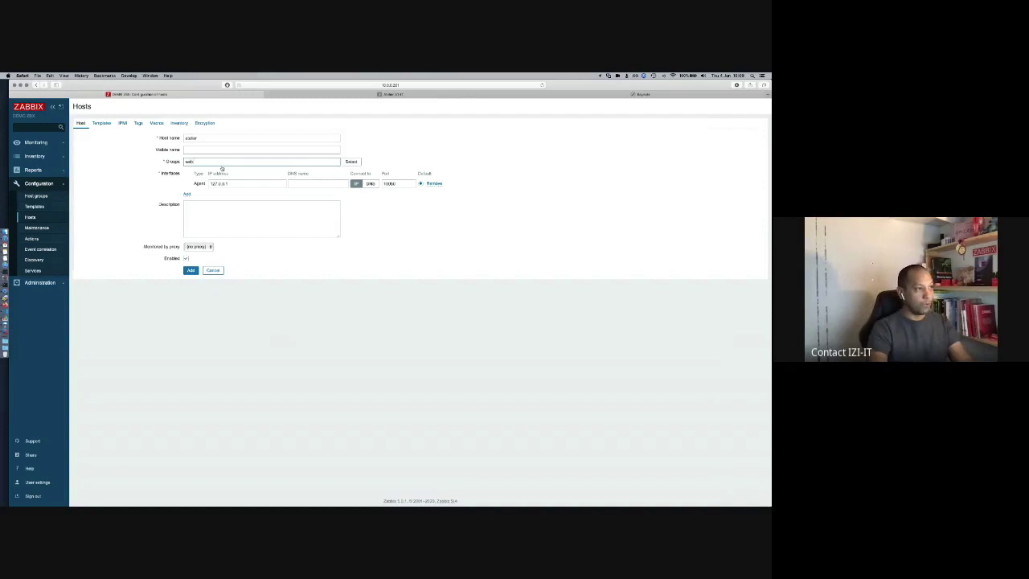
{"action": "key", "text": "Return"}
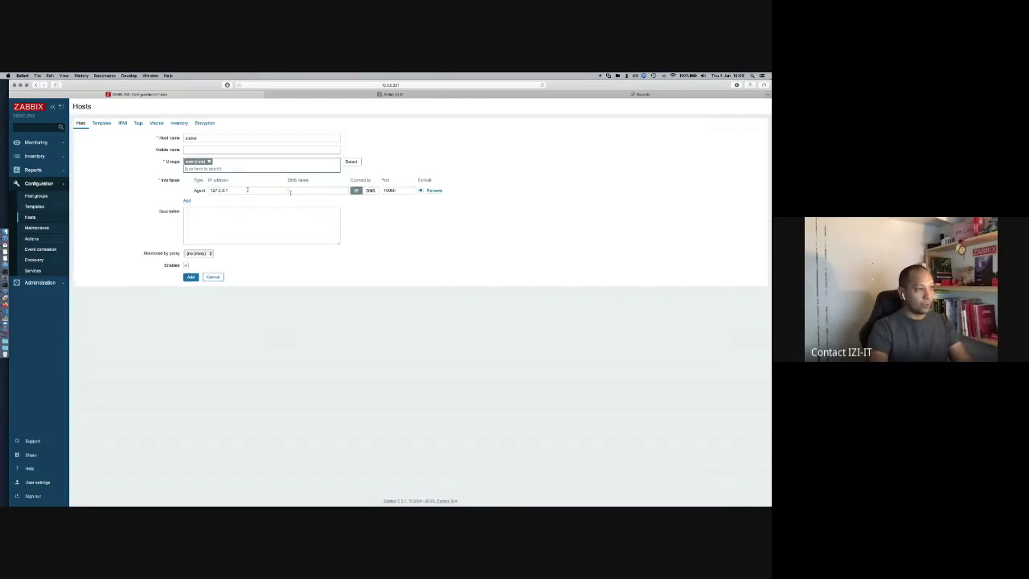
Step: Set the agent interface to DNS atelier.izi-it.io on port 10050 and add the host
{"action": "left_click", "coordinate": [291, 190]}
{"action": "key", "text": "super+v"}
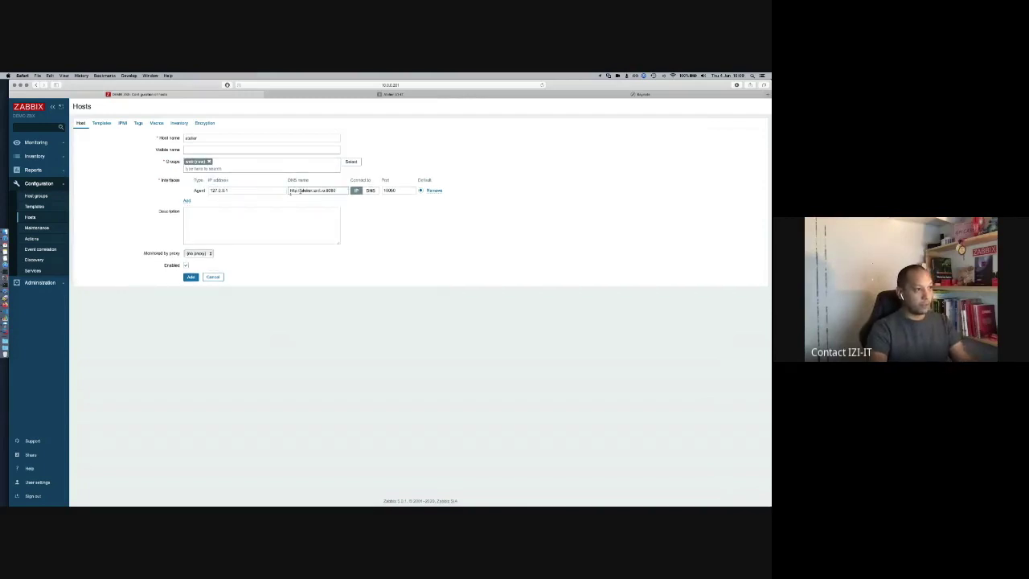
{"action": "key", "text": "super+Left"}
{"action": "key", "text": "shift+Right"}
{"action": "key", "text": "shift+Right"}
{"action": "key", "text": "shift+Right"}
{"action": "key", "text": "shift+Right"}
{"action": "key", "text": "shift+Right"}
{"action": "key", "text": "shift+Right"}
{"action": "key", "text": "shift+Right"}
{"action": "key", "text": "BackSpace"}
{"action": "key", "text": "BackSpace"}
{"action": "key", "text": "BackSpace"}
{"action": "key", "text": "BackSpace"}
{"action": "key", "text": "BackSpace"}
{"action": "key", "text": "BackSpace"}
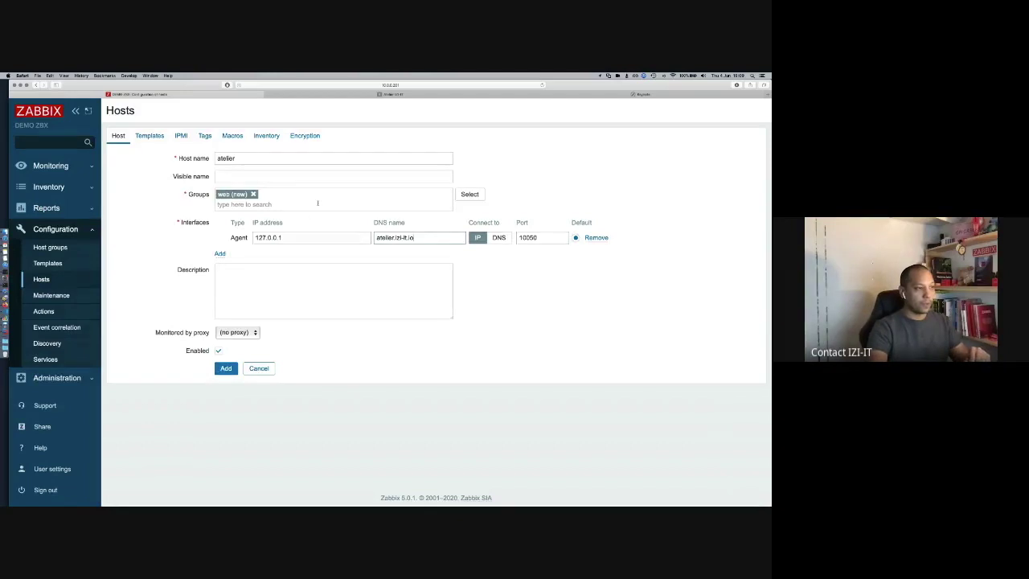
{"action": "left_click", "coordinate": [499, 238]}
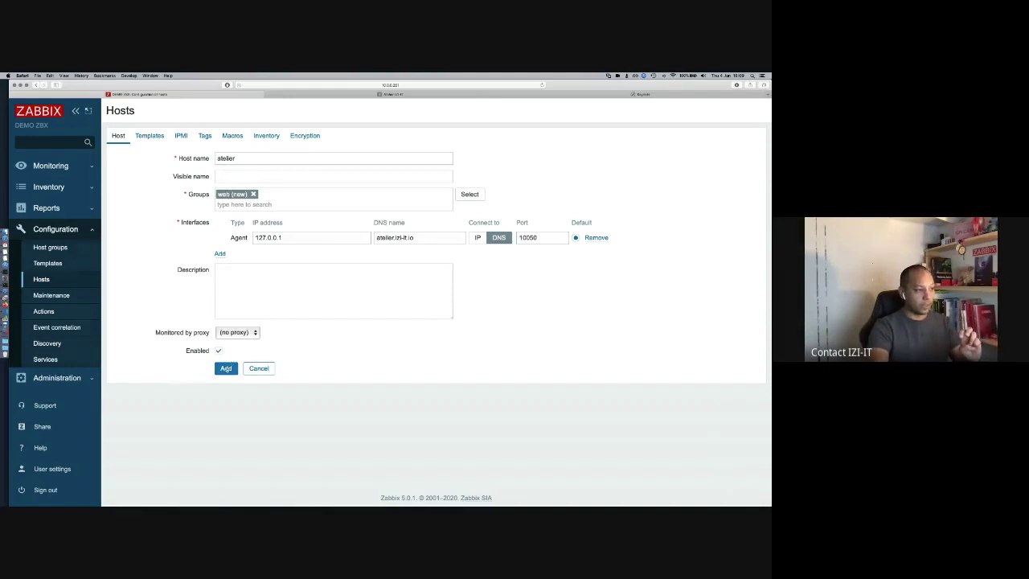
{"action": "left_click", "coordinate": [226, 368]}
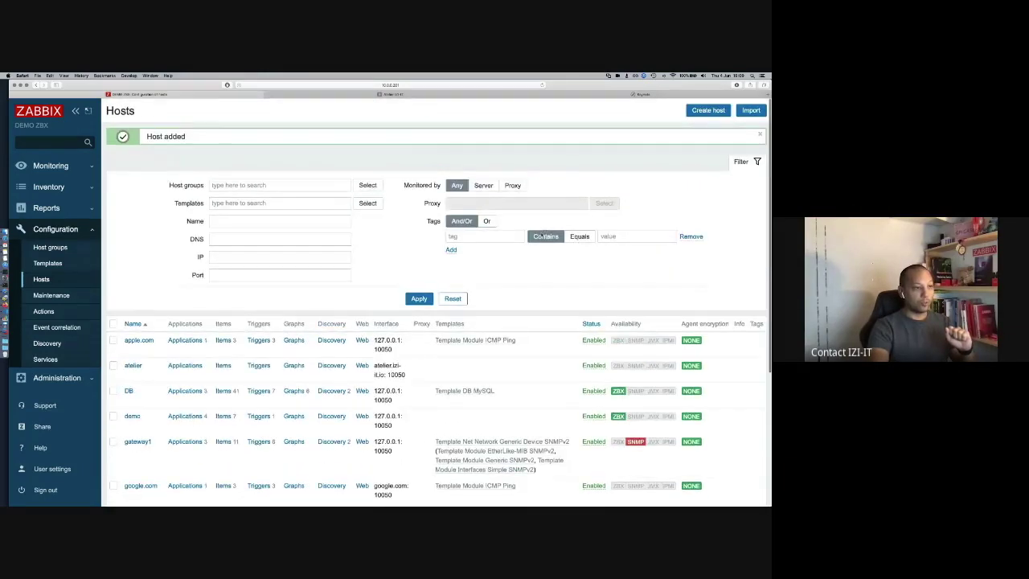
{"action": "left_click", "coordinate": [332, 186]}
Step: Filter hosts by the web group and start a new web scenario for atelier
{"action": "type", "text": "web"}
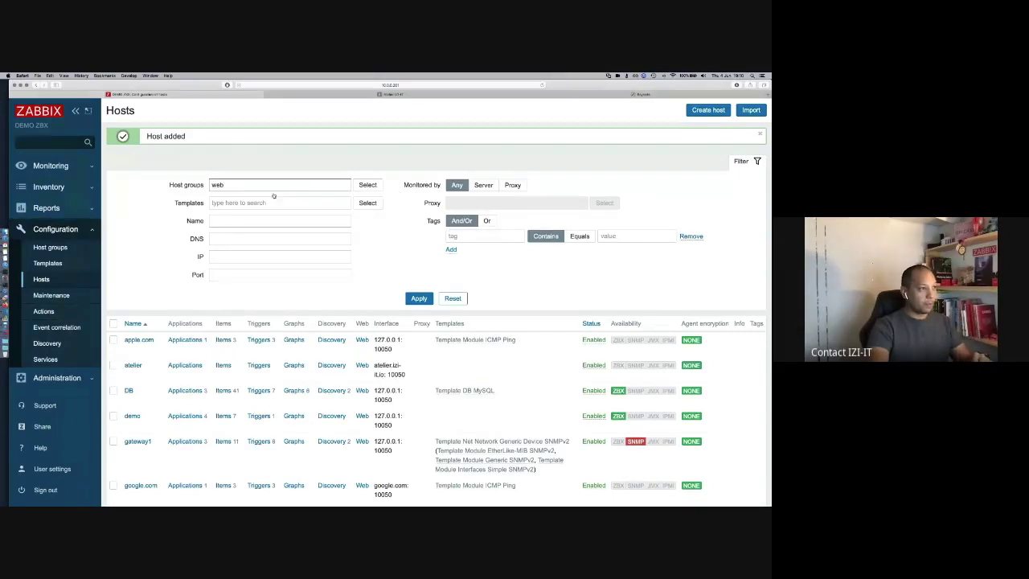
{"action": "left_click", "coordinate": [273, 196]}
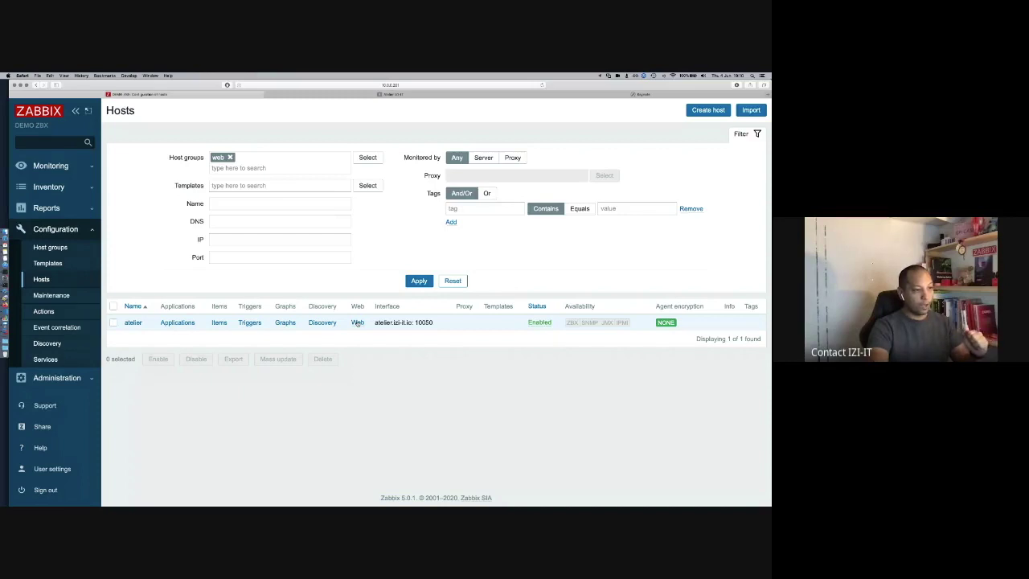
{"action": "left_click", "coordinate": [357, 322]}
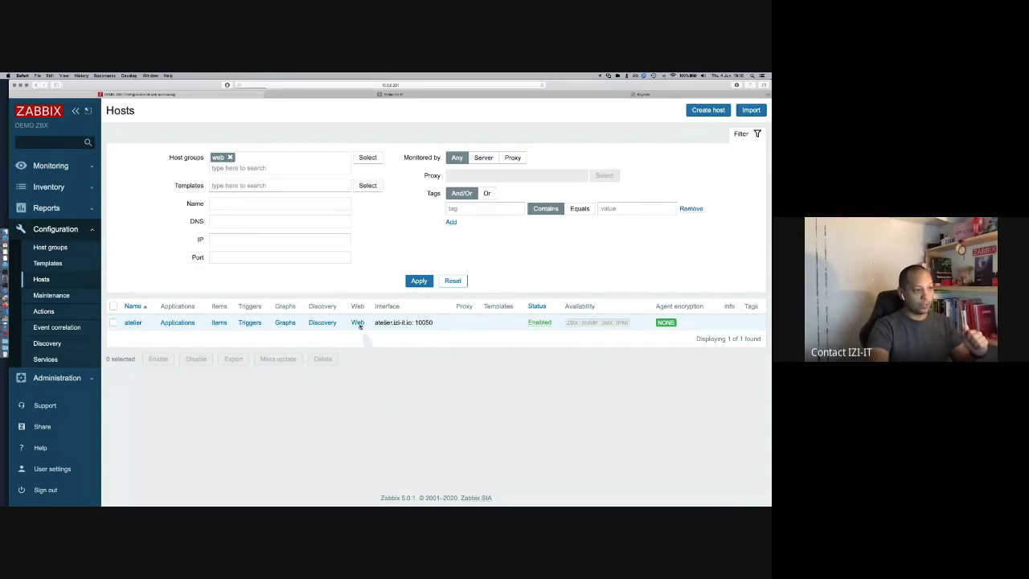
{"action": "left_click", "coordinate": [713, 112]}
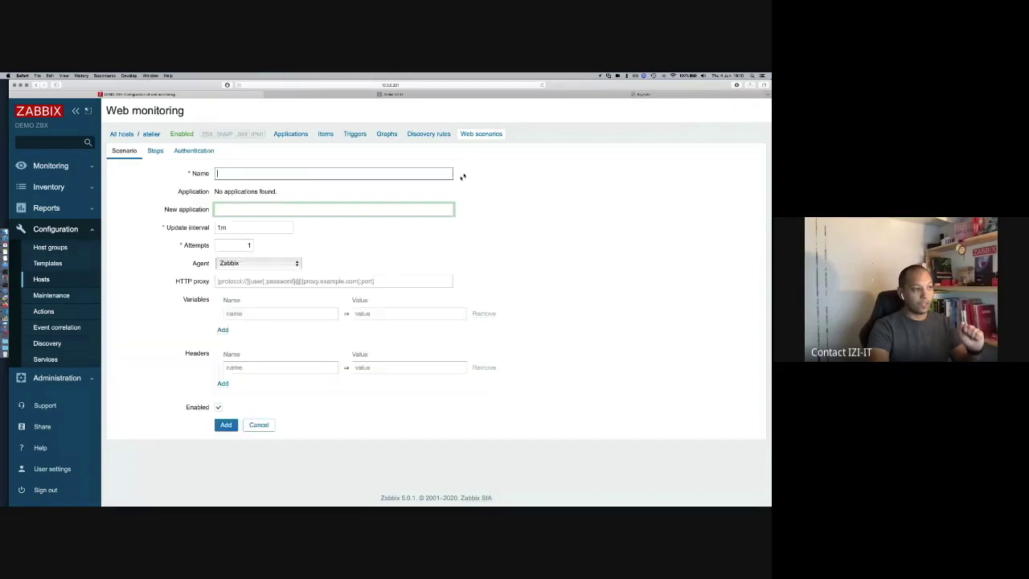
Step: Enter Mediawiki as scenario name and new application, then show the Steps list
{"action": "left_click", "coordinate": [314, 173]}
{"action": "type", "text": "Mediawiki"}
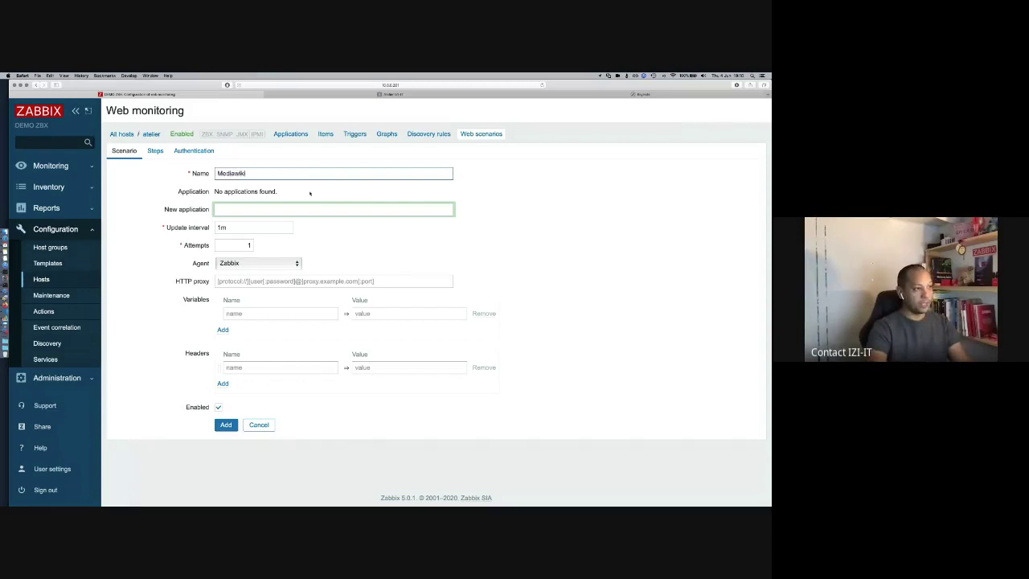
{"action": "type", "text": "Mediawiki"}
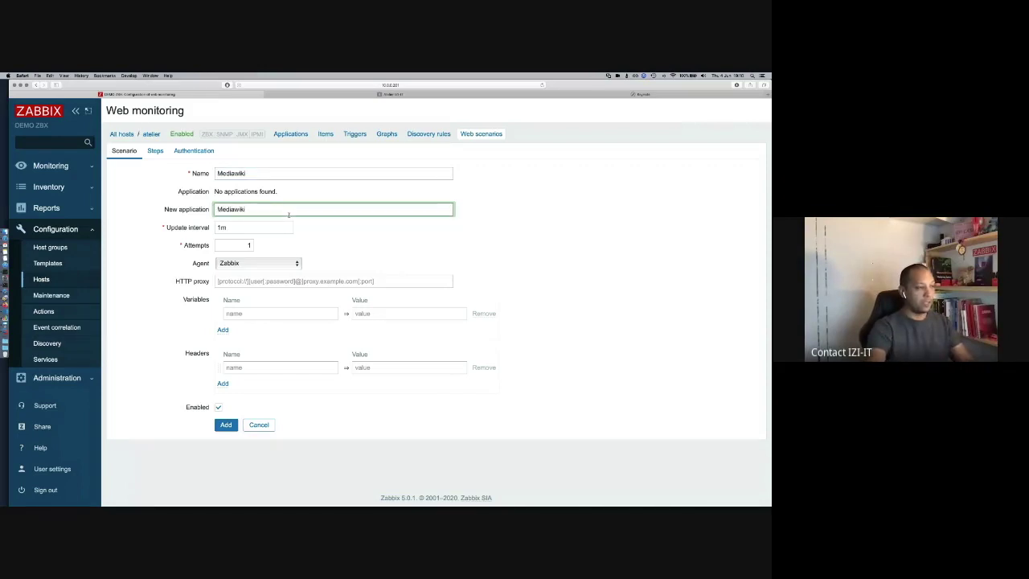
{"action": "left_click", "coordinate": [210, 228]}
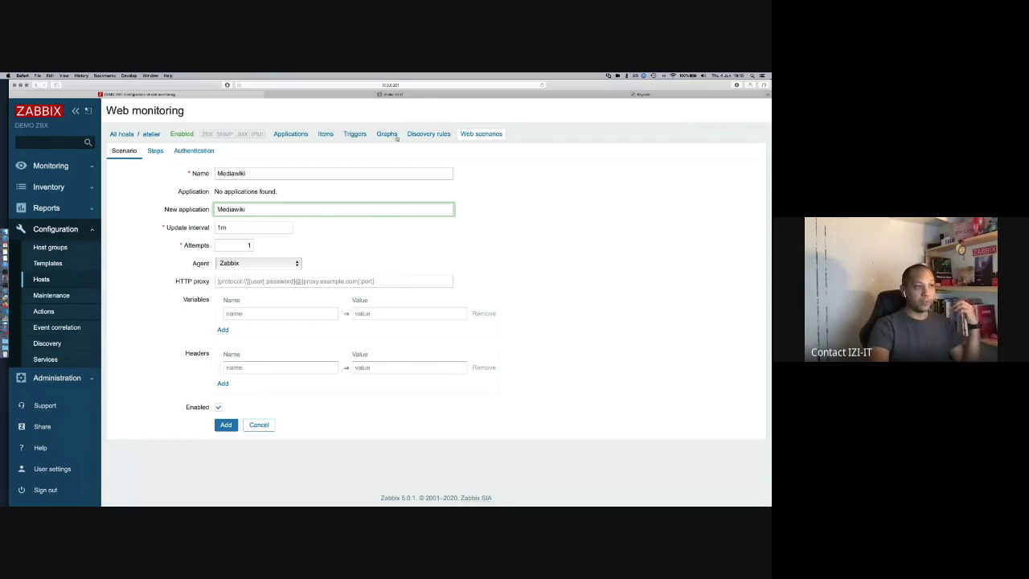
{"action": "left_click", "coordinate": [390, 94]}
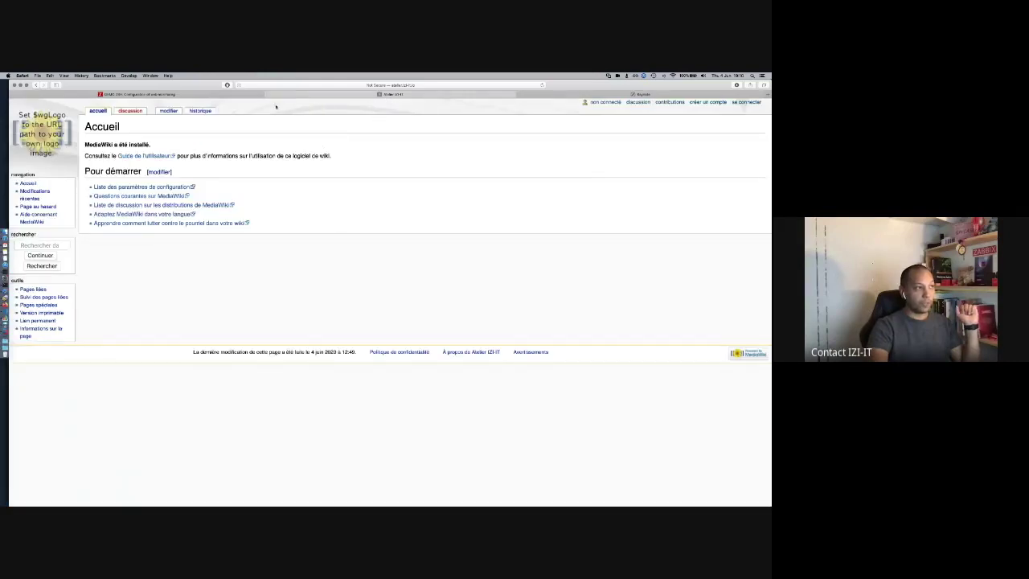
{"action": "left_click", "coordinate": [219, 95]}
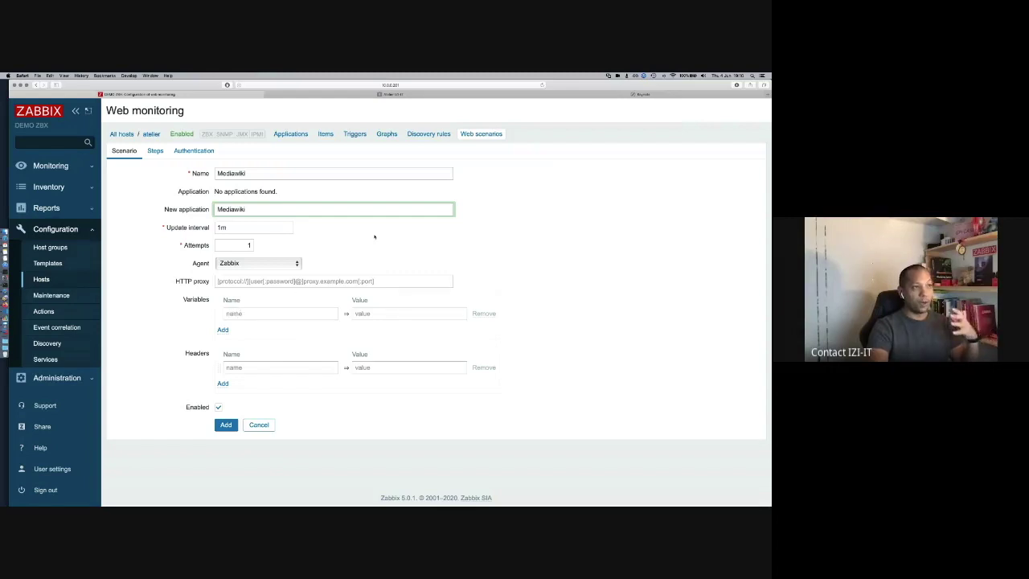
{"action": "left_click", "coordinate": [397, 94]}
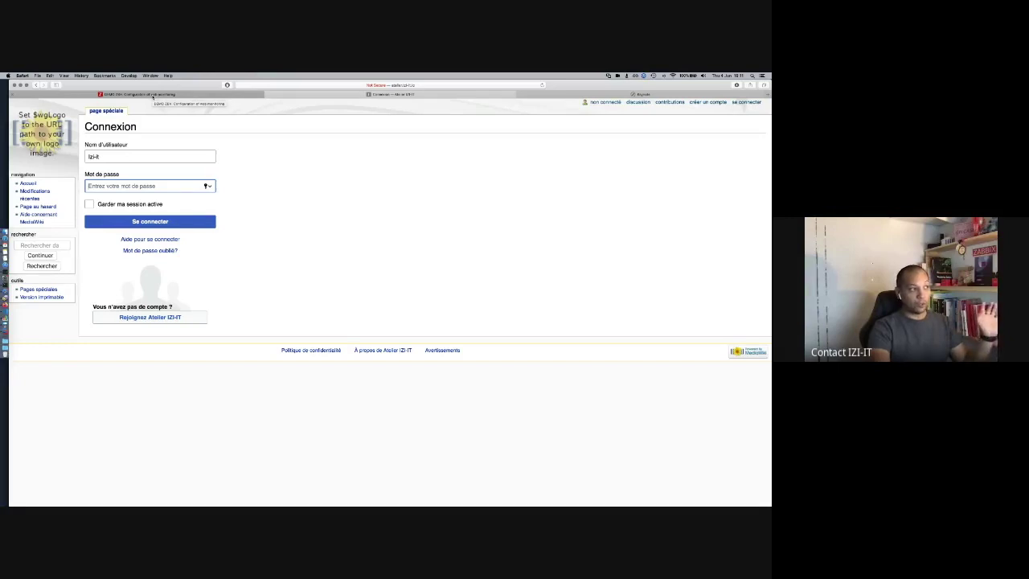
{"action": "left_click", "coordinate": [152, 97]}
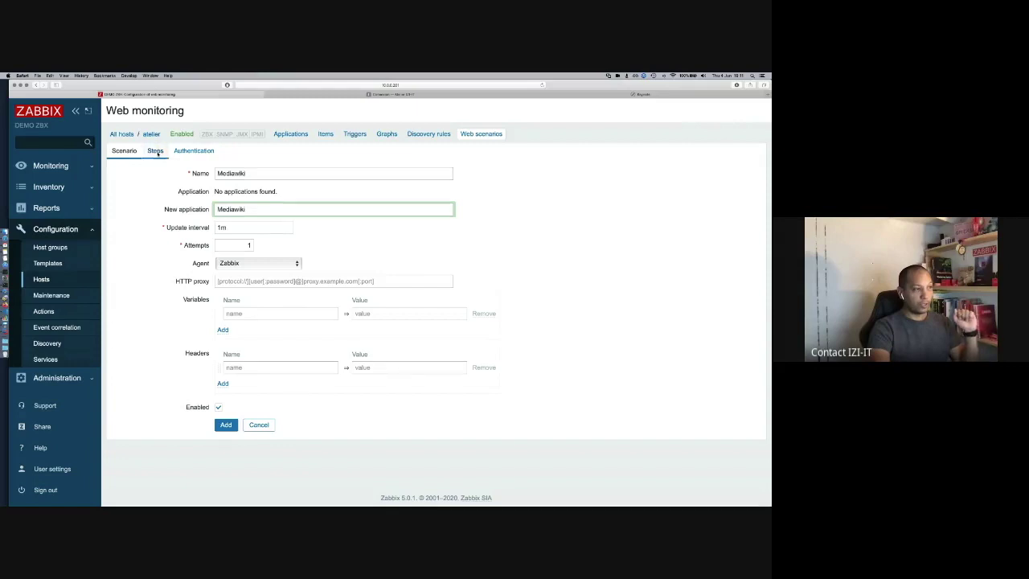
{"action": "left_click", "coordinate": [155, 151]}
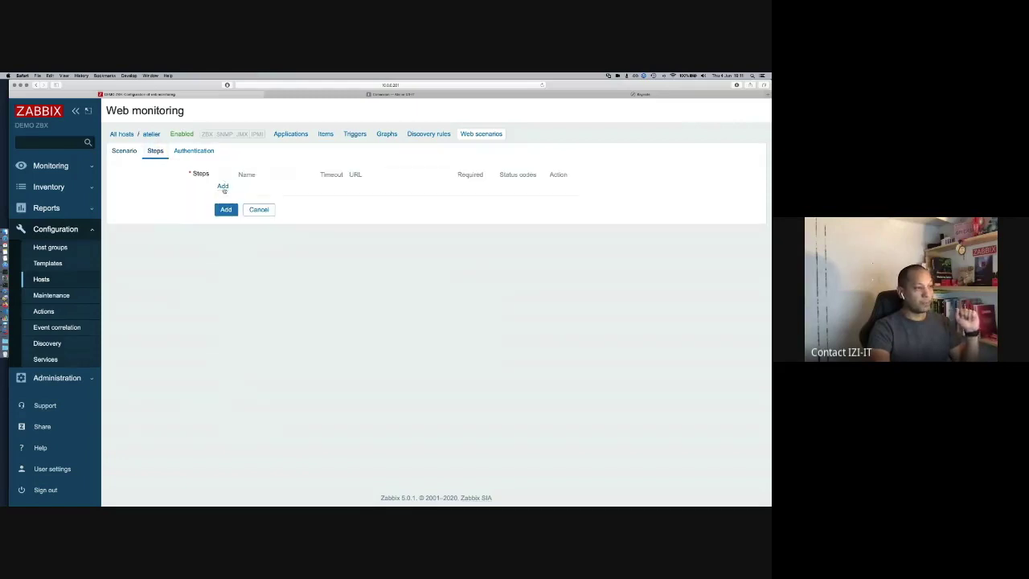
{"action": "left_click", "coordinate": [223, 187]}
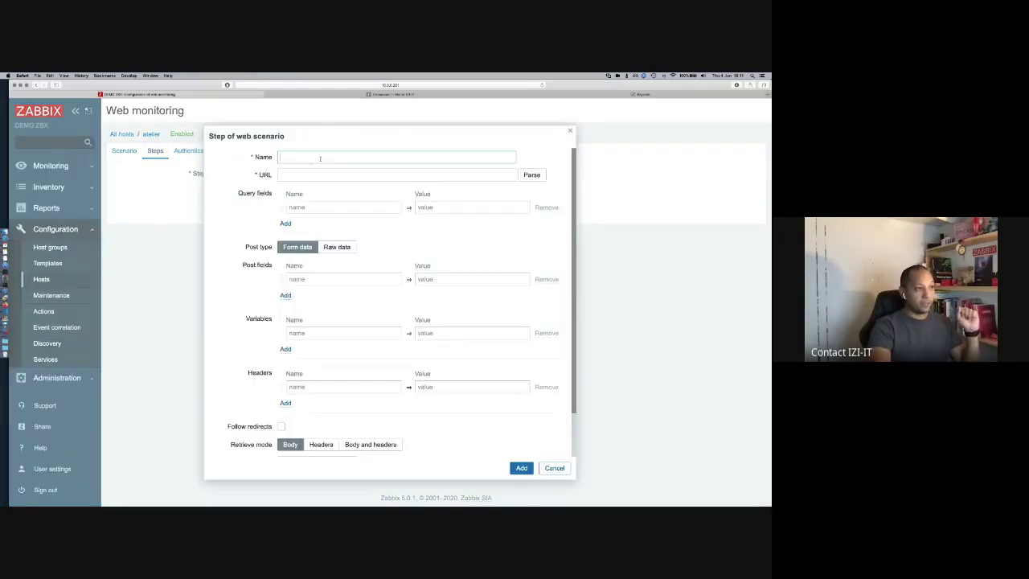
{"action": "type", "text": "Accueil"}
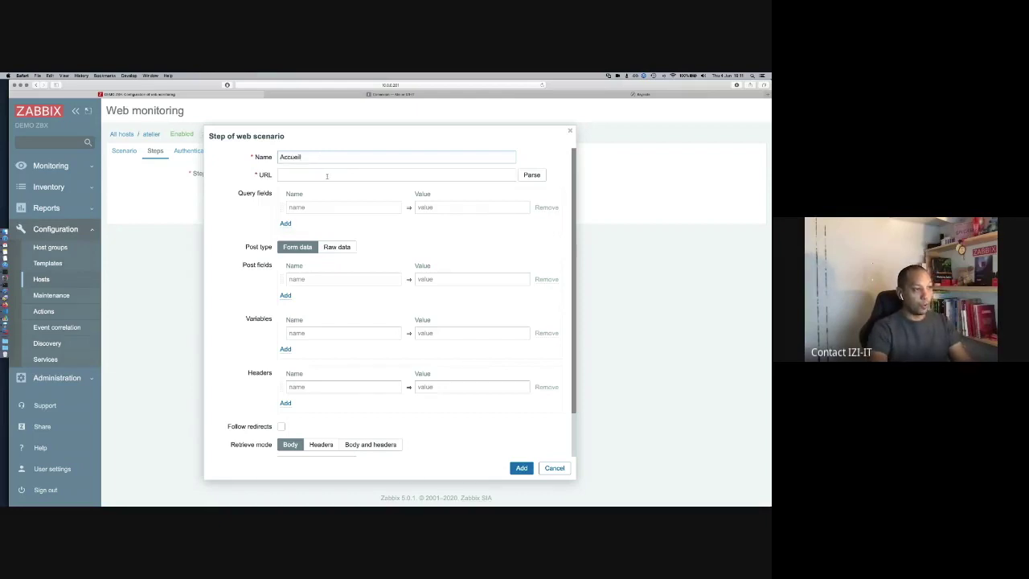
{"action": "left_click", "coordinate": [327, 176]}
{"action": "type", "text": "http://atelier.izi-it.io:8080"}
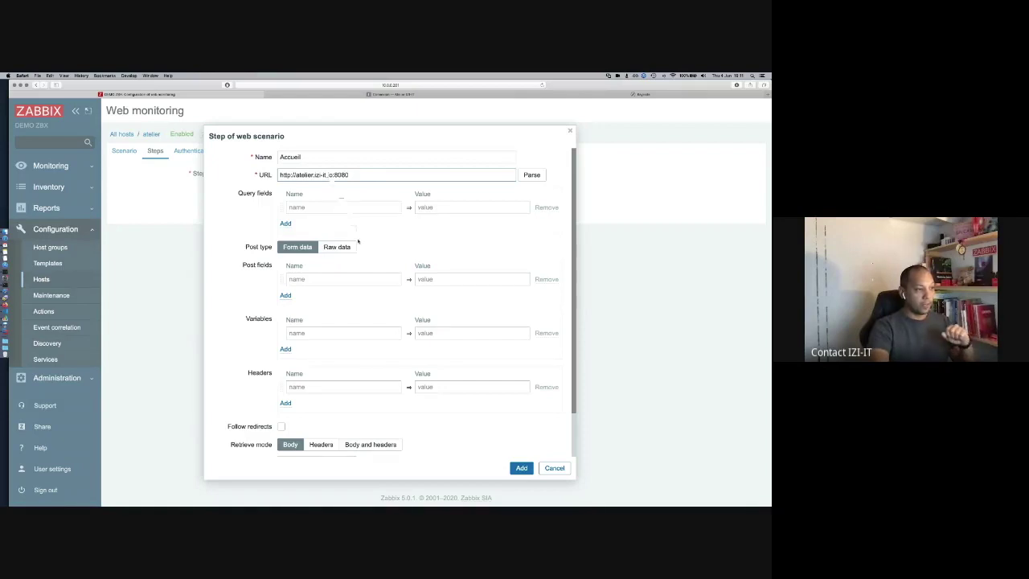
{"action": "scroll", "coordinate": [358, 241], "scroll_direction": "down", "scroll_amount": 1}
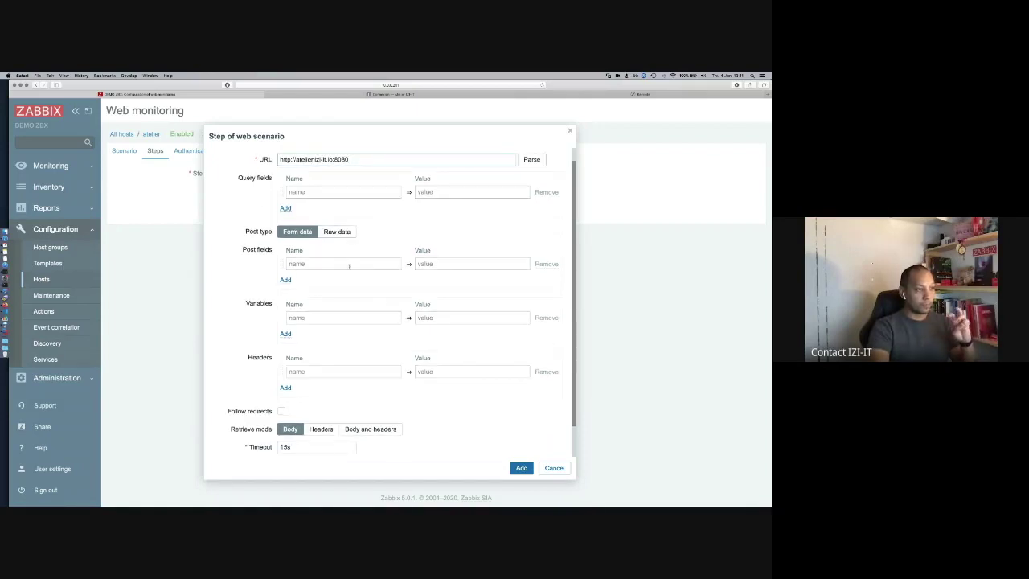
{"action": "left_click", "coordinate": [331, 318]}
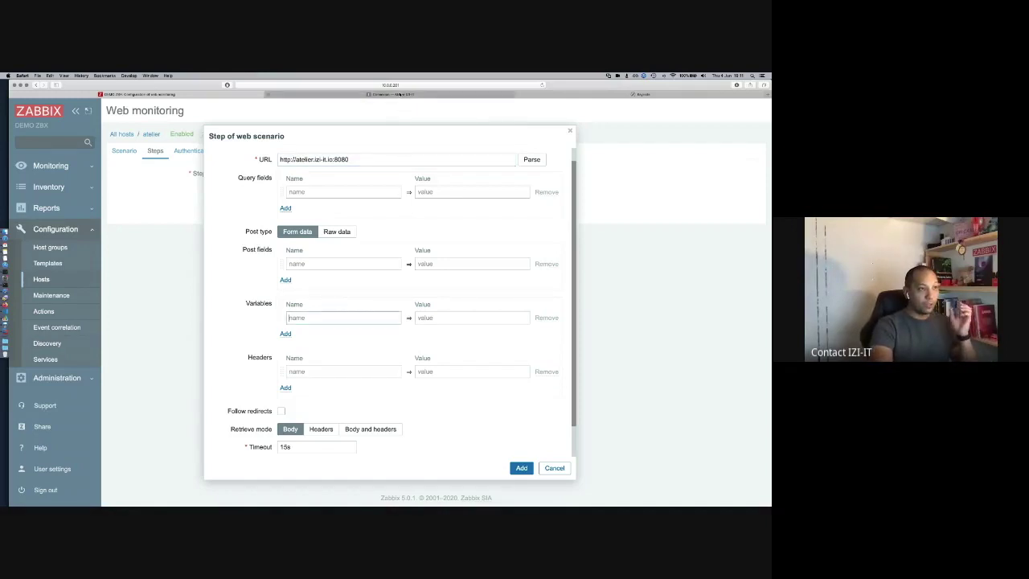
{"action": "left_click", "coordinate": [378, 94]}
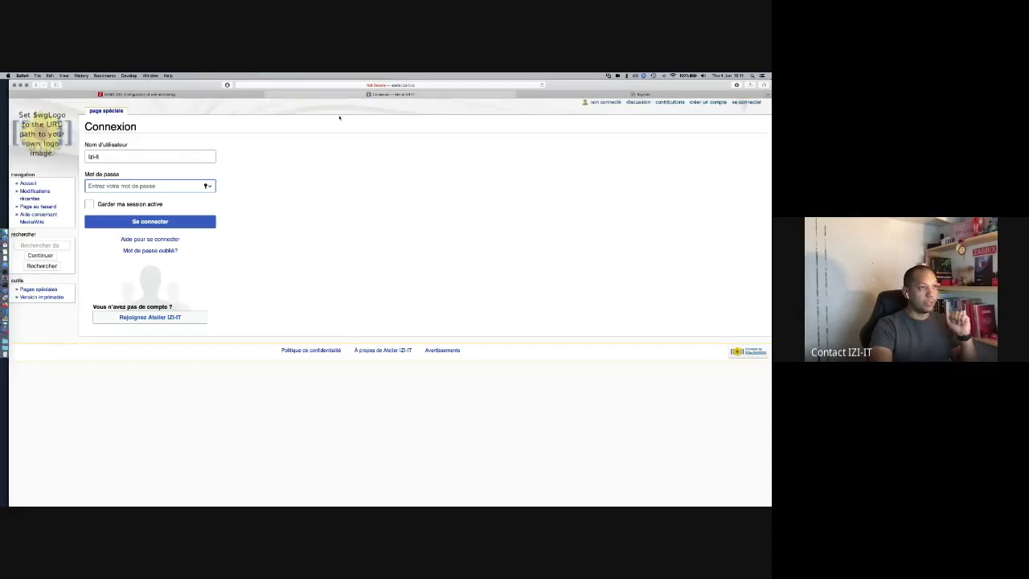
{"action": "left_click", "coordinate": [35, 84]}
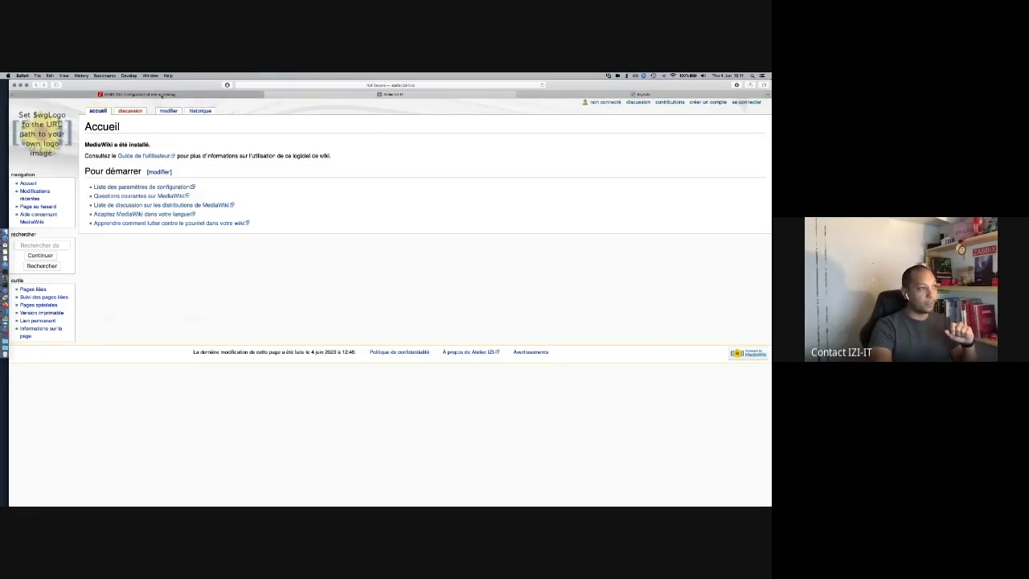
{"action": "left_click", "coordinate": [162, 95]}
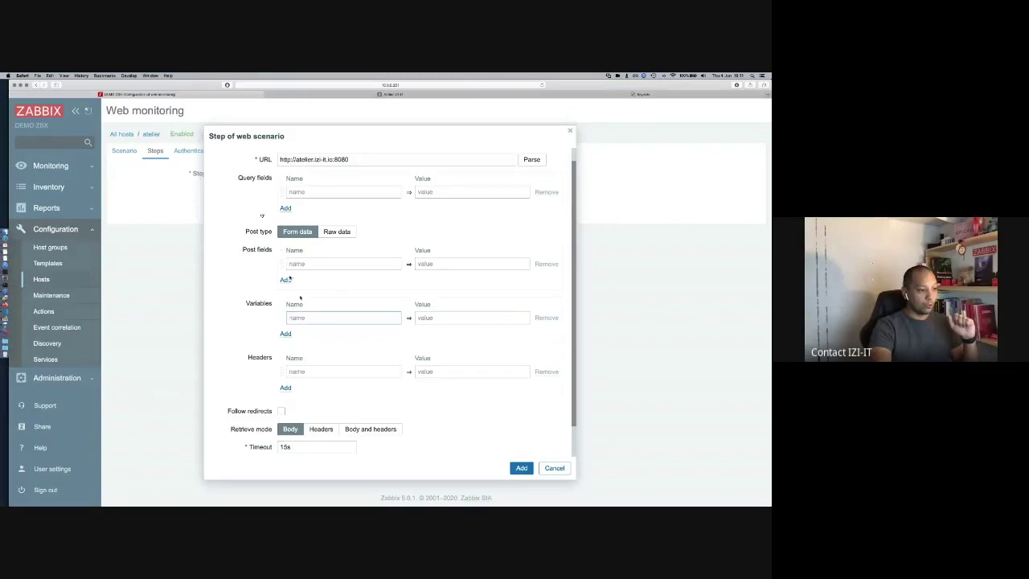
{"action": "scroll", "coordinate": [297, 290], "scroll_direction": "down", "scroll_amount": 2}
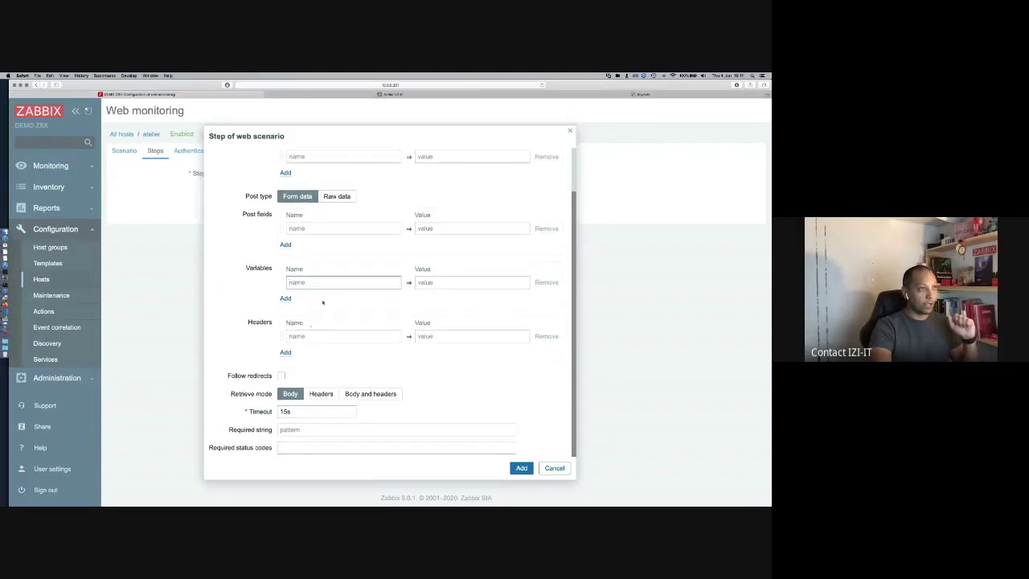
{"action": "left_click", "coordinate": [392, 94]}
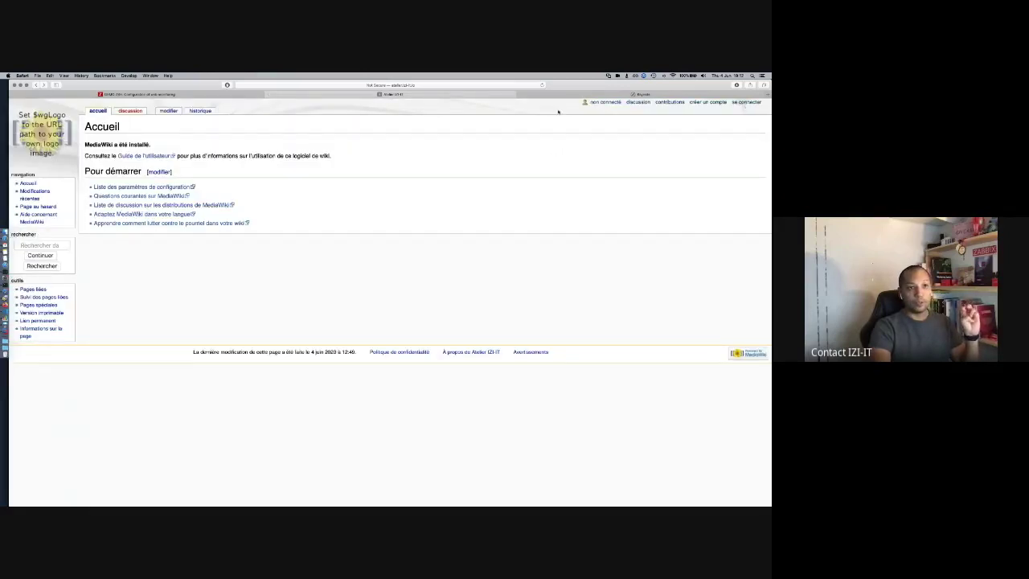
{"action": "left_click", "coordinate": [141, 94]}
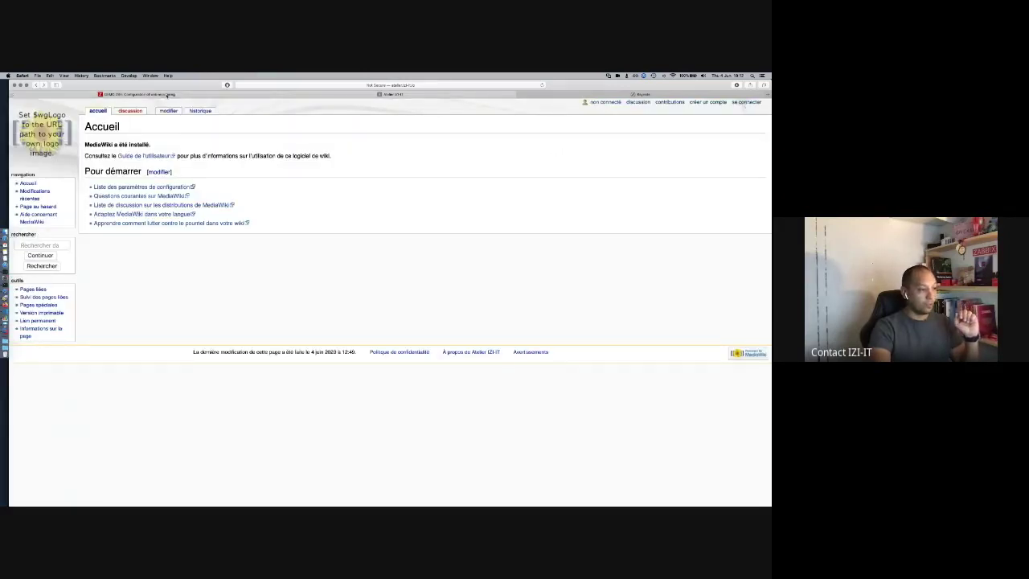
Step: Require string 'se connecter' and status code 200, then add the Accueil step
{"action": "left_click", "coordinate": [315, 432]}
{"action": "type", "text": "se connecter"}
{"action": "left_click", "coordinate": [320, 448]}
{"action": "type", "text": "200"}
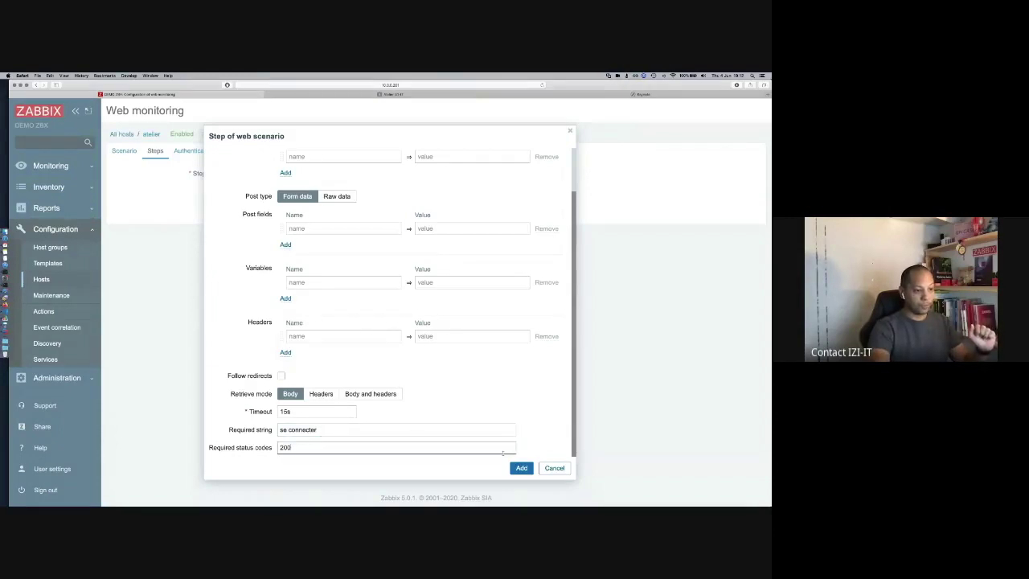
{"action": "left_click", "coordinate": [521, 468]}
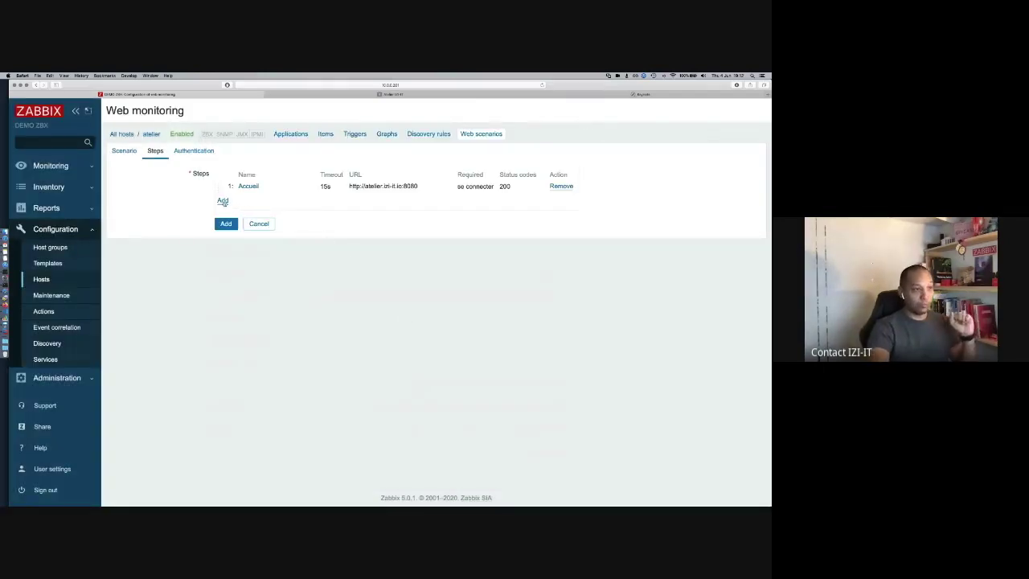
Step: Add step 'Clic sur se connecter' using the wiki's Spécial:Connexion login link as URL
{"action": "left_click", "coordinate": [222, 201]}
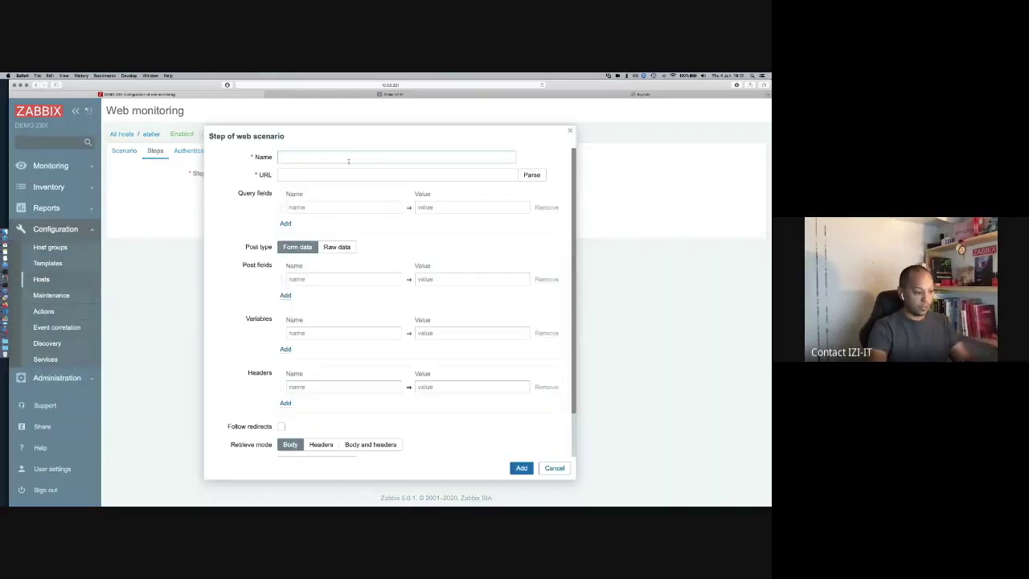
{"action": "type", "text": "Con"}
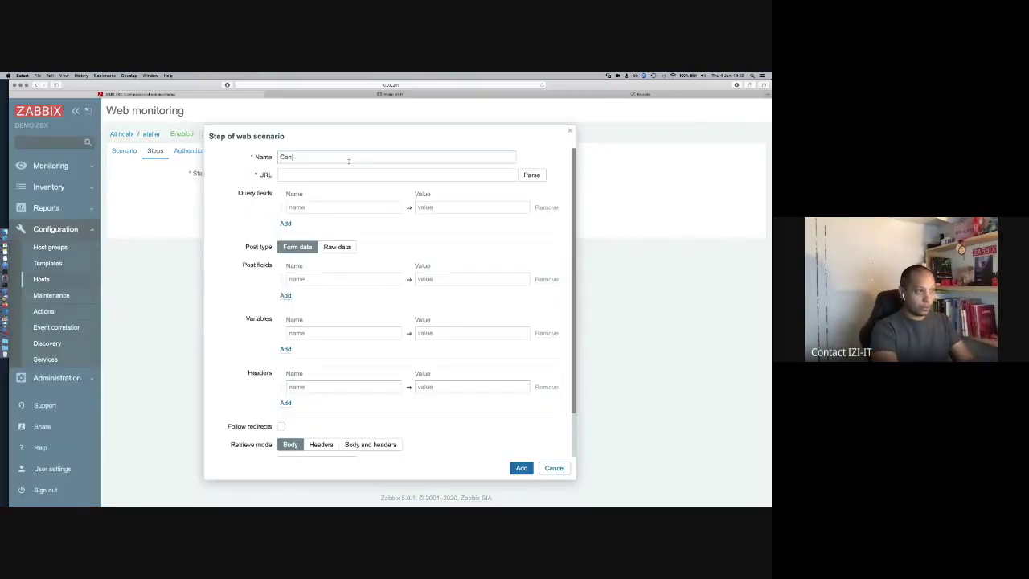
{"action": "type", "text": "lic sur c"}
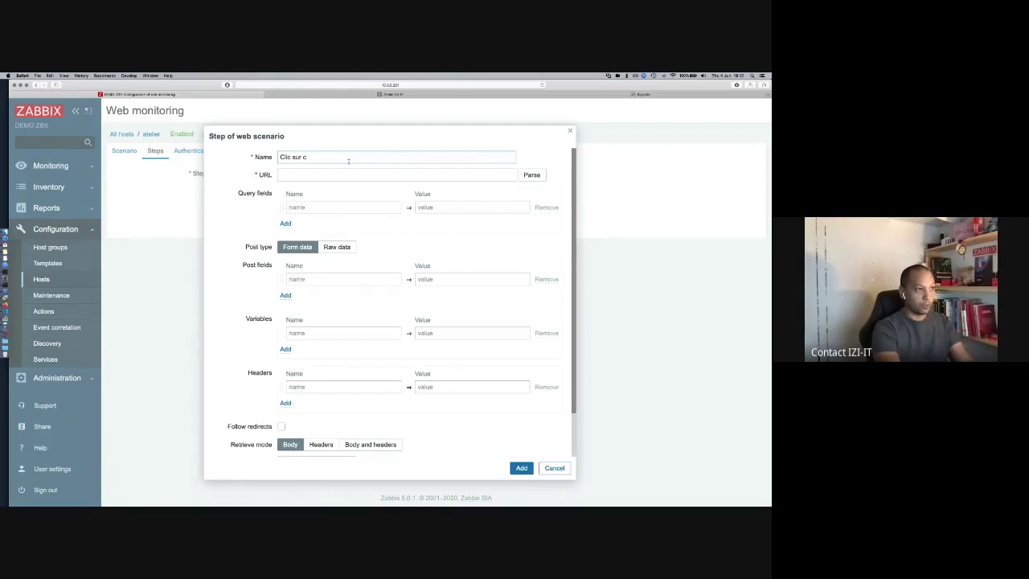
{"action": "key", "text": "BackSpace"}
{"action": "type", "text": "se connec"}
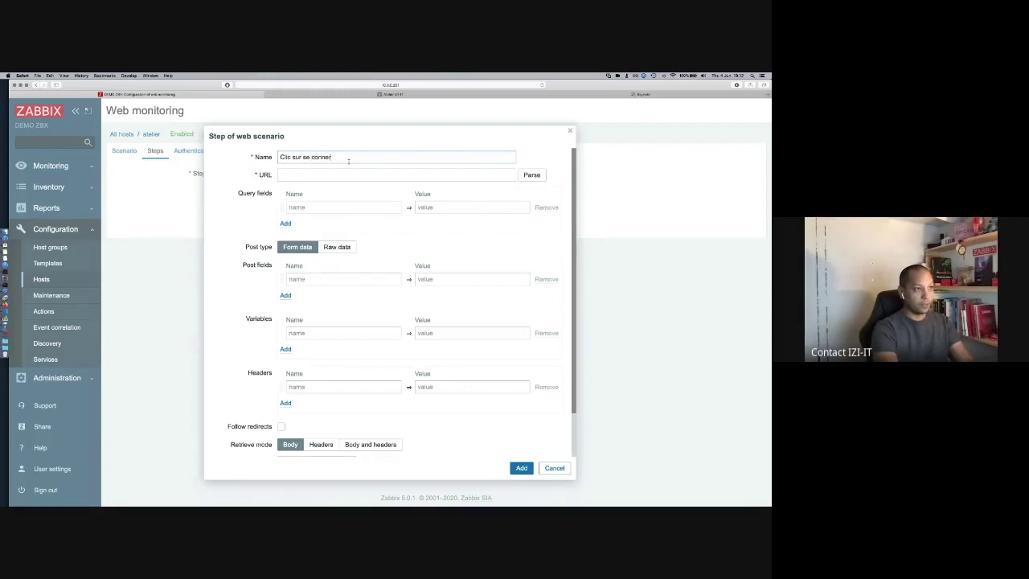
{"action": "type", "text": "cter"}
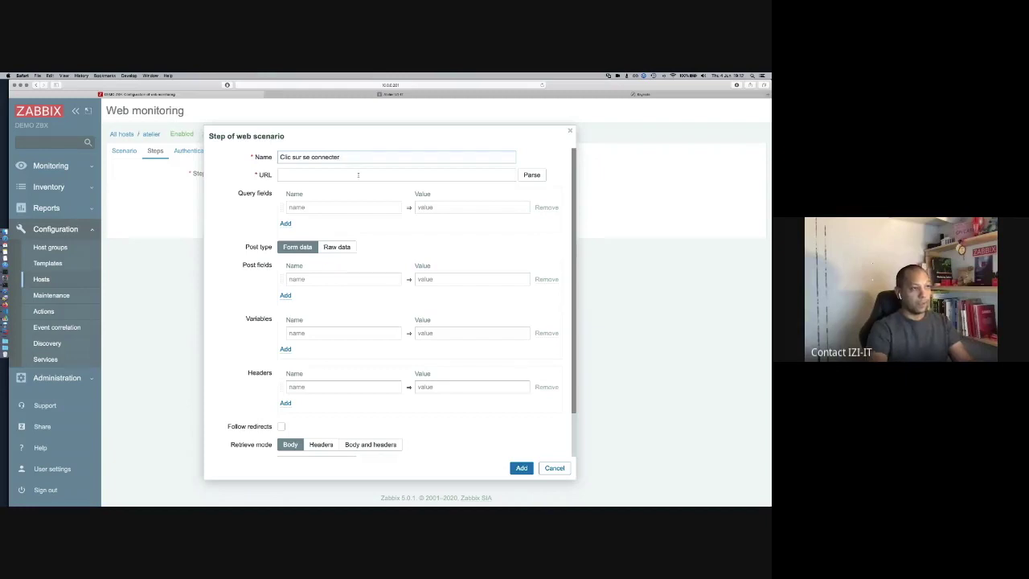
{"action": "left_click", "coordinate": [469, 94]}
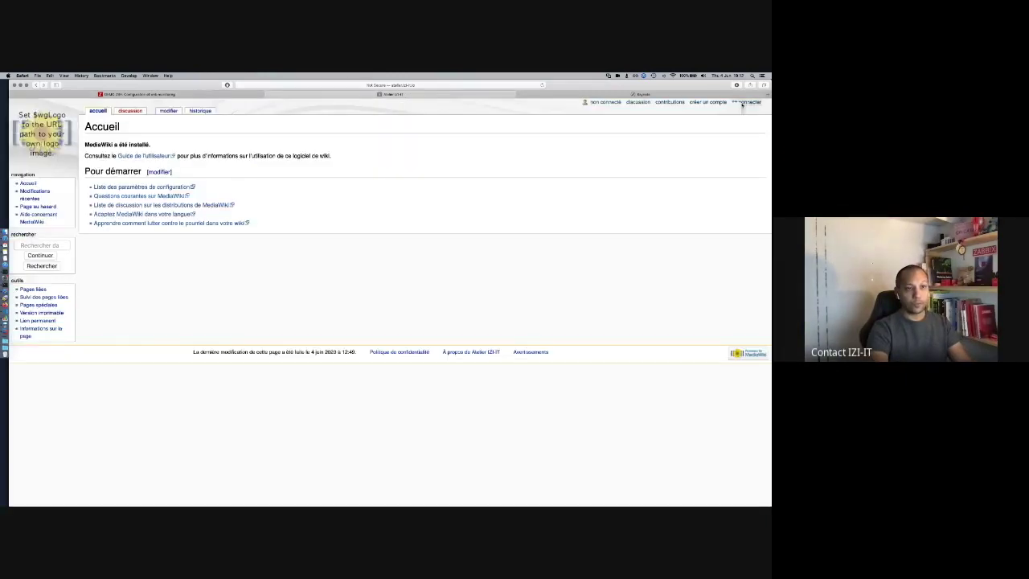
{"action": "right_click", "coordinate": [741, 103]}
{"action": "left_click", "coordinate": [695, 148]}
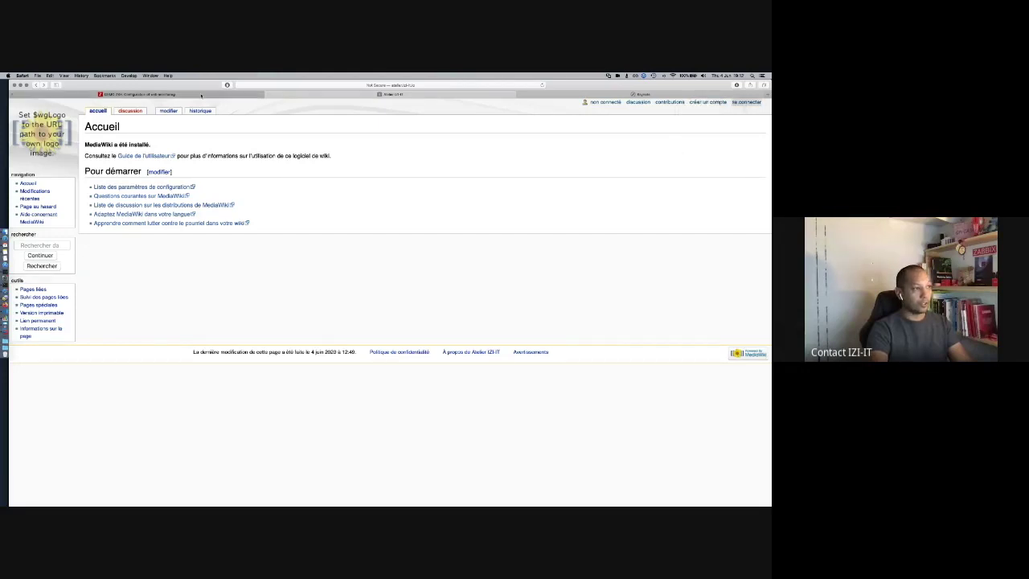
{"action": "left_click", "coordinate": [200, 95]}
{"action": "left_click", "coordinate": [318, 176]}
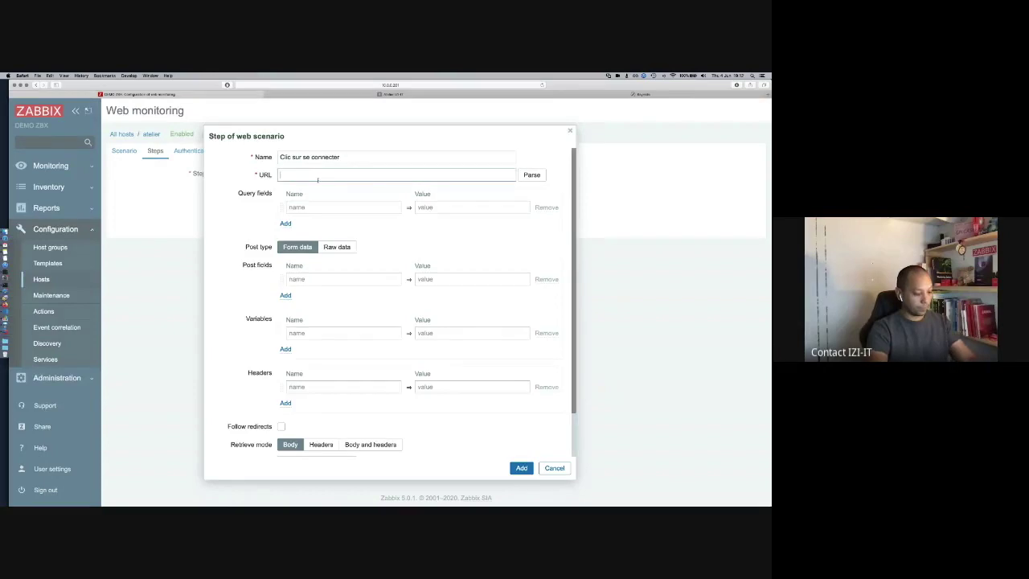
{"action": "key", "text": "super+v"}
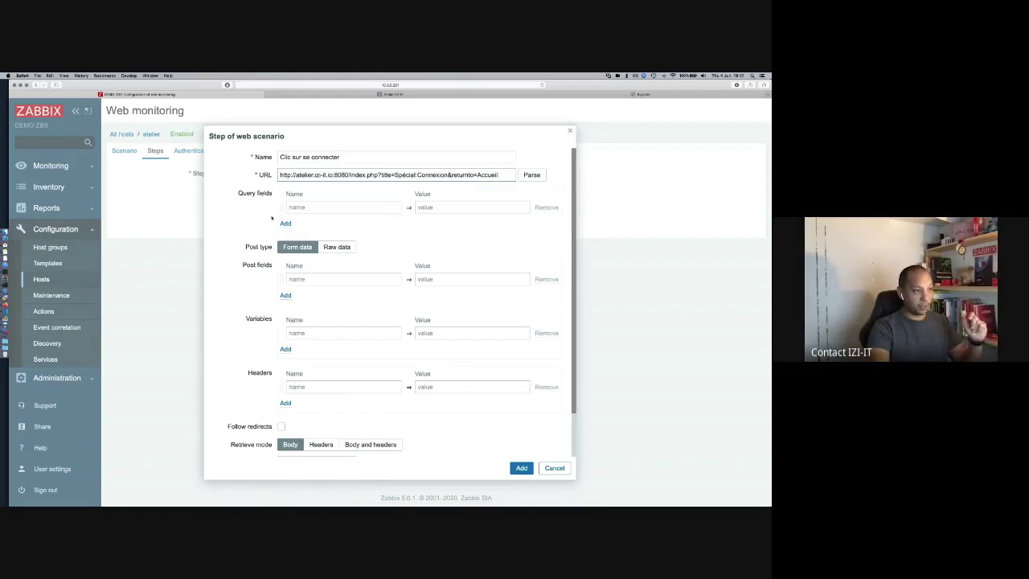
{"action": "left_click", "coordinate": [386, 94]}
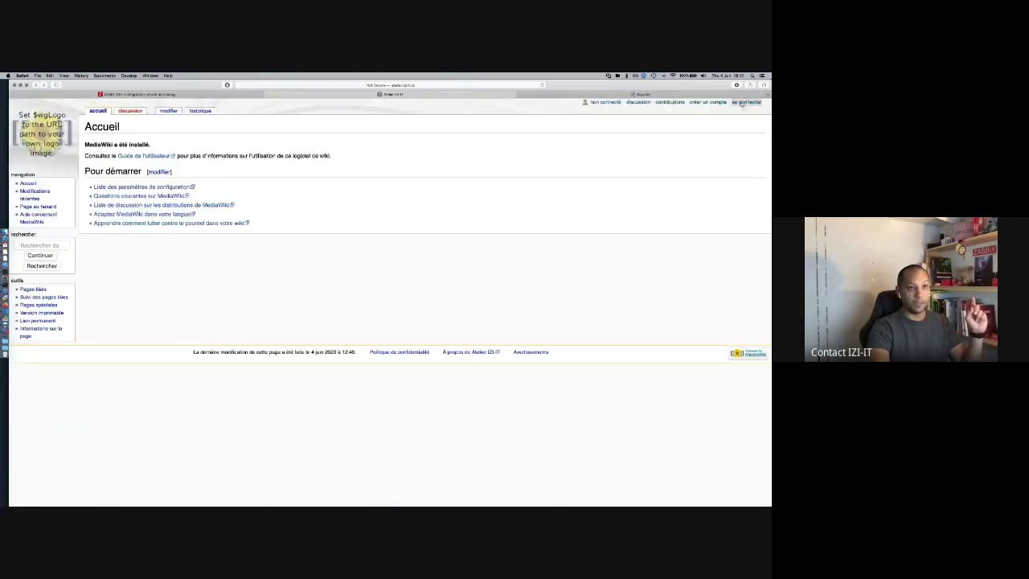
{"action": "left_click", "coordinate": [741, 103]}
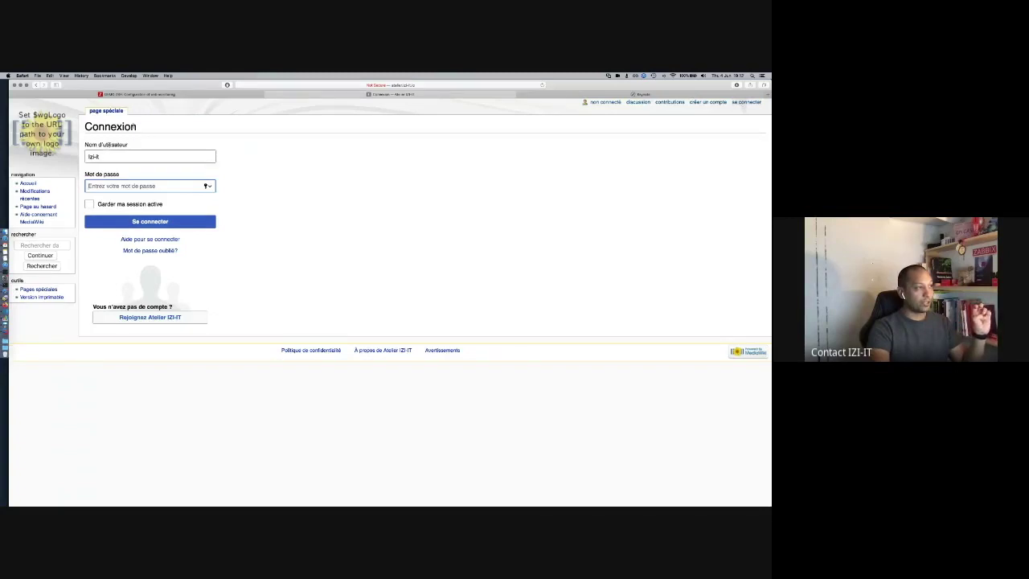
{"action": "left_click", "coordinate": [135, 127]}
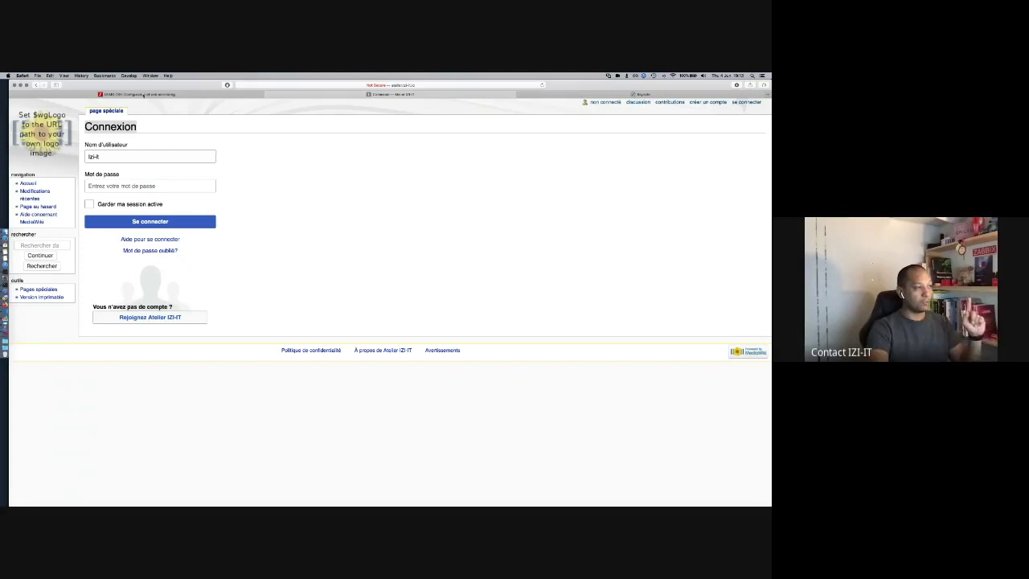
Step: Give the second step required string 'Connexion' and required status code 200
{"action": "key", "text": "ctrl+shift+Tab"}
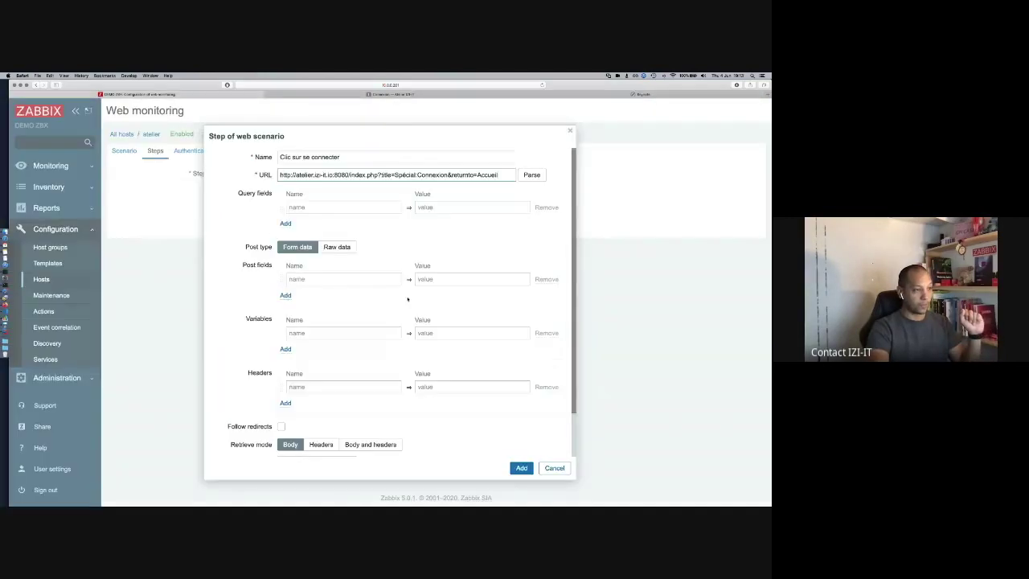
{"action": "scroll", "coordinate": [341, 423], "scroll_direction": "down", "scroll_amount": 2}
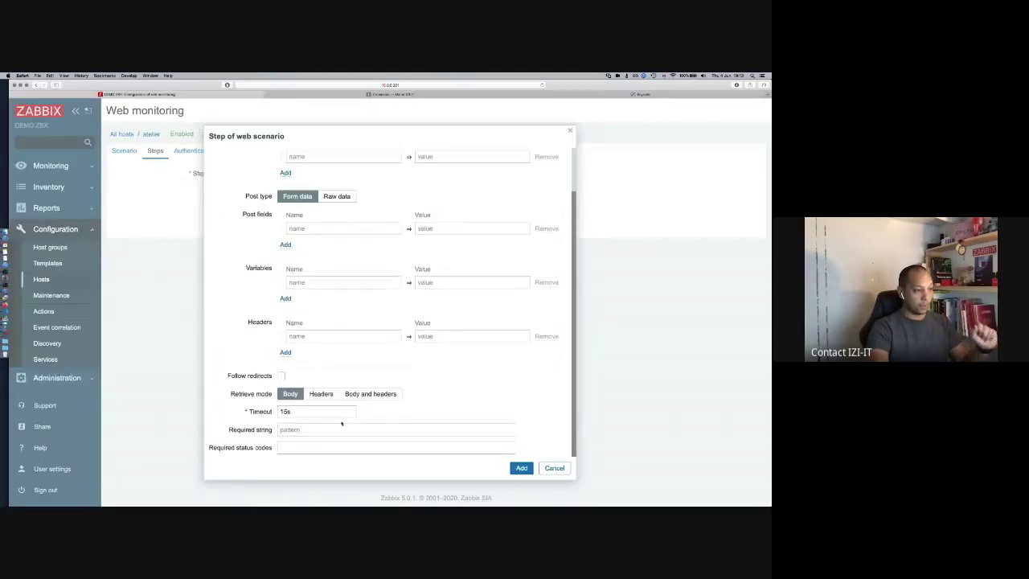
{"action": "left_click", "coordinate": [329, 430]}
{"action": "key", "text": "super+v"}
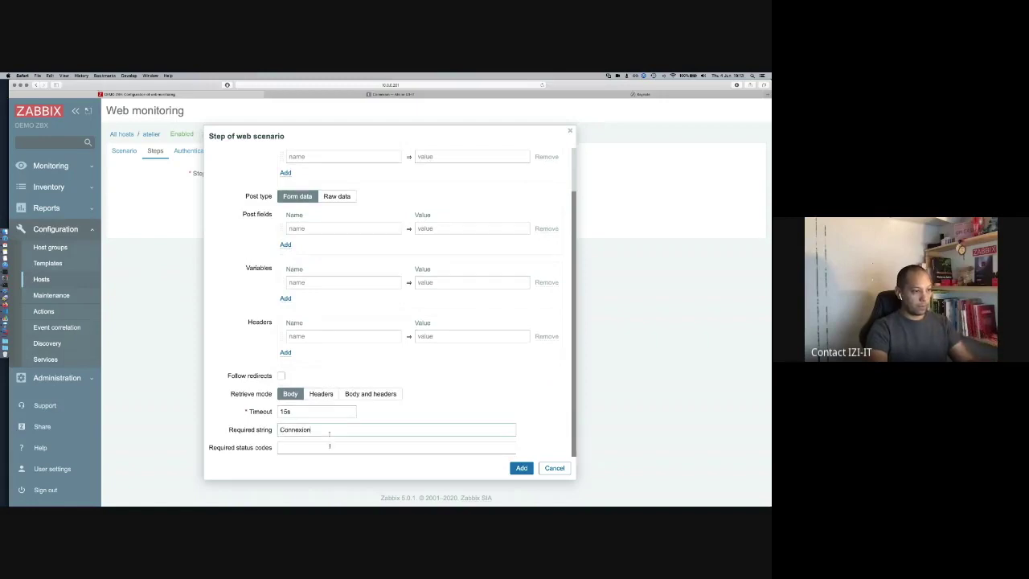
{"action": "left_click", "coordinate": [329, 449]}
{"action": "type", "text": "200"}
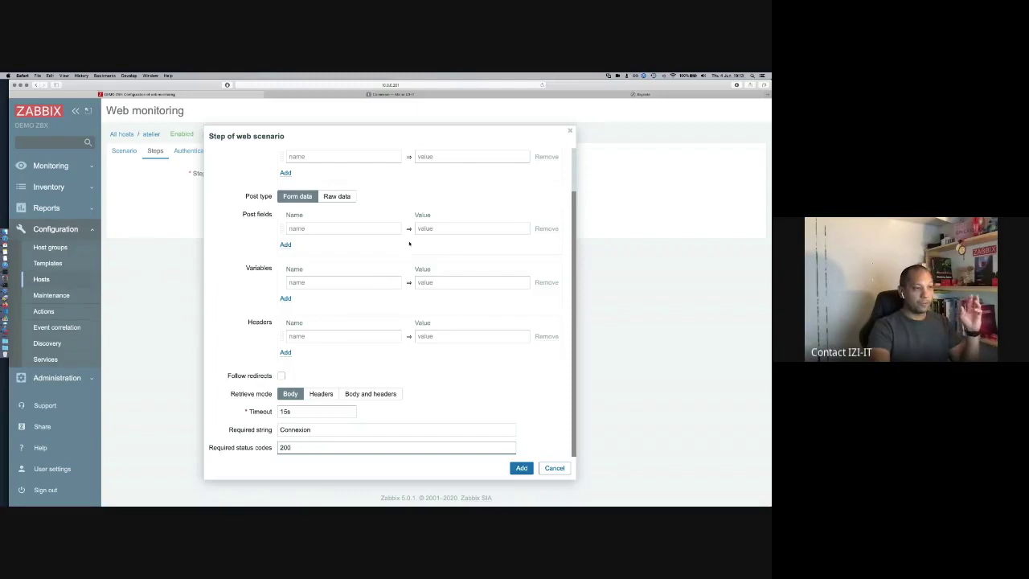
{"action": "scroll", "coordinate": [409, 243], "scroll_direction": "up", "scroll_amount": 2}
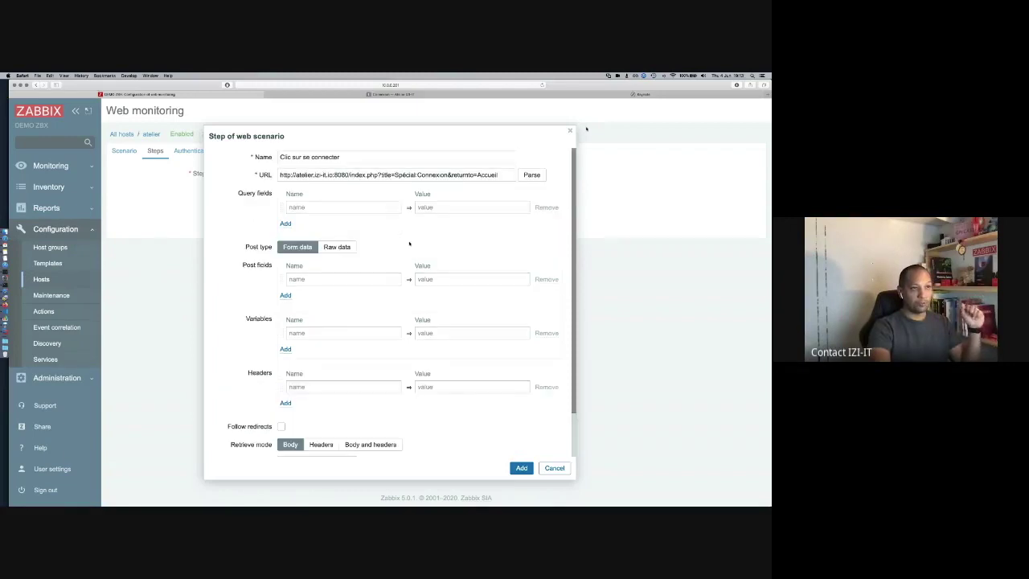
{"action": "left_click", "coordinate": [387, 95]}
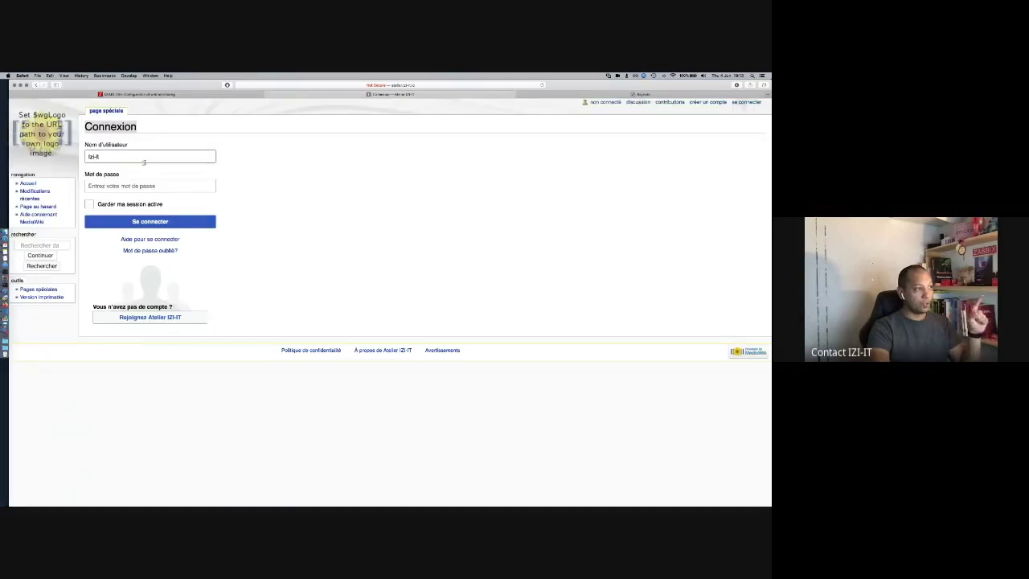
Step: Inspect the login page's username field in Web Inspector to find its name, wpName
{"action": "left_click", "coordinate": [177, 155]}
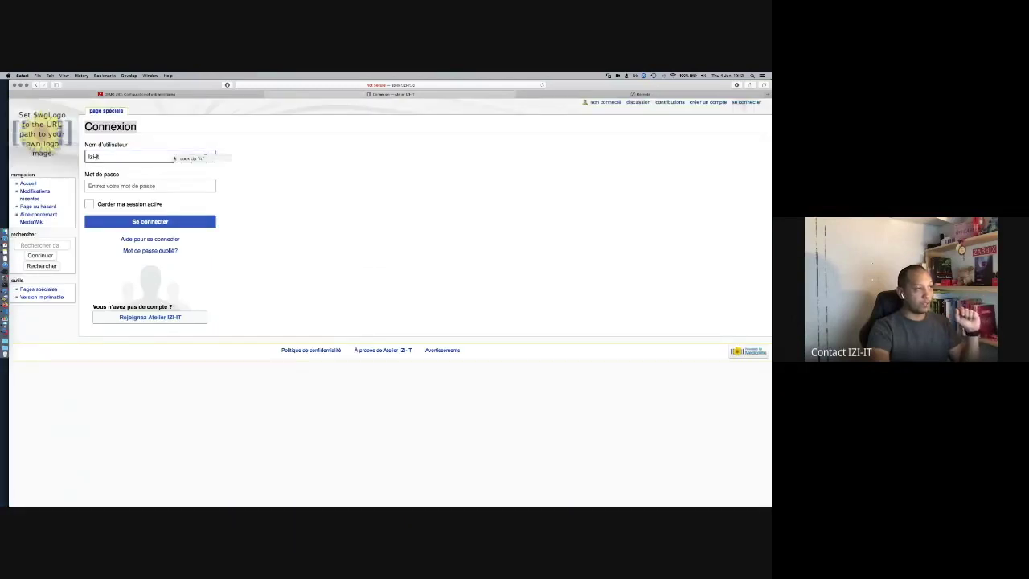
{"action": "right_click", "coordinate": [174, 157]}
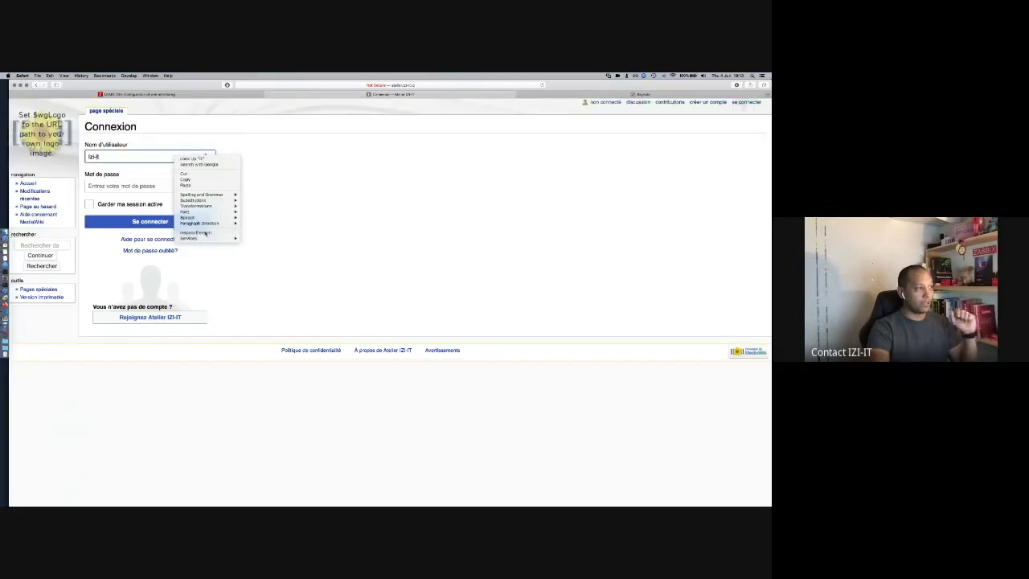
{"action": "key", "text": "Escape"}
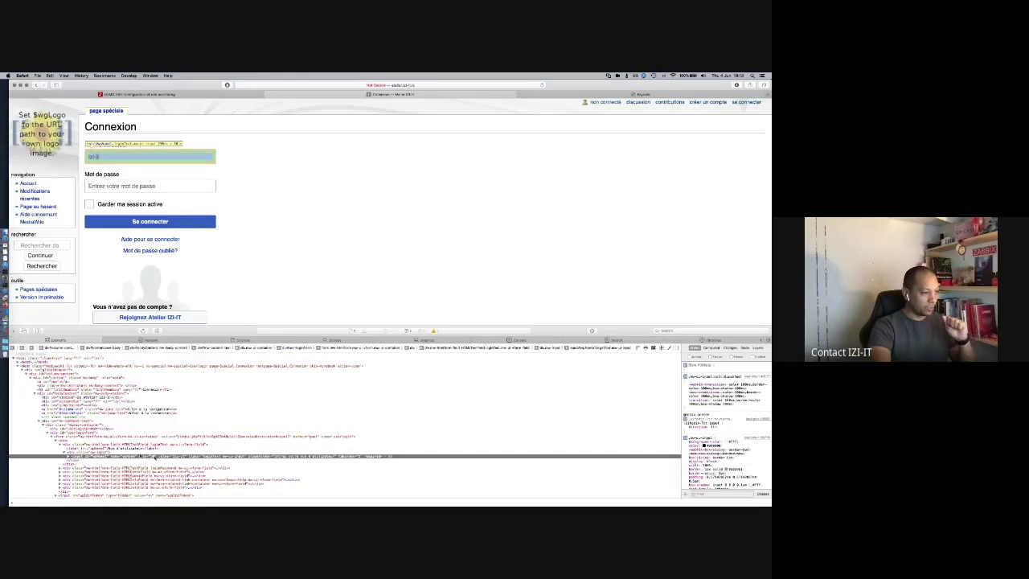
{"action": "left_click", "coordinate": [152, 455]}
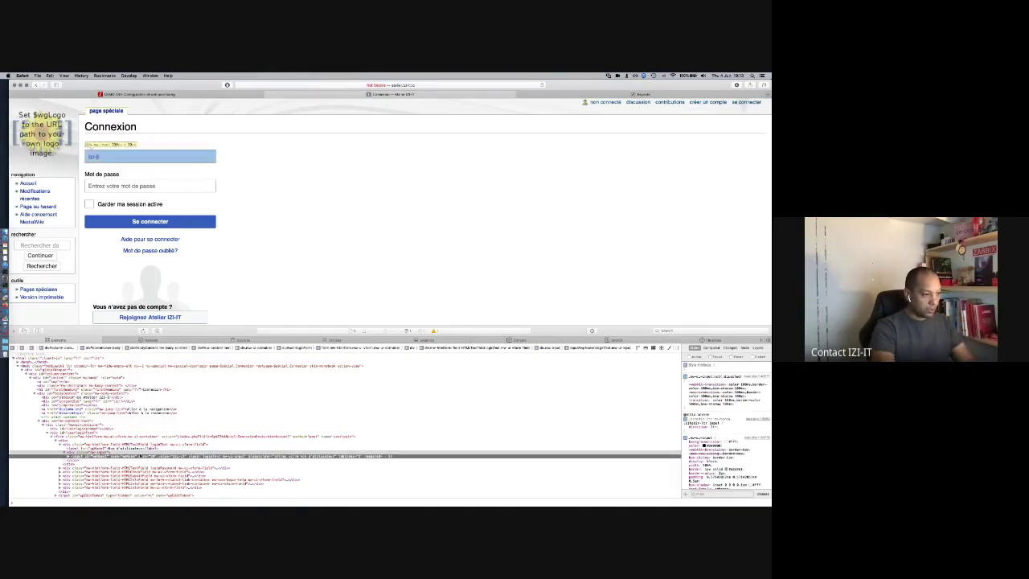
{"action": "key", "text": "super+equal"}
{"action": "key", "text": "super+equal"}
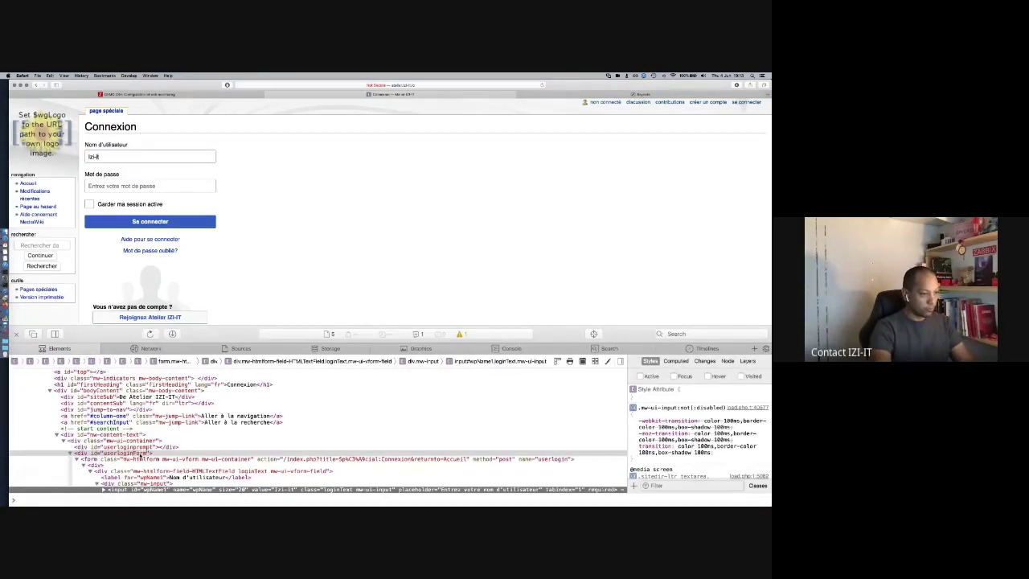
{"action": "scroll", "coordinate": [218, 405], "scroll_direction": "down", "scroll_amount": 3}
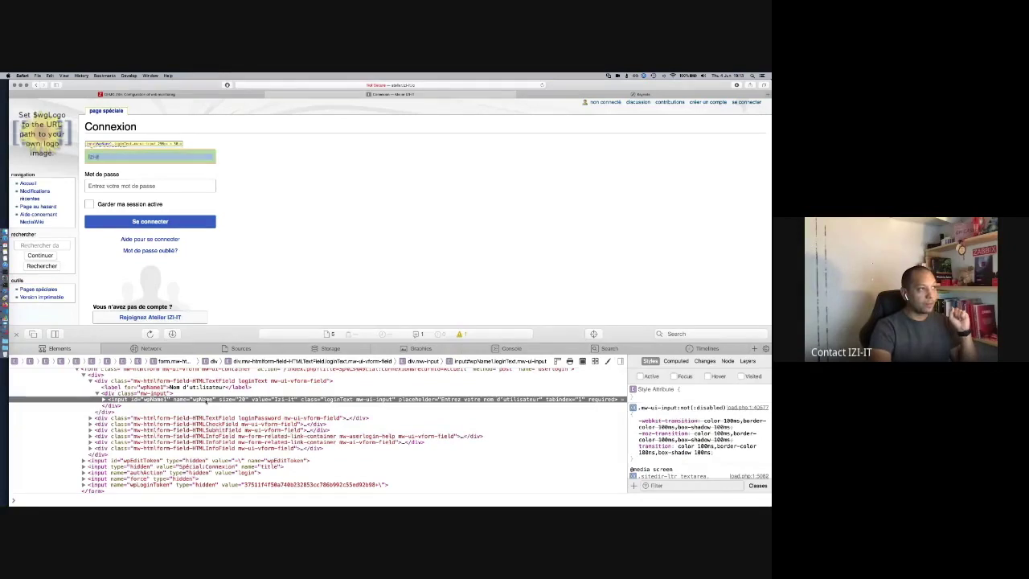
{"action": "left_click", "coordinate": [192, 94]}
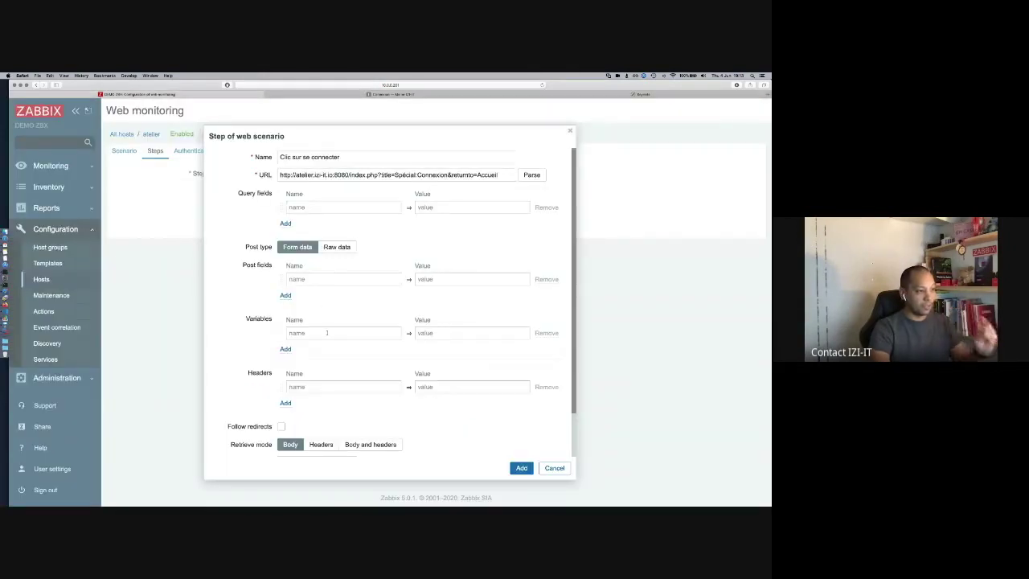
Step: Add step variable wpName set to the wiki username, plus two more variable rows
{"action": "left_click", "coordinate": [326, 333]}
{"action": "type", "text": "wpName"}
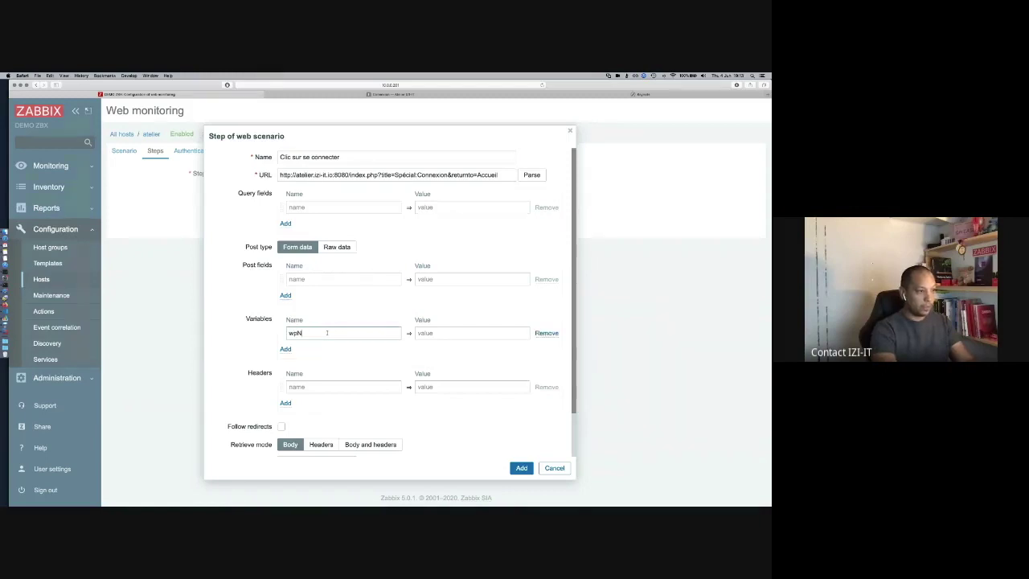
{"action": "key", "text": "Tab"}
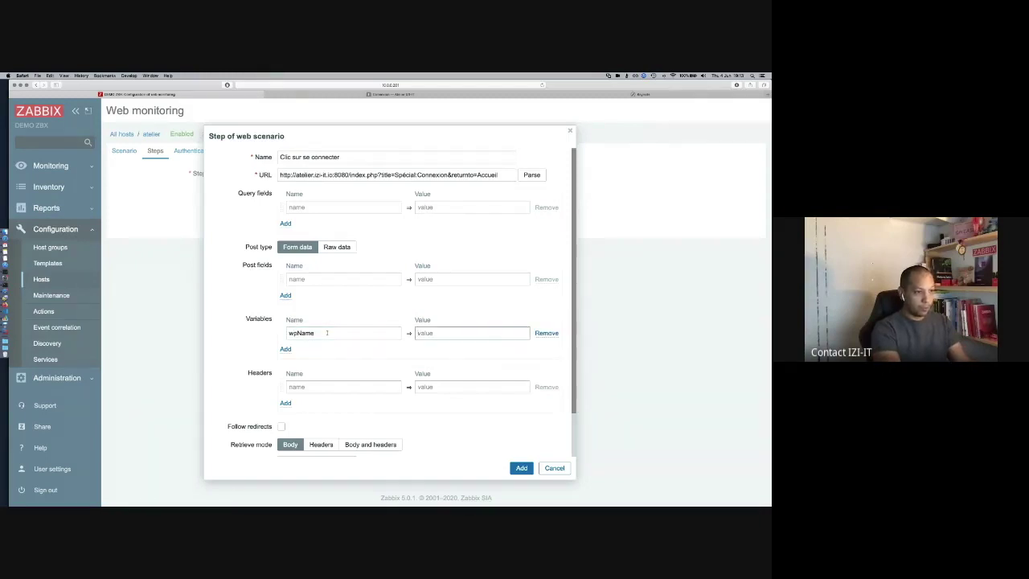
{"action": "type", "text": "izi-it"}
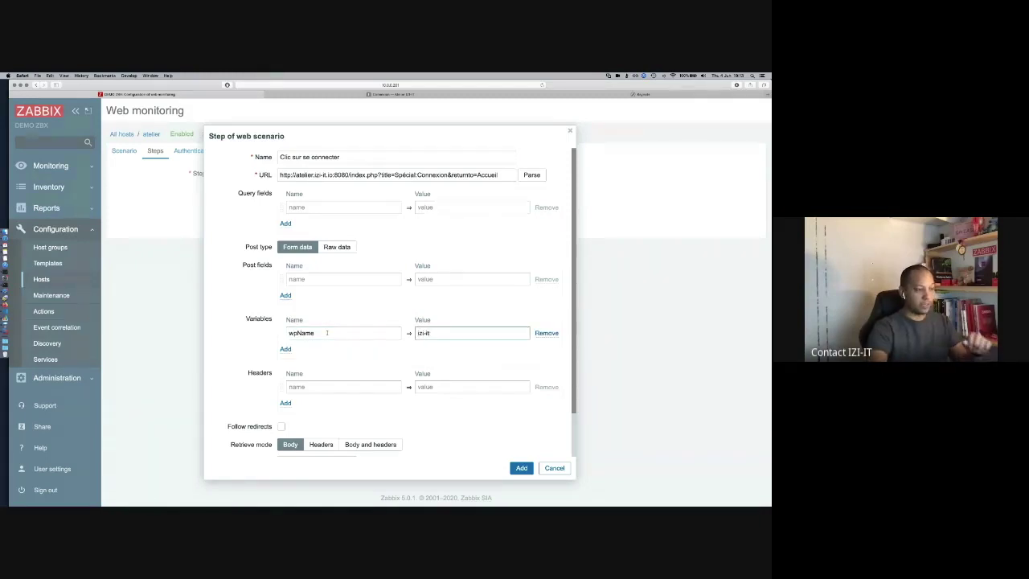
{"action": "left_click", "coordinate": [285, 349]}
{"action": "left_click", "coordinate": [285, 368]}
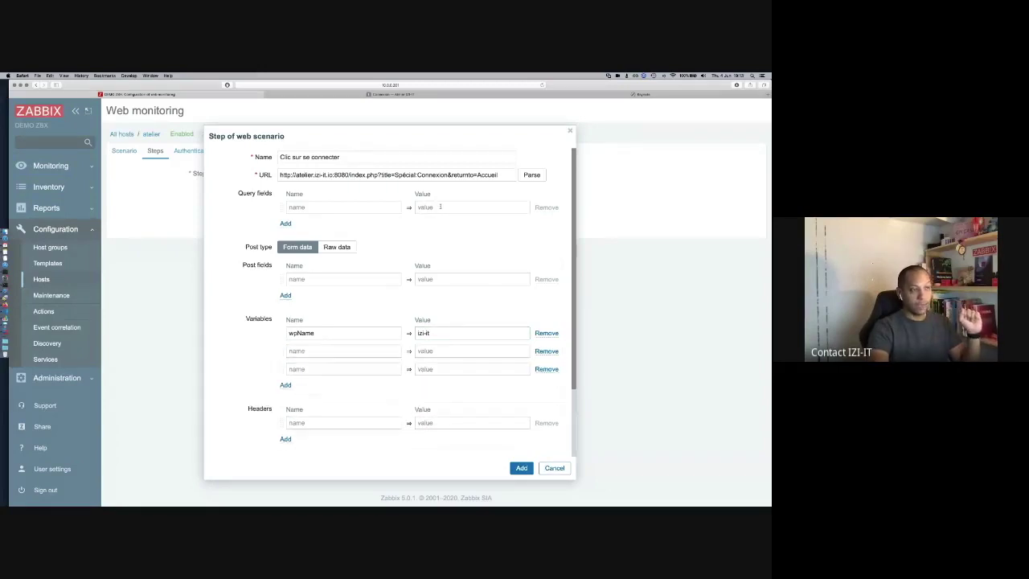
Step: Look up the password field's name and add variable wpPassword1 with the account password
{"action": "left_click", "coordinate": [391, 95]}
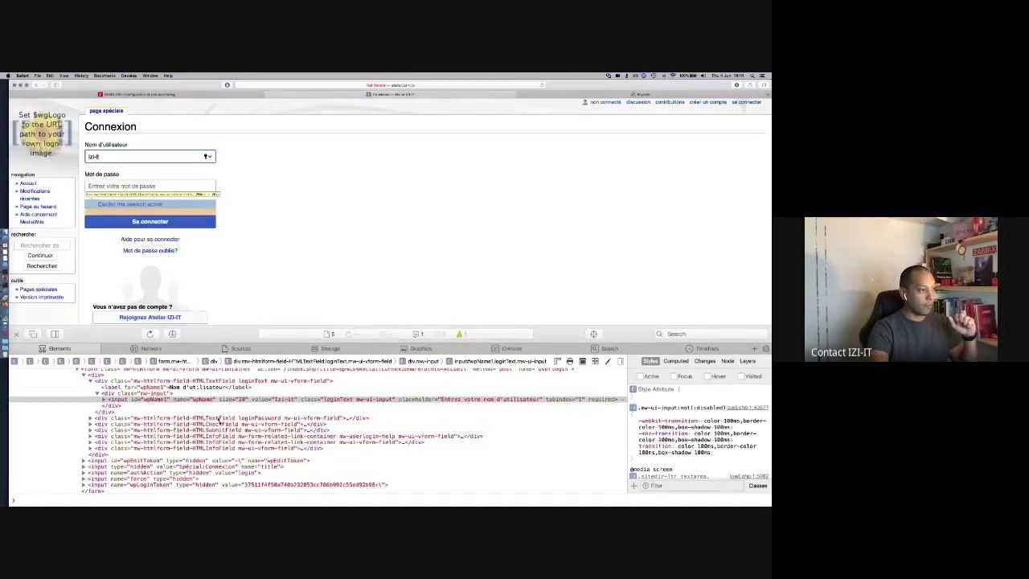
{"action": "left_click", "coordinate": [91, 417]}
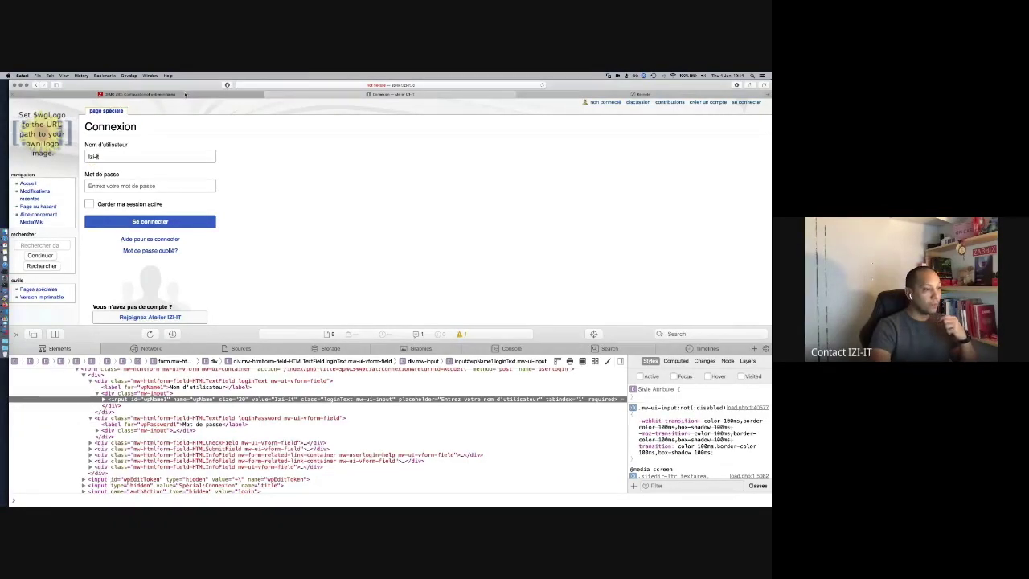
{"action": "left_click", "coordinate": [185, 94]}
{"action": "left_click", "coordinate": [339, 354]}
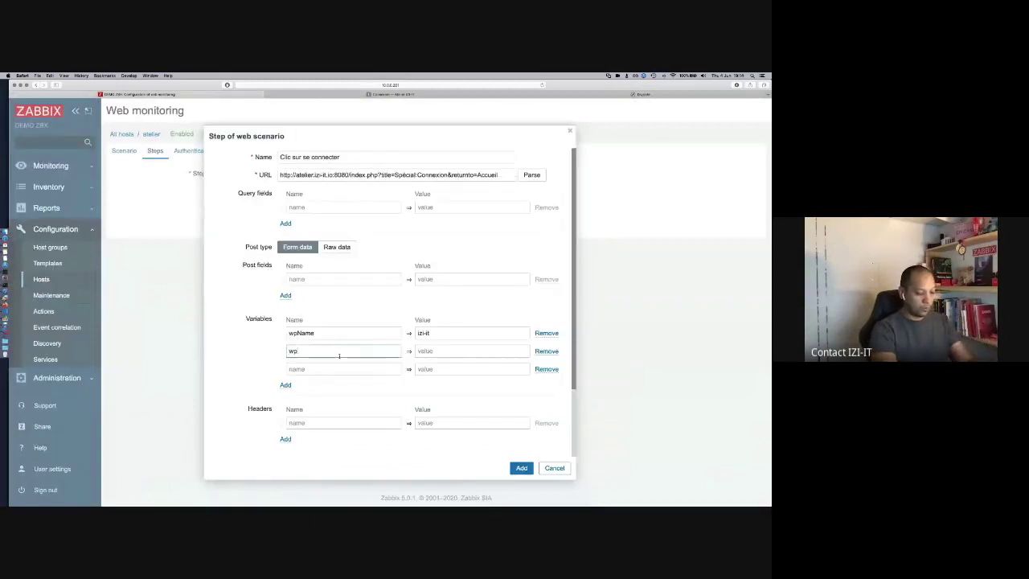
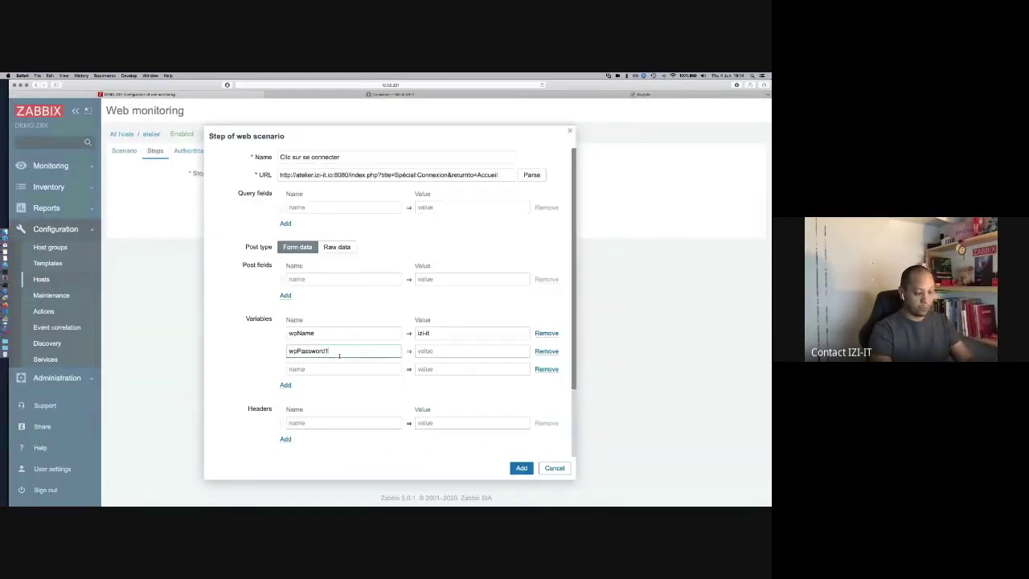
{"action": "key", "text": "Tab"}
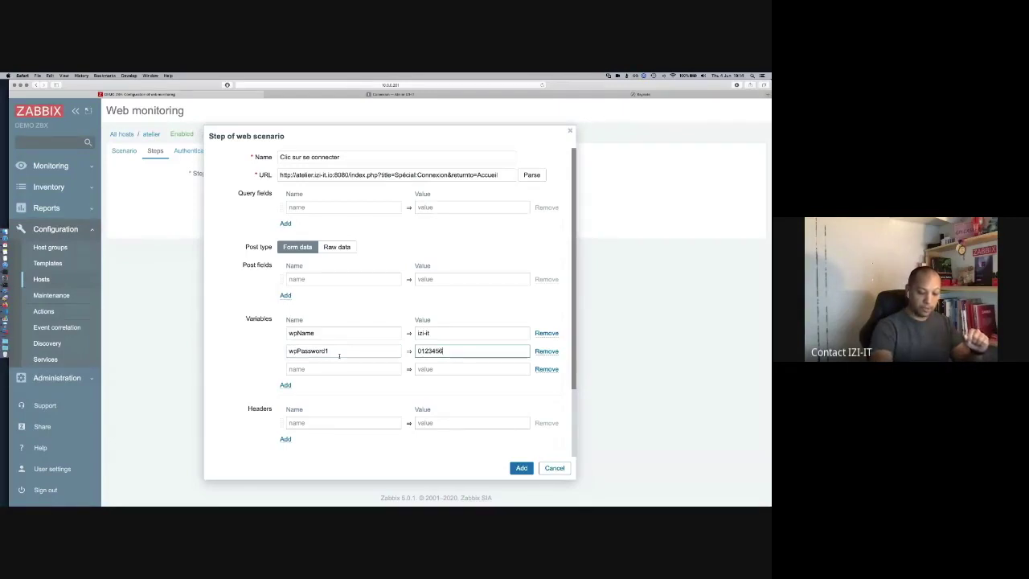
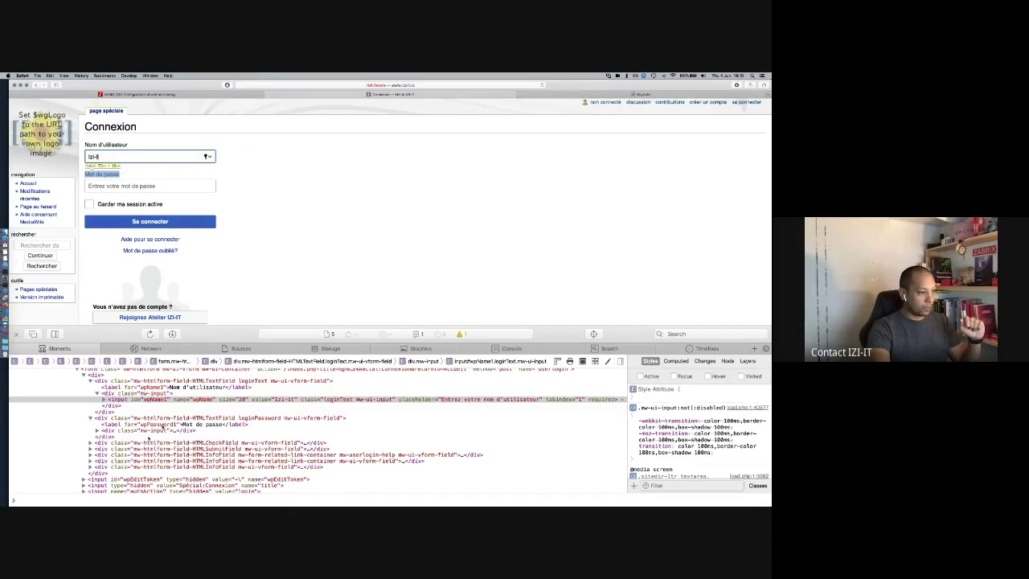
Step: Expand the submit div in Web Inspector to reveal the Se connecter button's markup
{"action": "left_click", "coordinate": [90, 449]}
{"action": "scroll", "coordinate": [128, 452], "scroll_direction": "down", "scroll_amount": 1}
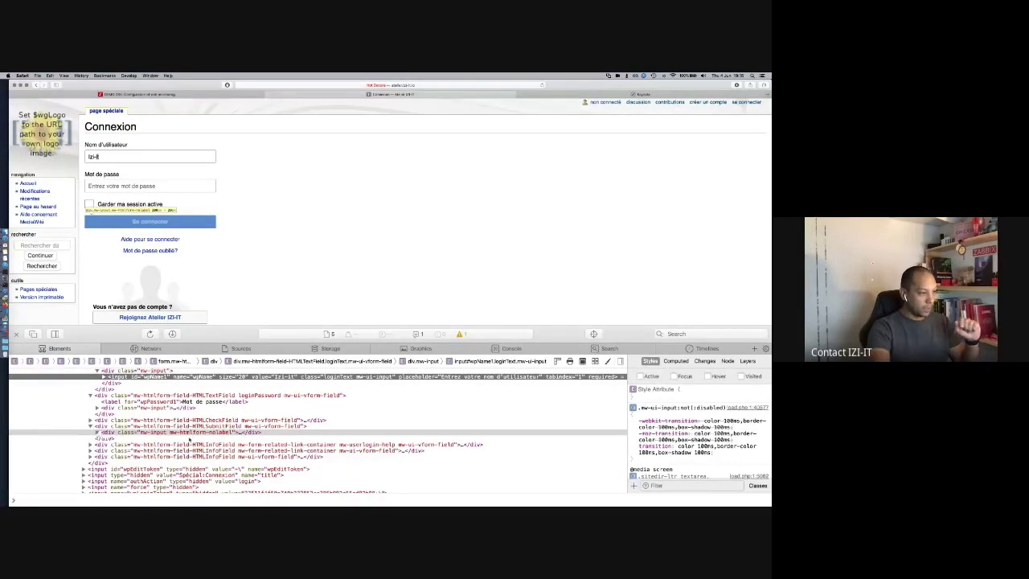
{"action": "left_click", "coordinate": [97, 432]}
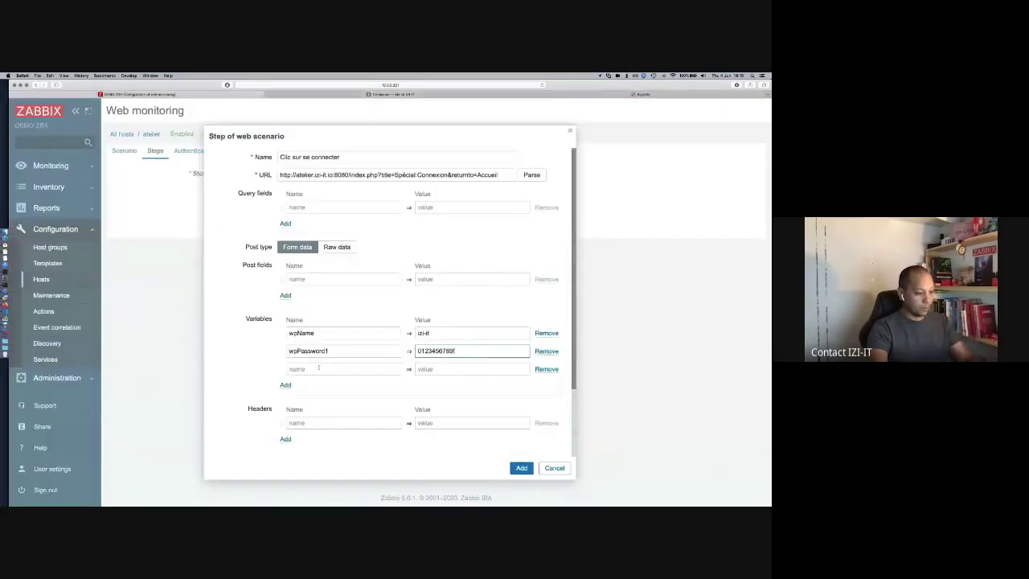
Step: Add the variable wpLoginAttempt = Se connecter and save step 'Clic sur se connecter'
{"action": "left_click", "coordinate": [319, 368]}
{"action": "type", "text": "wpLoginAttemp"}
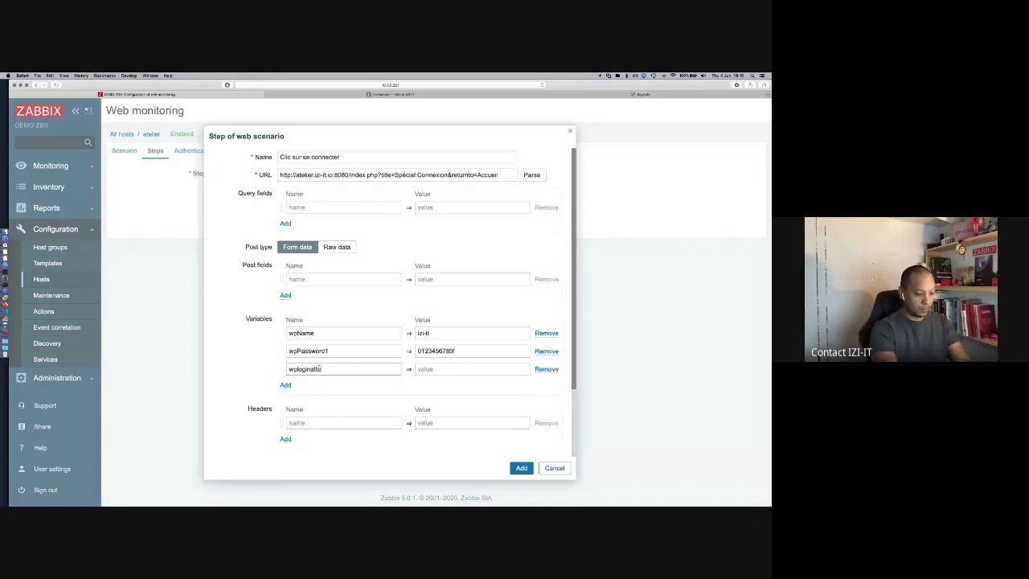
{"action": "type", "text": "t"}
{"action": "key", "text": "Tab"}
{"action": "type", "text": "Se connecter"}
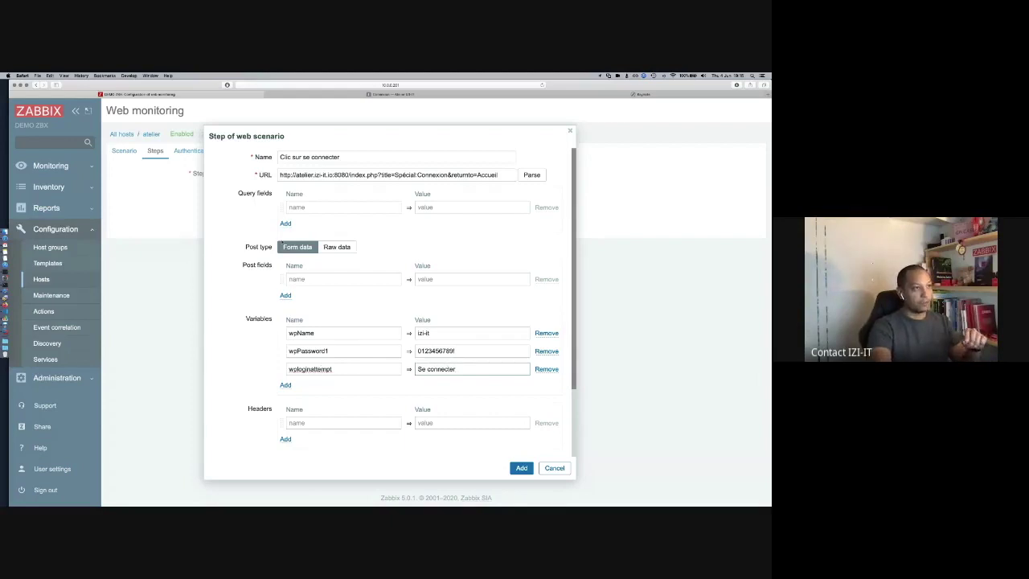
{"action": "left_click", "coordinate": [374, 95]}
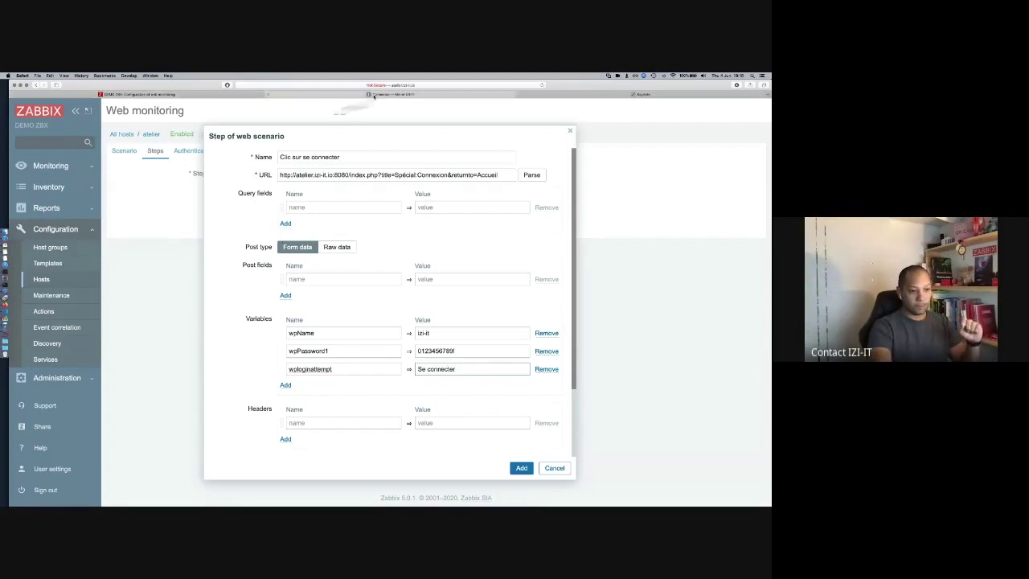
{"action": "left_click", "coordinate": [206, 94]}
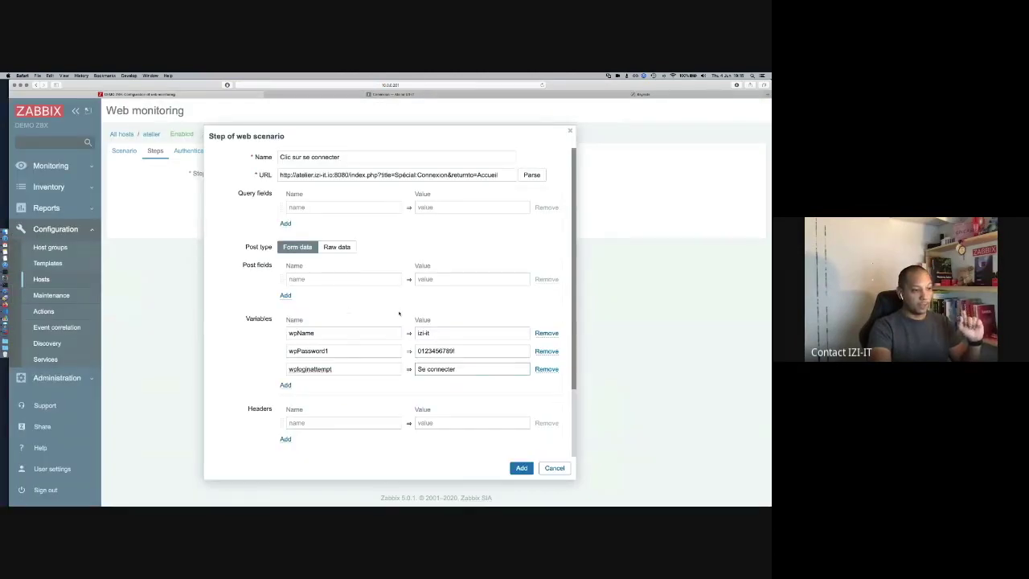
{"action": "scroll", "coordinate": [398, 314], "scroll_direction": "down", "scroll_amount": 3}
{"action": "left_click", "coordinate": [521, 468]}
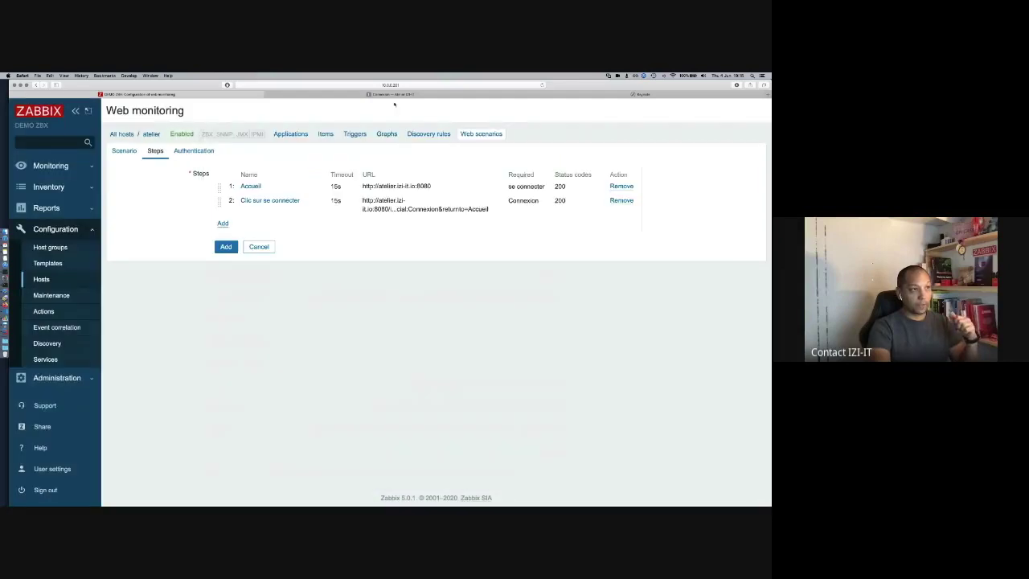
Step: Sign in to the wiki by entering the account password on its login page
{"action": "left_click", "coordinate": [390, 94]}
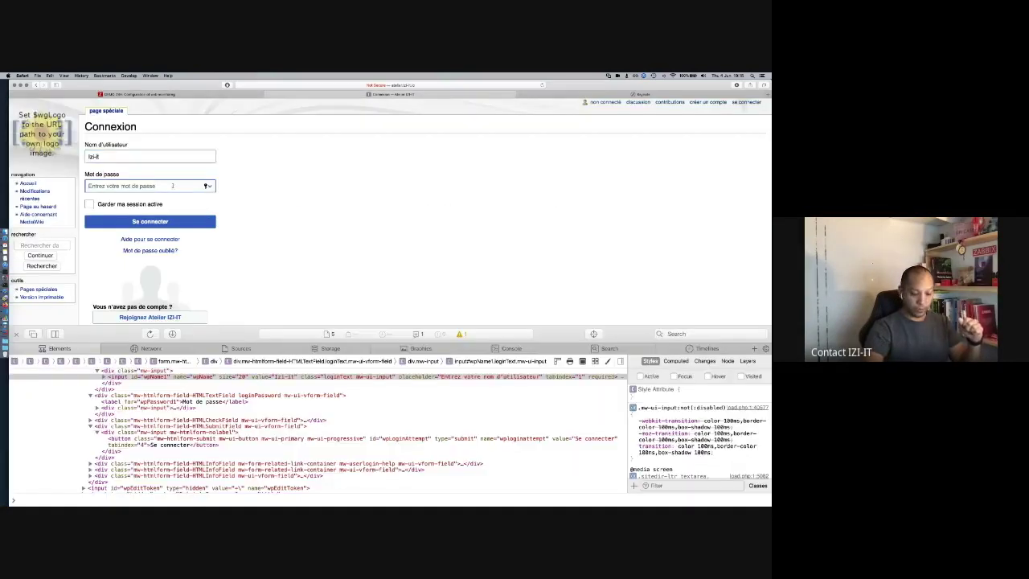
{"action": "left_click", "coordinate": [172, 186]}
{"action": "type", "text": "••••••"}
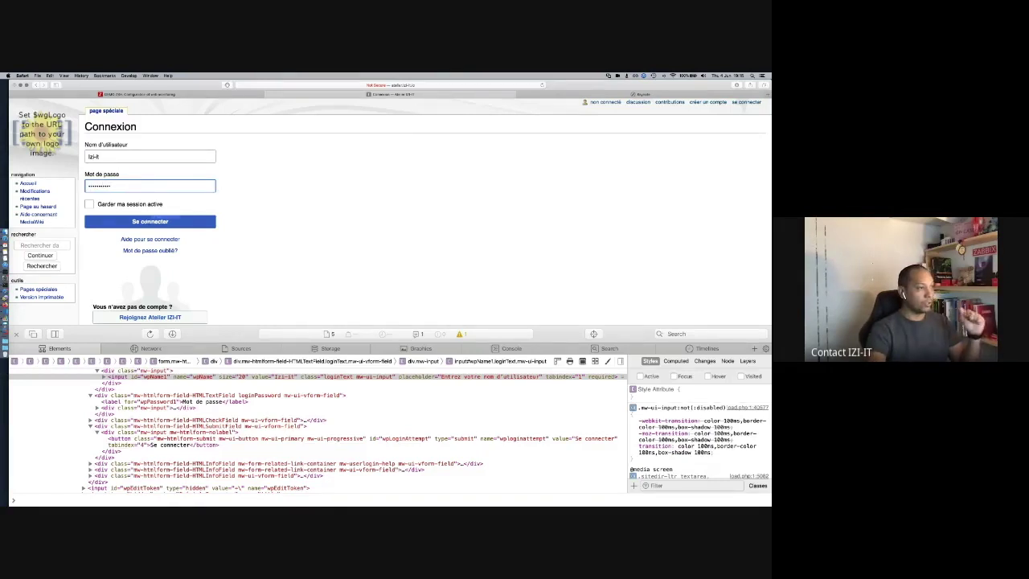
{"action": "left_click", "coordinate": [160, 221]}
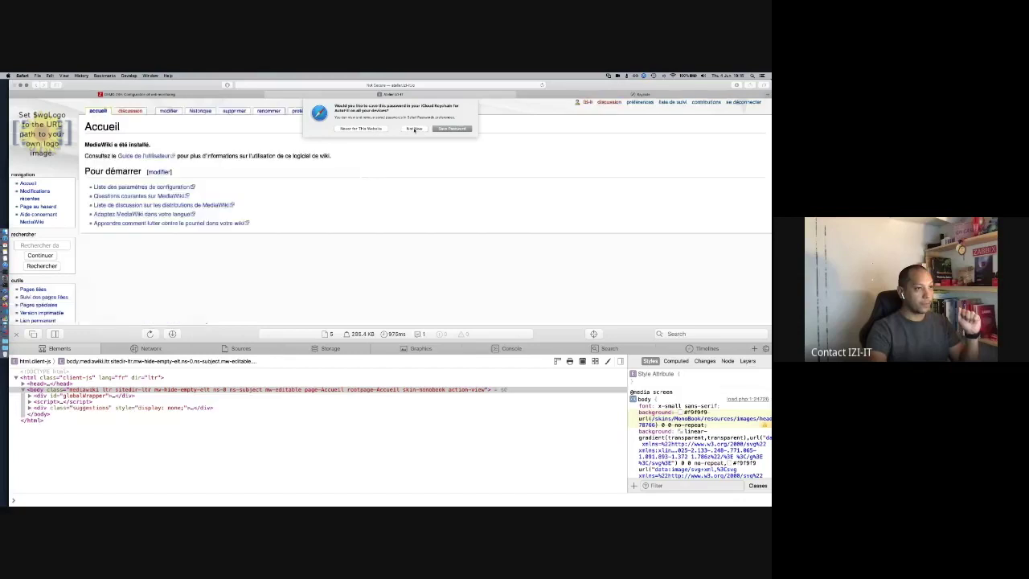
Step: Decline saving the password, hide the page inspector and highlight the Accueil title
{"action": "left_click", "coordinate": [414, 130]}
{"action": "key", "text": "super+alt+i"}
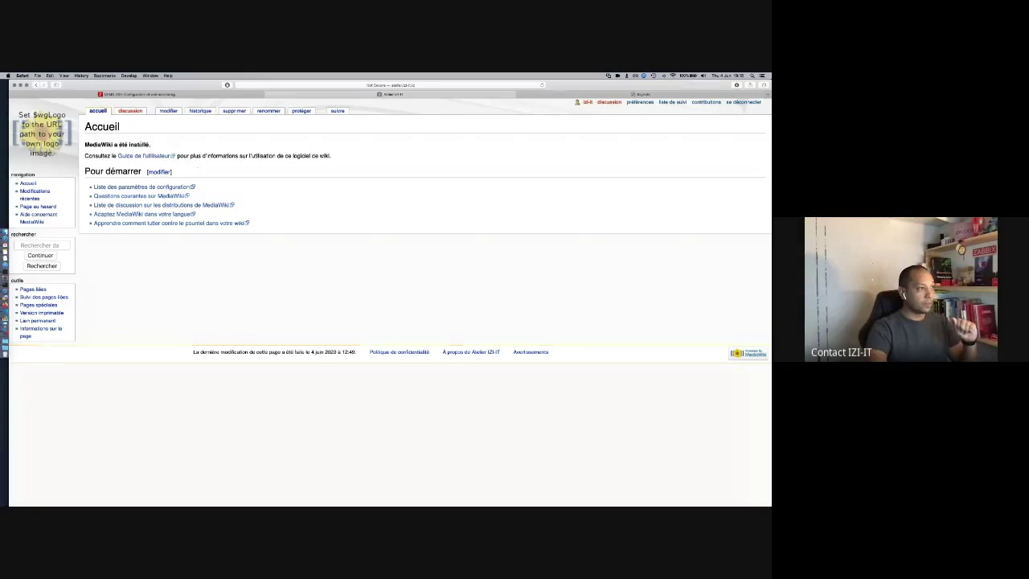
{"action": "left_click_drag", "start_coordinate": [121, 127], "coordinate": [84, 127]}
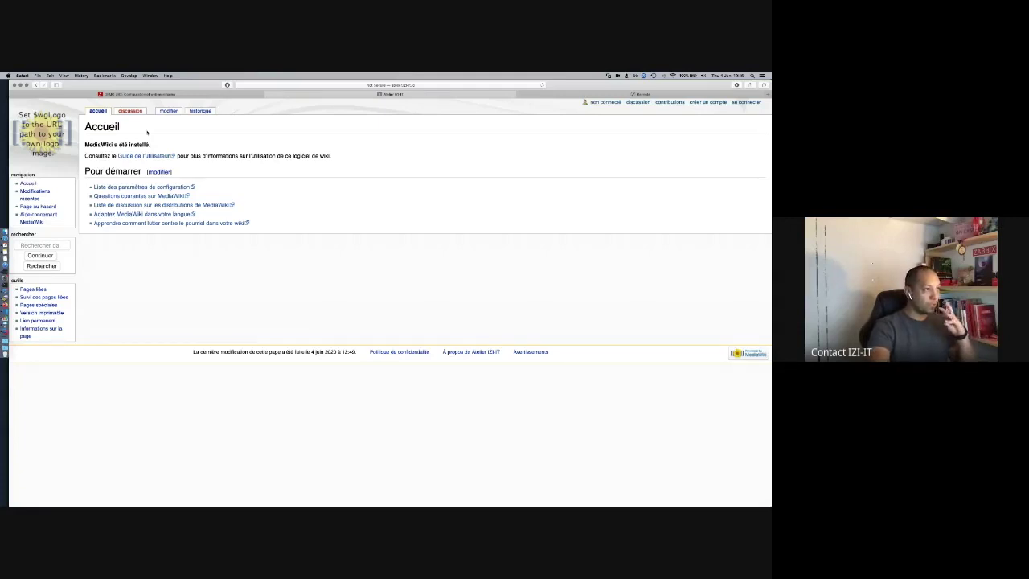
Step: Log in to the wiki again, decline the password prompt and highlight 'se déconnecter'
{"action": "left_click", "coordinate": [746, 103]}
{"action": "left_click", "coordinate": [150, 187]}
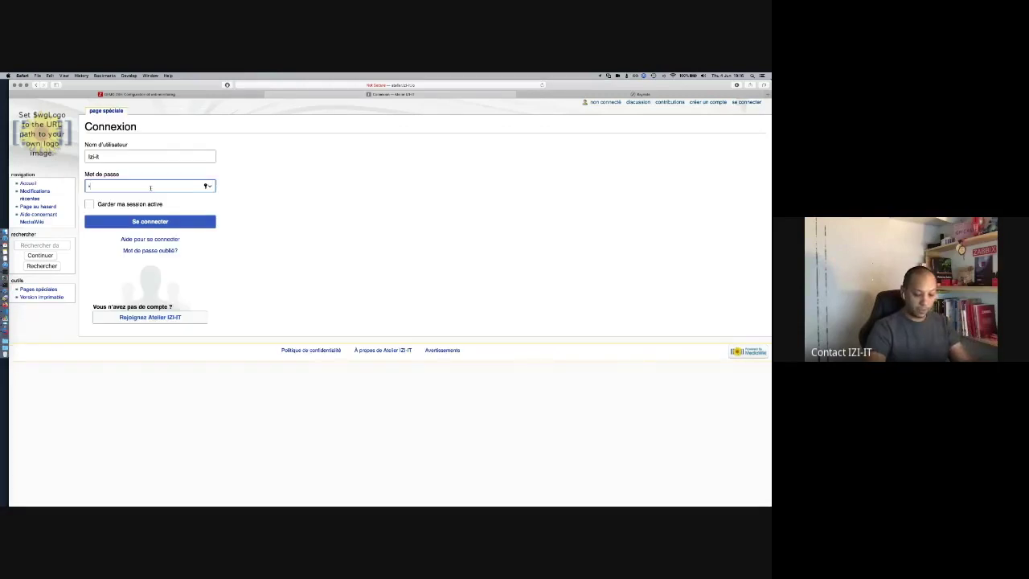
{"action": "type", "text": "••••••••••"}
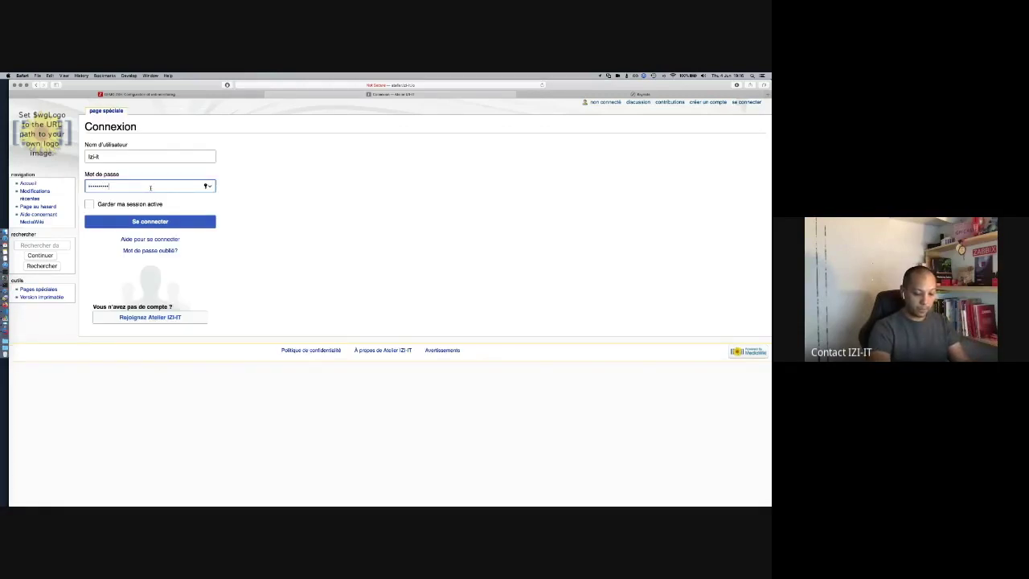
{"action": "key", "text": "Return"}
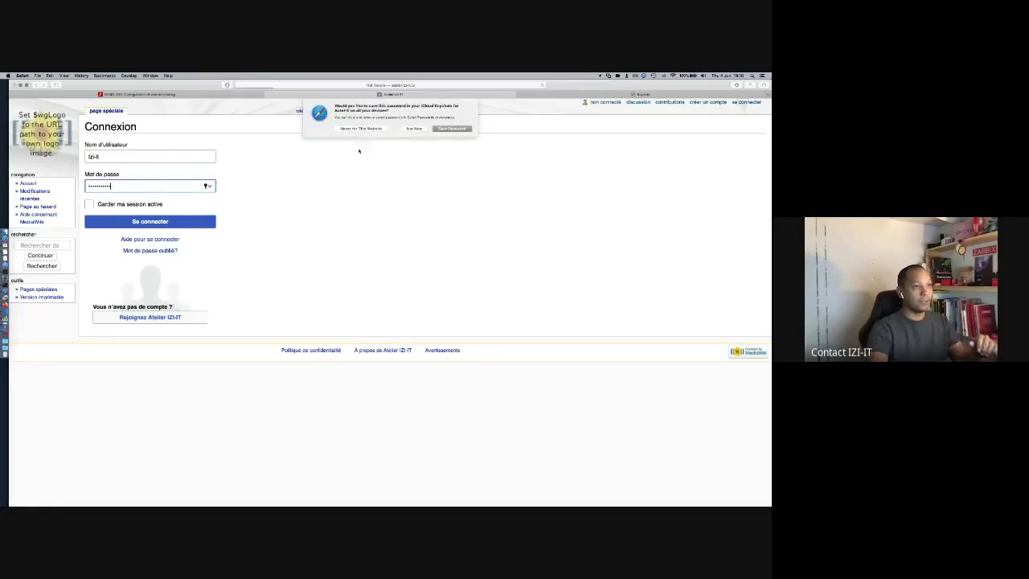
{"action": "left_click", "coordinate": [428, 128]}
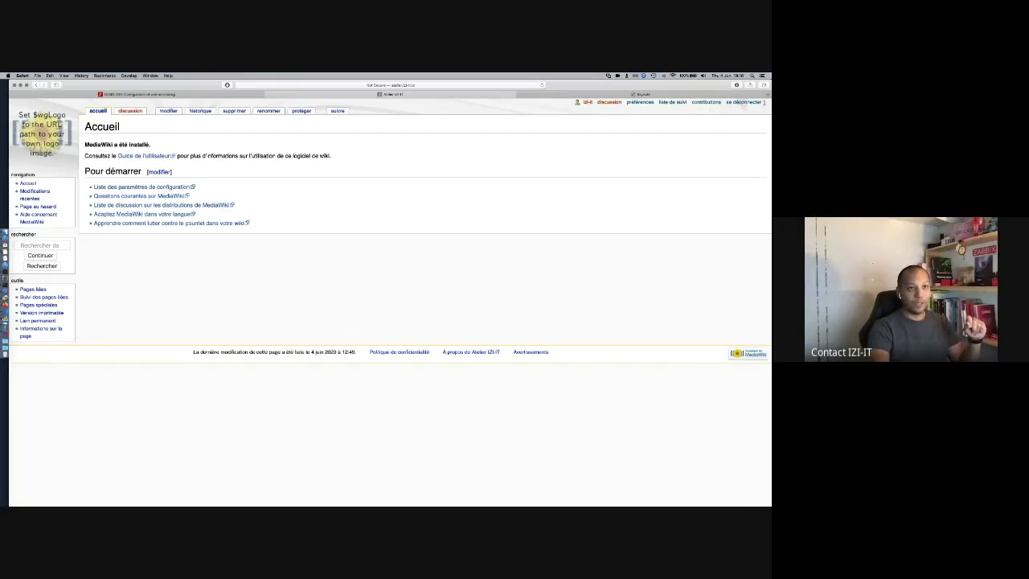
{"action": "left_click_drag", "start_coordinate": [762, 103], "coordinate": [727, 103]}
{"action": "key", "text": "super+c"}
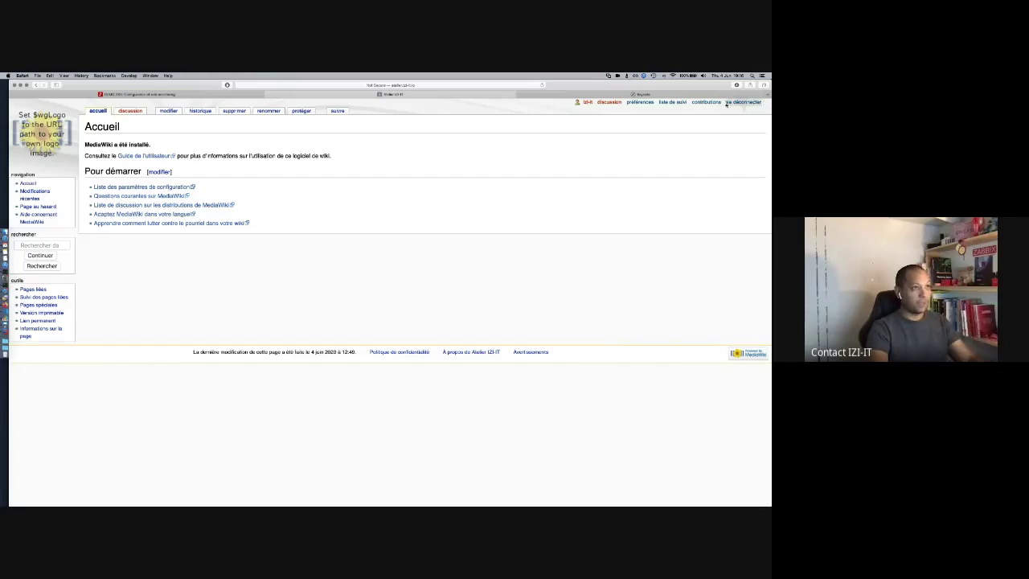
{"action": "left_click", "coordinate": [170, 95]}
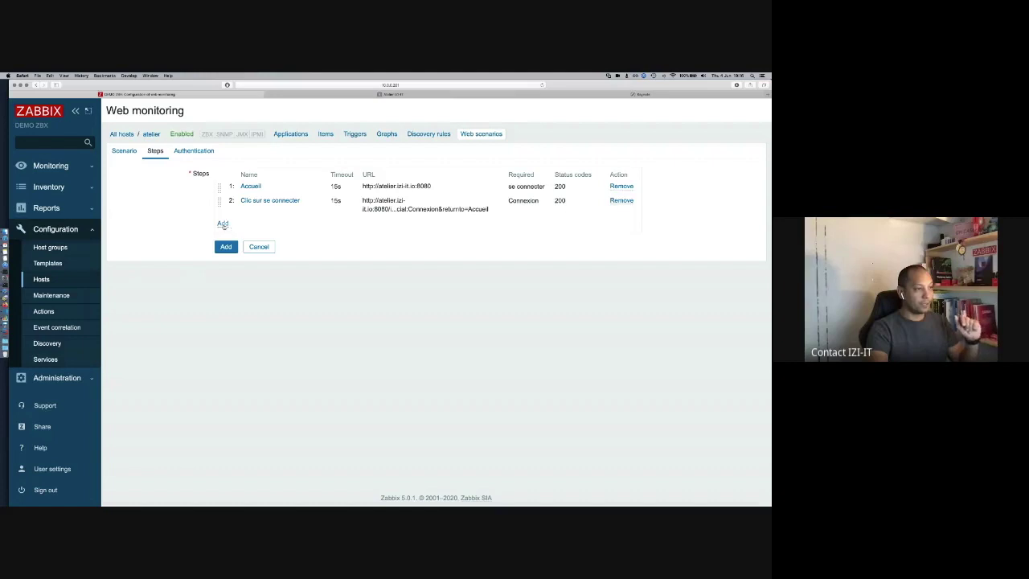
Step: Add a new step named 'Connexion réussie' with required string 'se déconnecter'
{"action": "left_click", "coordinate": [223, 224]}
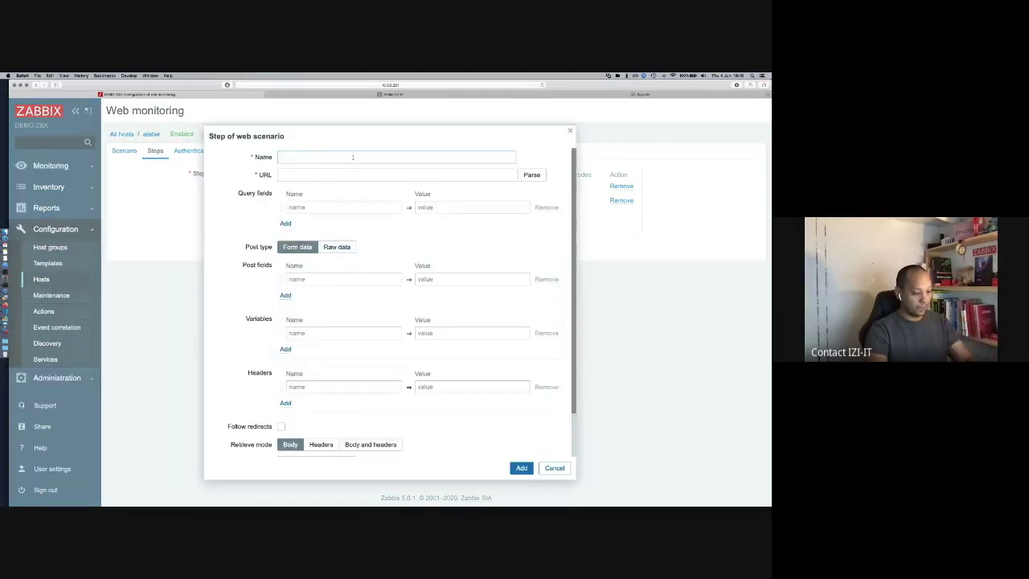
{"action": "type", "text": "Conne"}
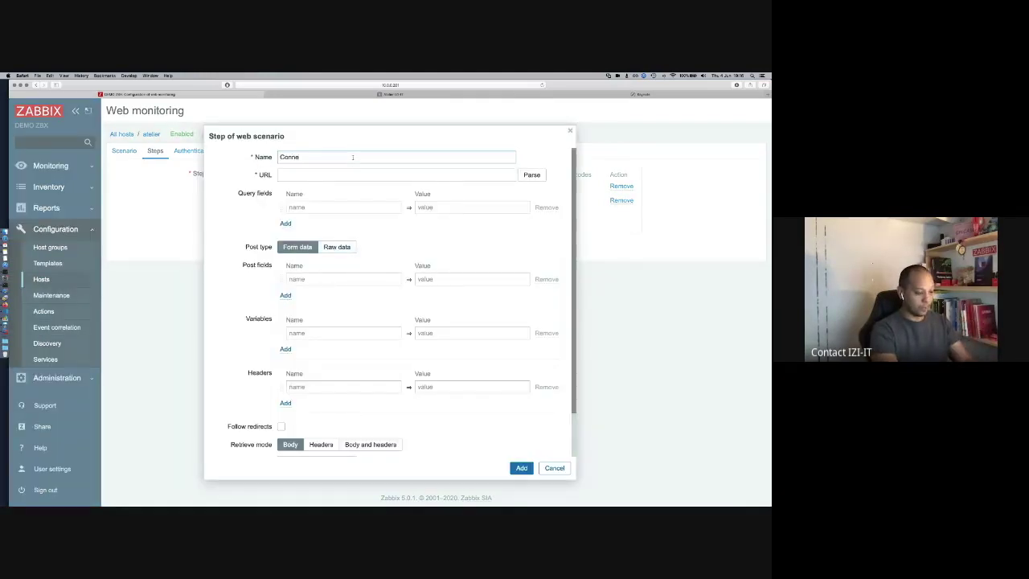
{"action": "type", "text": "xion réus"}
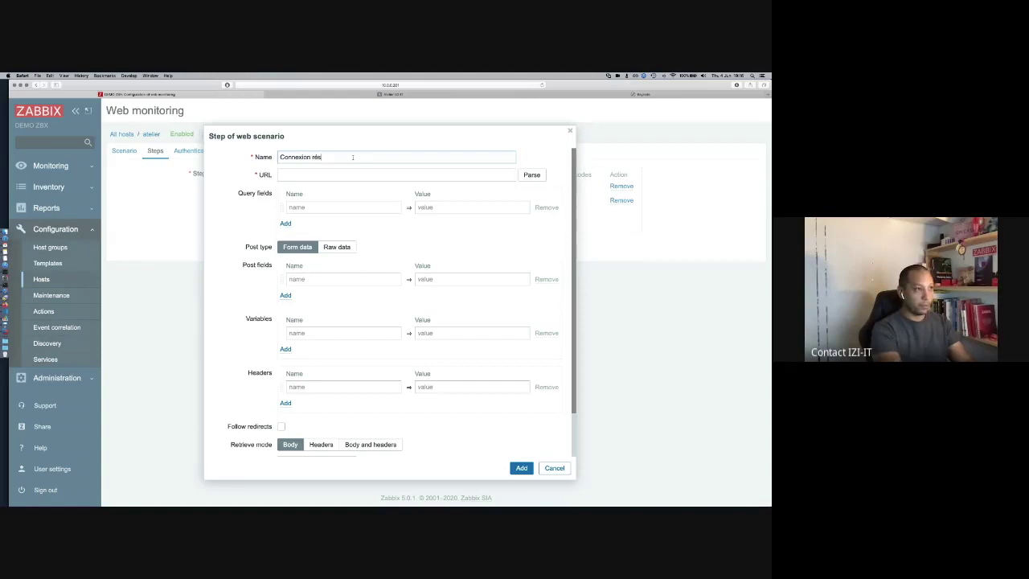
{"action": "type", "text": "sie"}
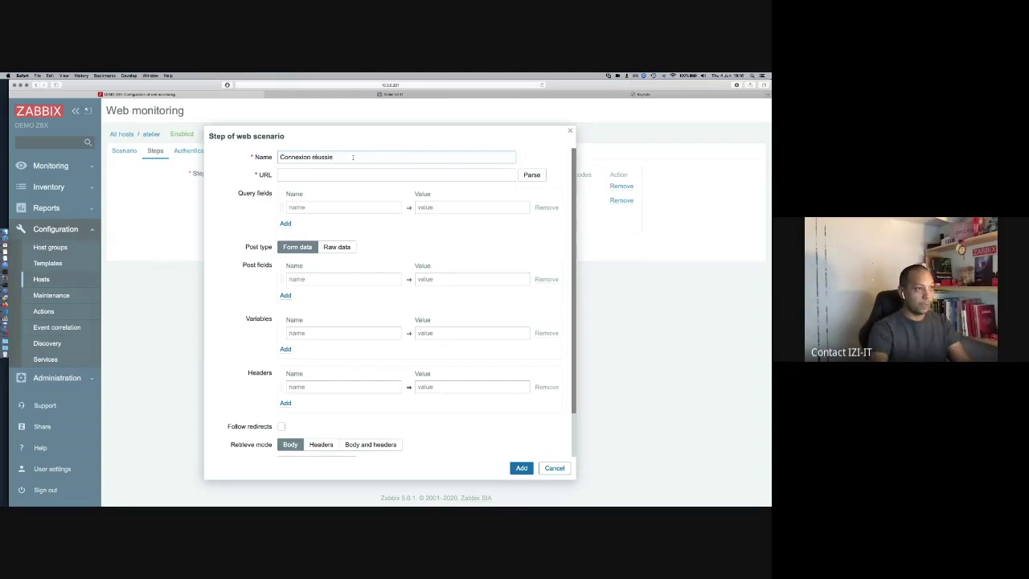
{"action": "key", "text": "Tab"}
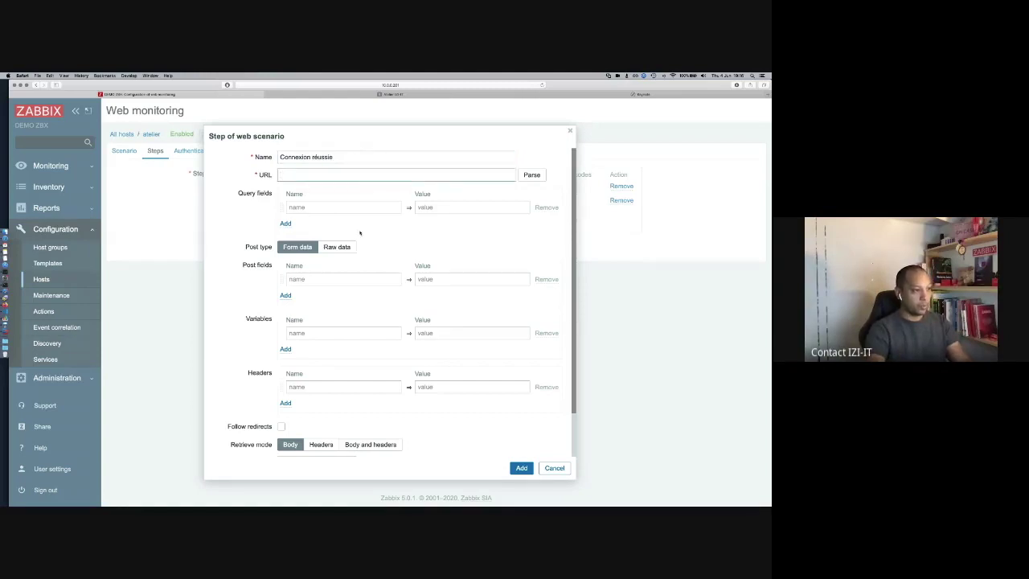
{"action": "scroll", "coordinate": [359, 232], "scroll_direction": "down", "scroll_amount": 2}
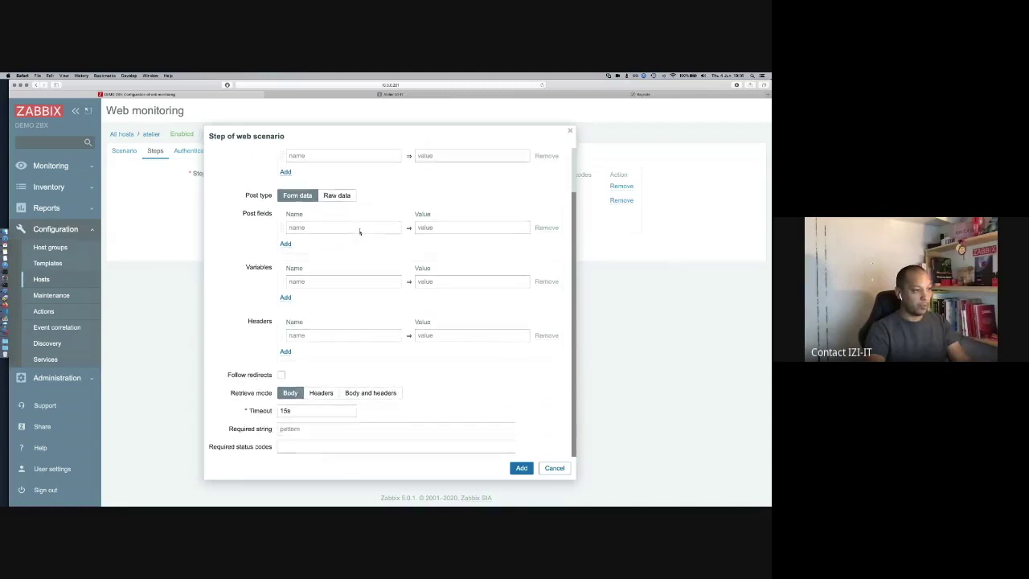
{"action": "left_click", "coordinate": [319, 430]}
{"action": "key", "text": "super+v"}
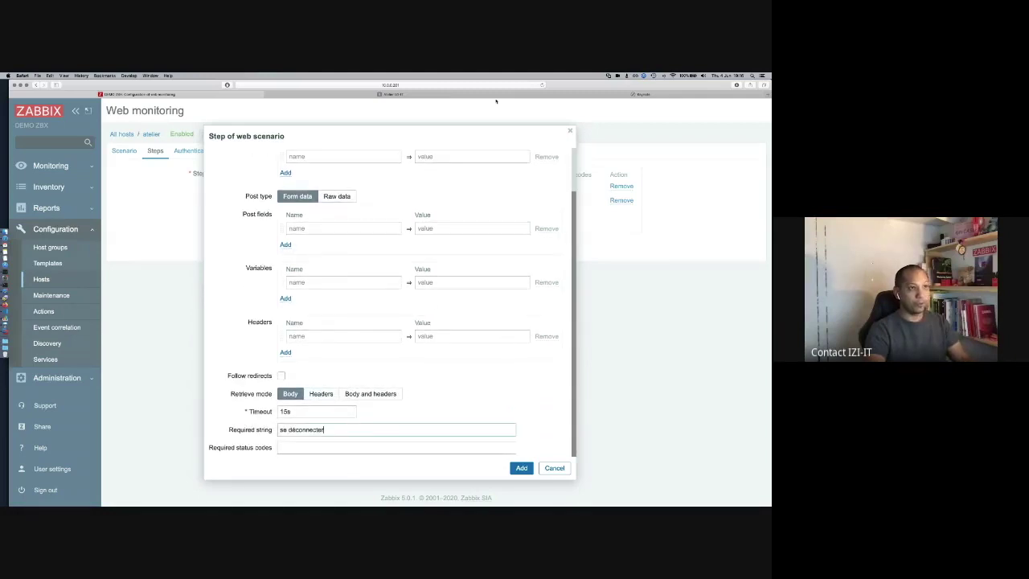
{"action": "left_click", "coordinate": [392, 94]}
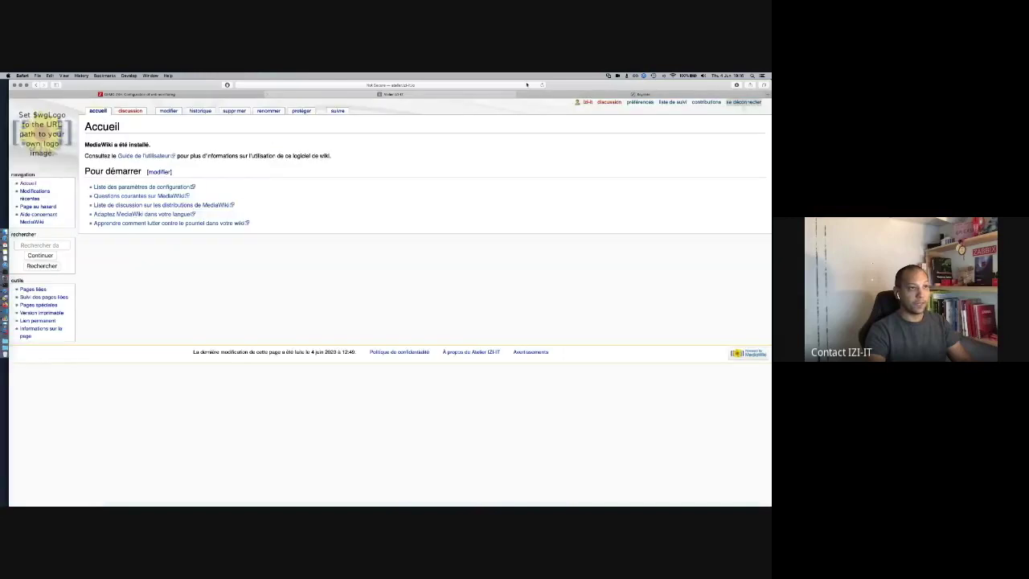
{"action": "left_click", "coordinate": [514, 84]}
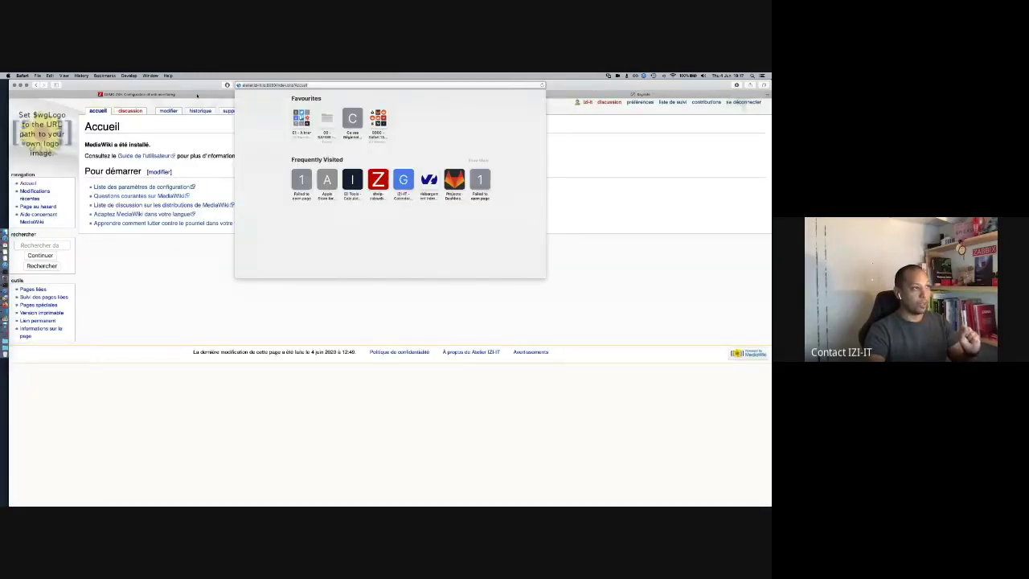
{"action": "left_click", "coordinate": [197, 95]}
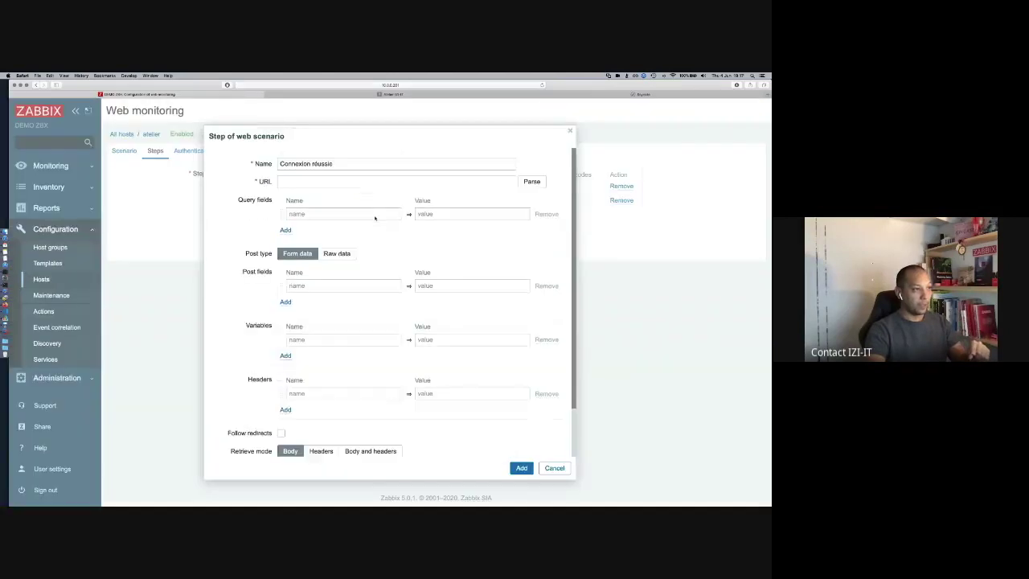
{"action": "left_click", "coordinate": [337, 178]}
{"action": "type", "text": "http://atelier.izi-it.io:8080/index.php/Accueil"}
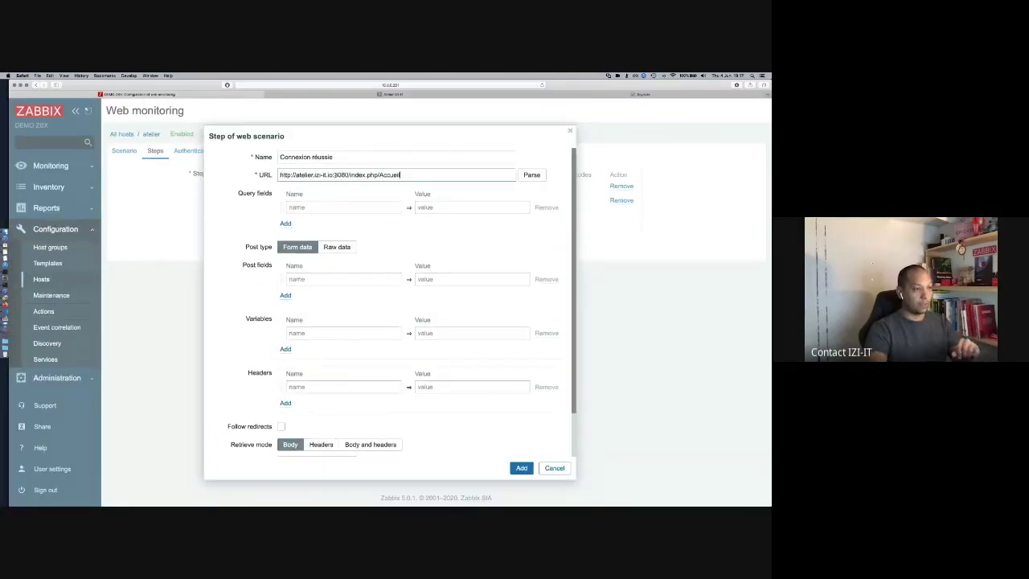
{"action": "key", "text": "BackSpace"}
{"action": "key", "text": "BackSpace"}
{"action": "scroll", "coordinate": [408, 296], "scroll_direction": "down", "scroll_amount": 2}
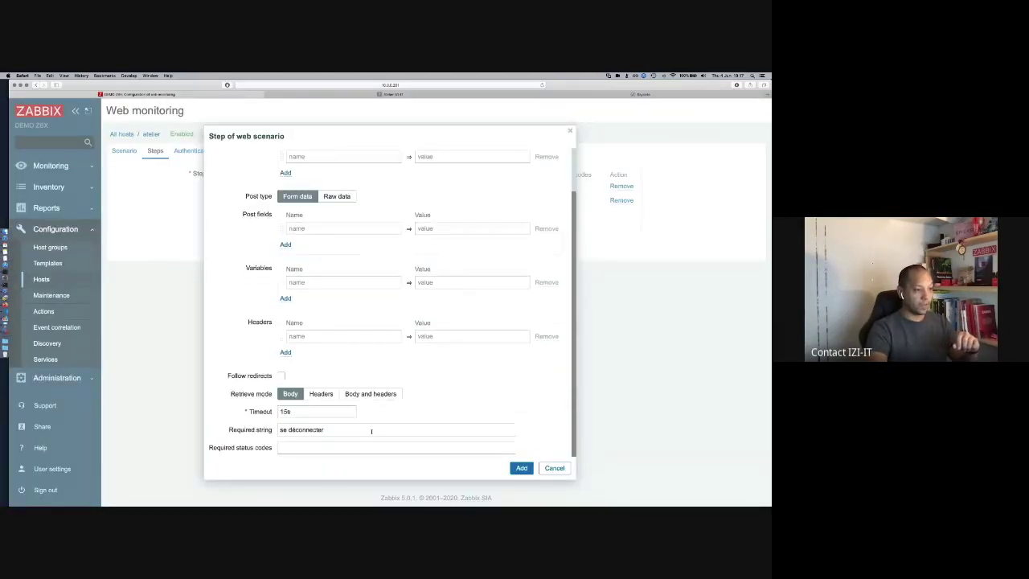
{"action": "left_click", "coordinate": [361, 446]}
{"action": "type", "text": "200"}
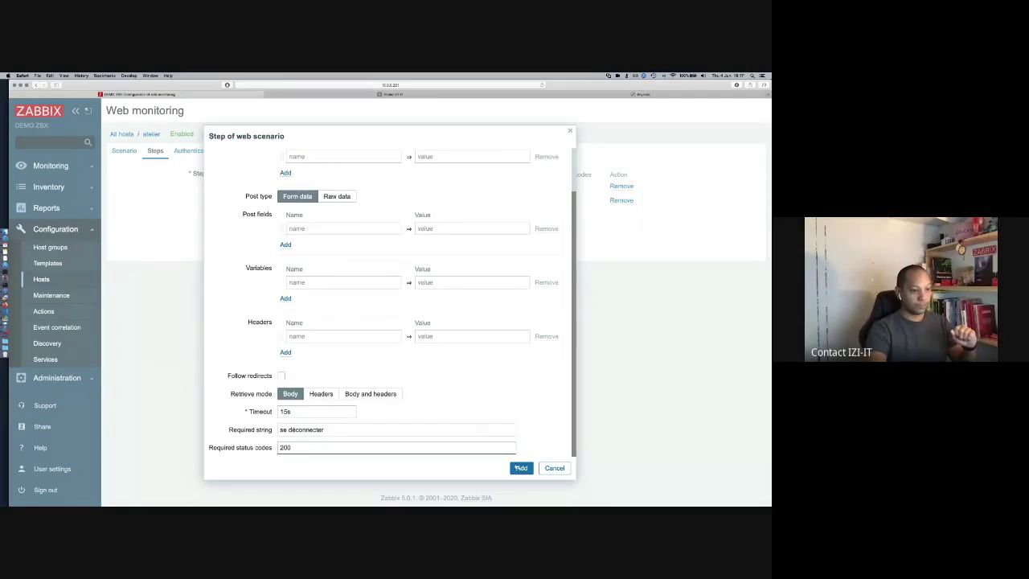
{"action": "left_click", "coordinate": [521, 468]}
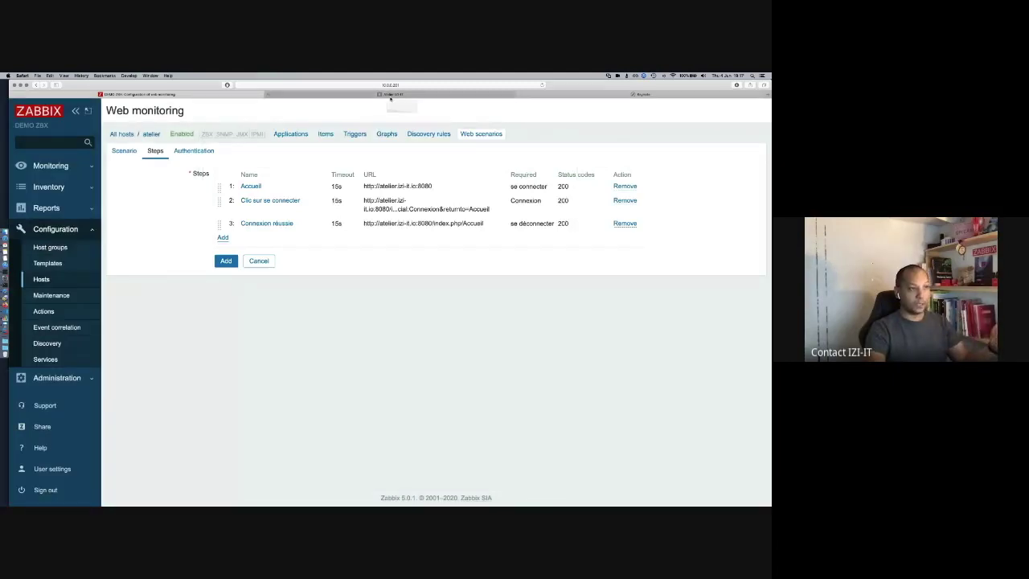
Step: Copy the link address of the wiki's 'se déconnecter' logout link
{"action": "left_click", "coordinate": [393, 95]}
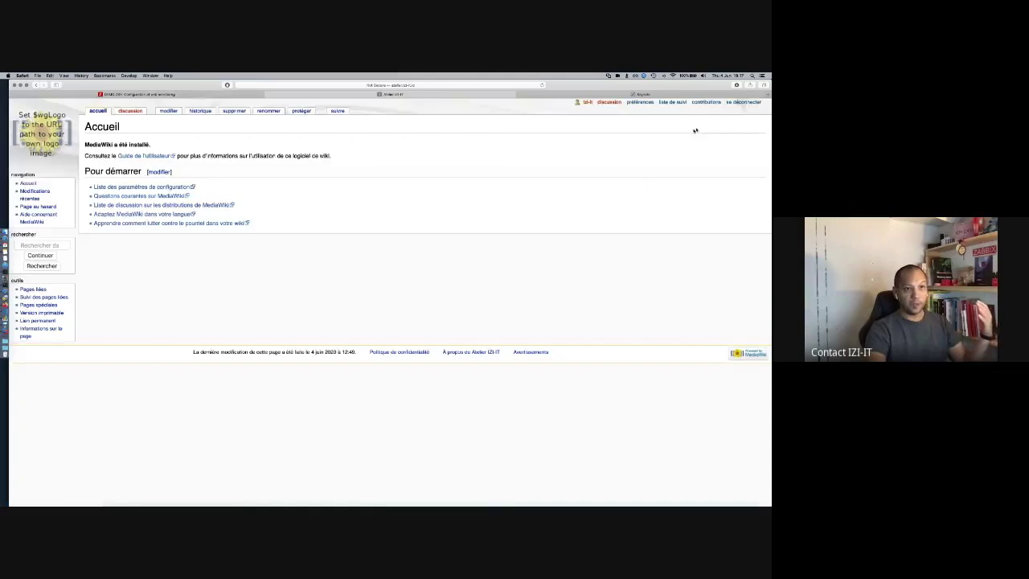
{"action": "right_click", "coordinate": [733, 103]}
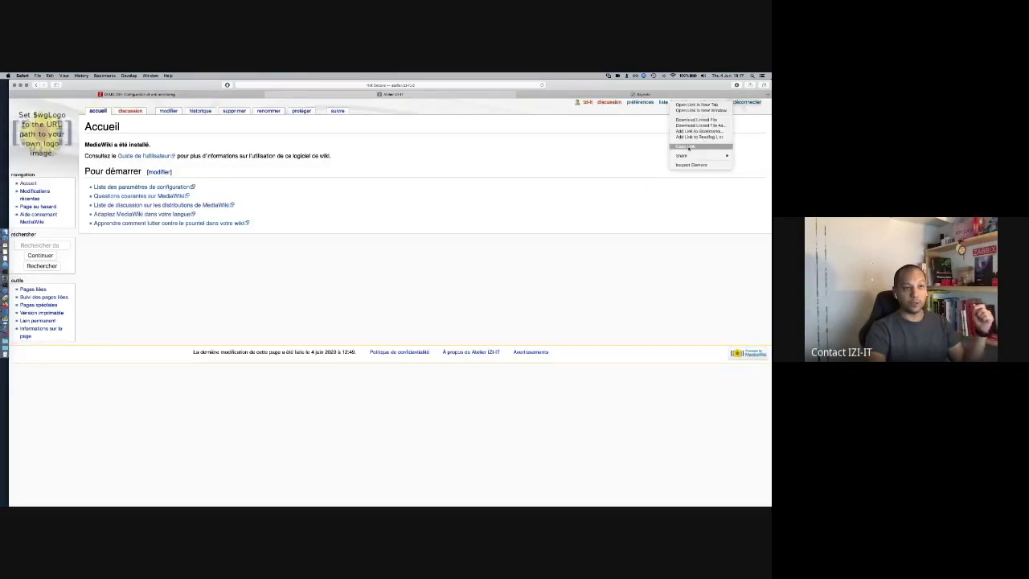
{"action": "left_click", "coordinate": [687, 147]}
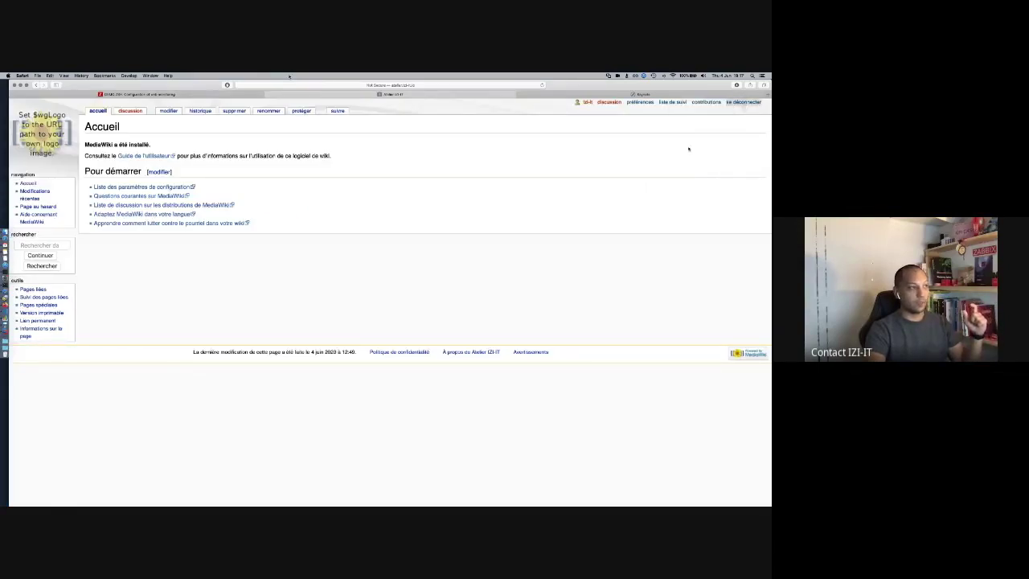
{"action": "left_click", "coordinate": [181, 94]}
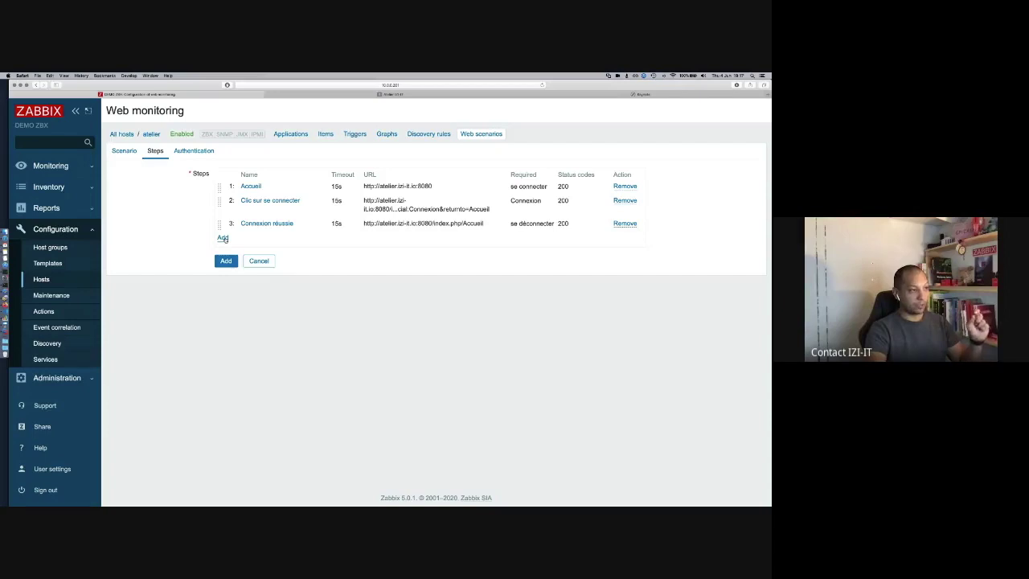
Step: Start step 'Deconnexion' with the copied logout link as URL and status code 200
{"action": "left_click", "coordinate": [222, 238]}
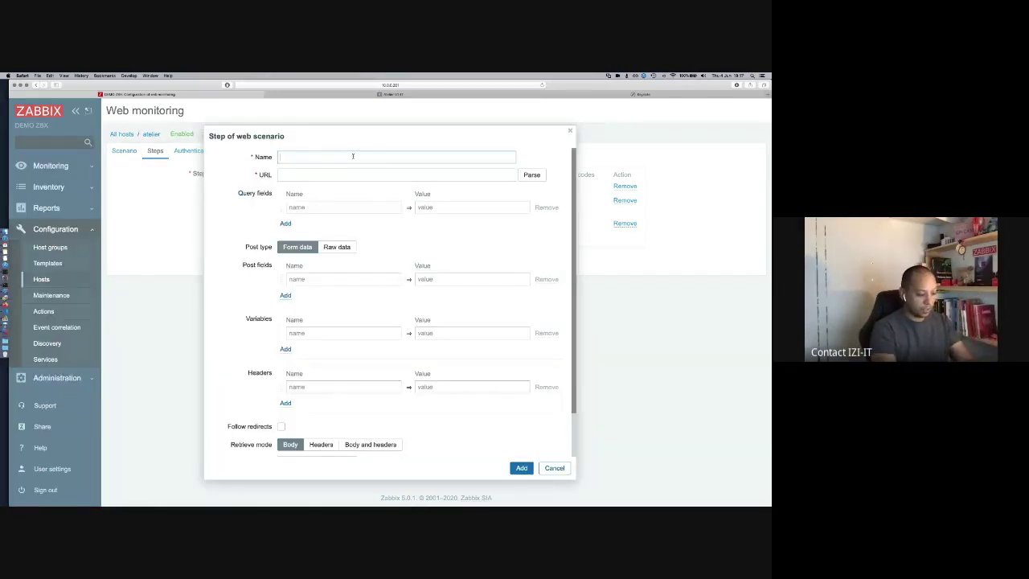
{"action": "type", "text": "De"}
{"action": "type", "text": "connexion"}
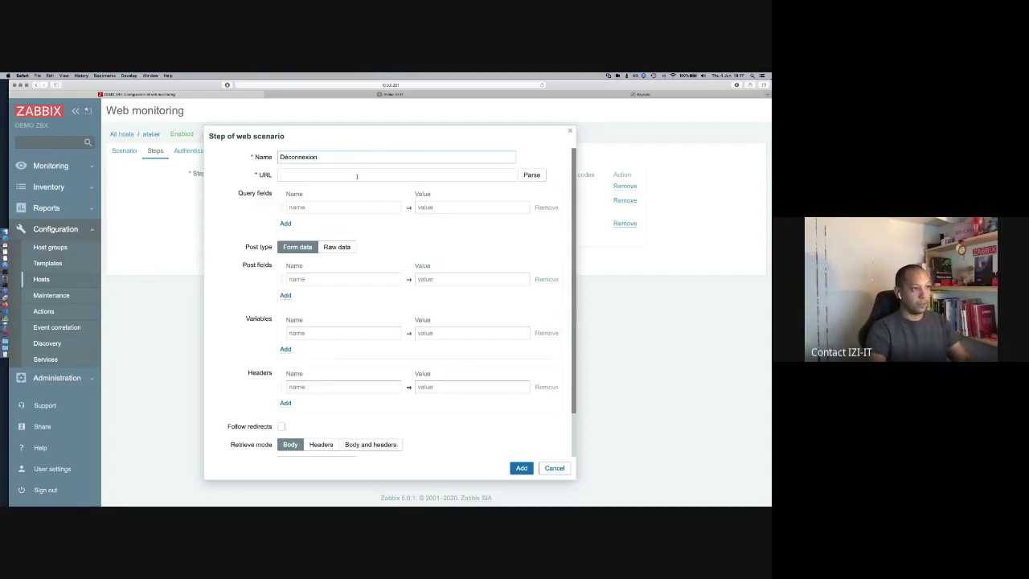
{"action": "left_click", "coordinate": [357, 176]}
{"action": "key", "text": "super+v"}
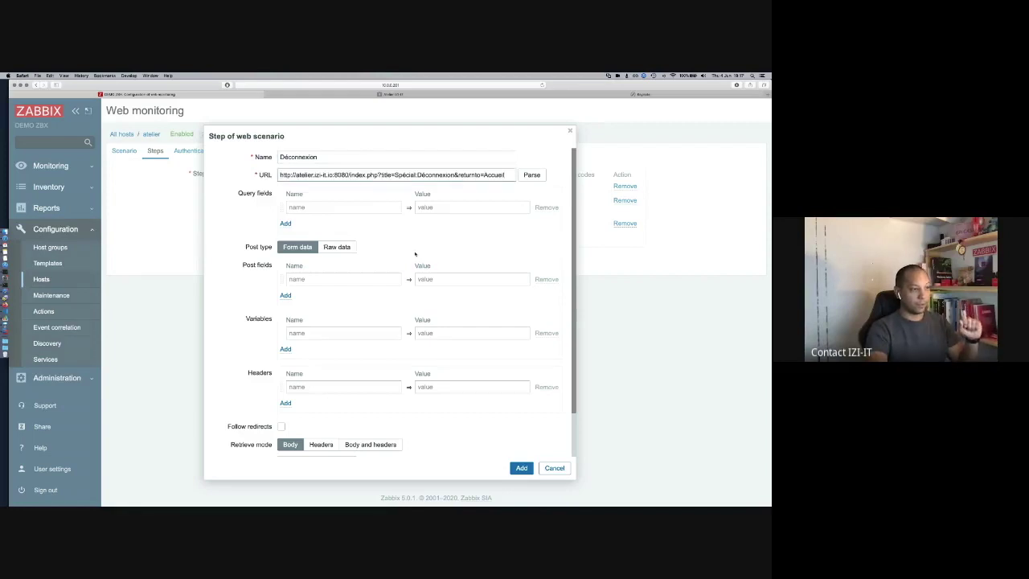
{"action": "scroll", "coordinate": [407, 273], "scroll_direction": "down", "scroll_amount": 3}
{"action": "scroll", "coordinate": [408, 273], "scroll_direction": "up", "scroll_amount": 3}
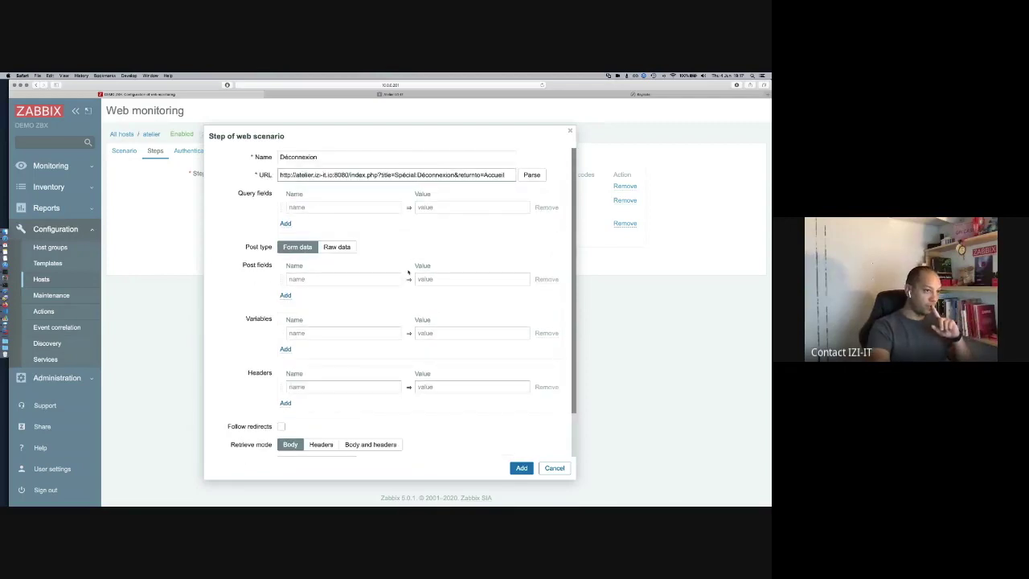
{"action": "scroll", "coordinate": [362, 362], "scroll_direction": "down", "scroll_amount": 2}
{"action": "left_click", "coordinate": [323, 446]}
{"action": "type", "text": "200"}
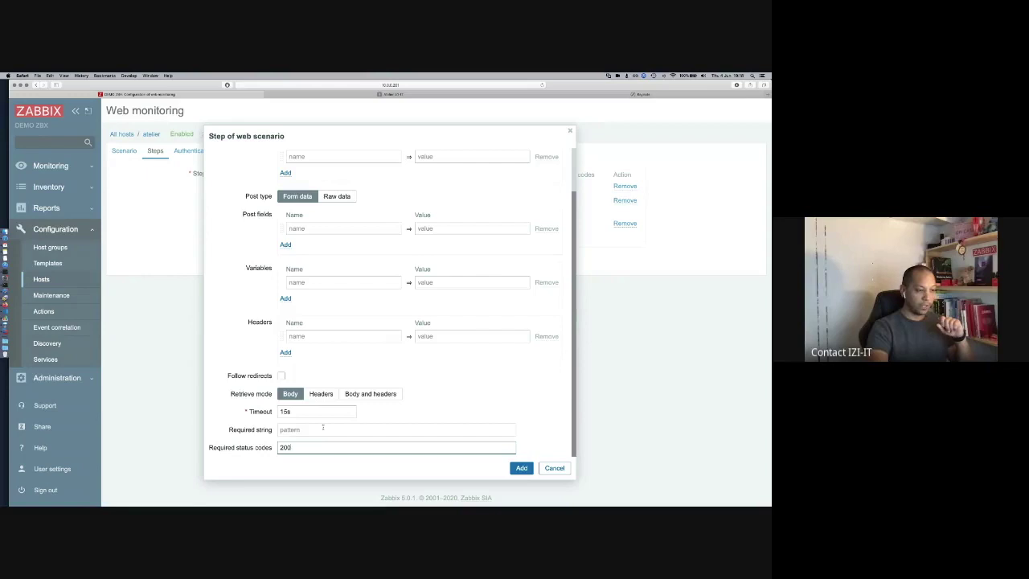
{"action": "scroll", "coordinate": [455, 270], "scroll_direction": "up", "scroll_amount": 2}
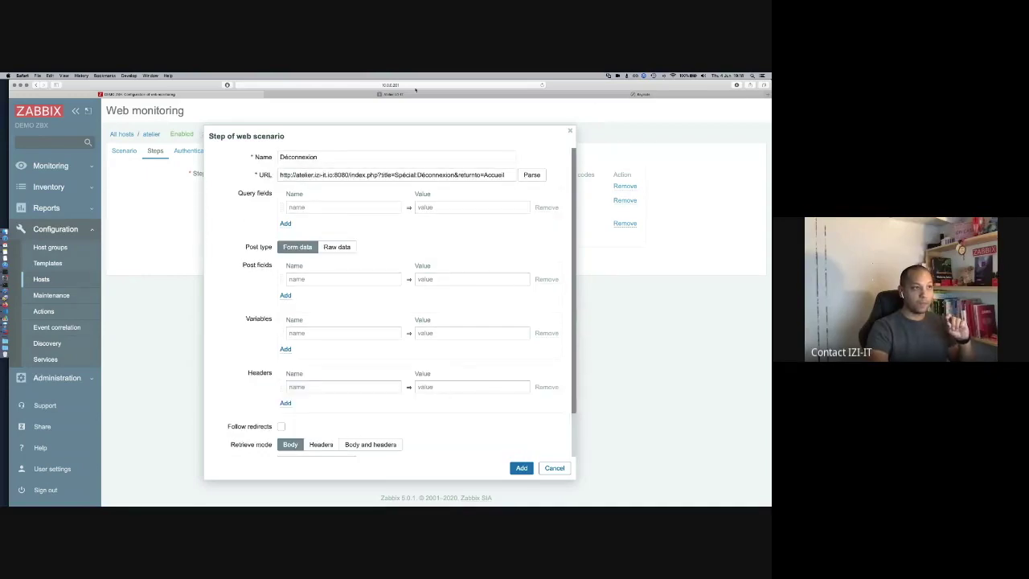
Step: Take 'déconnecté(e)' from the wiki logout page as required string and add the step
{"action": "left_click", "coordinate": [389, 95]}
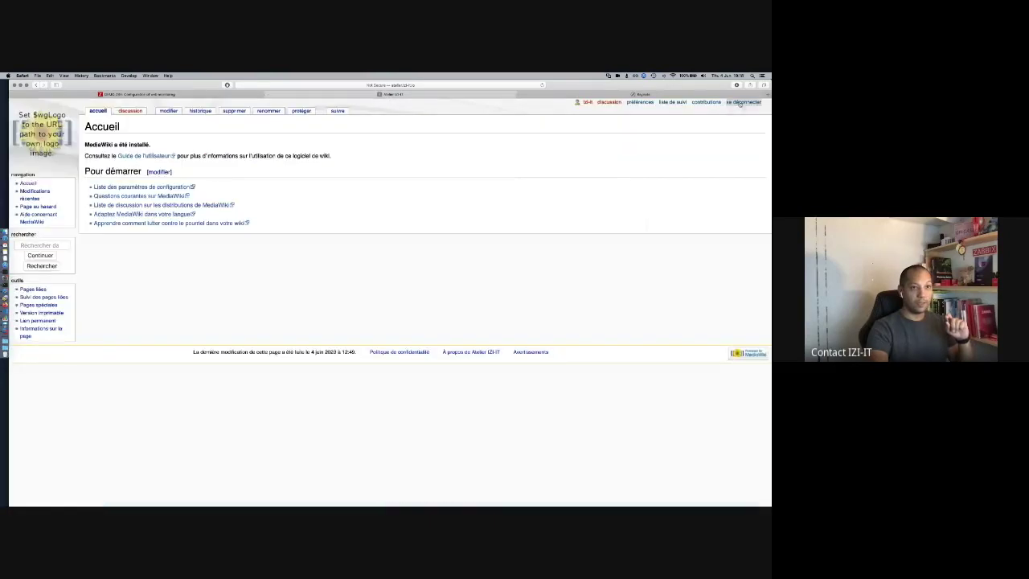
{"action": "left_click", "coordinate": [741, 103]}
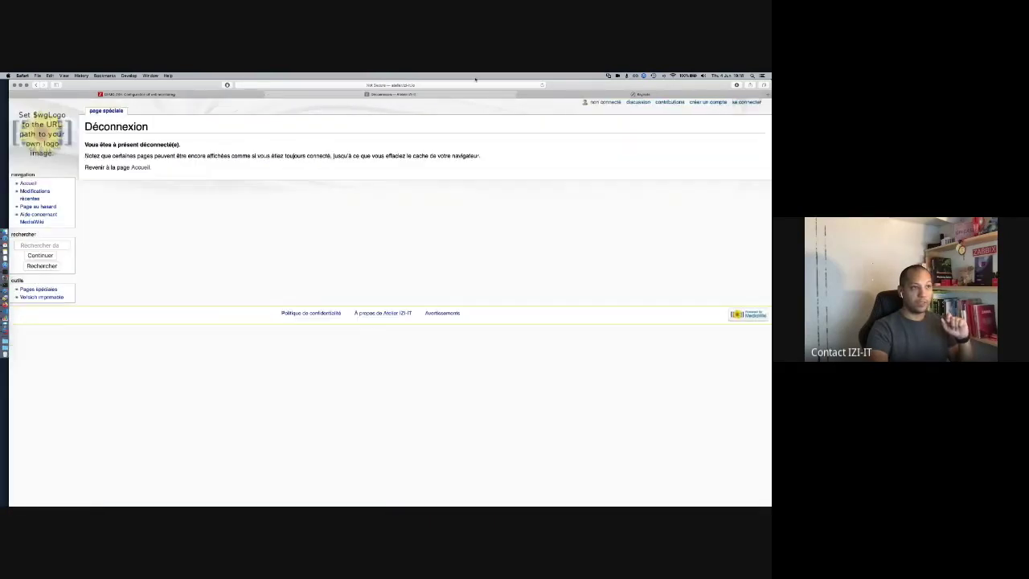
{"action": "left_click", "coordinate": [416, 85]}
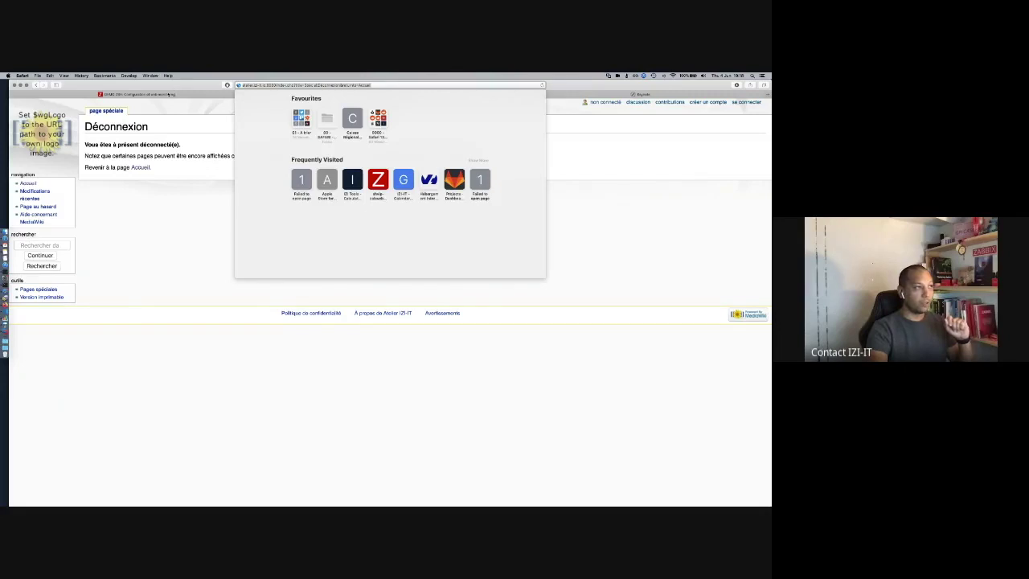
{"action": "left_click", "coordinate": [169, 94]}
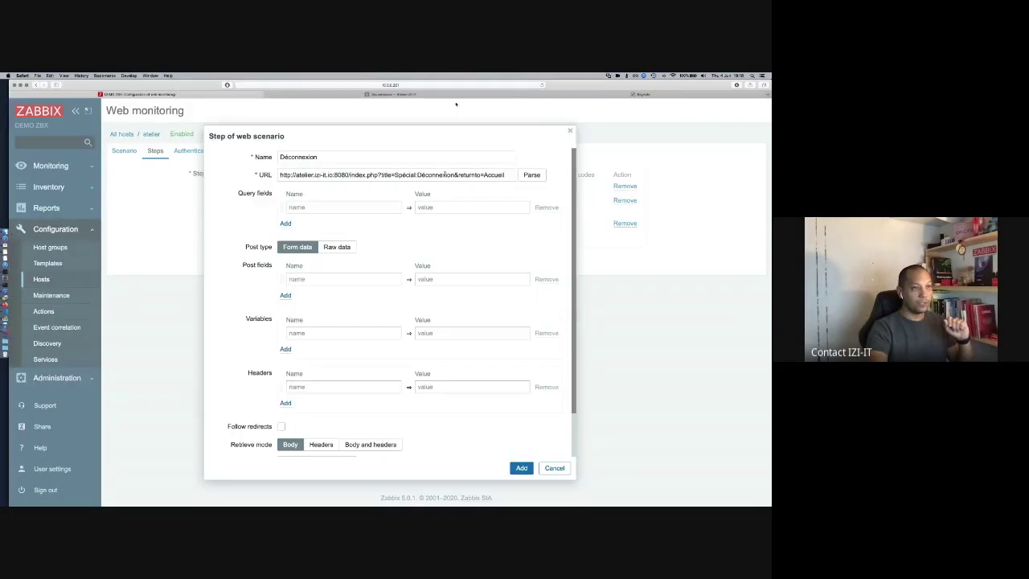
{"action": "left_click", "coordinate": [482, 95]}
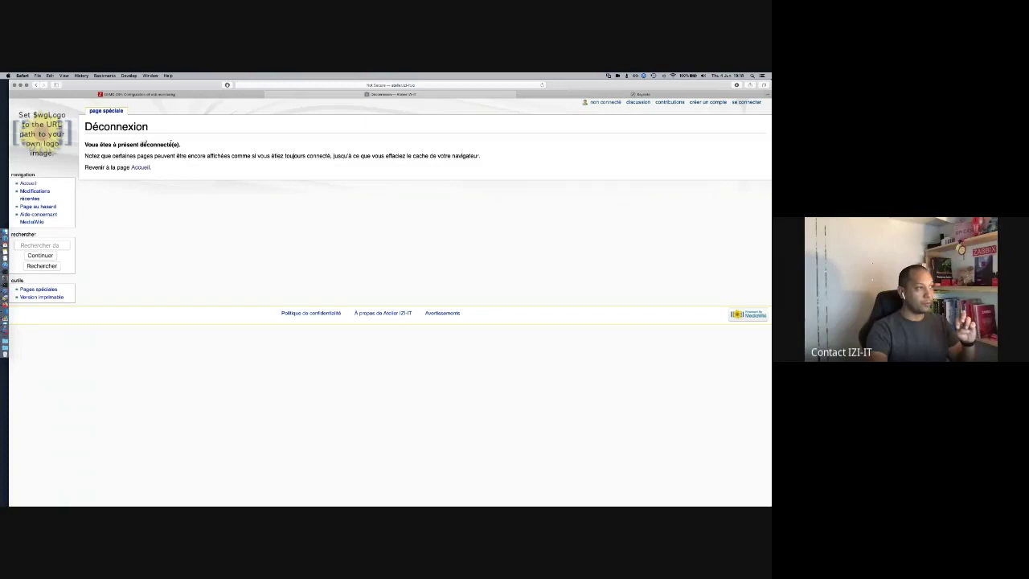
{"action": "left_click_drag", "start_coordinate": [141, 144], "coordinate": [179, 144]}
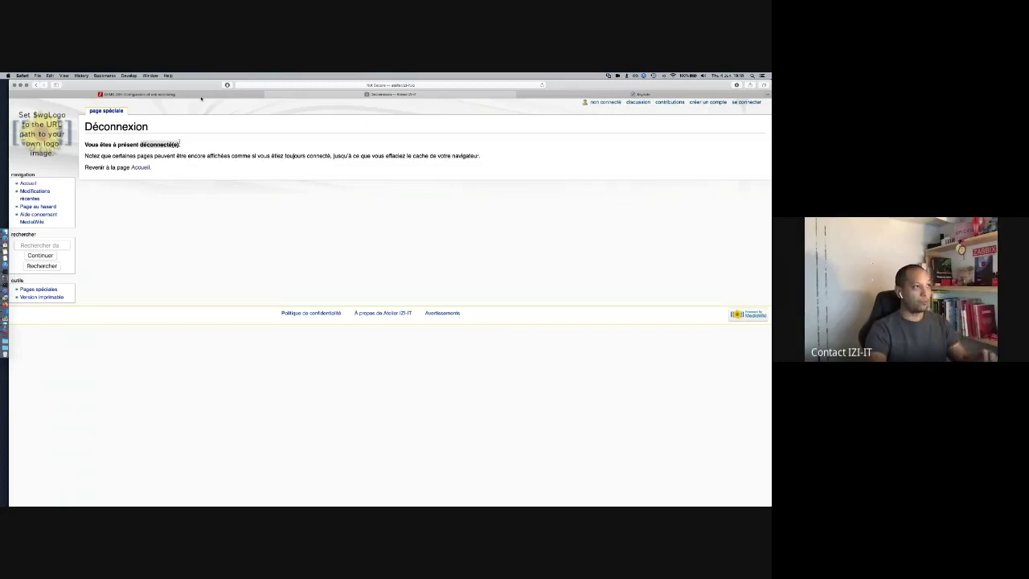
{"action": "left_click", "coordinate": [189, 96]}
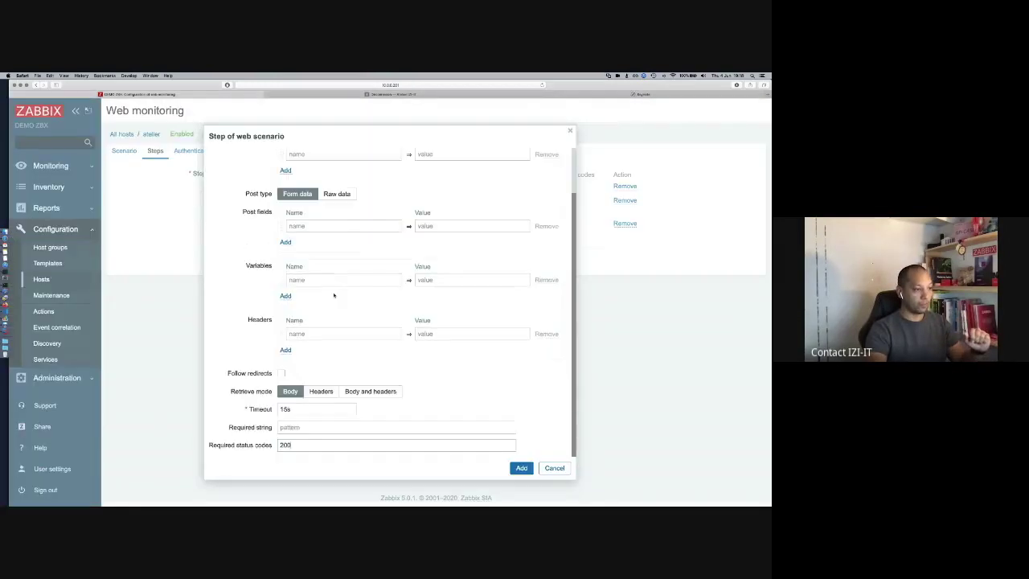
{"action": "left_click", "coordinate": [319, 429]}
{"action": "key", "text": "super+v"}
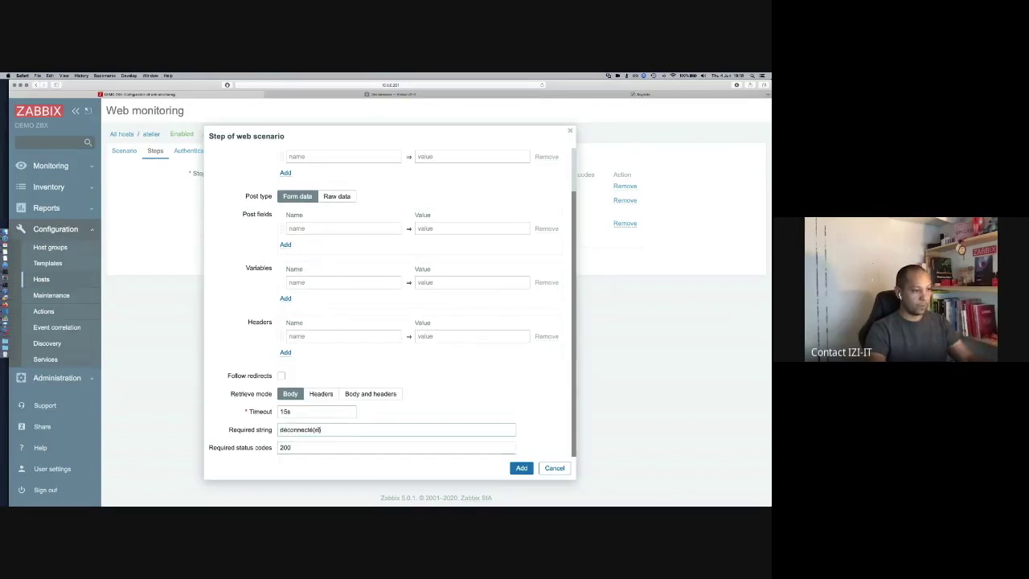
{"action": "left_click", "coordinate": [521, 468]}
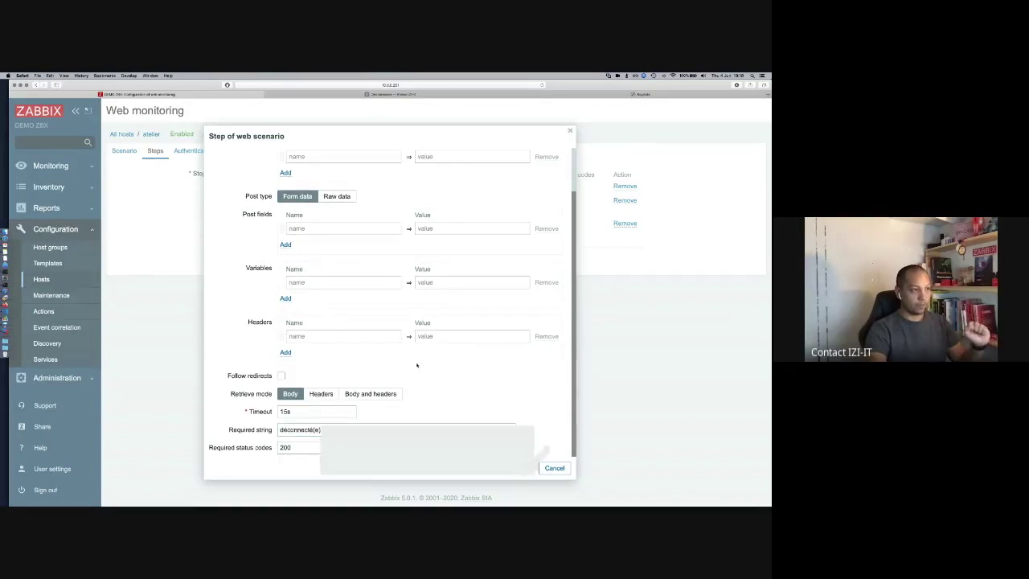
Step: Try saving the scenario, get the malformed variable name error, and reopen 'Clic sur se connecter'
{"action": "left_click", "coordinate": [226, 284]}
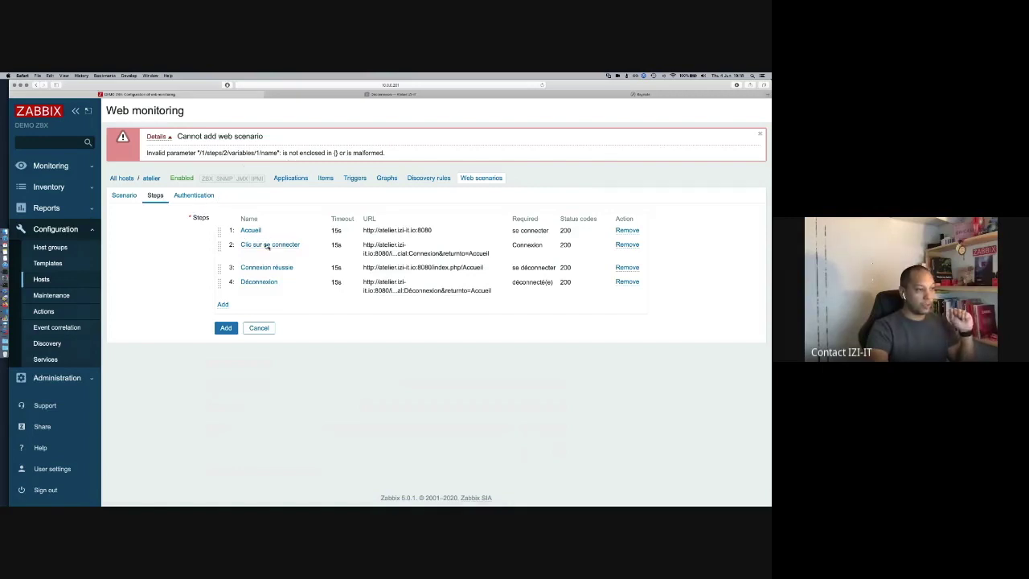
{"action": "left_click", "coordinate": [266, 245]}
{"action": "left_click", "coordinate": [288, 333]}
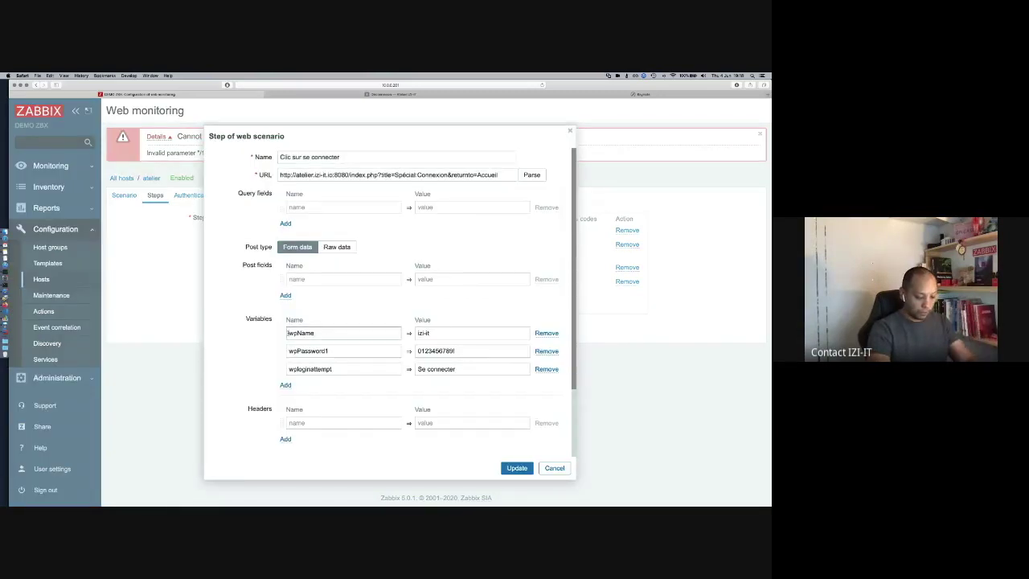
Step: Rename variables to {wpName}, {wpPassword1}, {wploginattempt}, update the step and save the scenario
{"action": "type", "text": "{"}
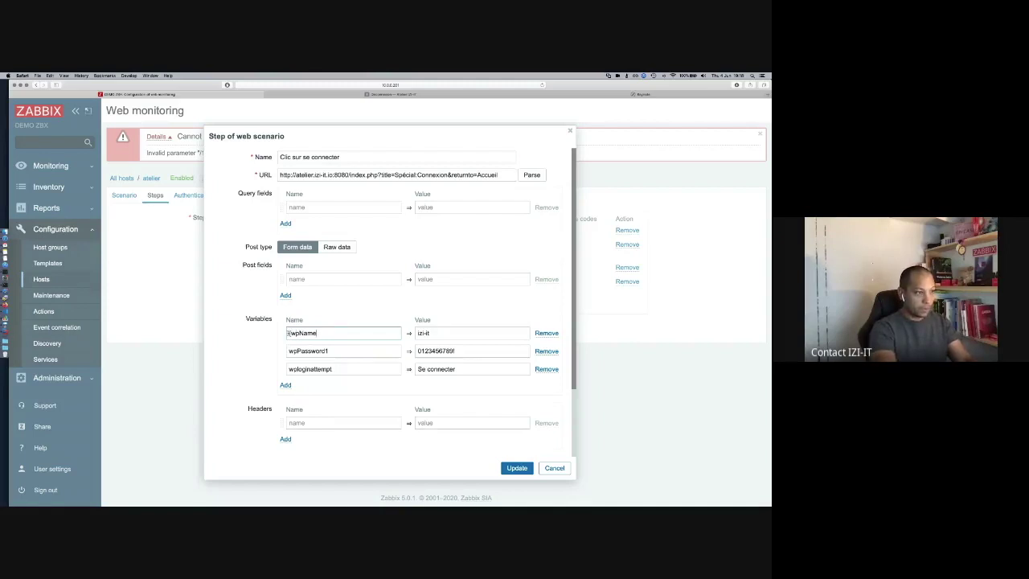
{"action": "key", "text": "End"}
{"action": "type", "text": "}"}
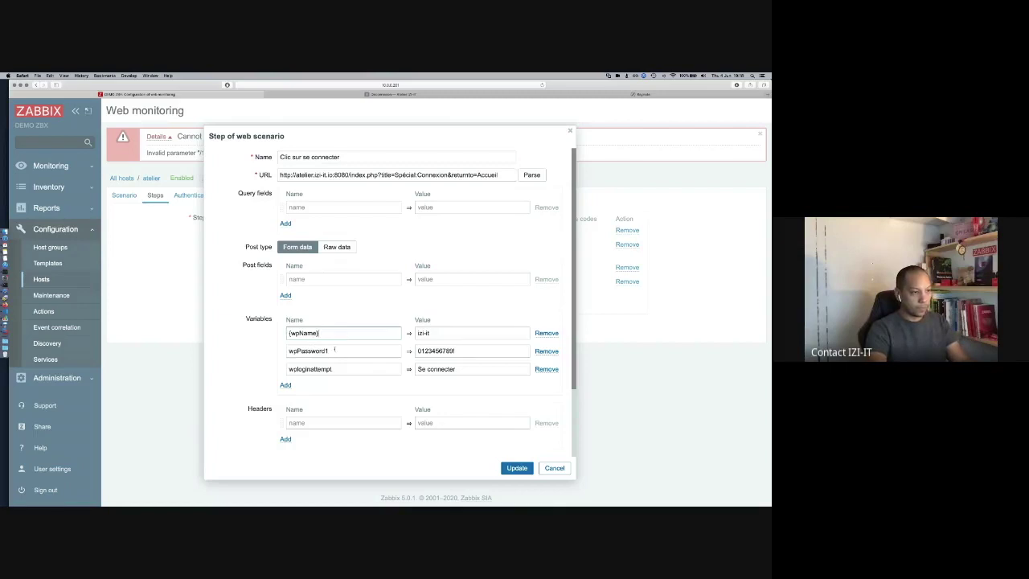
{"action": "left_click", "coordinate": [334, 350]}
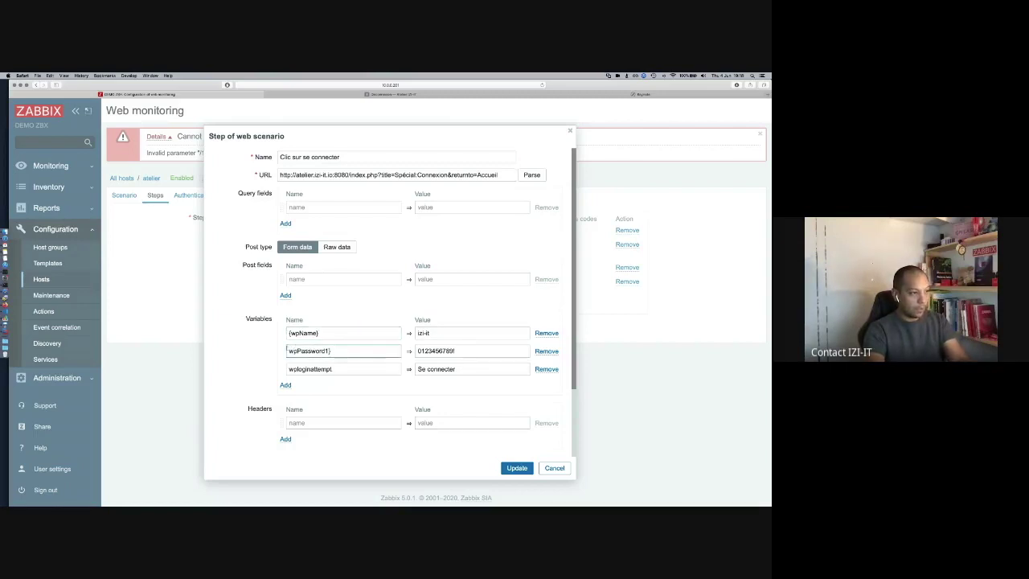
{"action": "type", "text": "{"}
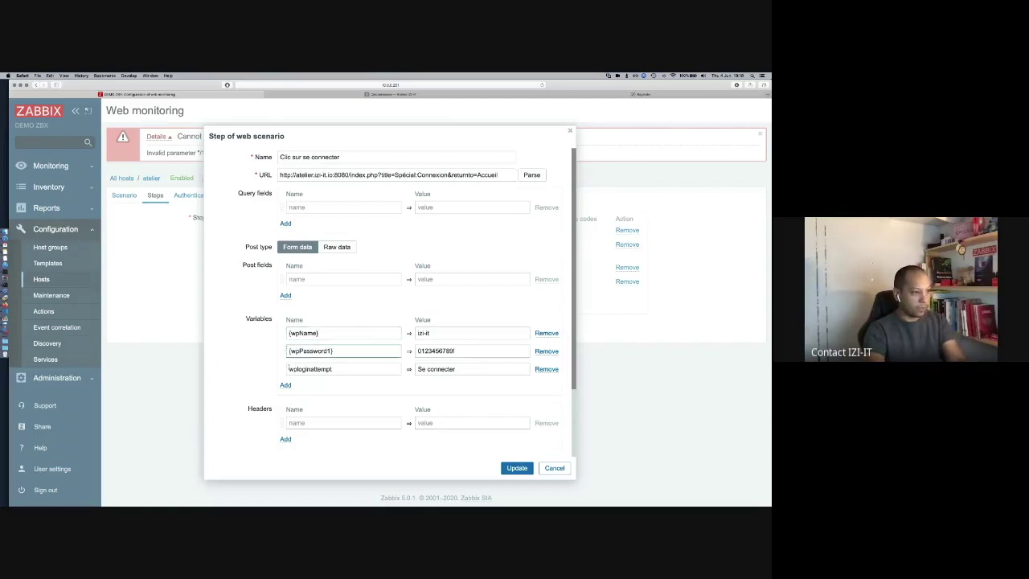
{"action": "left_click", "coordinate": [349, 368]}
{"action": "key", "text": "Home"}
{"action": "type", "text": "{"}
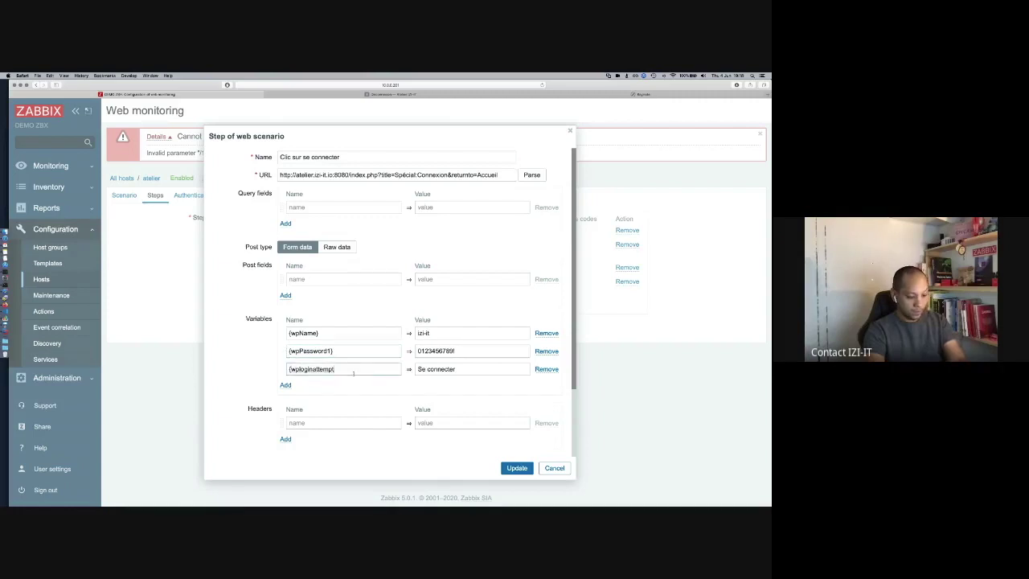
{"action": "type", "text": "}"}
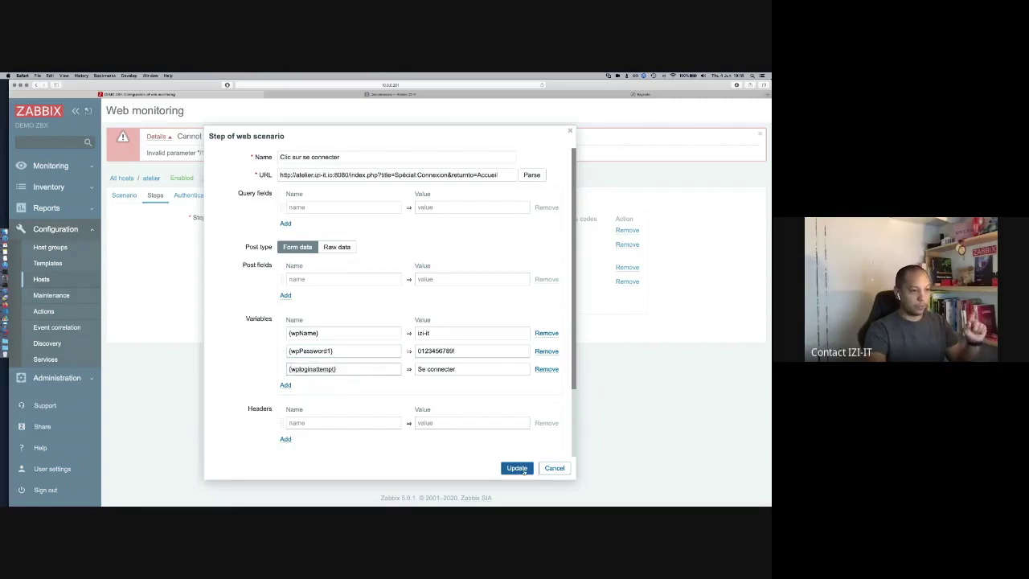
{"action": "left_click", "coordinate": [518, 469]}
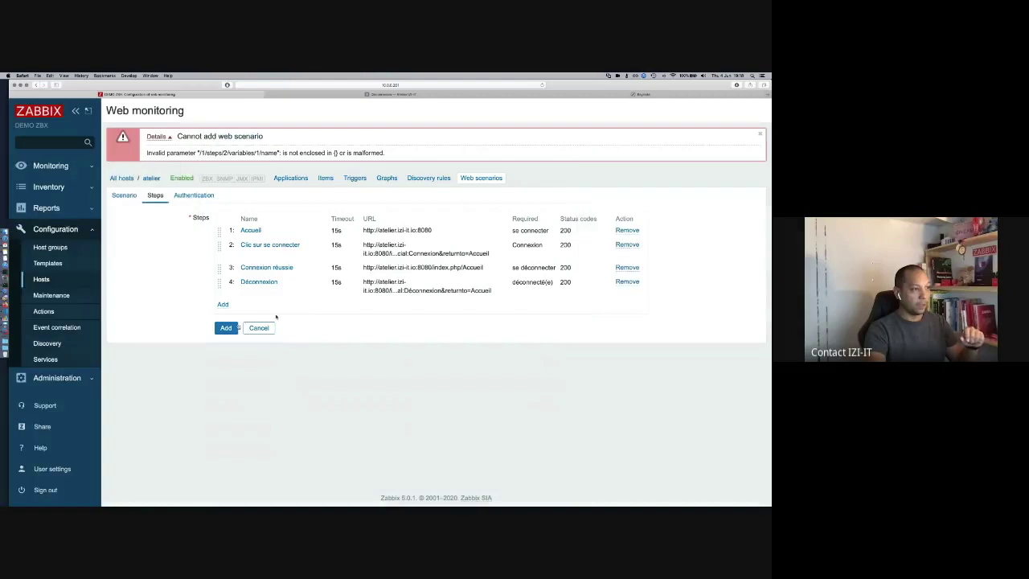
{"action": "left_click", "coordinate": [229, 329]}
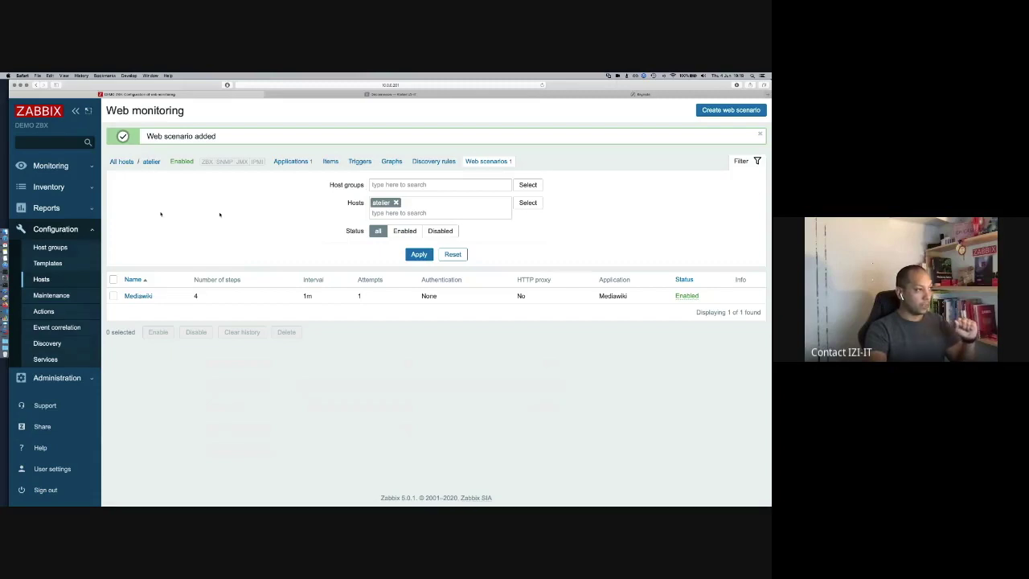
Step: Filter Monitoring > Hosts to the 'web' host group and open atelier's Web results
{"action": "left_click", "coordinate": [51, 167]}
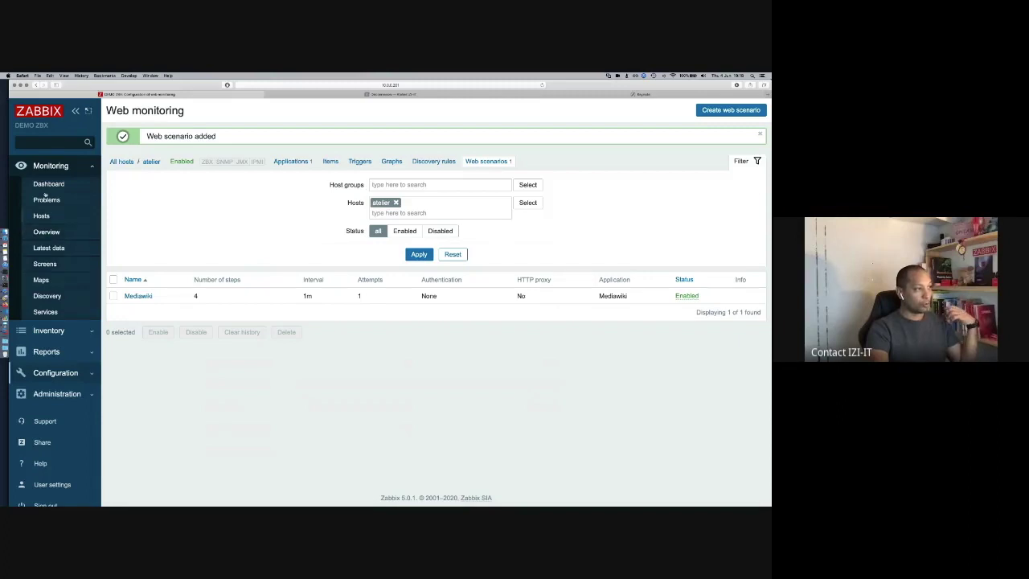
{"action": "left_click", "coordinate": [41, 215]}
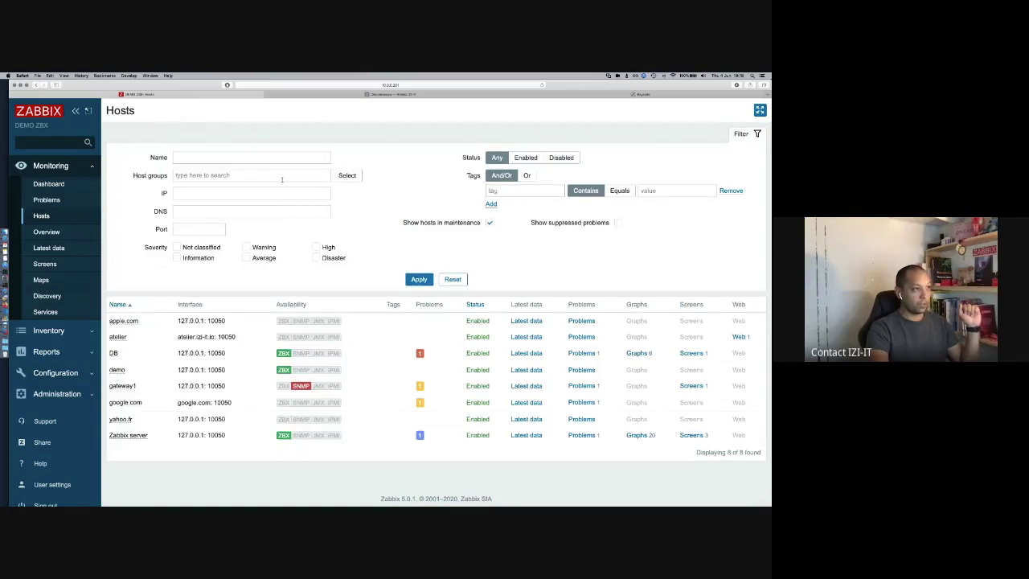
{"action": "left_click", "coordinate": [281, 177]}
{"action": "type", "text": "web"}
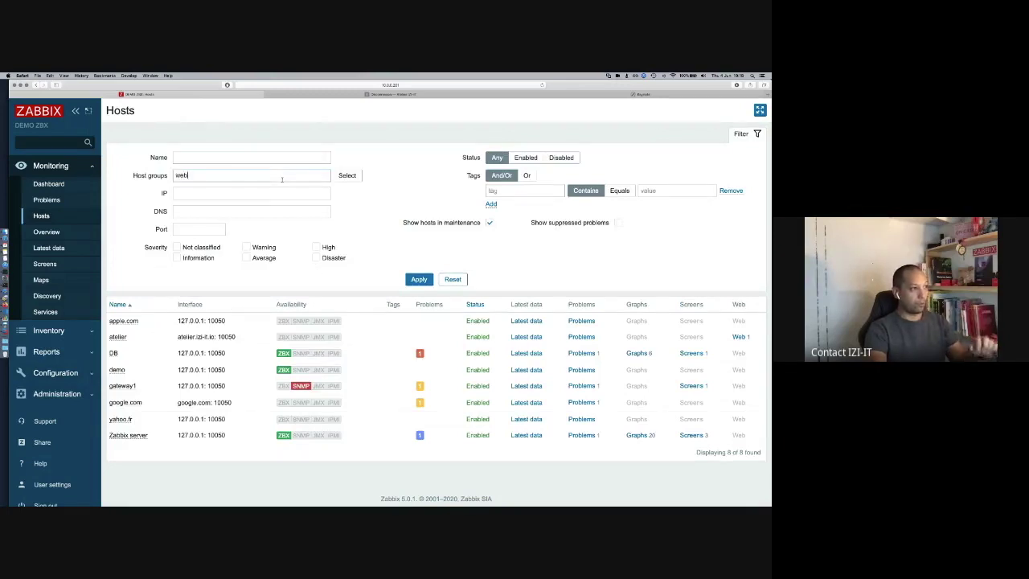
{"action": "left_click", "coordinate": [247, 189]}
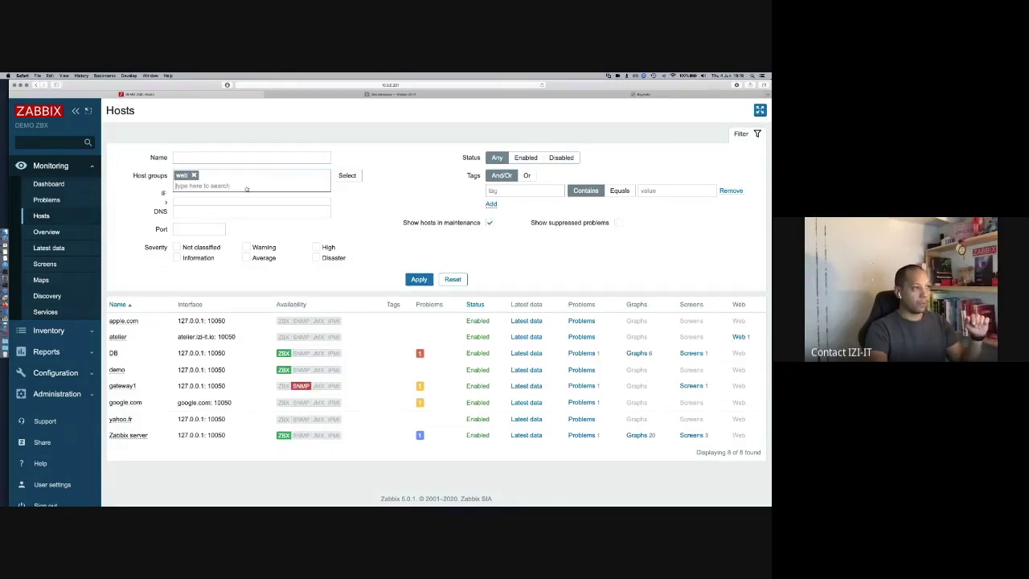
{"action": "left_click", "coordinate": [419, 289]}
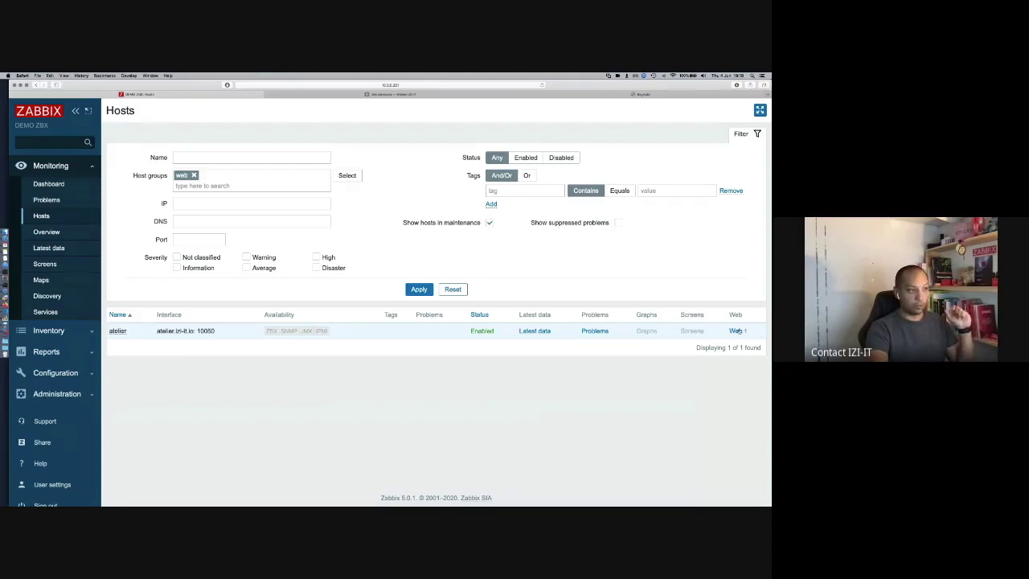
{"action": "left_click", "coordinate": [737, 330]}
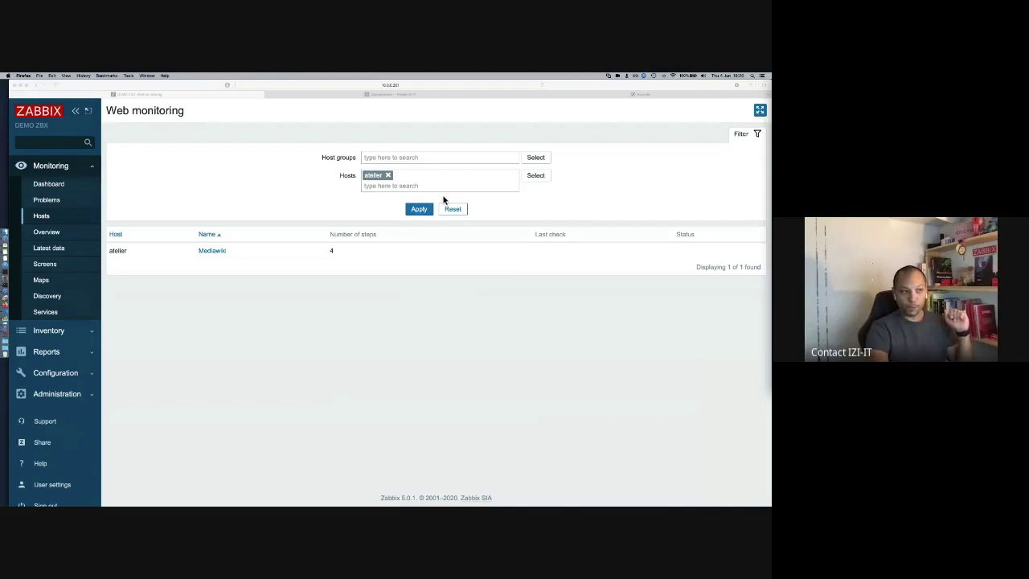
Step: Refresh atelier's web monitoring, showing step Accueil failing with code 301 instead of 200
{"action": "key", "text": "super+Tab"}
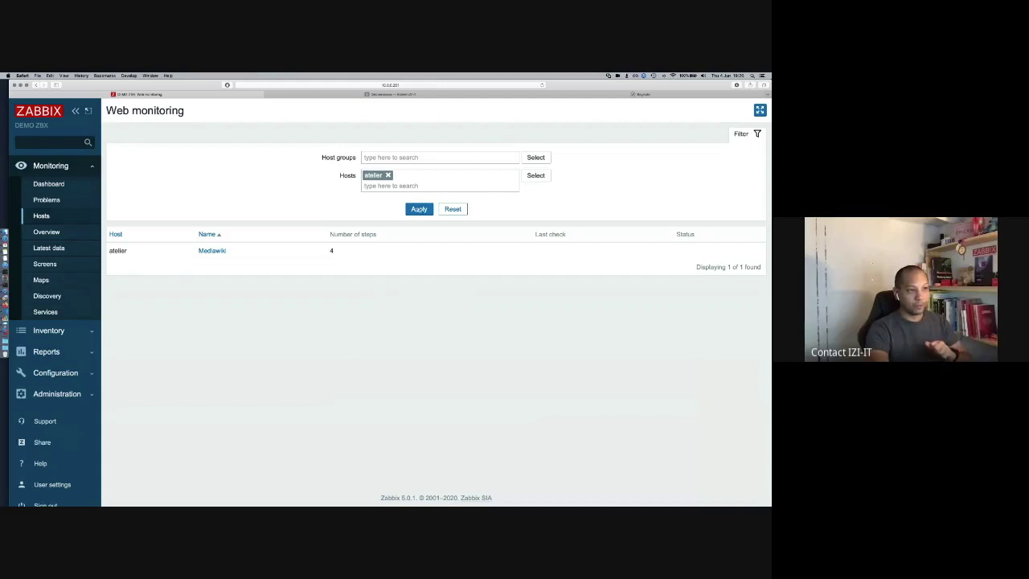
{"action": "left_click", "coordinate": [418, 209]}
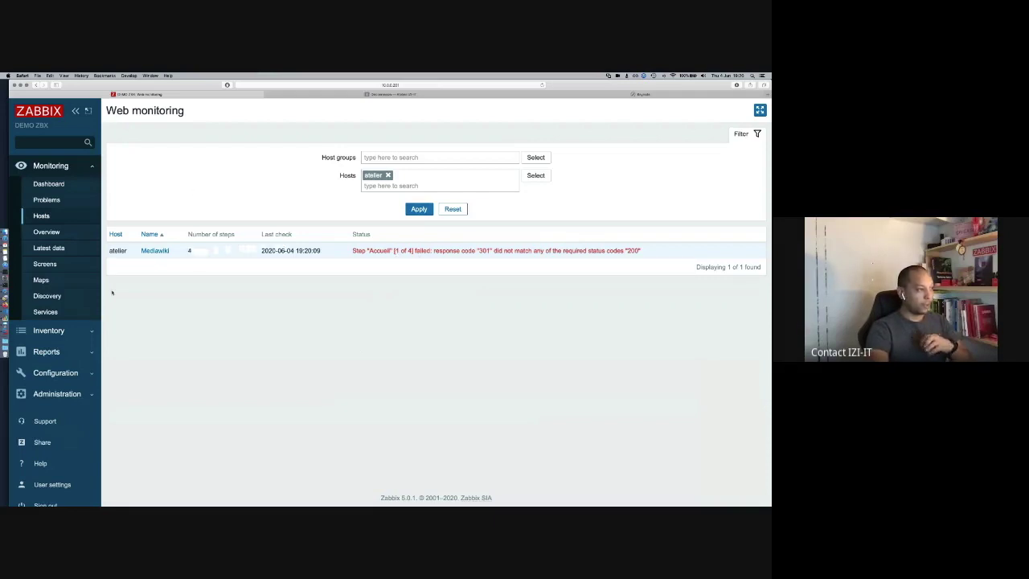
Step: Open atelier's Mediawiki web scenario with its failure details pinned, then view the wiki's Déconnexion page
{"action": "left_click", "coordinate": [55, 373]}
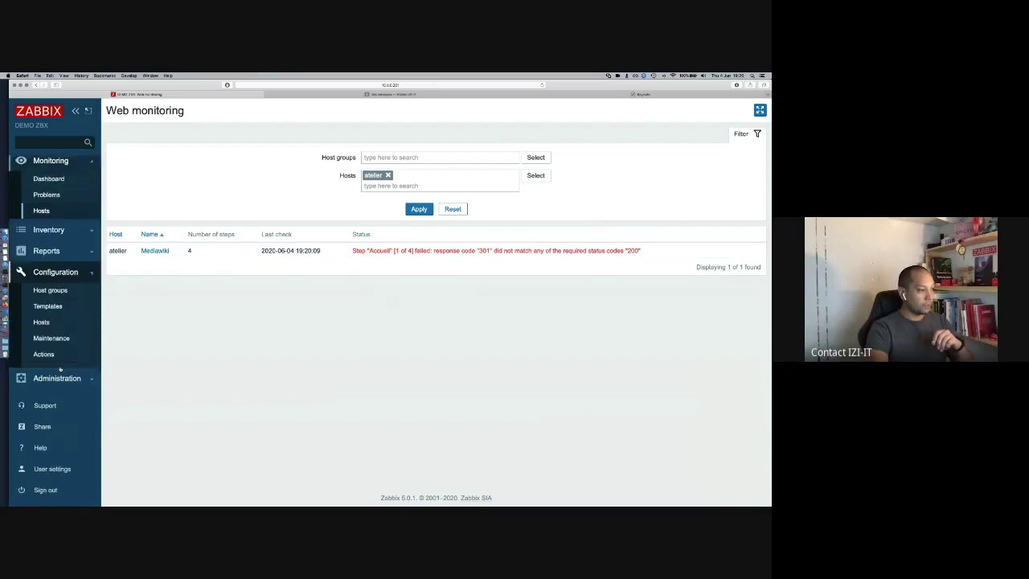
{"action": "left_click", "coordinate": [41, 279]}
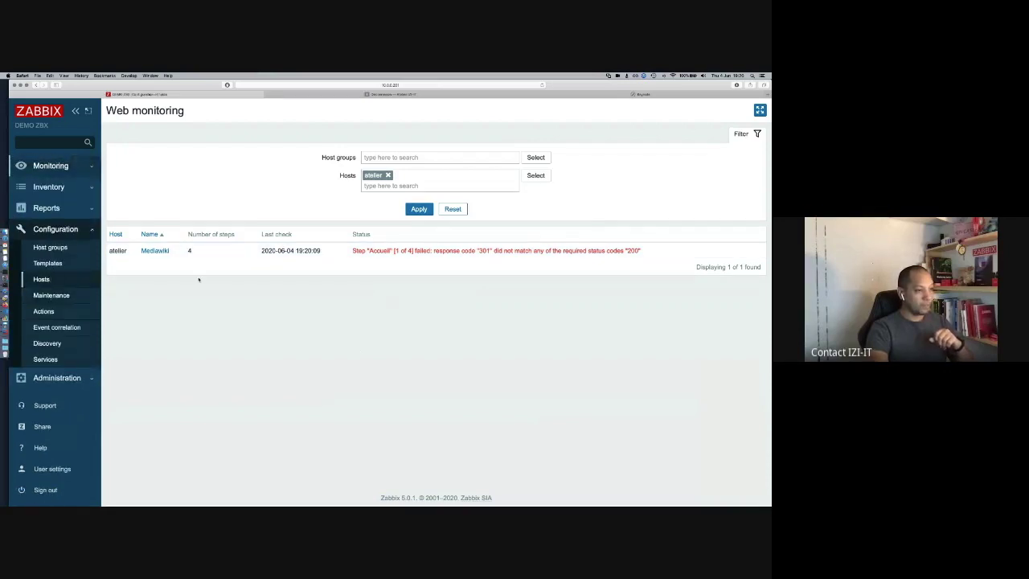
{"action": "left_click", "coordinate": [360, 322]}
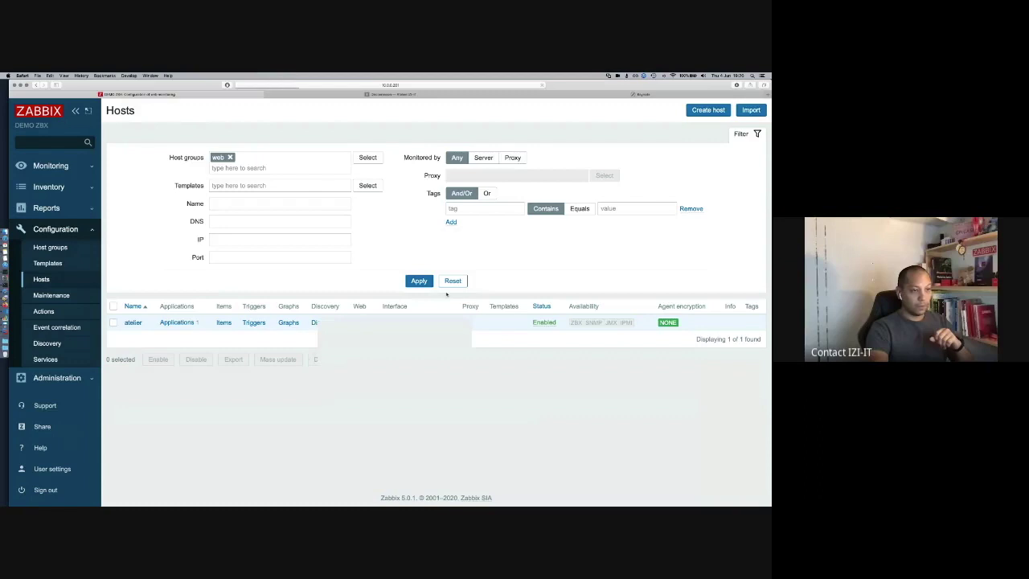
{"action": "mouse_move", "coordinate": [738, 270]}
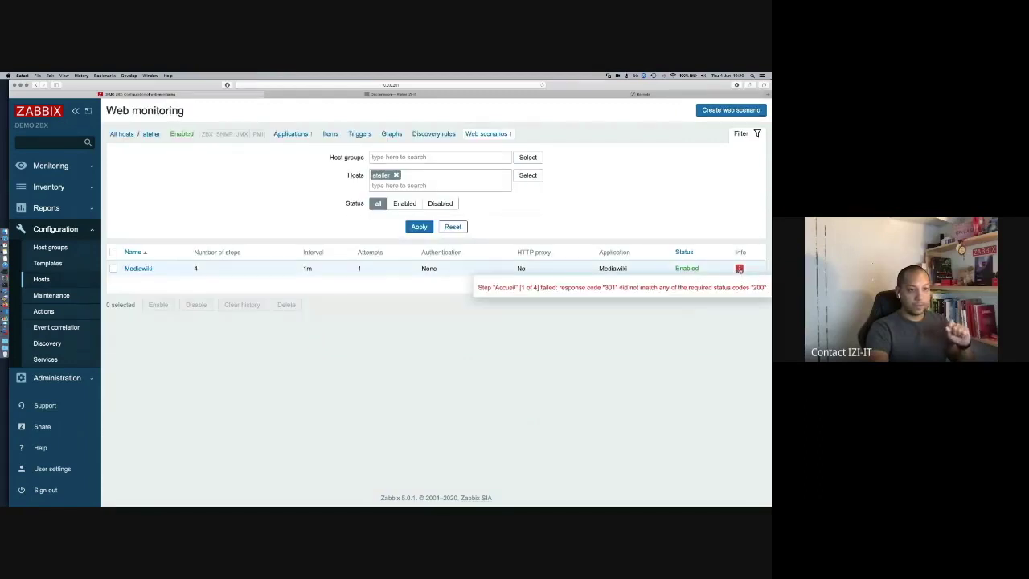
{"action": "left_click", "coordinate": [739, 270]}
{"action": "left_click", "coordinate": [136, 270]}
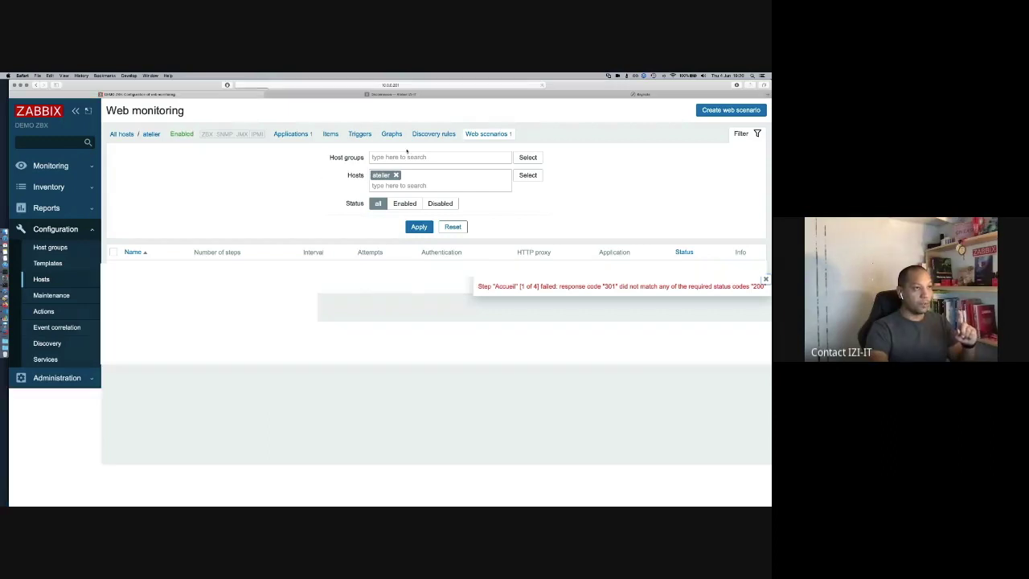
{"action": "left_click", "coordinate": [402, 94]}
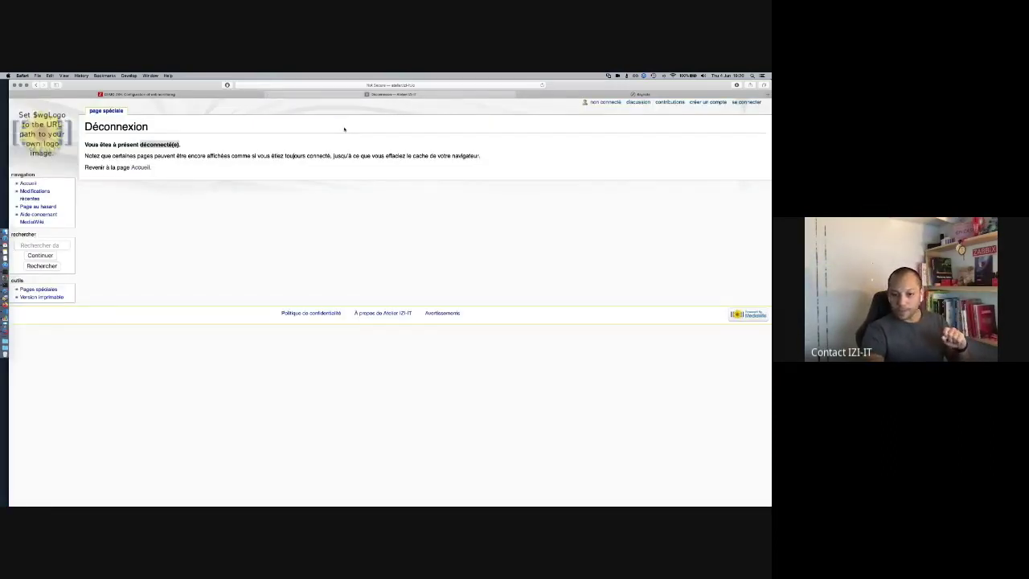
Step: Strip /index.php/Accueil from the wiki address and confirm the bare root redirects to Accueil
{"action": "left_click", "coordinate": [434, 85]}
{"action": "key", "text": "Return"}
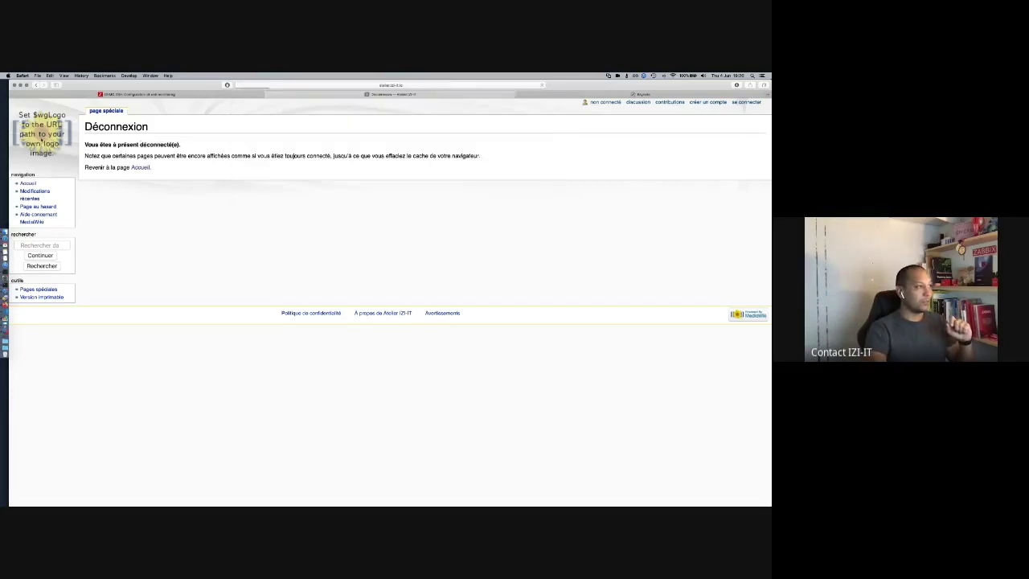
{"action": "left_click", "coordinate": [425, 85]}
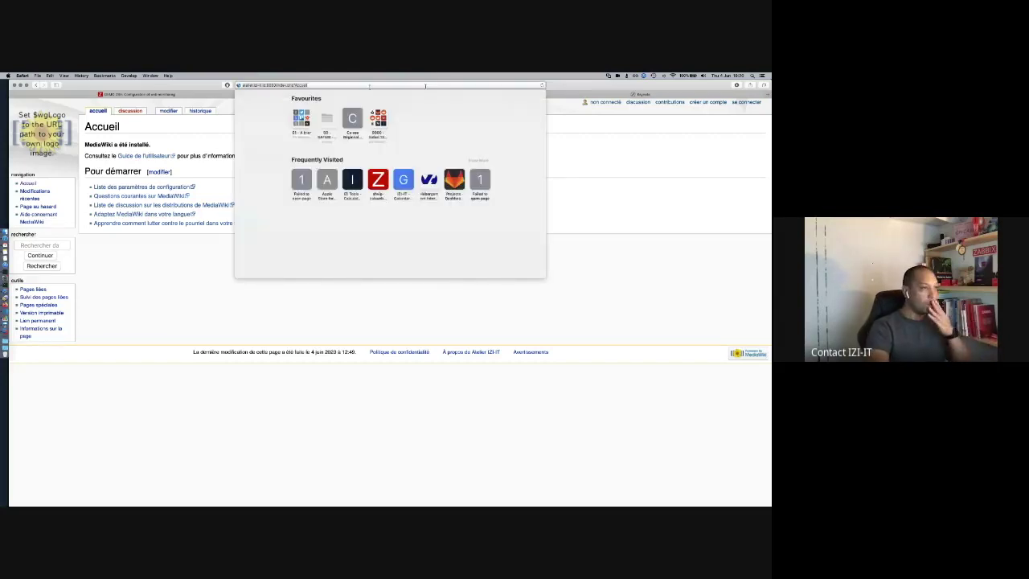
{"action": "left_click", "coordinate": [273, 85]}
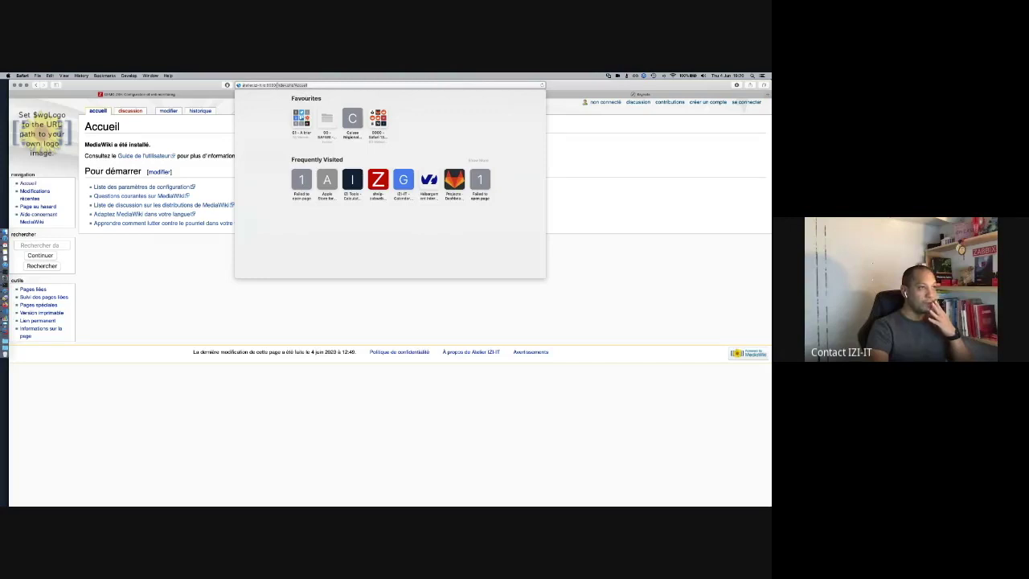
{"action": "key", "text": "super+shift+Right"}
{"action": "key", "text": "BackSpace"}
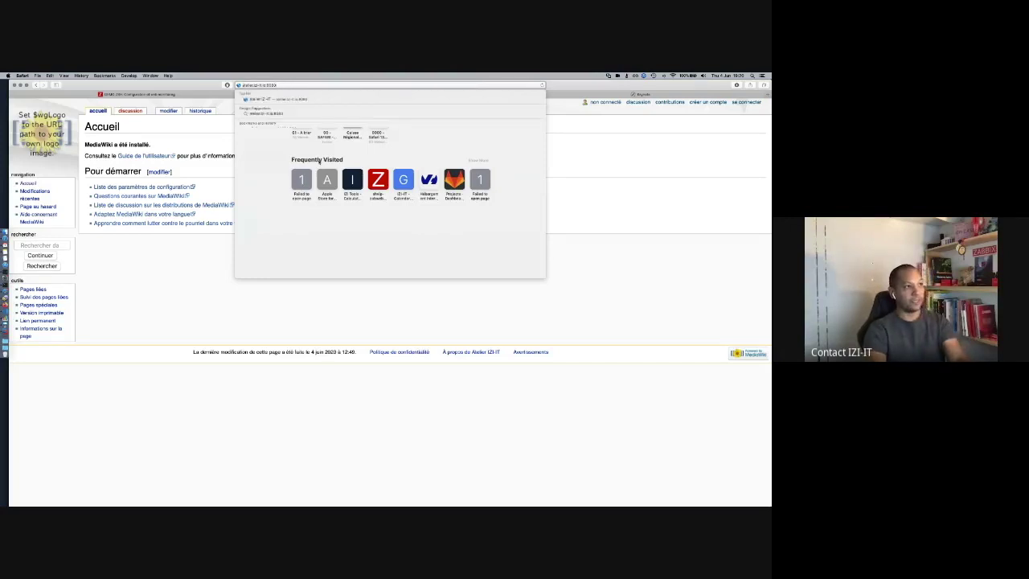
{"action": "key", "text": "Return"}
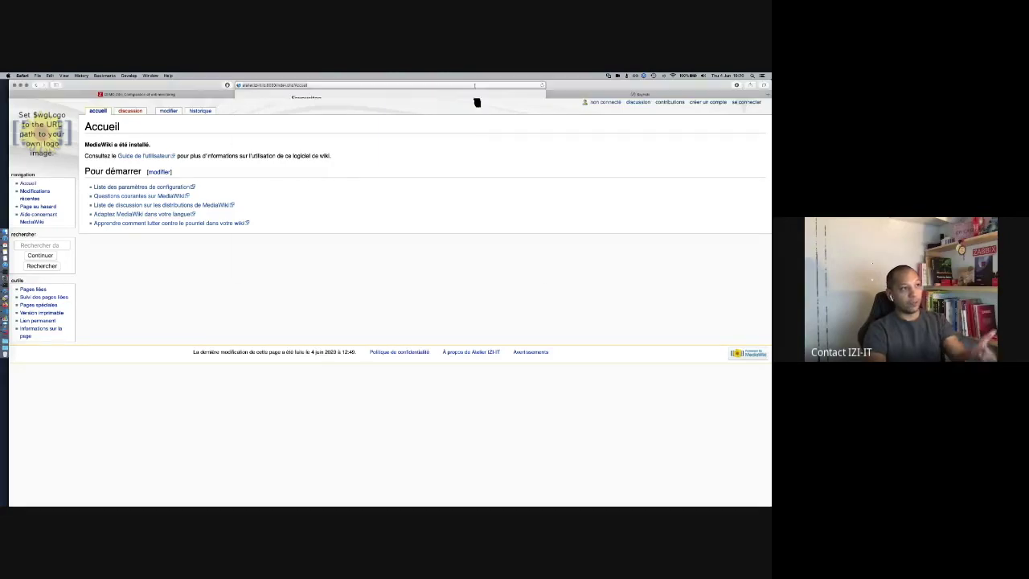
{"action": "left_click", "coordinate": [335, 83]}
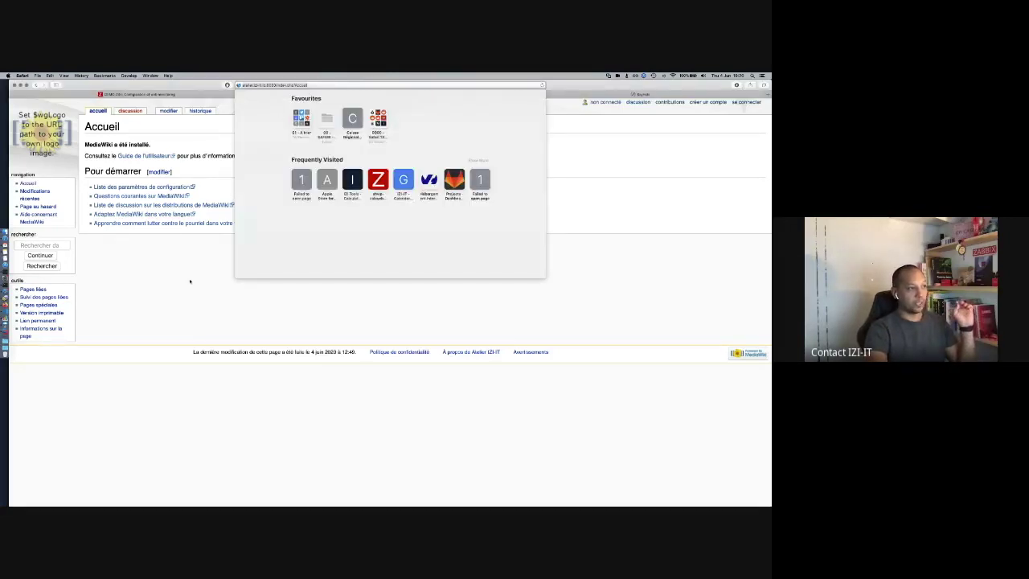
Step: Change the Accueil step's required status code from 200 to 301 and save the scenario
{"action": "left_click", "coordinate": [185, 94]}
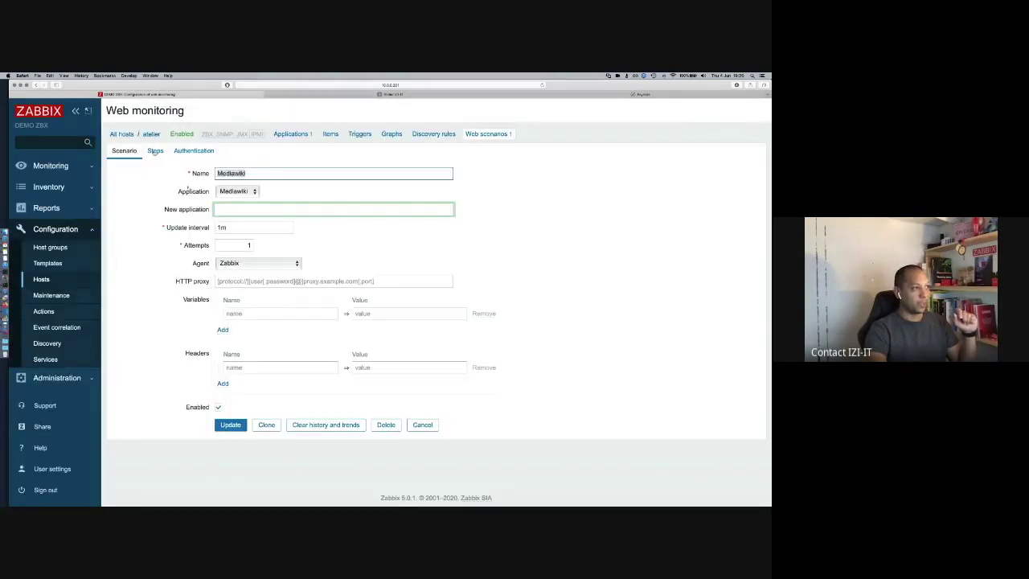
{"action": "left_click", "coordinate": [154, 152]}
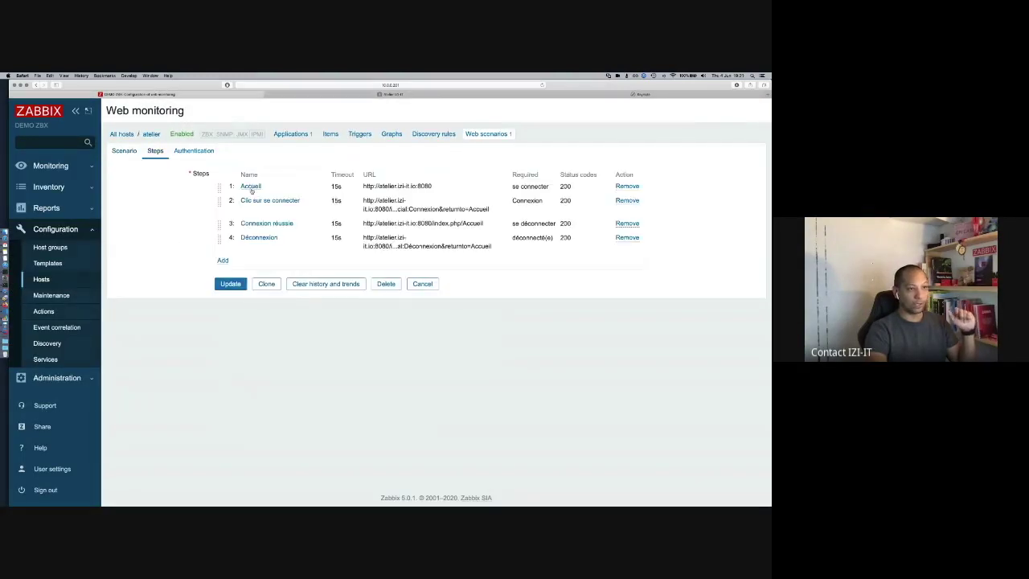
{"action": "left_click", "coordinate": [251, 187]}
{"action": "scroll", "coordinate": [313, 384], "scroll_direction": "down", "scroll_amount": 5}
{"action": "scroll", "coordinate": [312, 385], "scroll_direction": "up", "scroll_amount": 1}
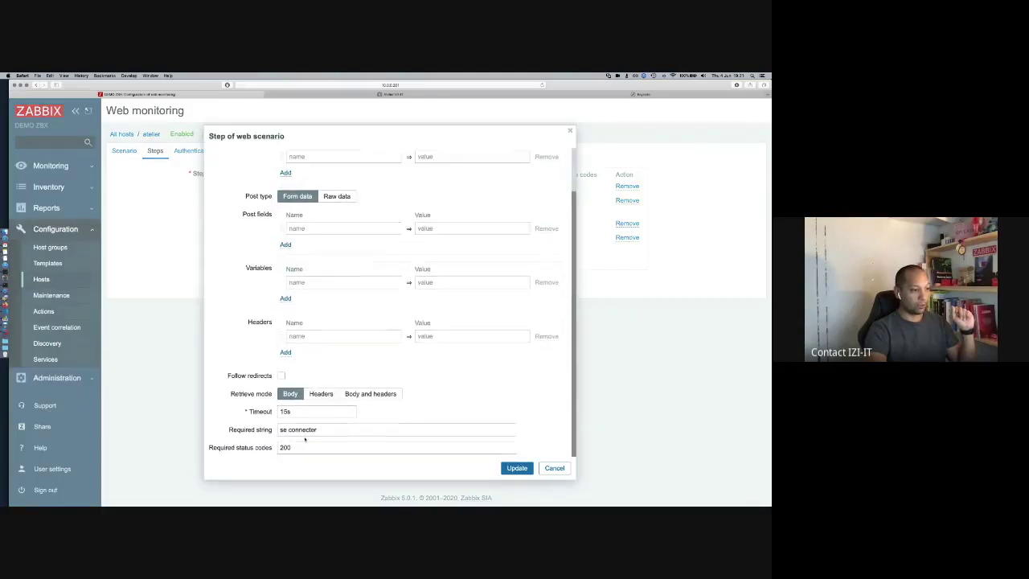
{"action": "left_click", "coordinate": [291, 447]}
{"action": "key", "text": "BackSpace"}
{"action": "type", "text": "301"}
{"action": "left_click", "coordinate": [509, 468]}
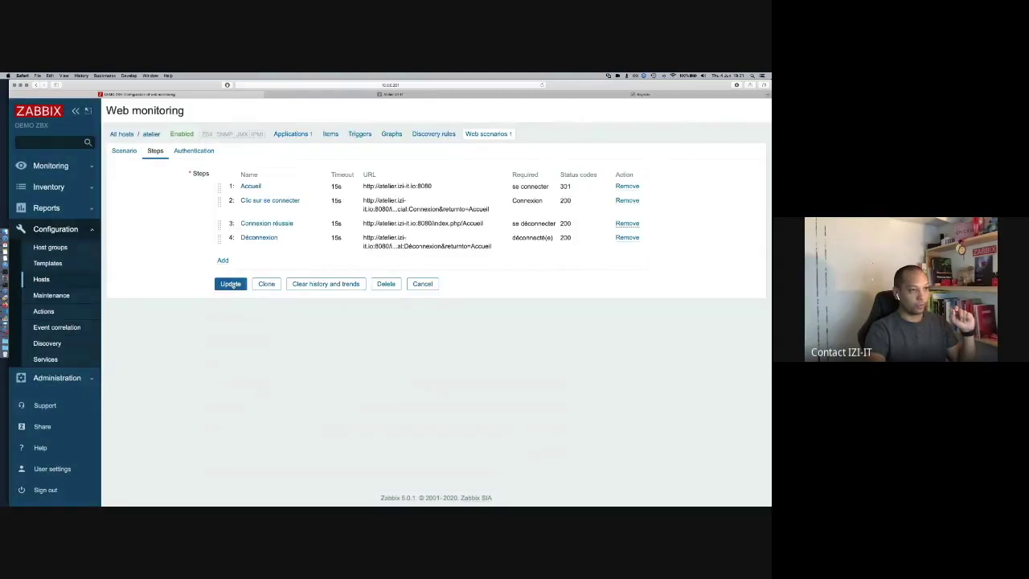
{"action": "left_click", "coordinate": [230, 284]}
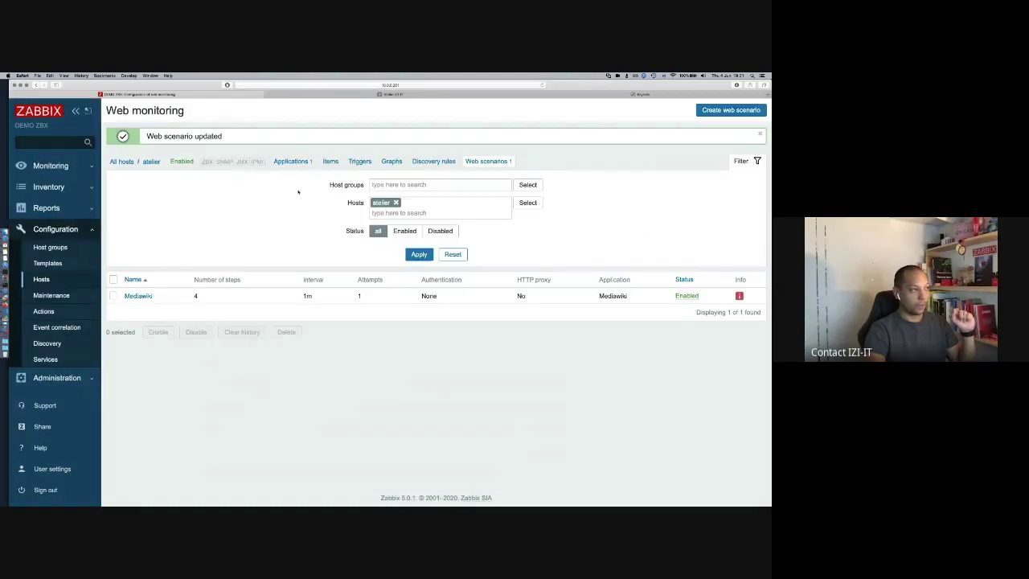
Step: Show atelier's web check results from Monitoring > Hosts, still failing at 19:21:09
{"action": "left_click", "coordinate": [50, 166]}
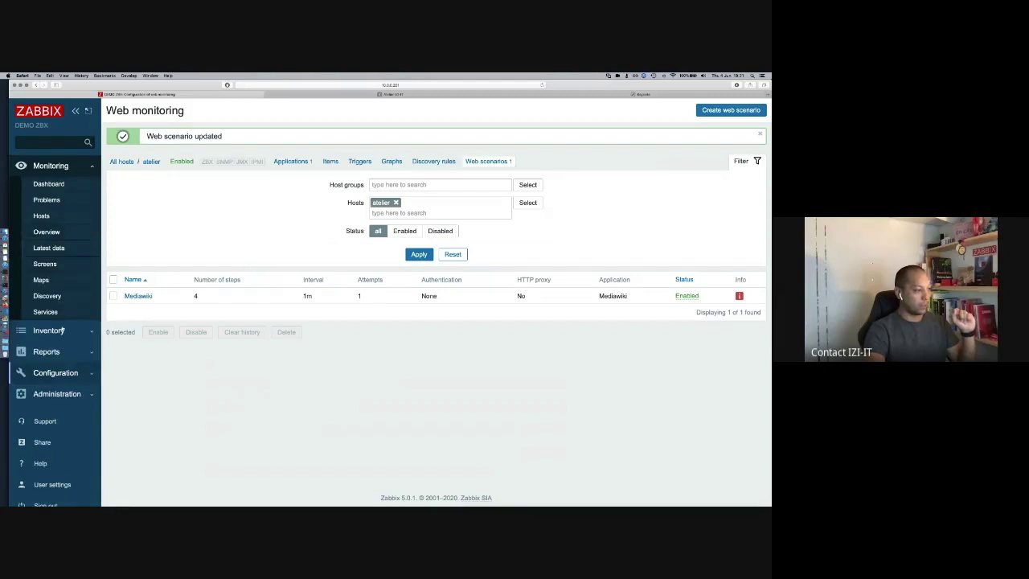
{"action": "left_click", "coordinate": [64, 217]}
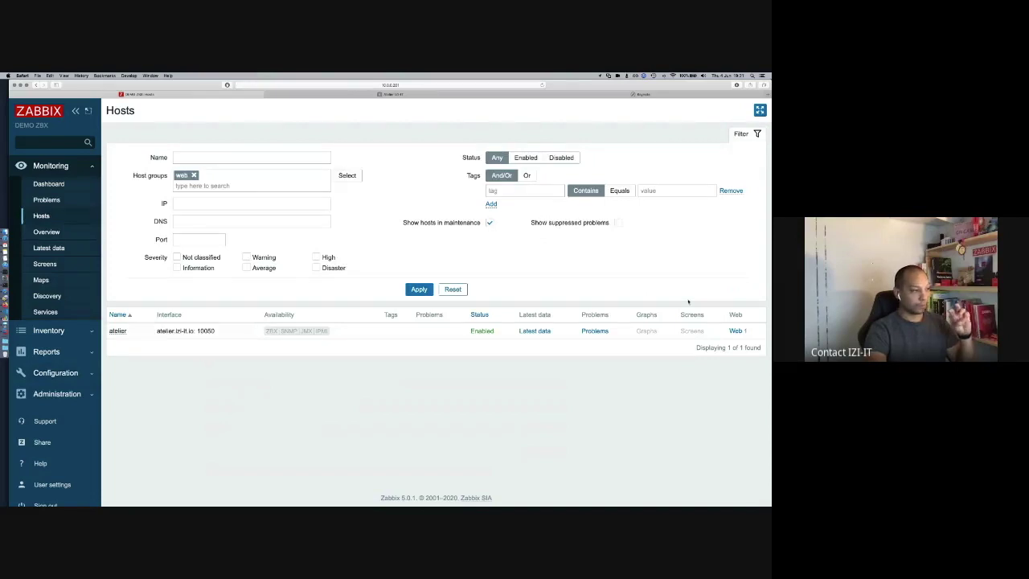
{"action": "left_click", "coordinate": [734, 331]}
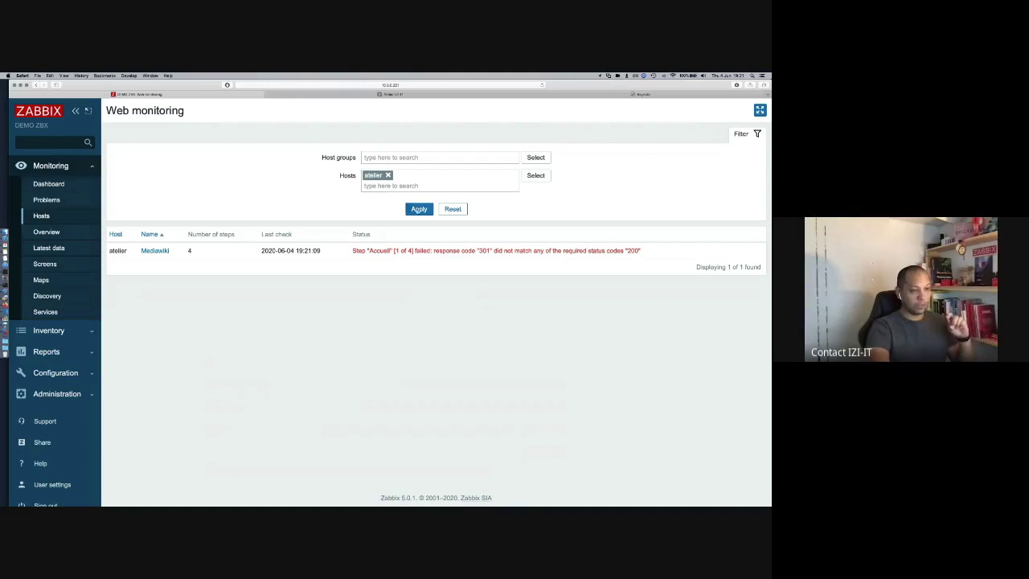
Step: Refresh Web monitoring until the 19:22:09 check reports 'se connecter' not found on Accueil
{"action": "left_click", "coordinate": [422, 209]}
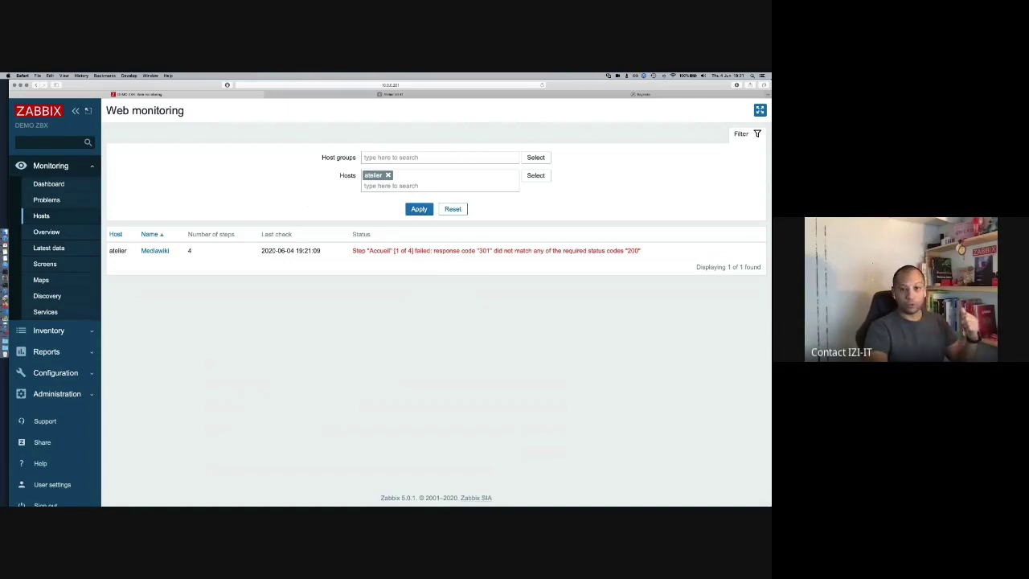
{"action": "key", "text": "super+Tab"}
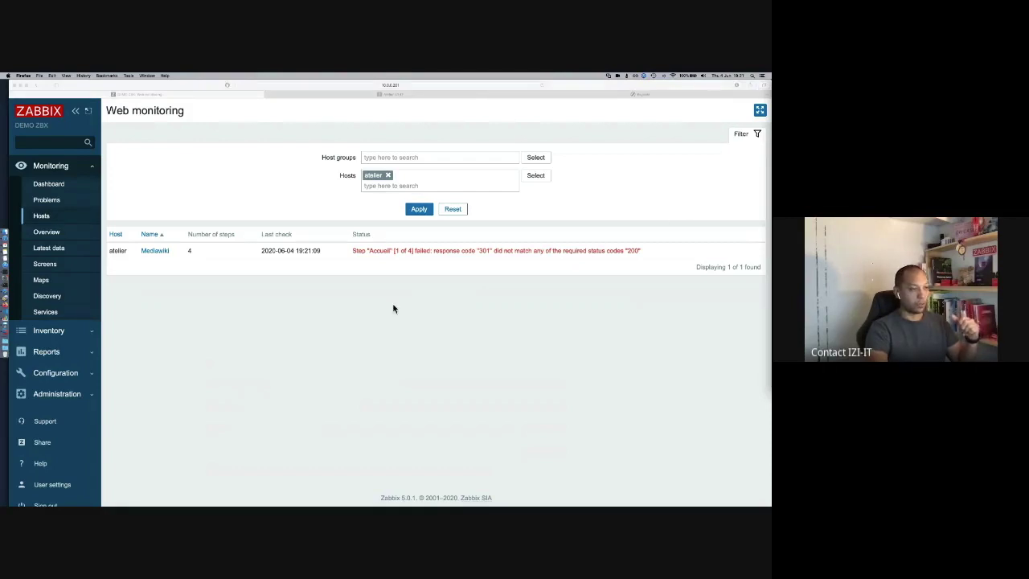
{"action": "key", "text": "super+Tab"}
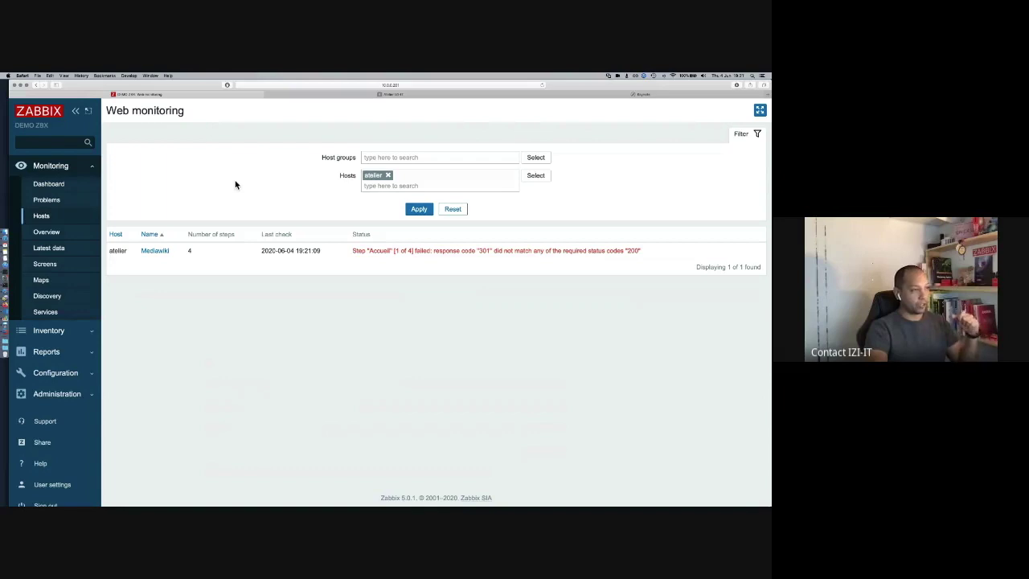
{"action": "left_click", "coordinate": [419, 208]}
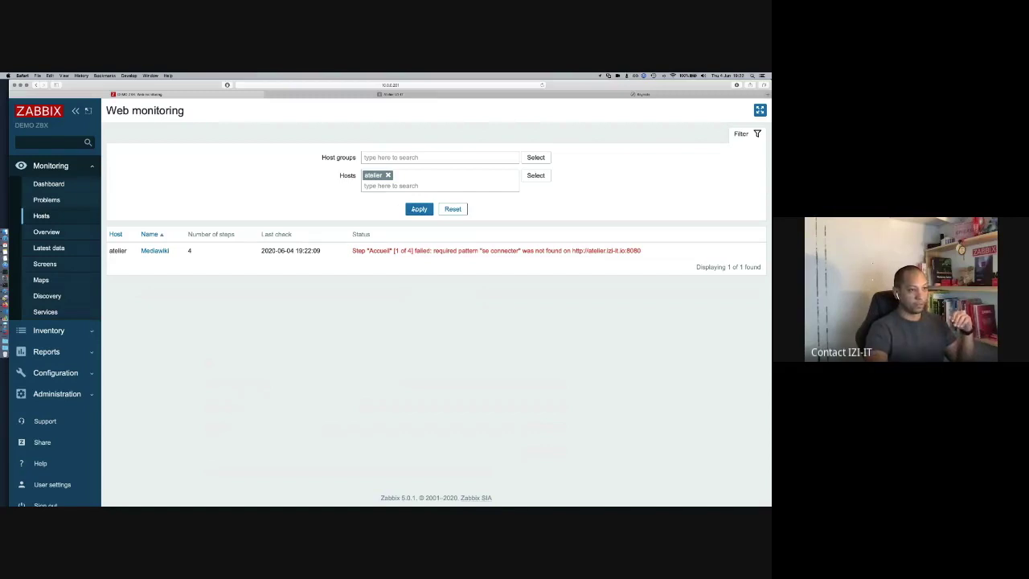
{"action": "left_click", "coordinate": [412, 210]}
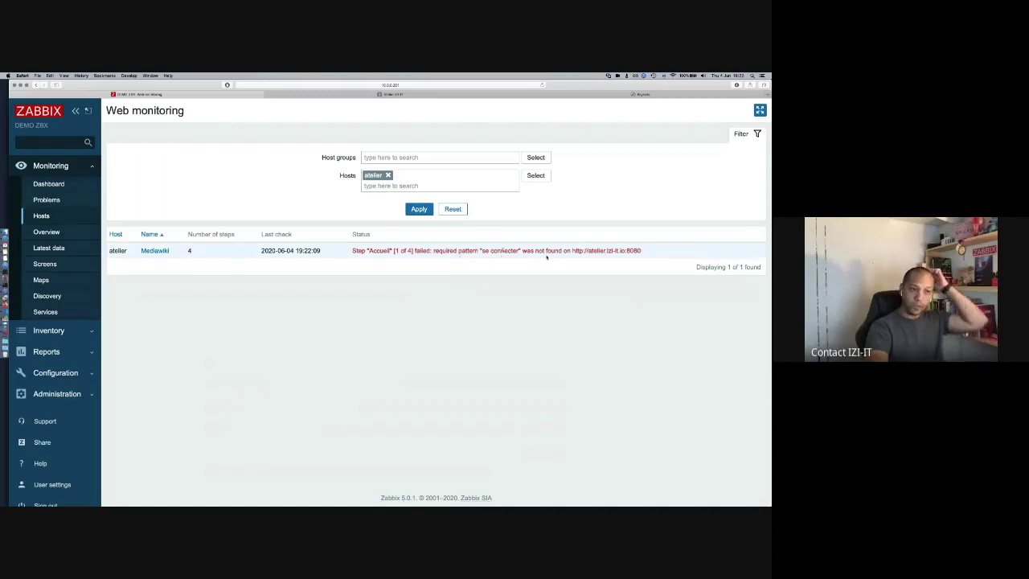
{"action": "left_click", "coordinate": [410, 96]}
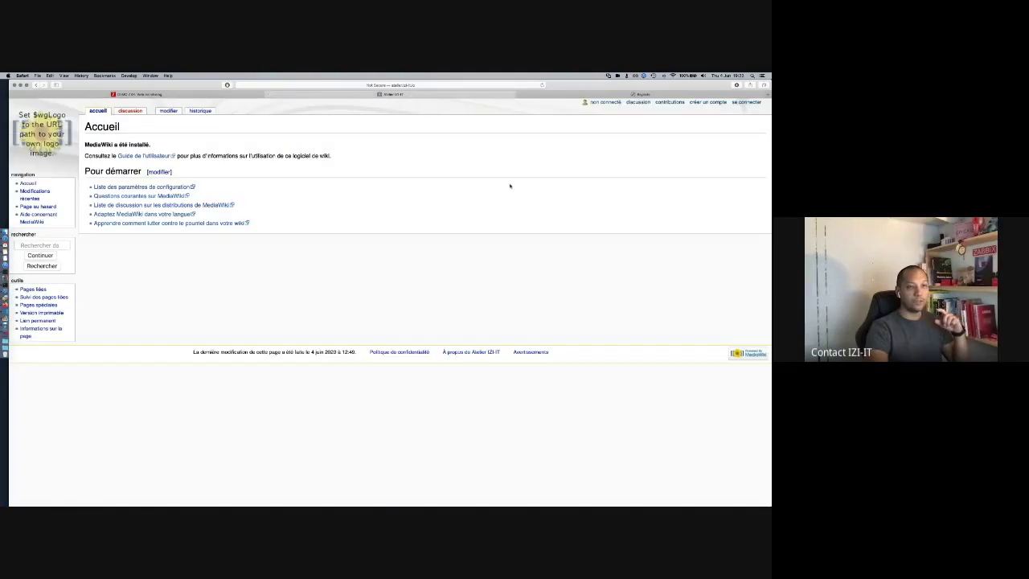
Step: Search the wiki's page source for 'se connecter', finding it written as 'Se connecter'
{"action": "right_click", "coordinate": [394, 201]}
{"action": "left_click", "coordinate": [416, 217]}
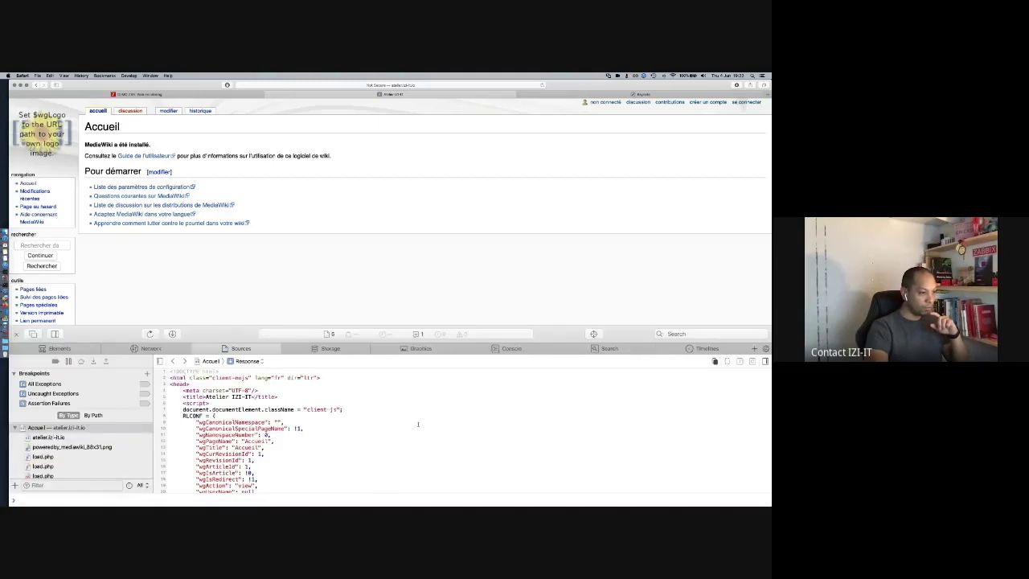
{"action": "scroll", "coordinate": [417, 424], "scroll_direction": "down", "scroll_amount": 10}
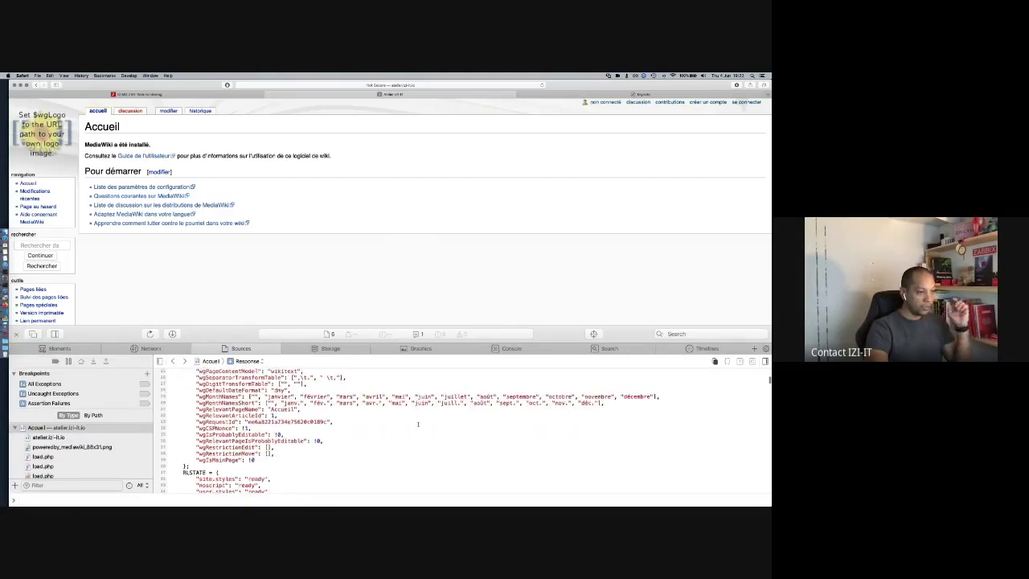
{"action": "scroll", "coordinate": [417, 424], "scroll_direction": "down", "scroll_amount": 6}
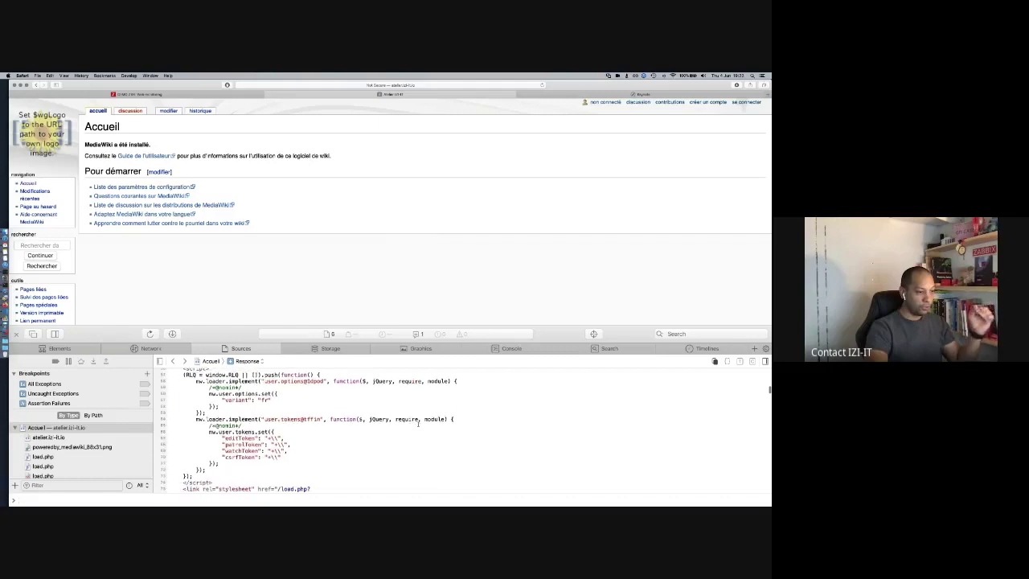
{"action": "key", "text": "super+f"}
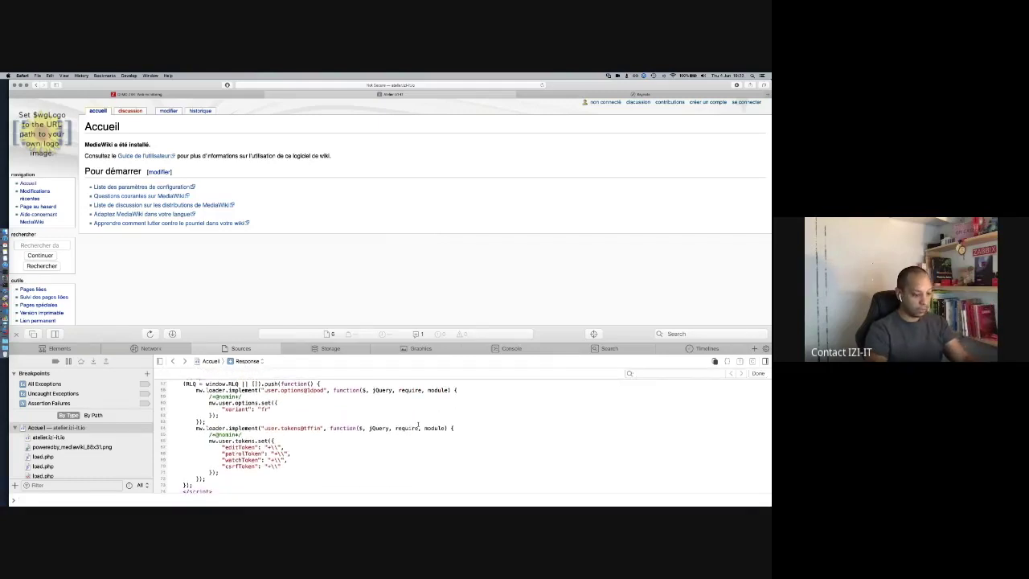
{"action": "type", "text": "se connecter"}
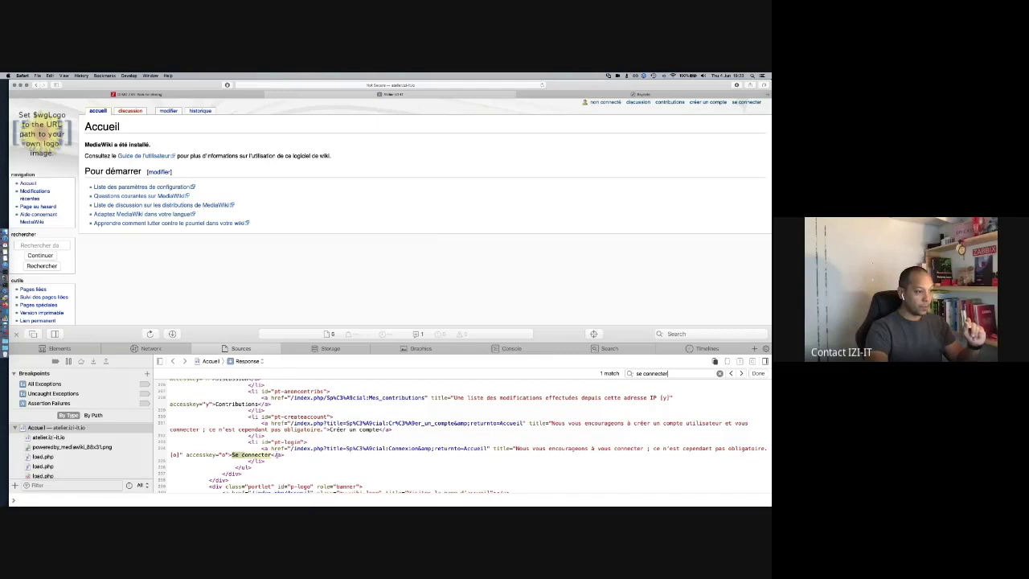
{"action": "left_click", "coordinate": [159, 94]}
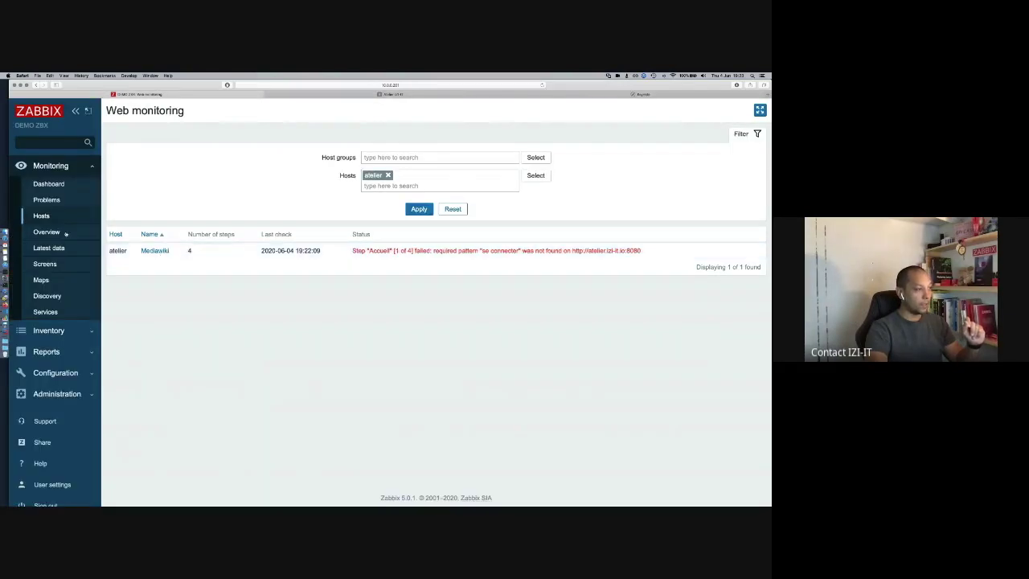
Step: Set the Accueil step's required string to 'Se connecter' and save the Mediawiki scenario
{"action": "left_click", "coordinate": [55, 374]}
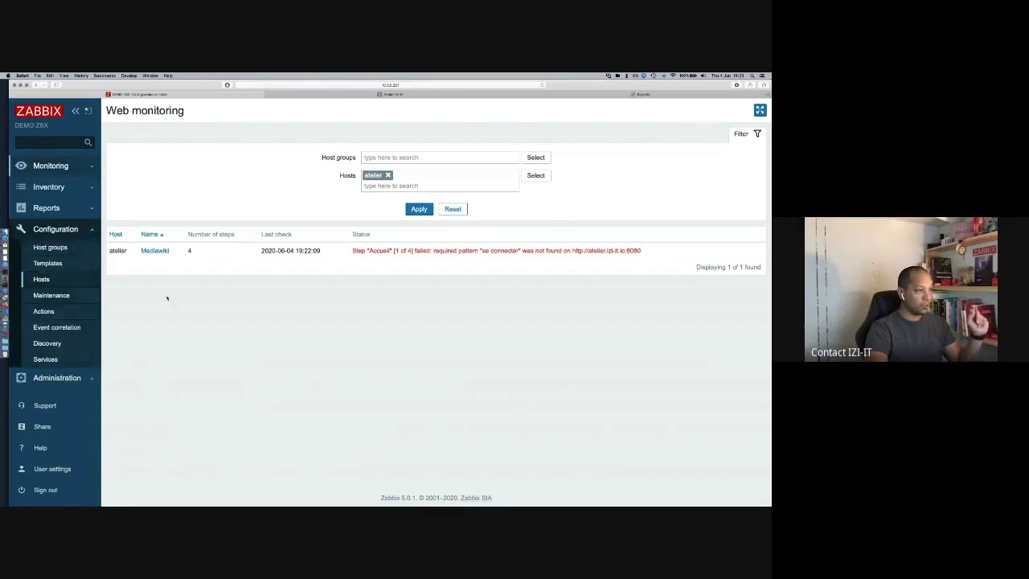
{"action": "left_click", "coordinate": [362, 323]}
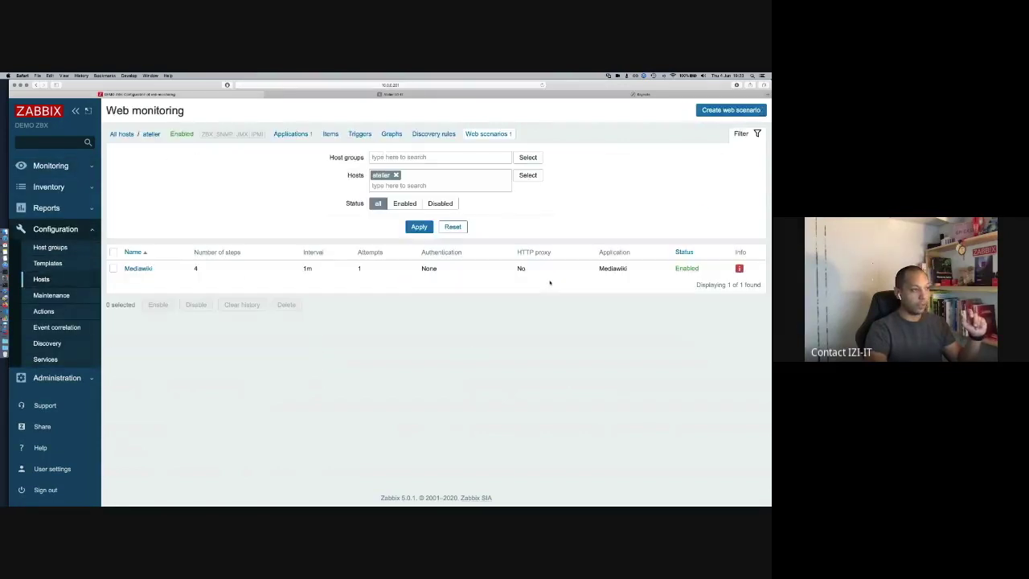
{"action": "left_click", "coordinate": [140, 268]}
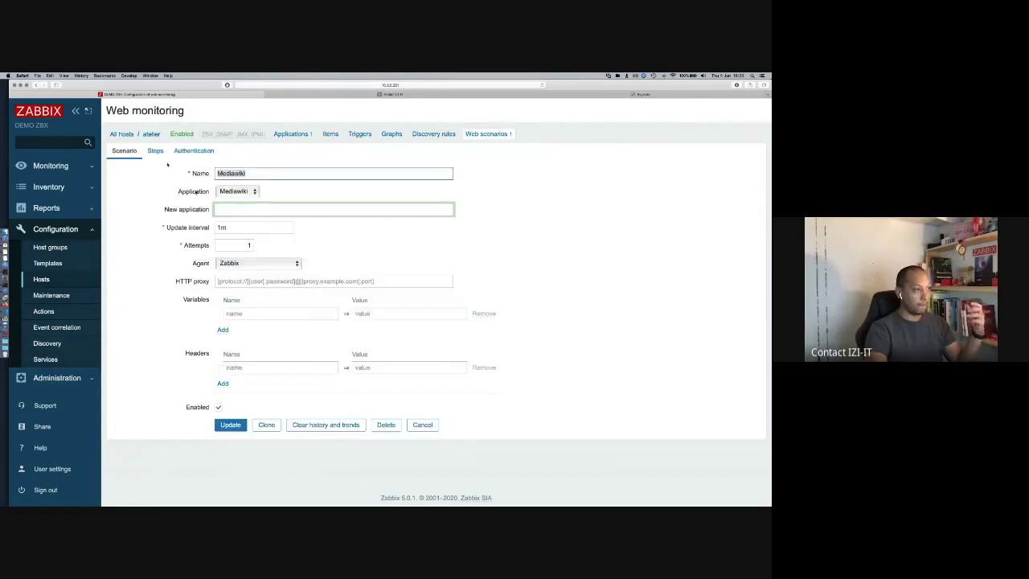
{"action": "left_click", "coordinate": [156, 151]}
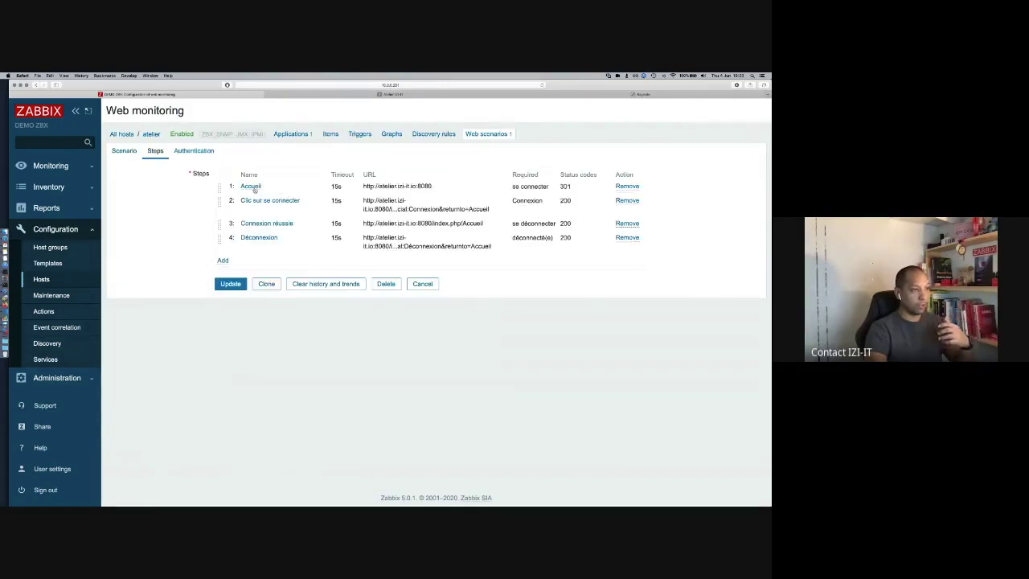
{"action": "left_click", "coordinate": [250, 186]}
{"action": "scroll", "coordinate": [282, 362], "scroll_direction": "down", "scroll_amount": 5}
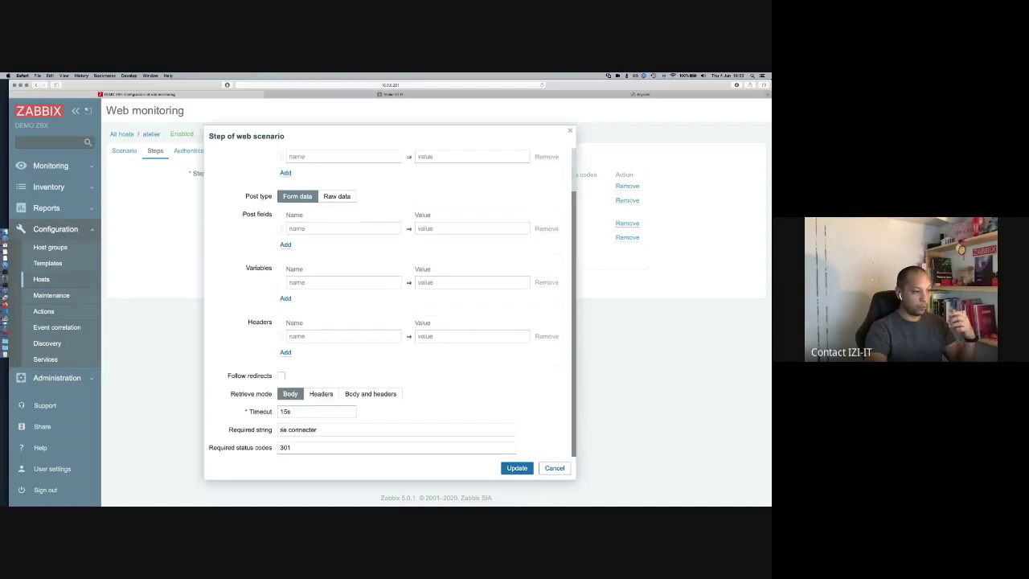
{"action": "left_click", "coordinate": [517, 467]}
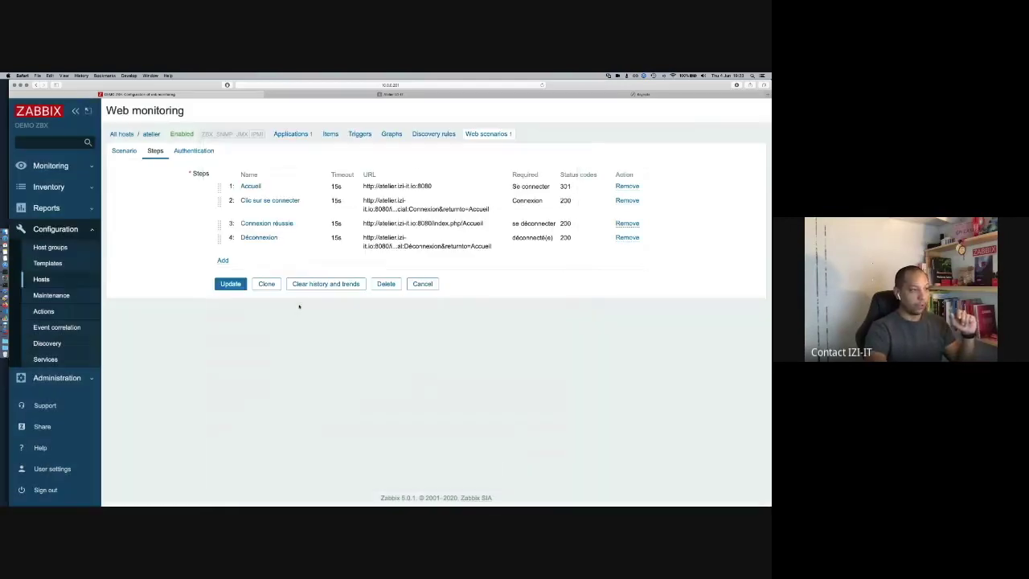
{"action": "left_click", "coordinate": [230, 285]}
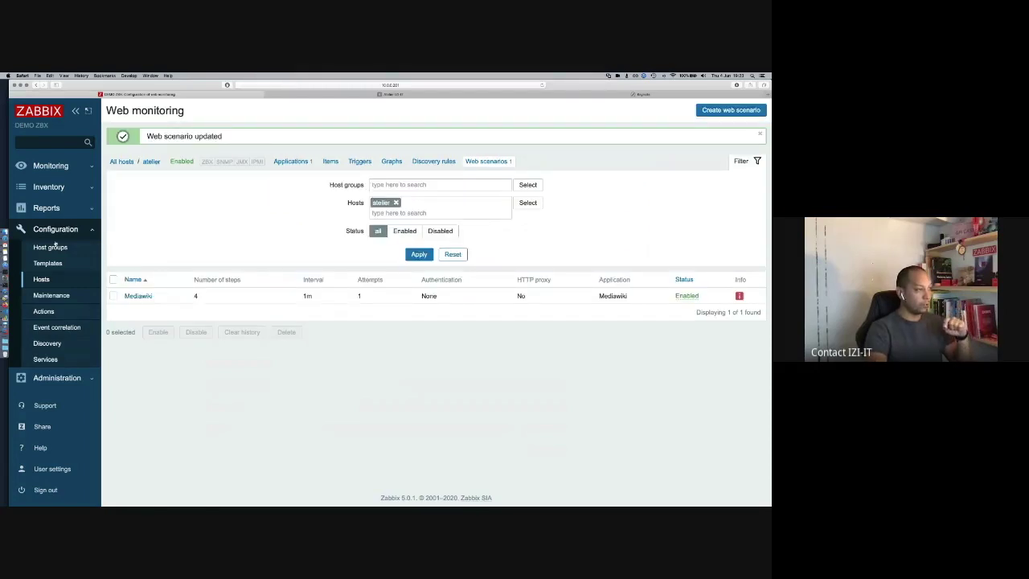
{"action": "left_click", "coordinate": [63, 160]}
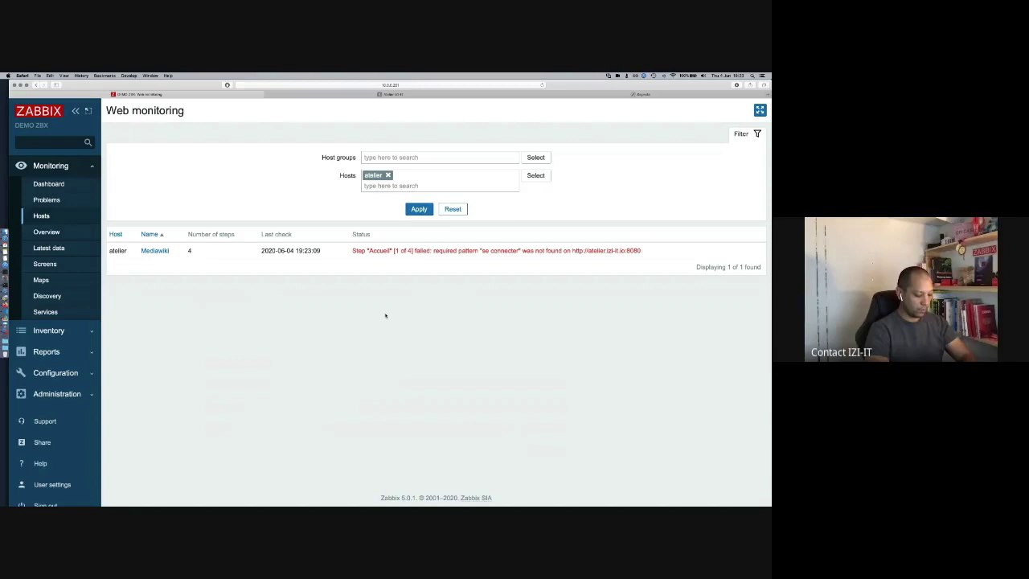
Step: Refresh Web monitoring to see the 19:24:09 check report 'Se connecter' not found
{"action": "left_click", "coordinate": [424, 211]}
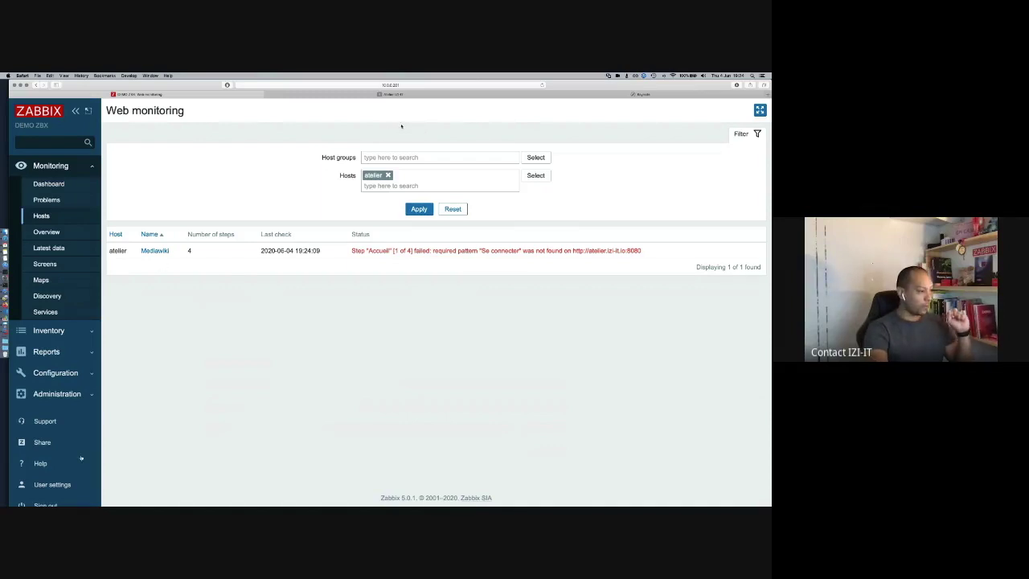
{"action": "right_click", "coordinate": [40, 463]}
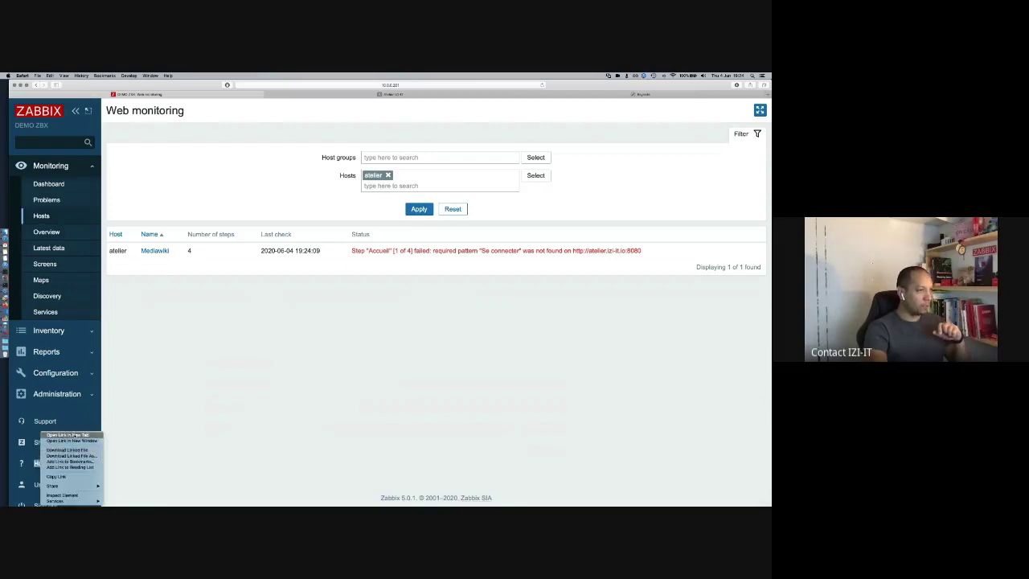
Step: Open Zabbix Help in a new tab and expand the manual's Web monitoring chapter
{"action": "left_click", "coordinate": [72, 448]}
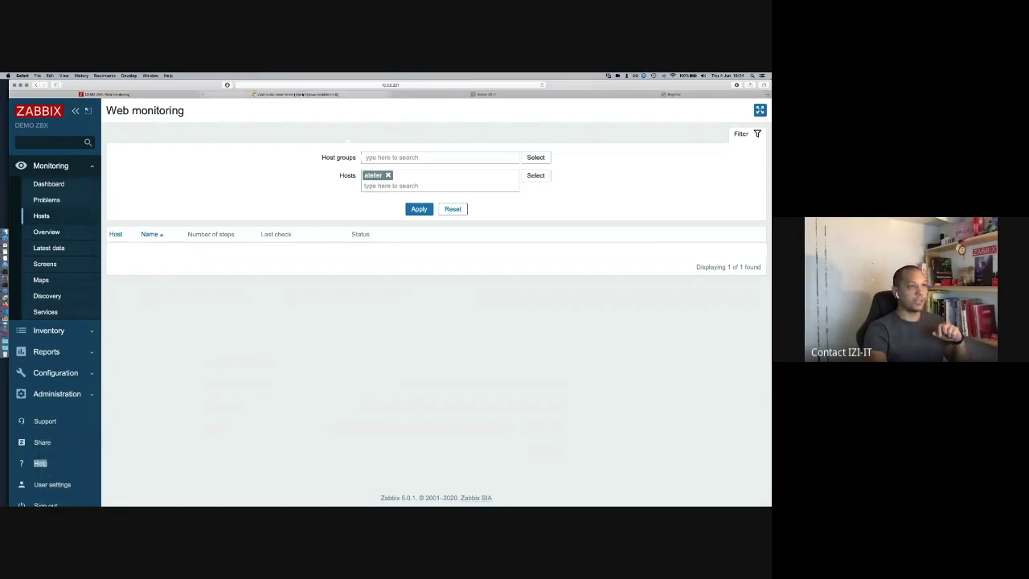
{"action": "left_click", "coordinate": [445, 95]}
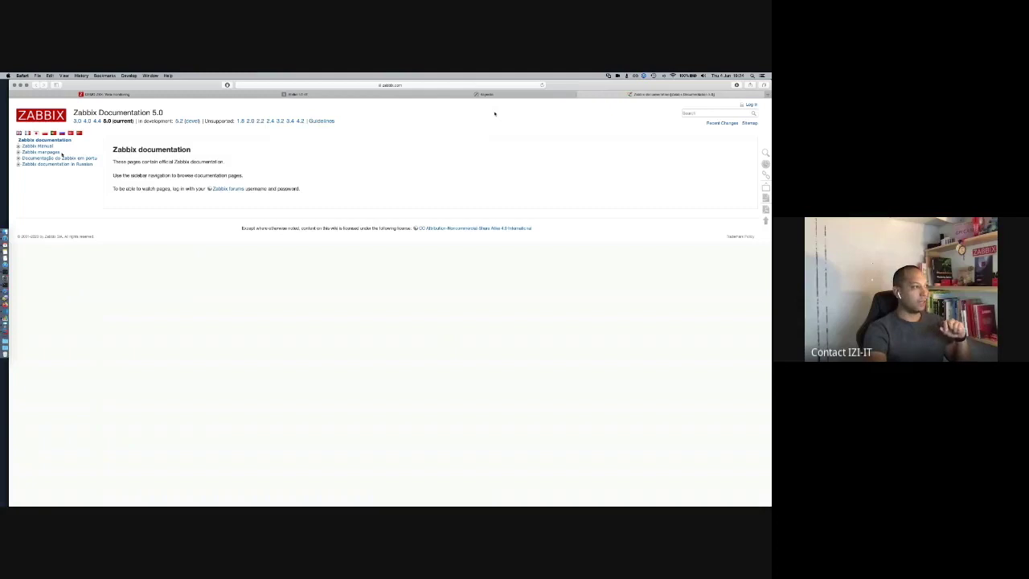
{"action": "left_click", "coordinate": [19, 147]}
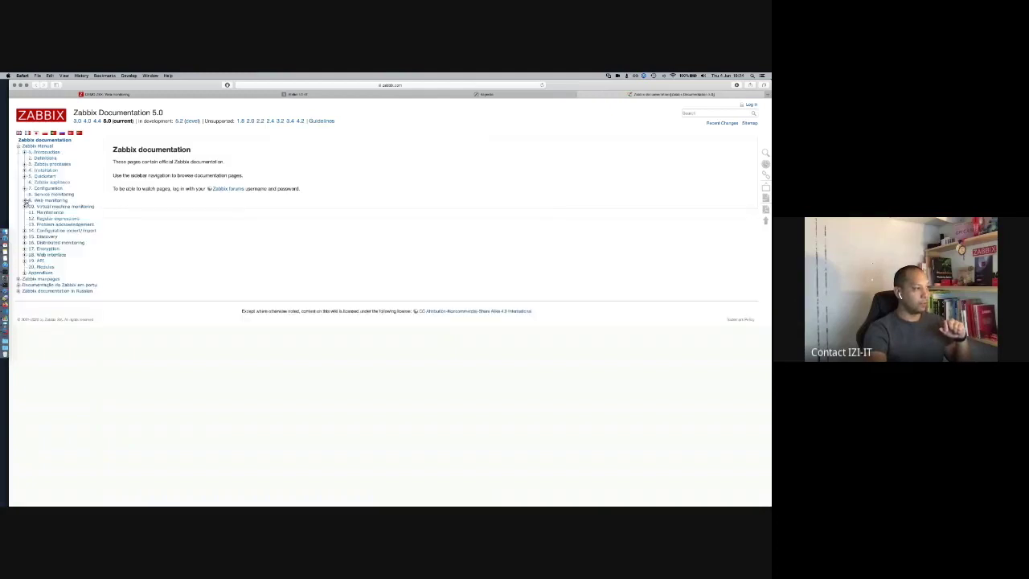
{"action": "left_click", "coordinate": [24, 204]}
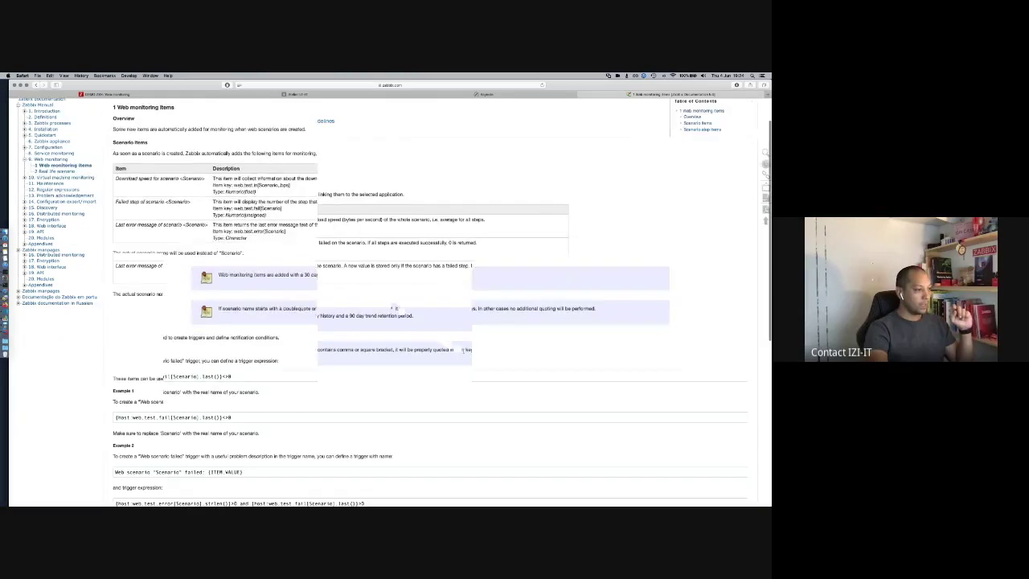
{"action": "scroll", "coordinate": [463, 350], "scroll_direction": "down", "scroll_amount": 10}
{"action": "scroll", "coordinate": [463, 350], "scroll_direction": "down", "scroll_amount": 3}
{"action": "scroll", "coordinate": [462, 350], "scroll_direction": "up", "scroll_amount": 5}
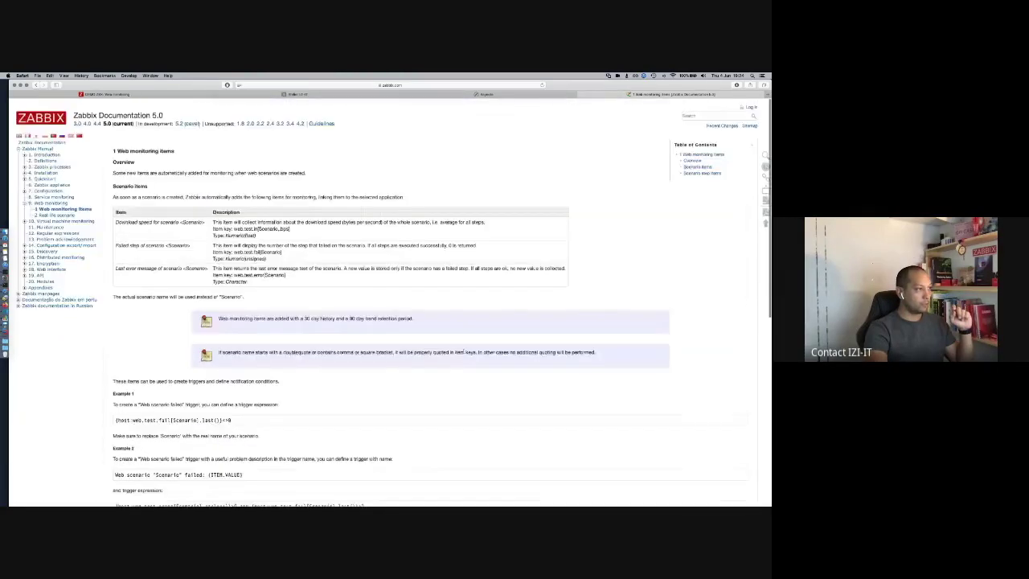
Step: Find the Required string step parameter, described as a regular expression pattern
{"action": "left_click", "coordinate": [60, 201]}
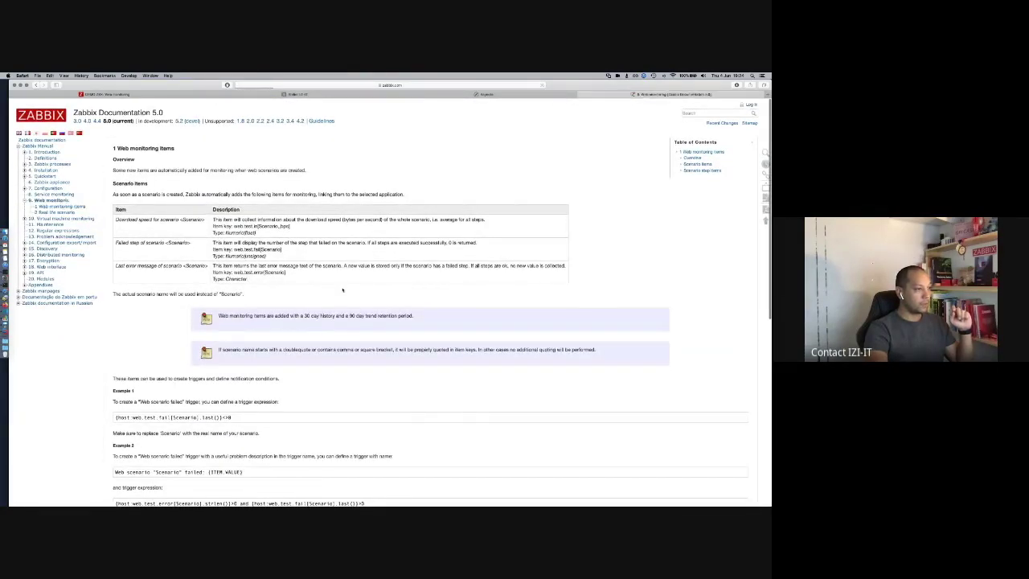
{"action": "scroll", "coordinate": [460, 359], "scroll_direction": "down", "scroll_amount": 15}
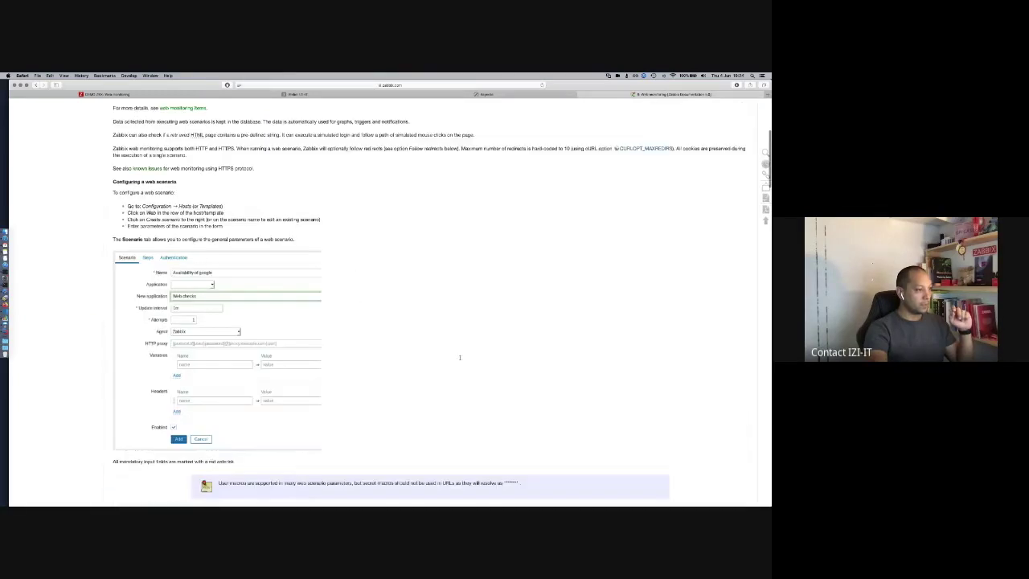
{"action": "scroll", "coordinate": [459, 359], "scroll_direction": "down", "scroll_amount": 8}
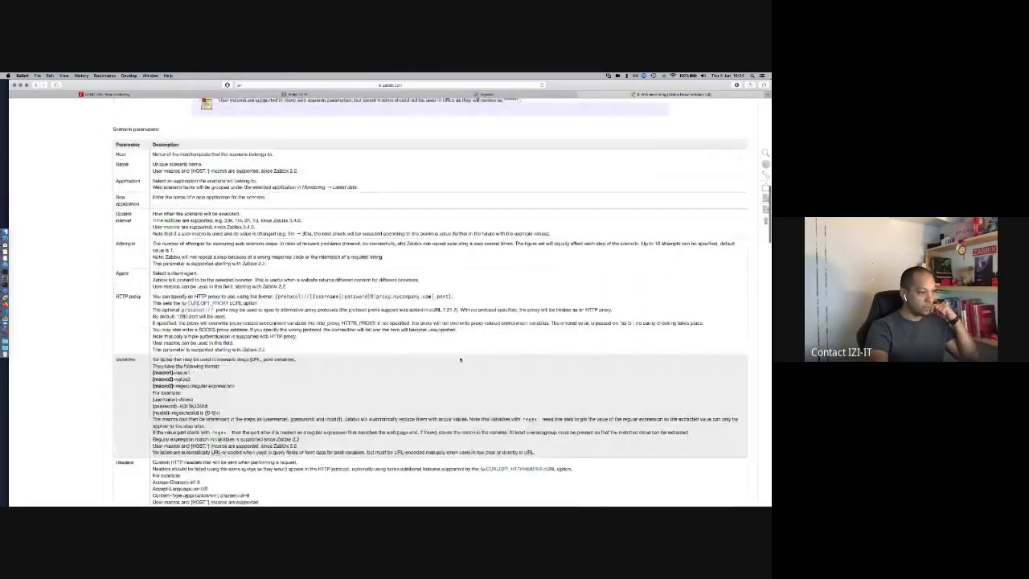
{"action": "scroll", "coordinate": [341, 332], "scroll_direction": "down", "scroll_amount": 10}
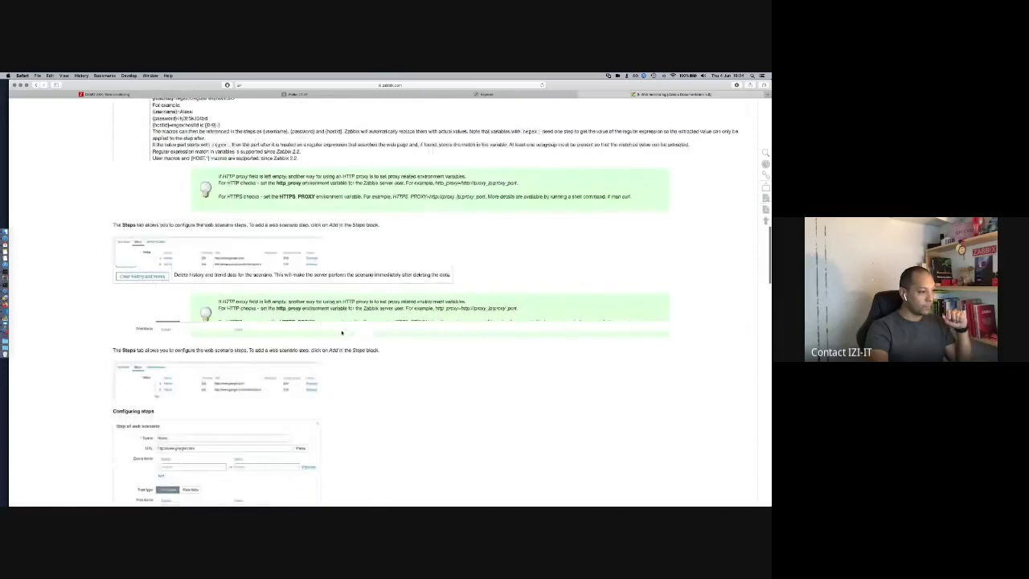
{"action": "scroll", "coordinate": [341, 332], "scroll_direction": "down", "scroll_amount": 5}
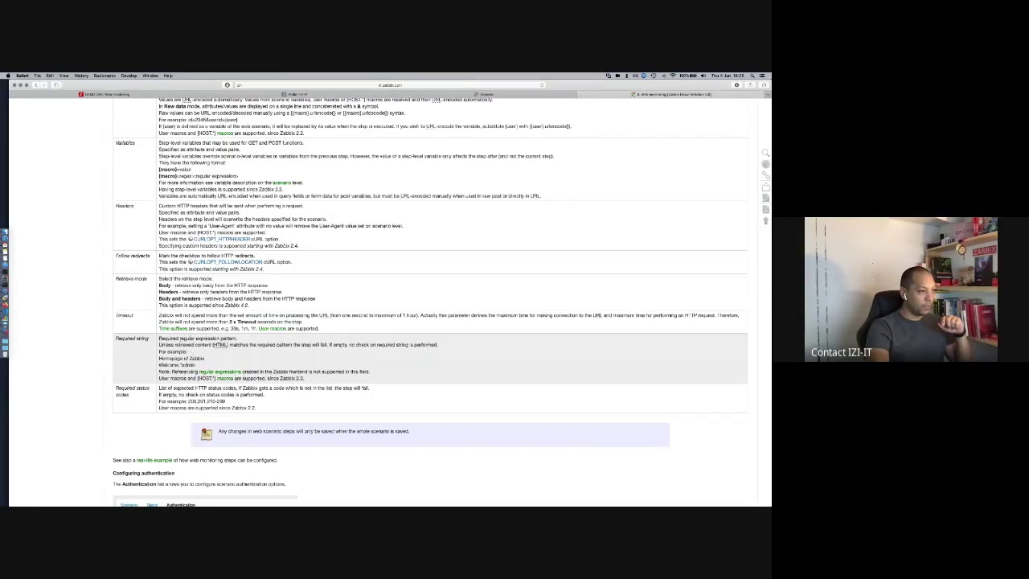
{"action": "left_click_drag", "start_coordinate": [179, 339], "coordinate": [235, 339]}
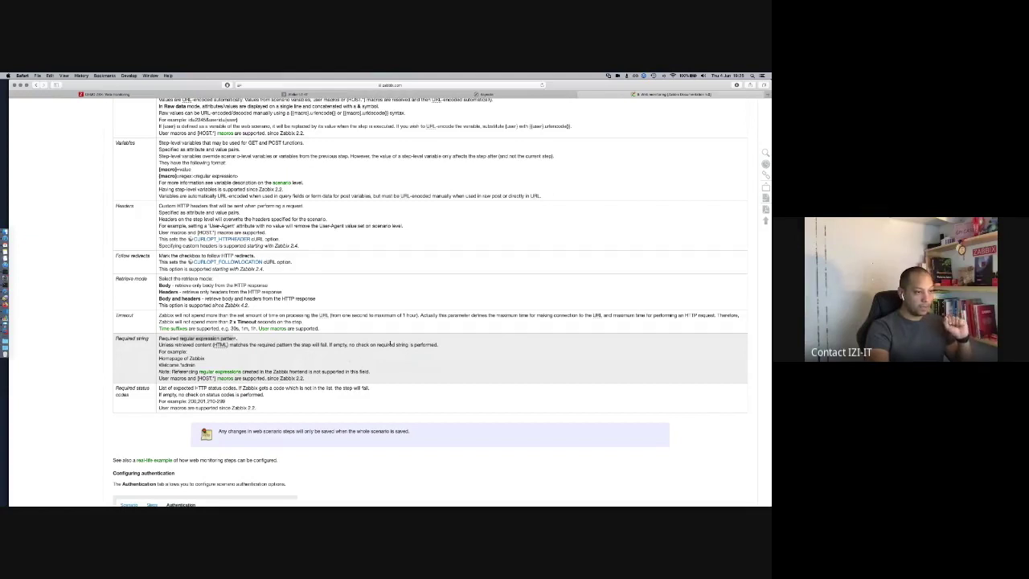
{"action": "scroll", "coordinate": [391, 344], "scroll_direction": "up", "scroll_amount": 1}
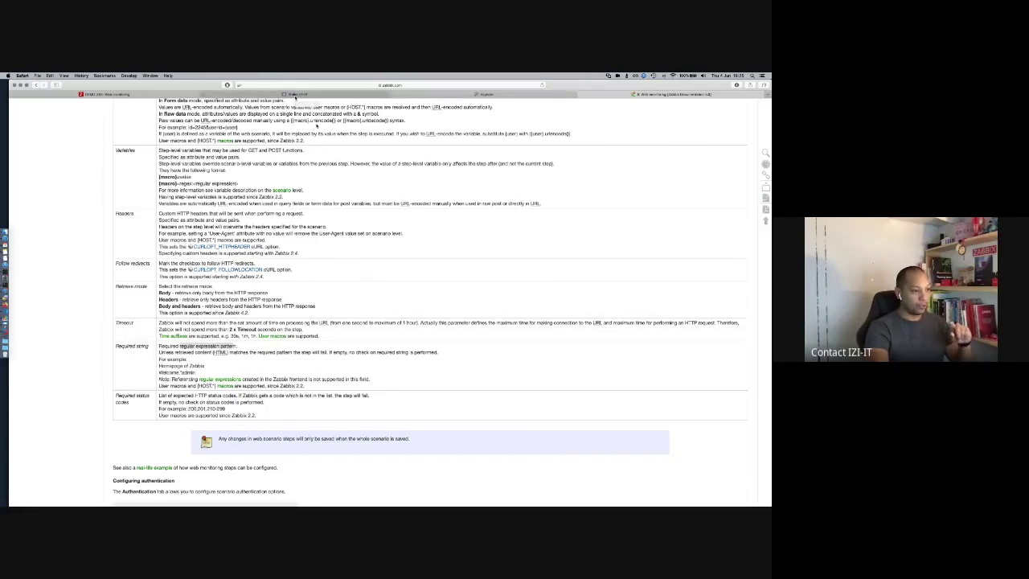
Step: Refresh the Zabbix web results and compare the failing URL with the wiki page
{"action": "left_click", "coordinate": [295, 94]}
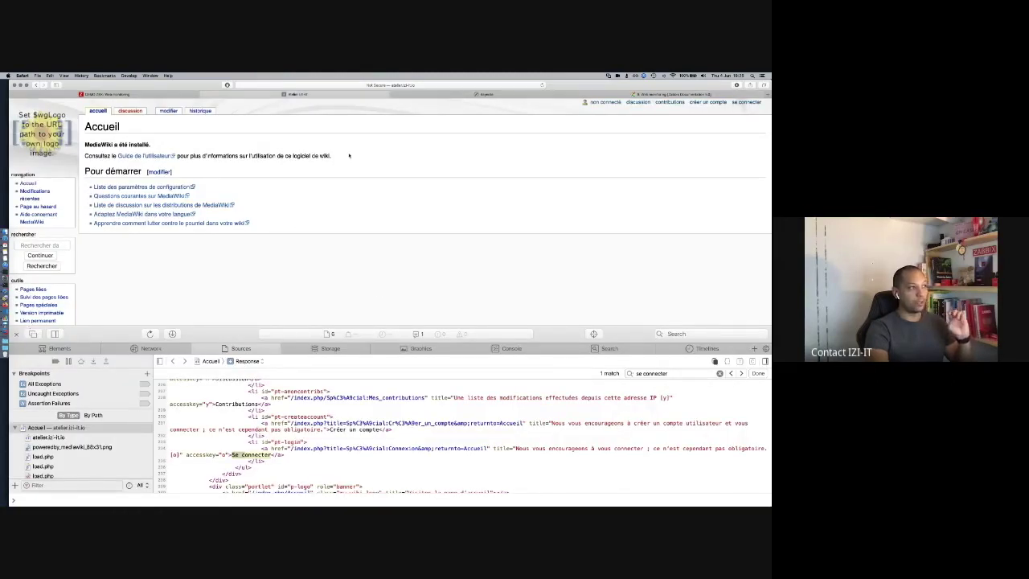
{"action": "left_click", "coordinate": [137, 95]}
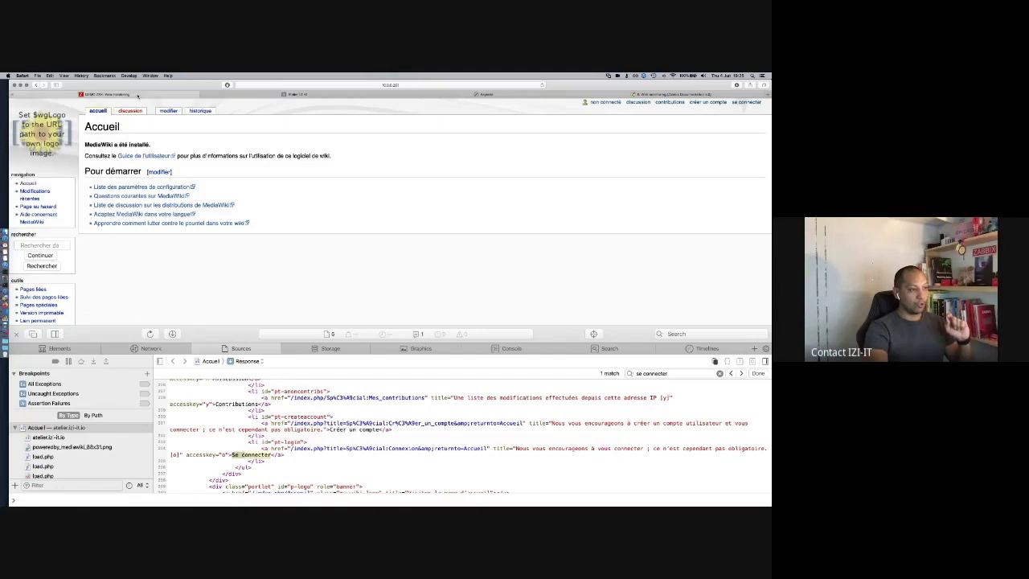
{"action": "left_click", "coordinate": [418, 210]}
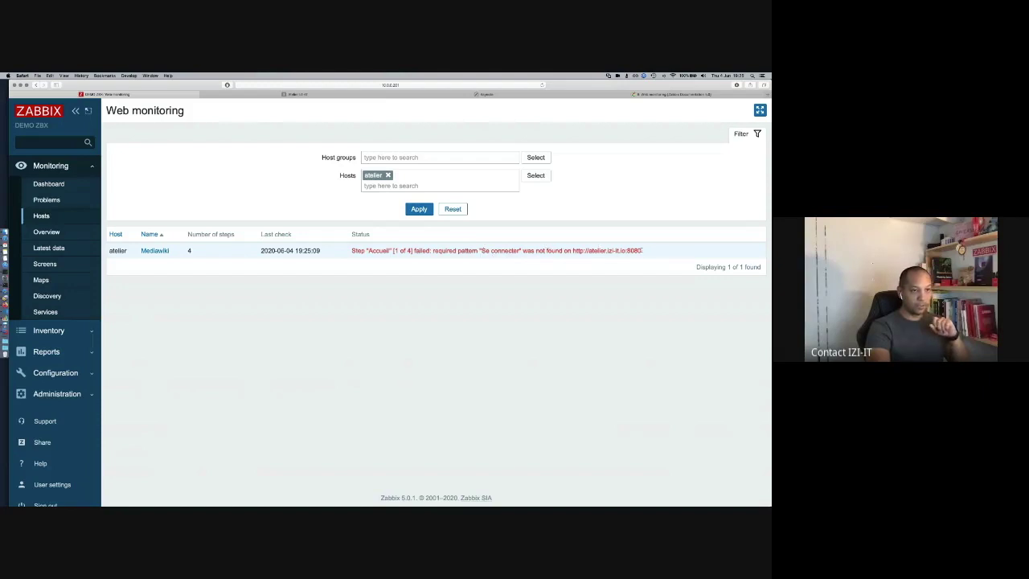
{"action": "left_click_drag", "start_coordinate": [573, 250], "coordinate": [641, 251]}
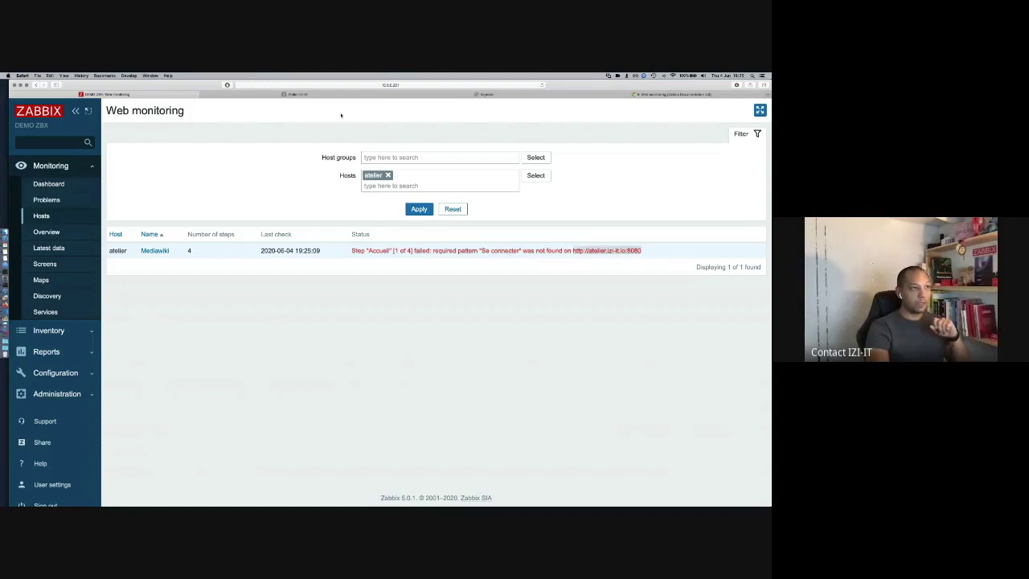
{"action": "left_click", "coordinate": [301, 94]}
{"action": "left_click", "coordinate": [429, 84]}
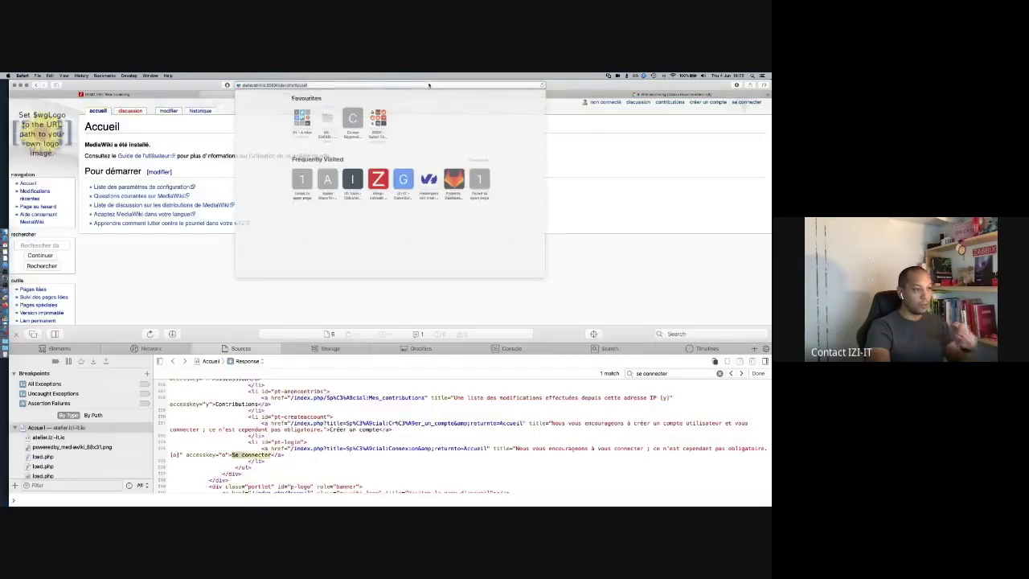
{"action": "left_click", "coordinate": [175, 93]}
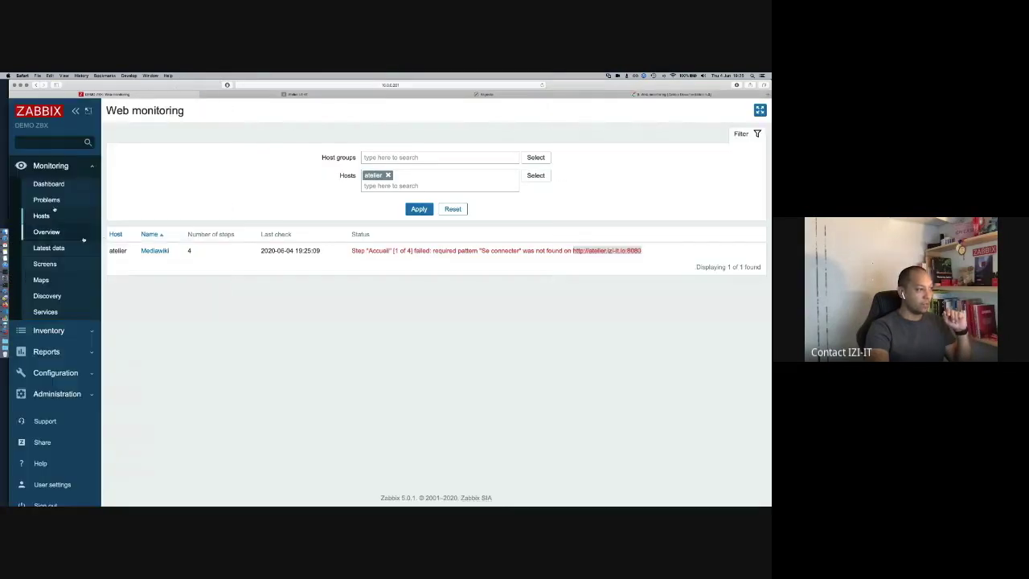
Step: List atelier's web scenarios from Configuration > Hosts
{"action": "left_click", "coordinate": [56, 372]}
{"action": "left_click", "coordinate": [45, 279]}
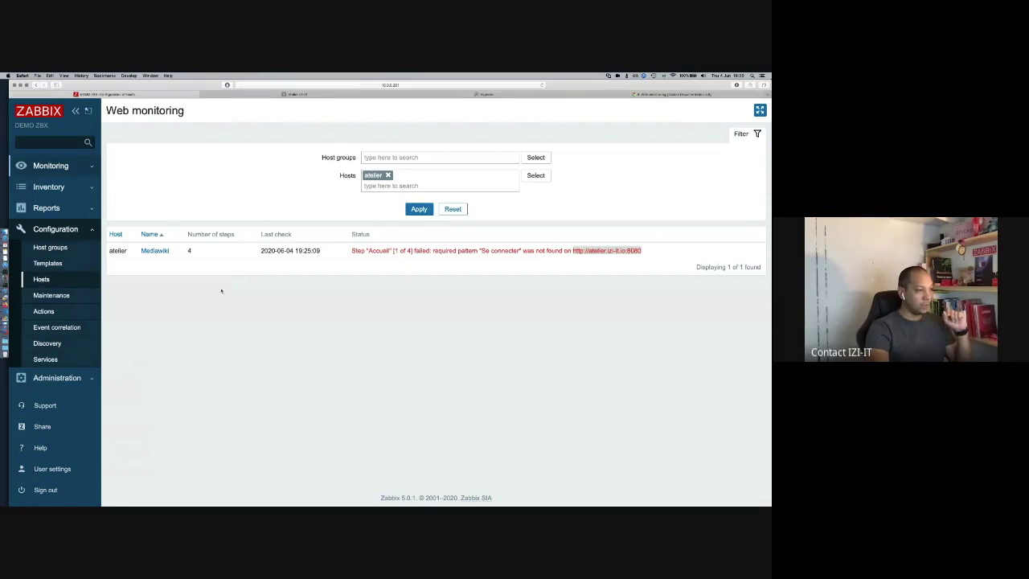
{"action": "left_click", "coordinate": [357, 323]}
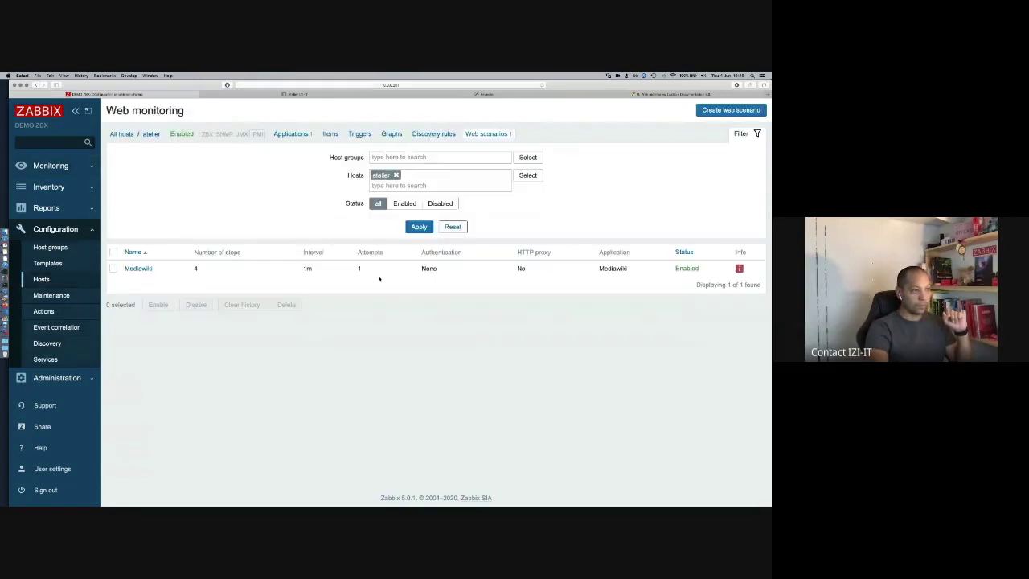
Step: Replace the Mediawiki scenario's Accueil step URL with the pasted longer URL
{"action": "left_click", "coordinate": [139, 268]}
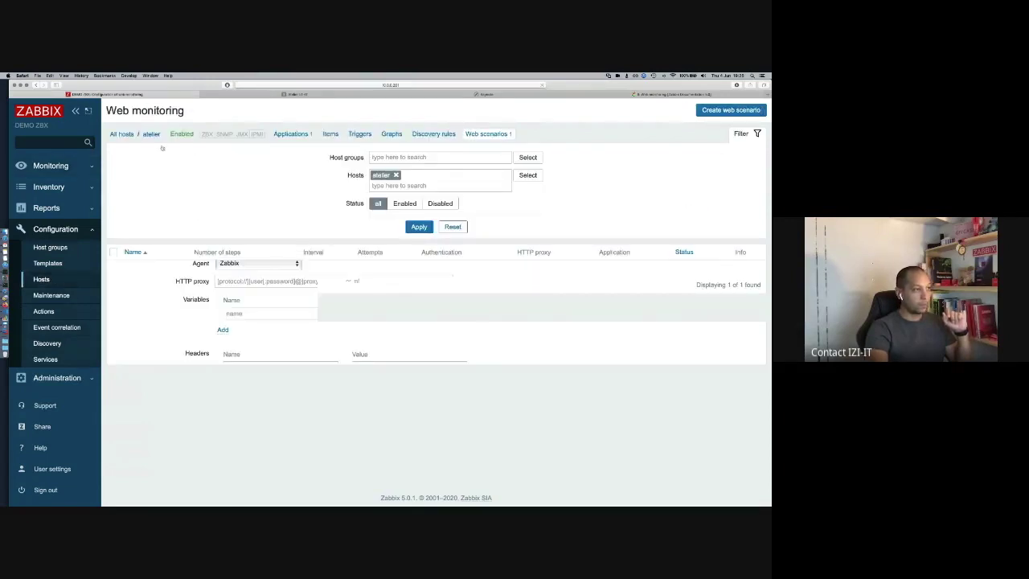
{"action": "left_click", "coordinate": [155, 150]}
{"action": "left_click", "coordinate": [250, 185]}
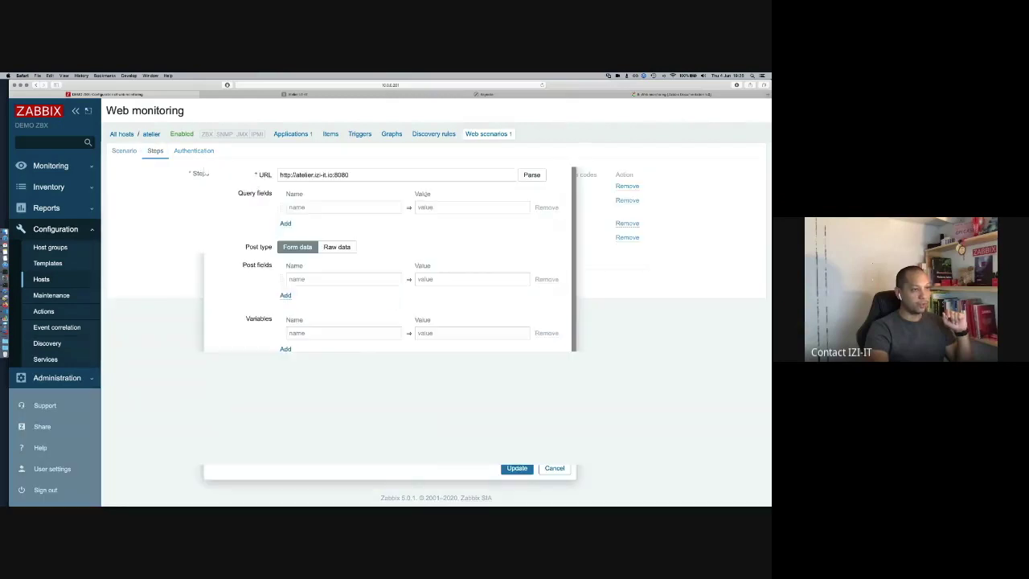
{"action": "left_click", "coordinate": [377, 176]}
{"action": "key", "text": "super+a"}
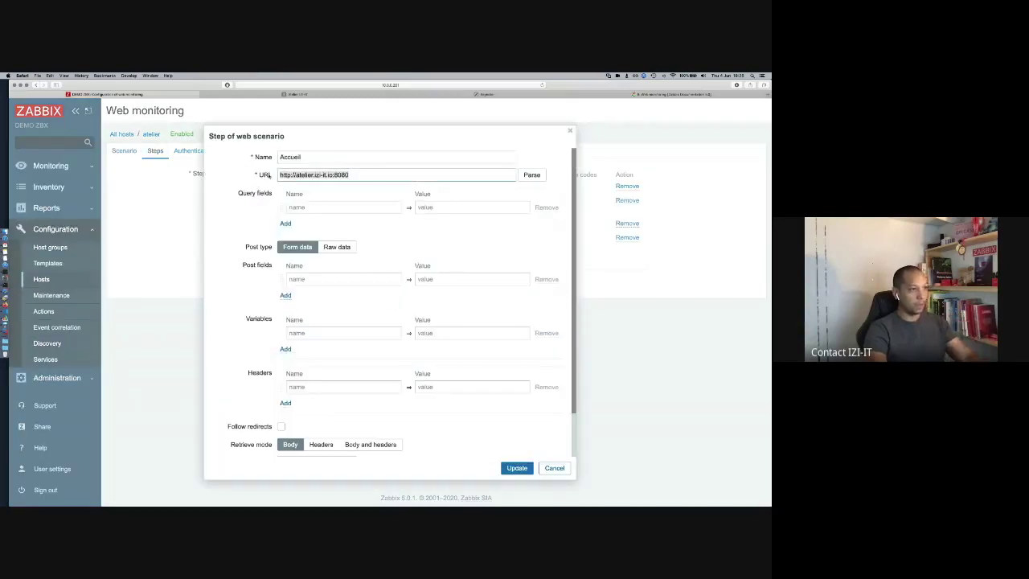
{"action": "key", "text": "super+v"}
Step: Change Accueil's required status code from 301 to 200, save the scenario, and show Monitoring > Hosts
{"action": "scroll", "coordinate": [501, 458], "scroll_direction": "down", "scroll_amount": 2}
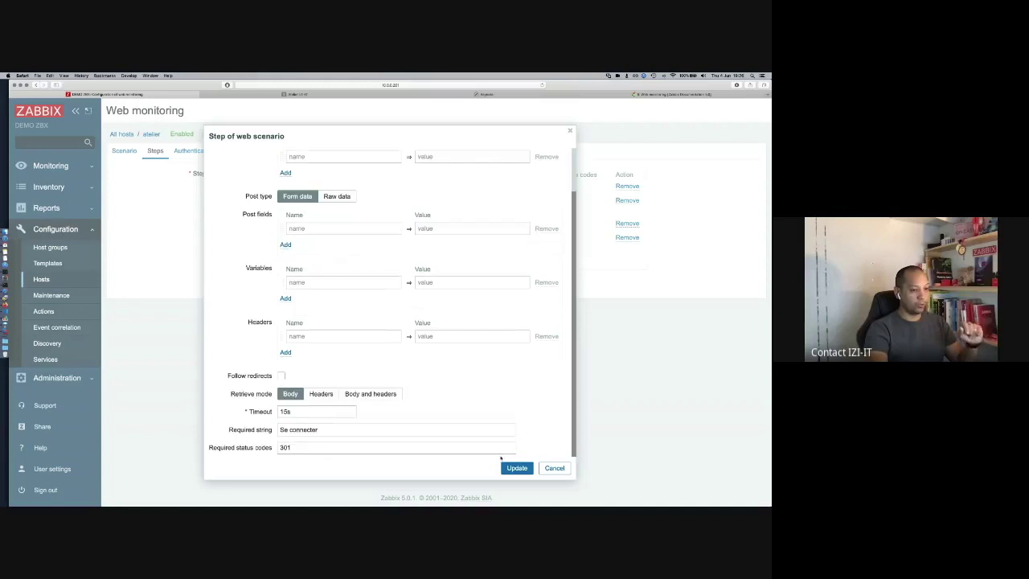
{"action": "left_click", "coordinate": [430, 448]}
{"action": "key", "text": "BackSpace"}
{"action": "key", "text": "BackSpace"}
{"action": "key", "text": "BackSpace"}
{"action": "type", "text": "200"}
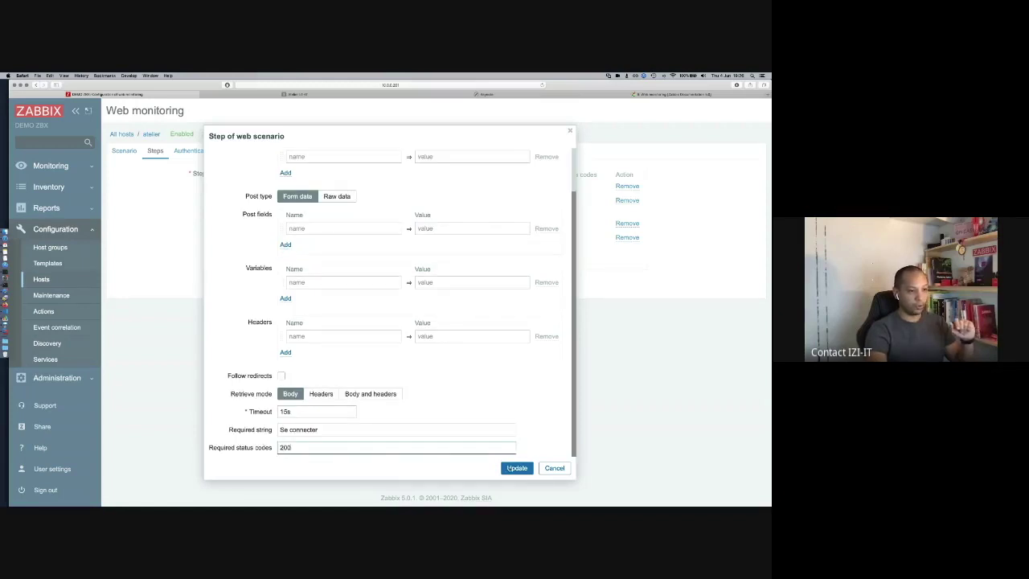
{"action": "left_click", "coordinate": [508, 468]}
{"action": "left_click", "coordinate": [232, 284]}
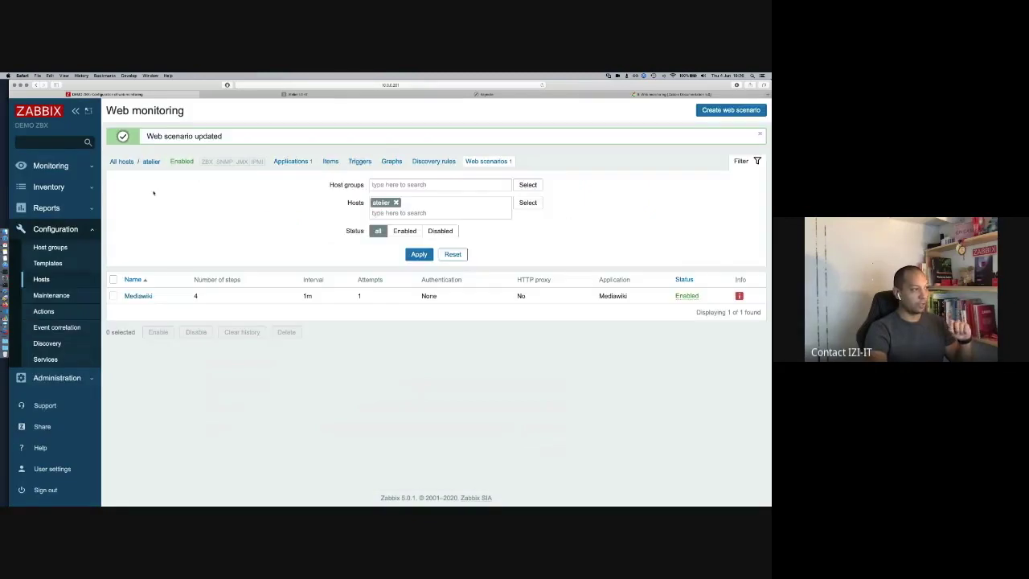
{"action": "left_click", "coordinate": [51, 166]}
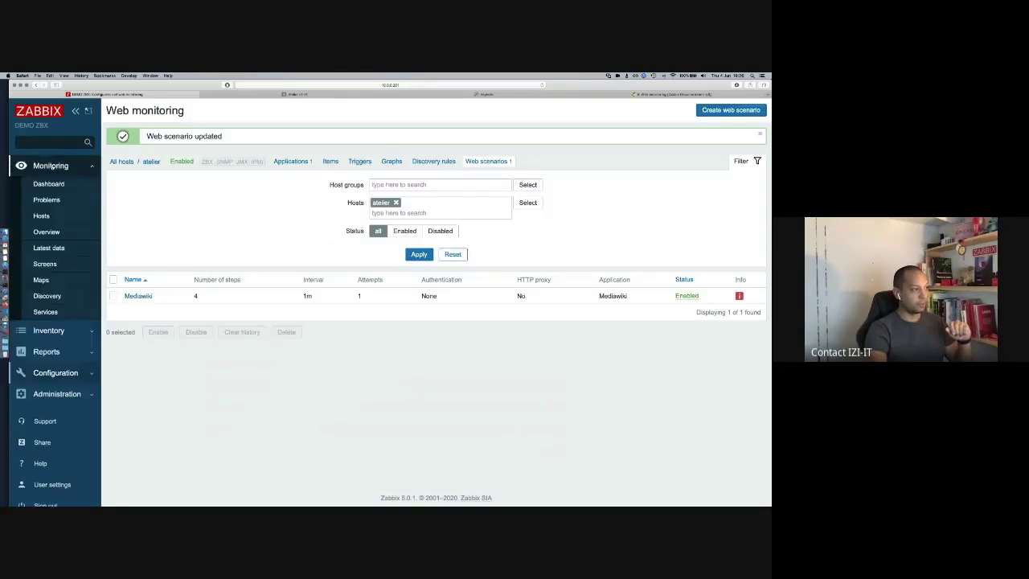
{"action": "left_click", "coordinate": [42, 216]}
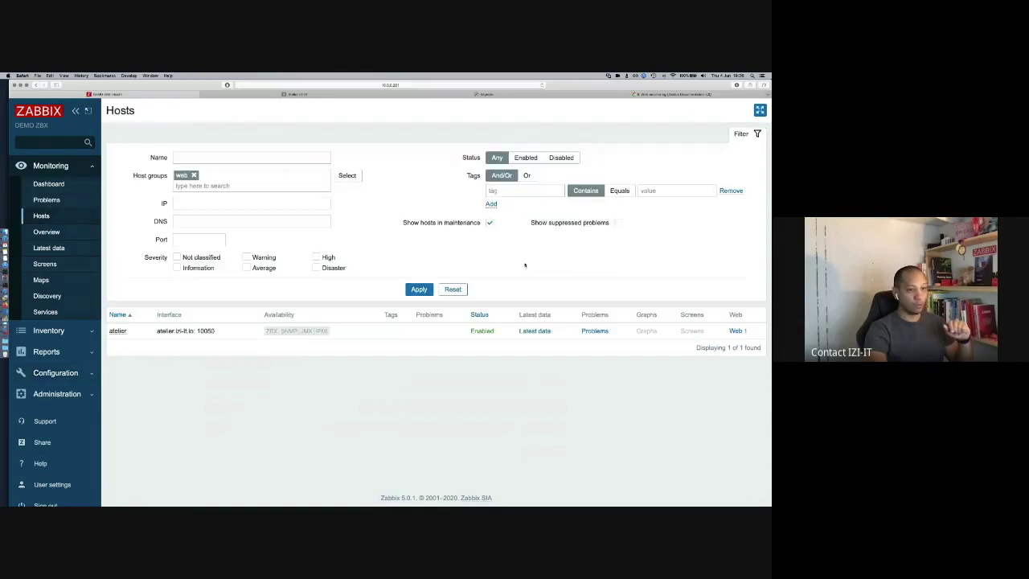
Step: Review atelier's Mediawiki web check, where step 3 fails on missing 'se déconnecter', then return to the wiki
{"action": "left_click", "coordinate": [737, 330]}
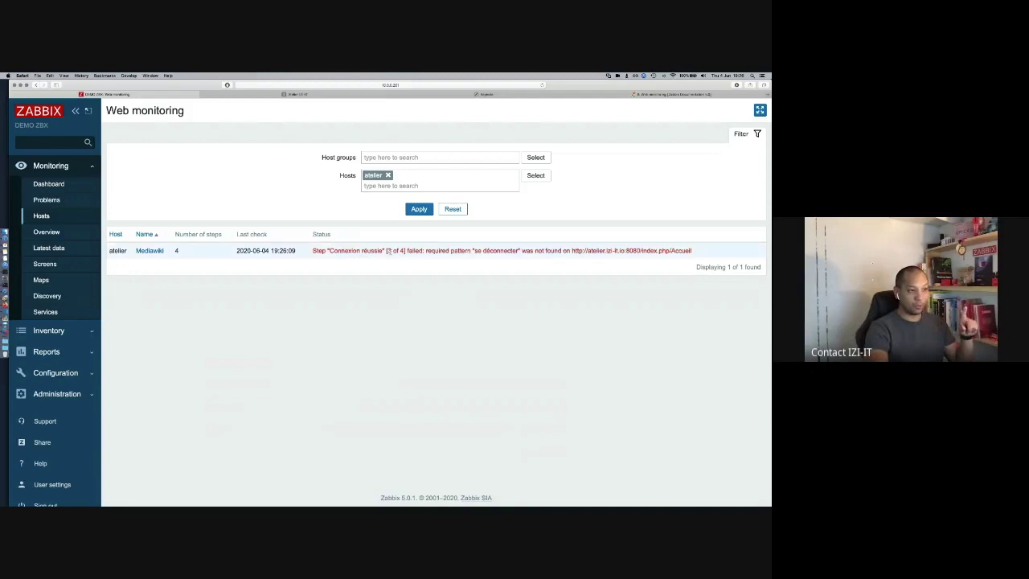
{"action": "left_click", "coordinate": [150, 251]}
{"action": "scroll", "coordinate": [495, 320], "scroll_direction": "down", "scroll_amount": 2}
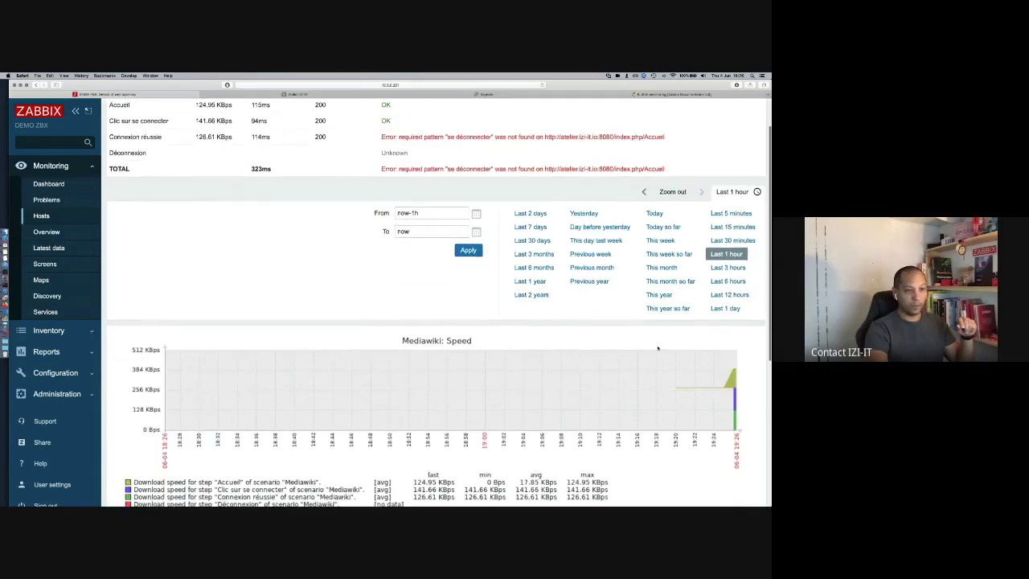
{"action": "scroll", "coordinate": [497, 265], "scroll_direction": "up", "scroll_amount": 2}
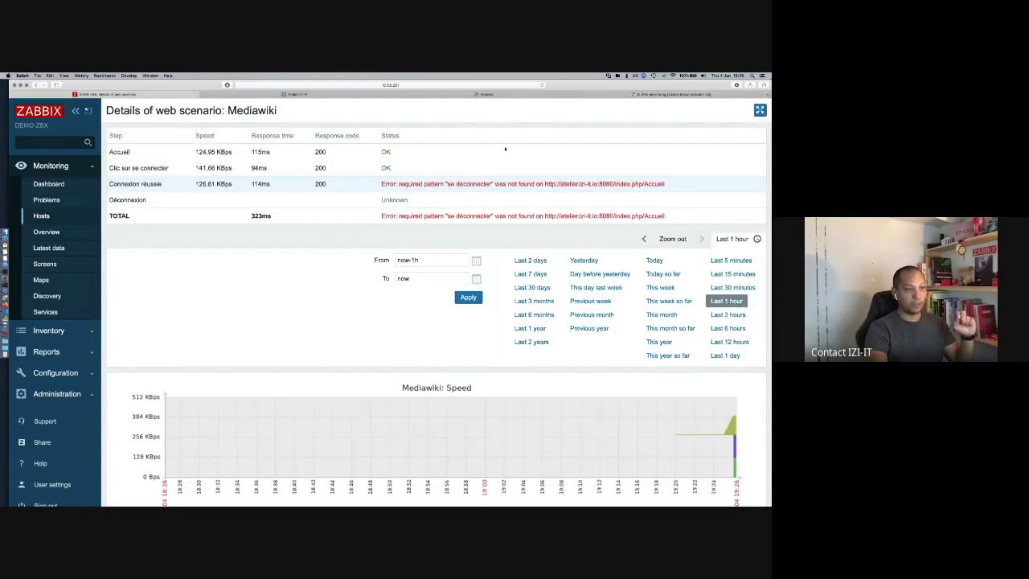
{"action": "left_click", "coordinate": [294, 94]}
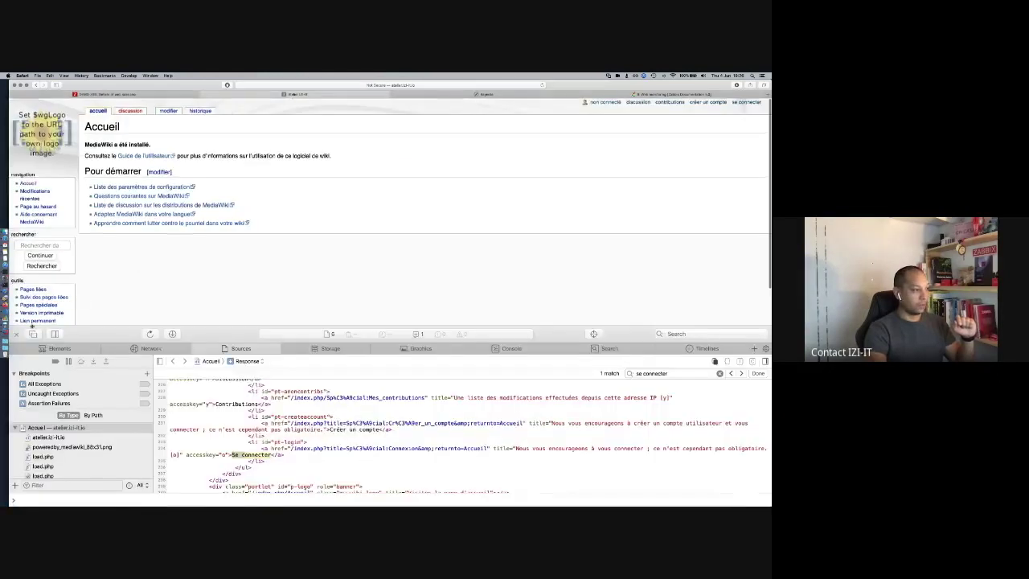
Step: Close Web Inspector and log in to the wiki with the account password, declining to save it
{"action": "key", "text": "super+alt+i"}
{"action": "left_click", "coordinate": [746, 102]}
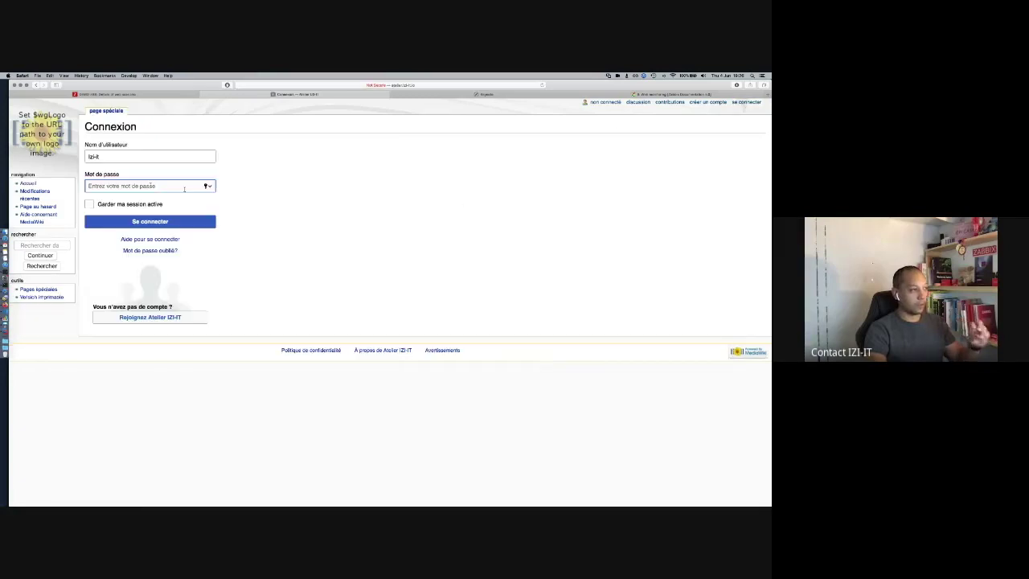
{"action": "type", "text": "*********"}
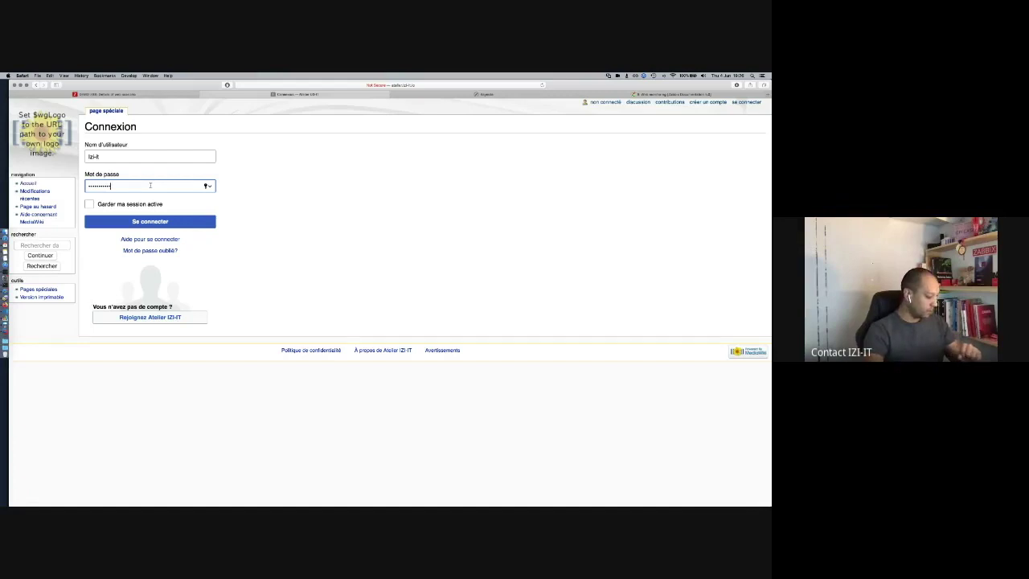
{"action": "key", "text": "Return"}
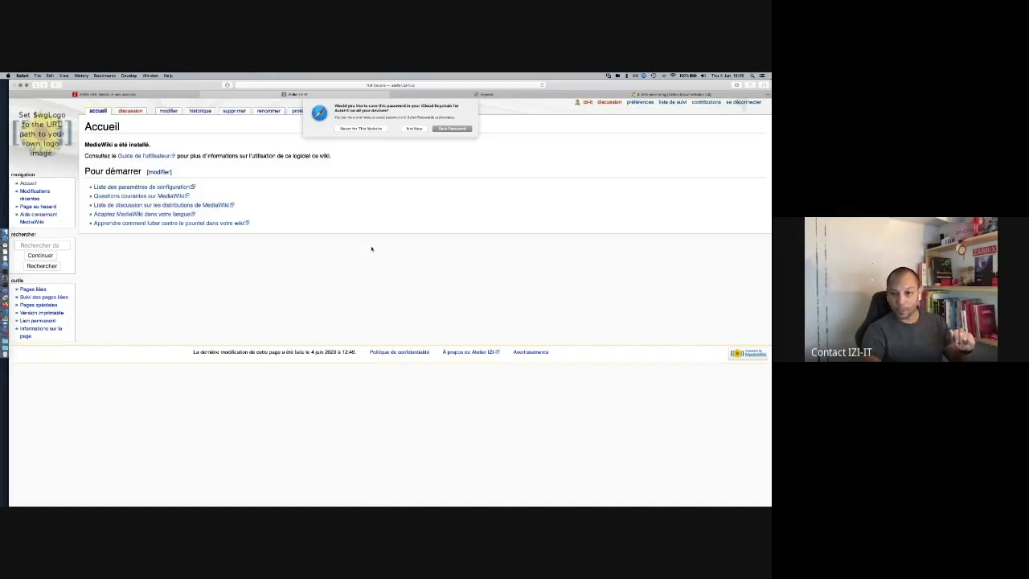
{"action": "left_click", "coordinate": [414, 130]}
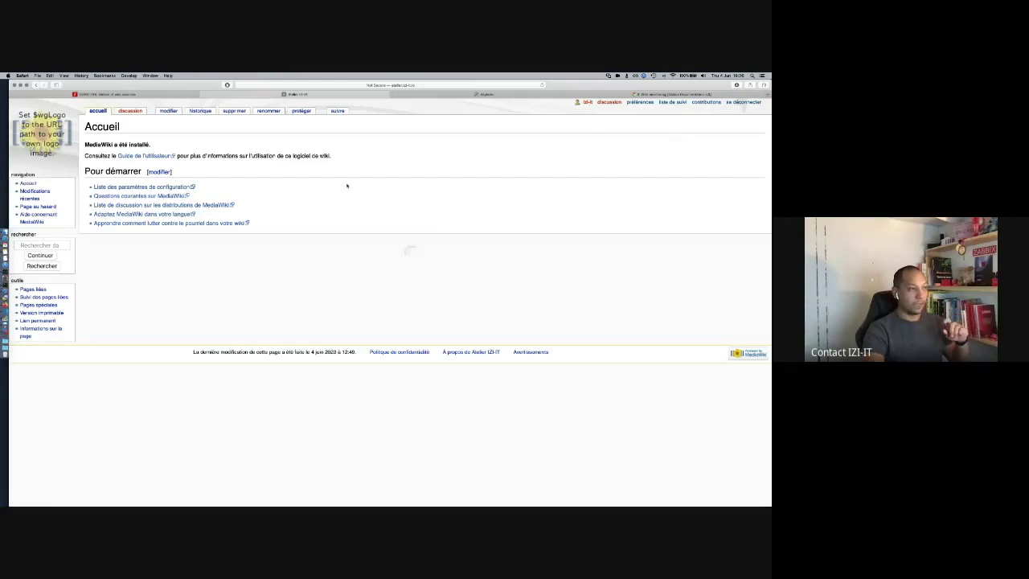
Step: Open the logged-in Accueil page's source and search it for 'se dé'
{"action": "right_click", "coordinate": [407, 250]}
{"action": "left_click", "coordinate": [144, 95]}
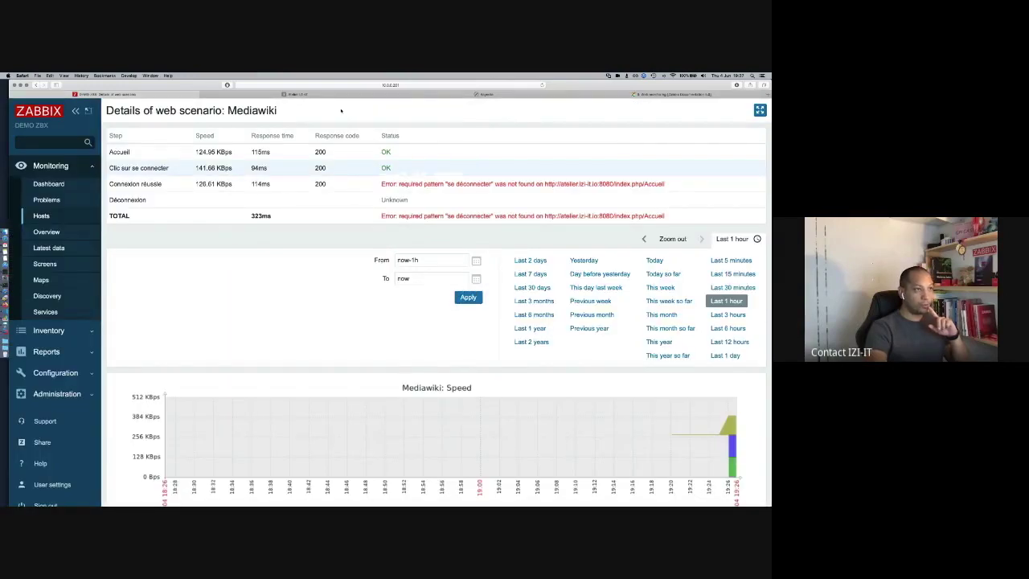
{"action": "left_click", "coordinate": [308, 95]}
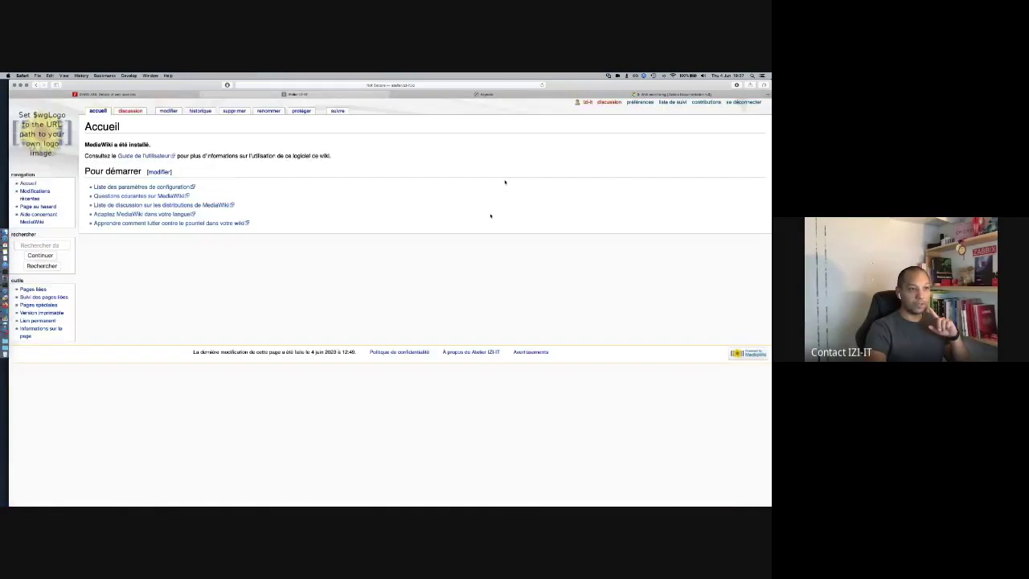
{"action": "right_click", "coordinate": [491, 217]}
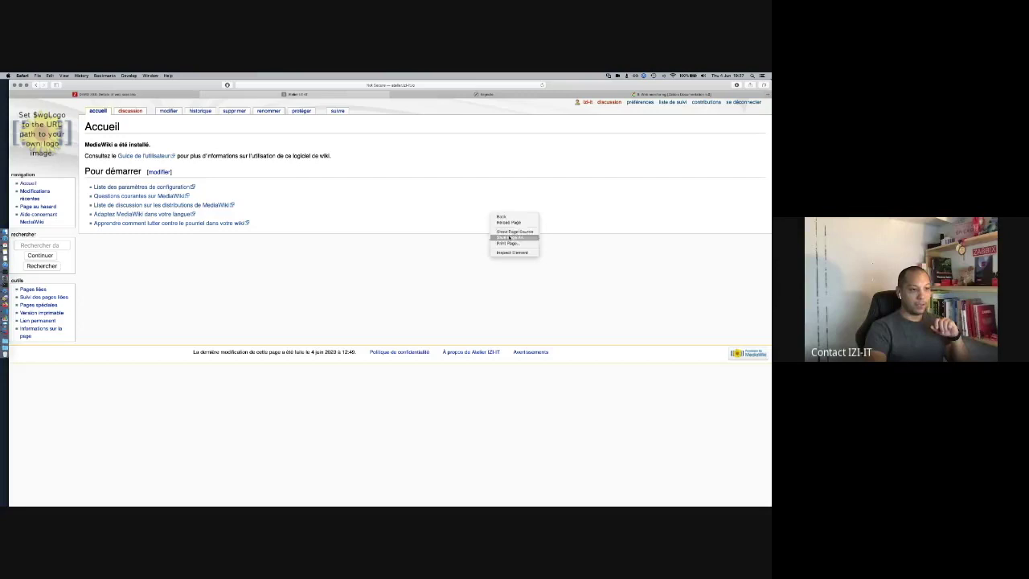
{"action": "left_click", "coordinate": [502, 243]}
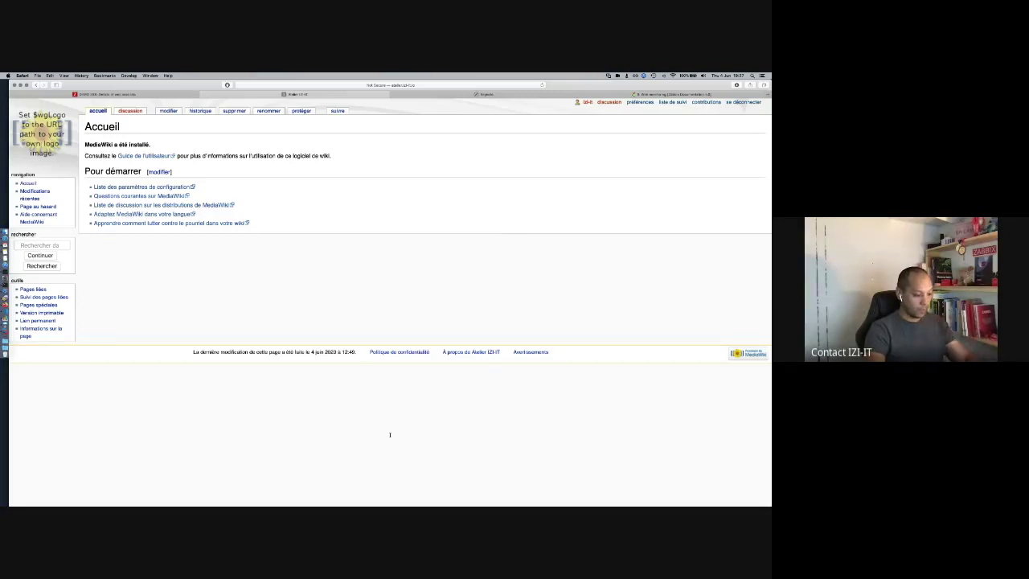
{"action": "key", "text": "super+f"}
{"action": "type", "text": "se dé"}
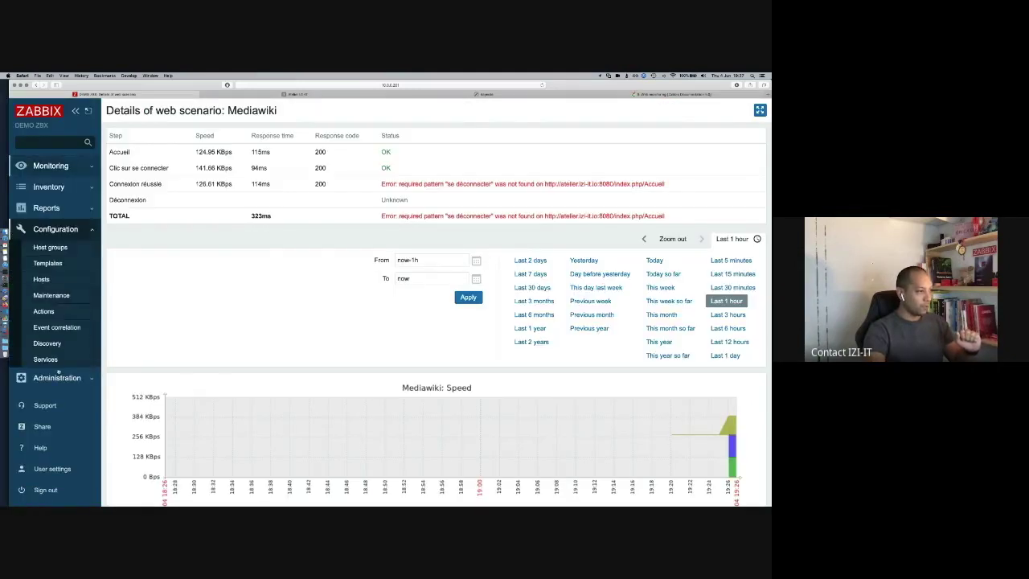
Step: Open step 3 'Connexion réussie' of atelier's Mediawiki scenario and edit its required string
{"action": "left_click", "coordinate": [41, 279]}
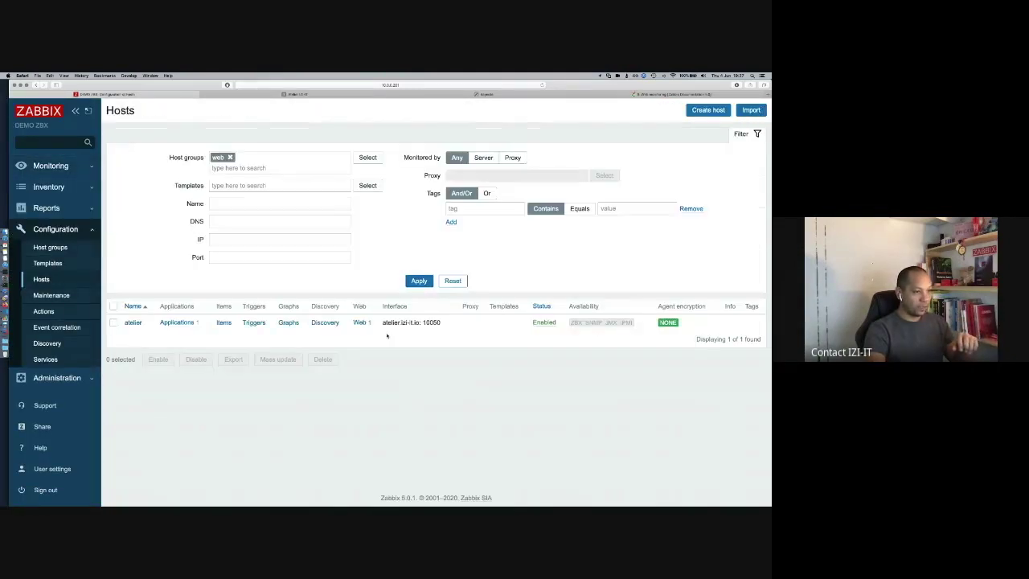
{"action": "left_click", "coordinate": [360, 322]}
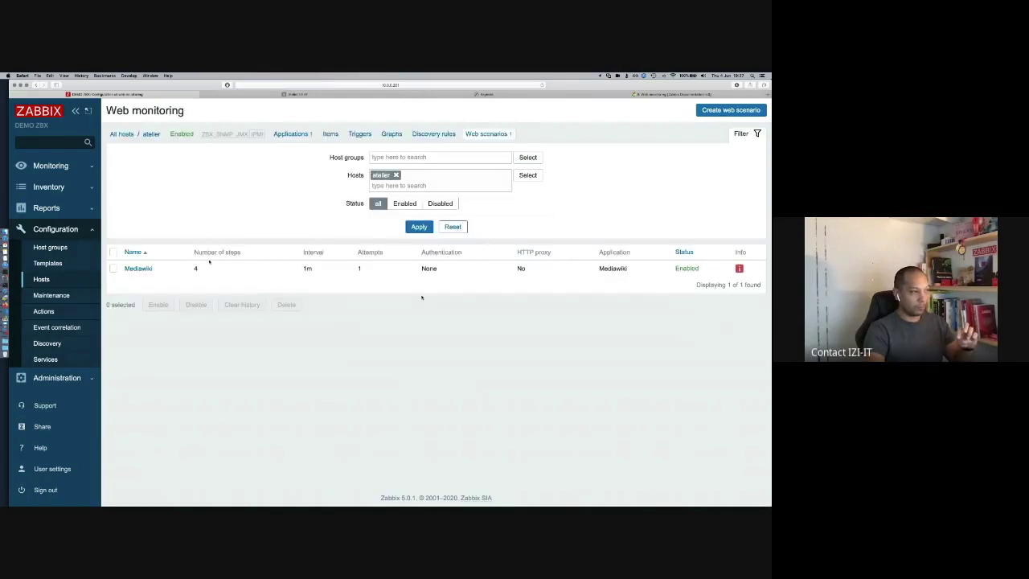
{"action": "left_click", "coordinate": [138, 268]}
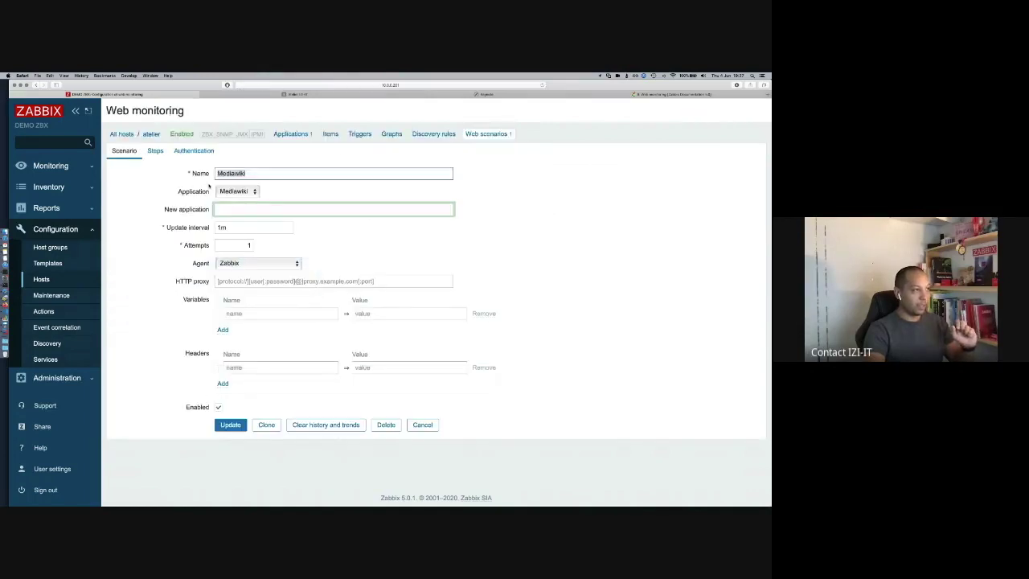
{"action": "left_click", "coordinate": [156, 151]}
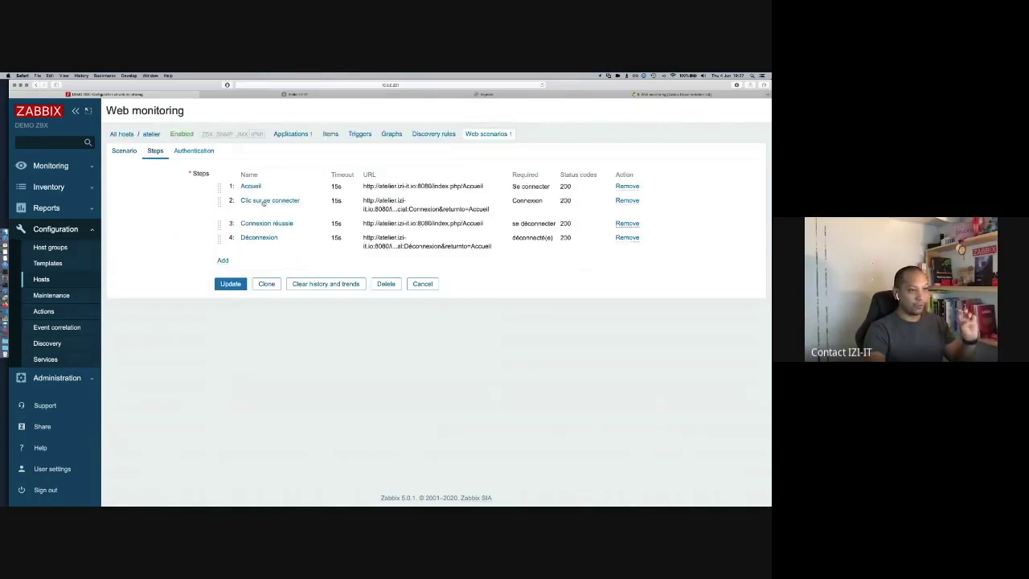
{"action": "left_click", "coordinate": [275, 224]}
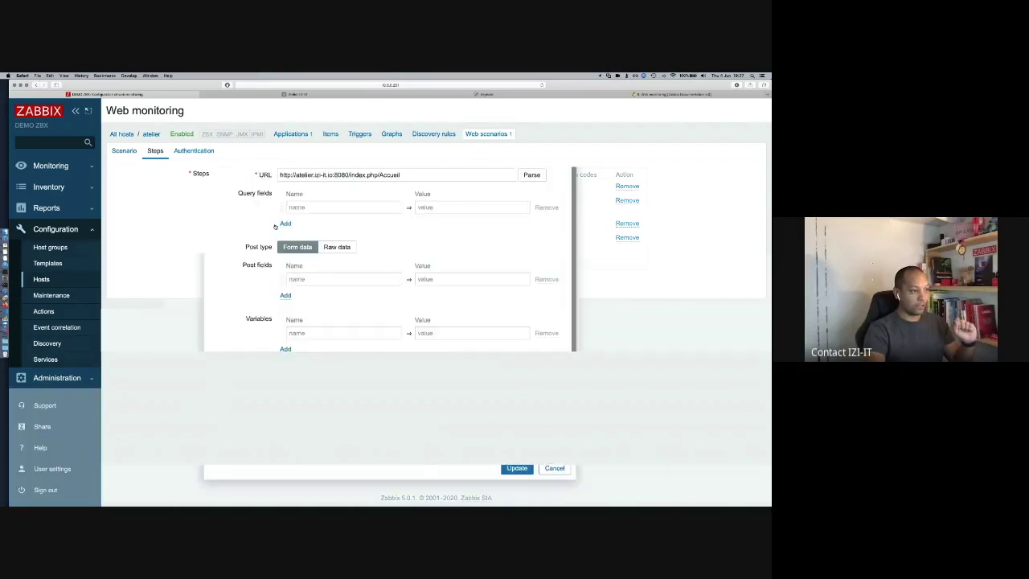
{"action": "scroll", "coordinate": [281, 430], "scroll_direction": "down", "scroll_amount": 3}
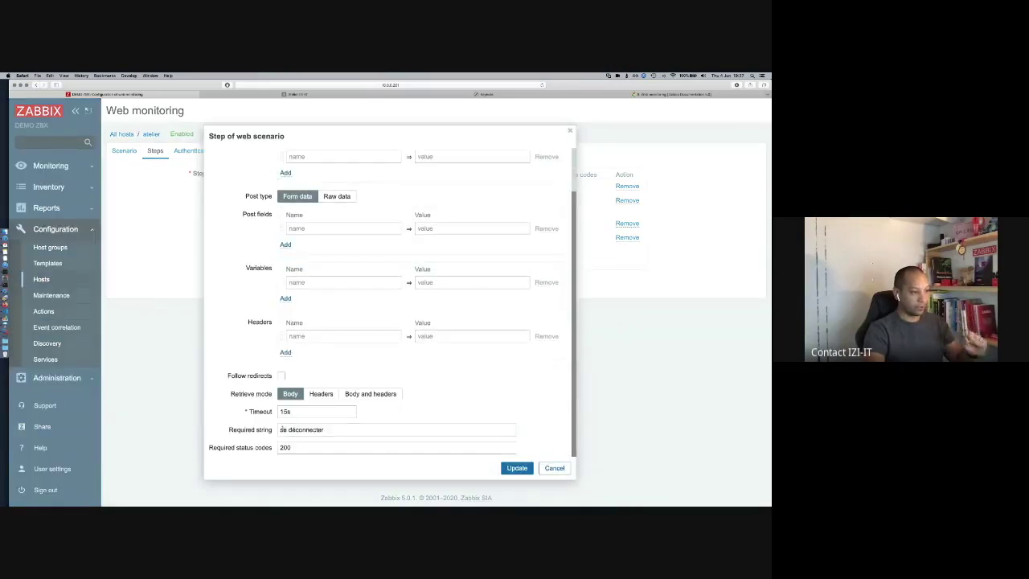
{"action": "left_click", "coordinate": [281, 430]}
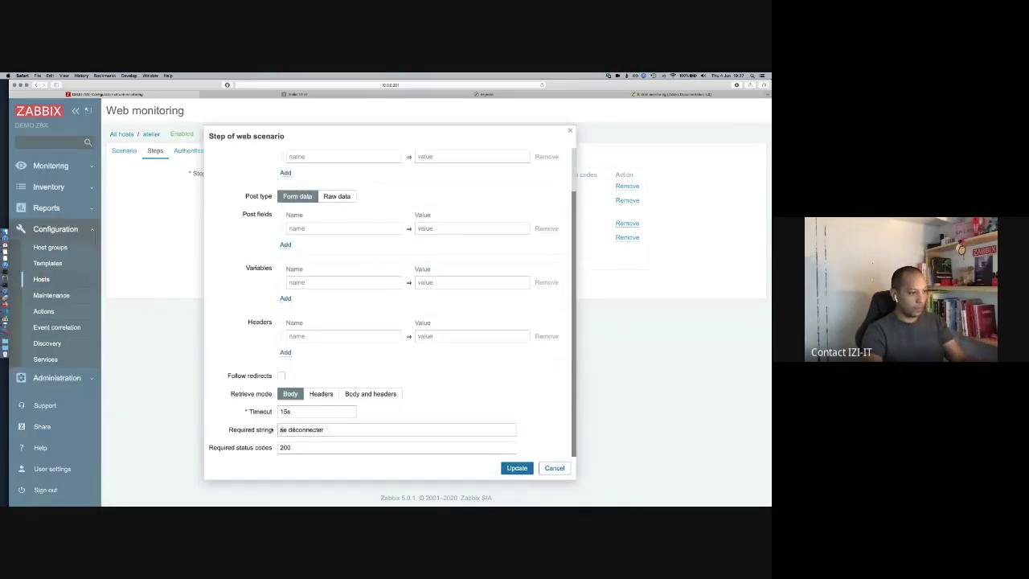
Step: Set the required string to 'Se déconnecter' per the wiki source, apply step 3, and save the scenario
{"action": "left_click", "coordinate": [295, 95]}
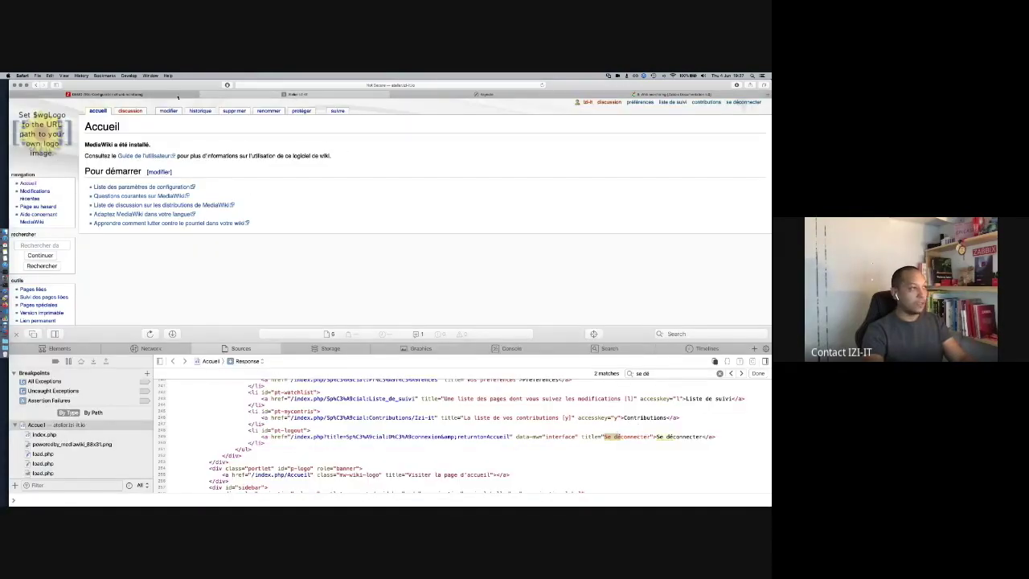
{"action": "left_click", "coordinate": [104, 94]}
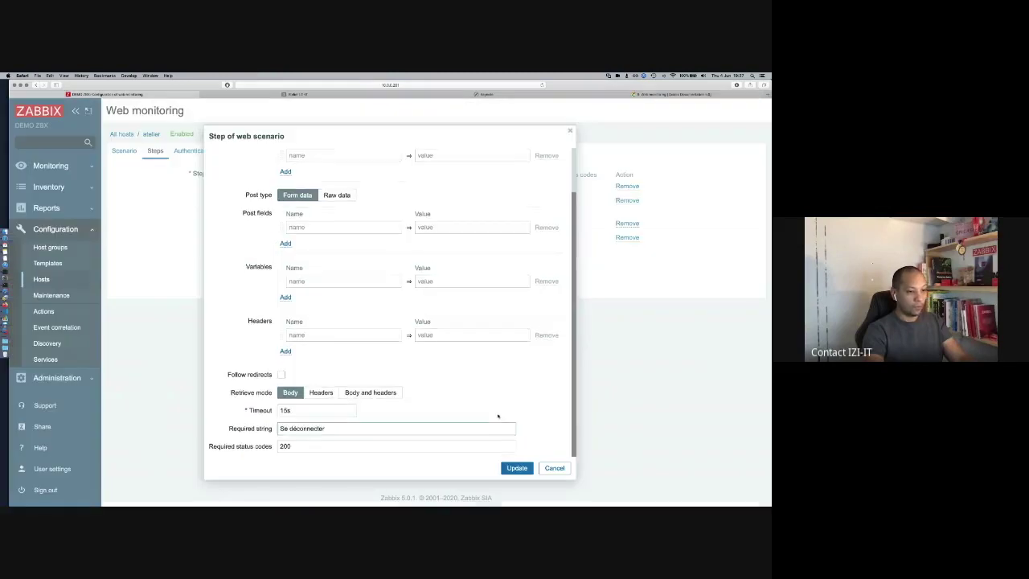
{"action": "left_click", "coordinate": [517, 468]}
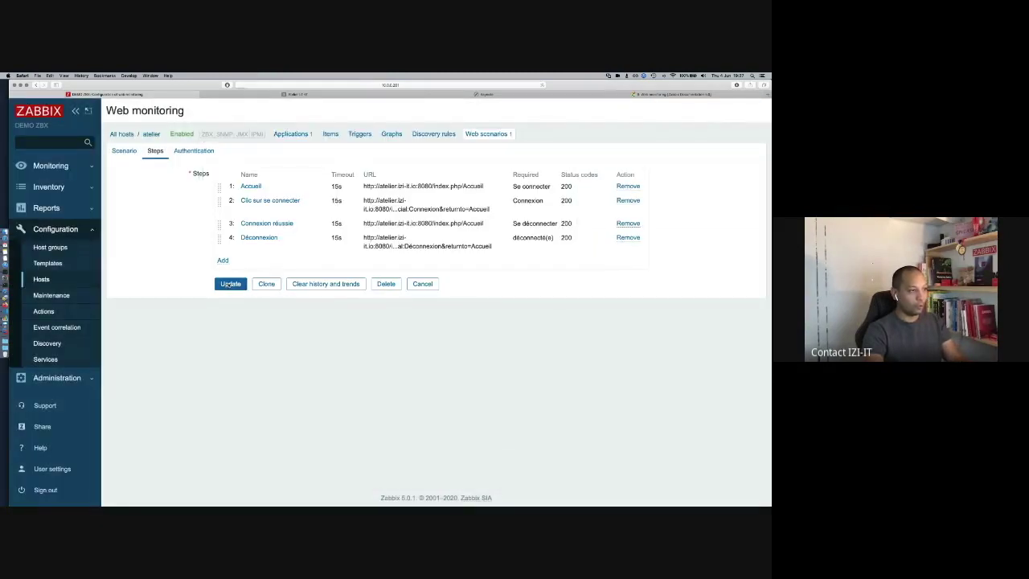
{"action": "left_click", "coordinate": [230, 284]}
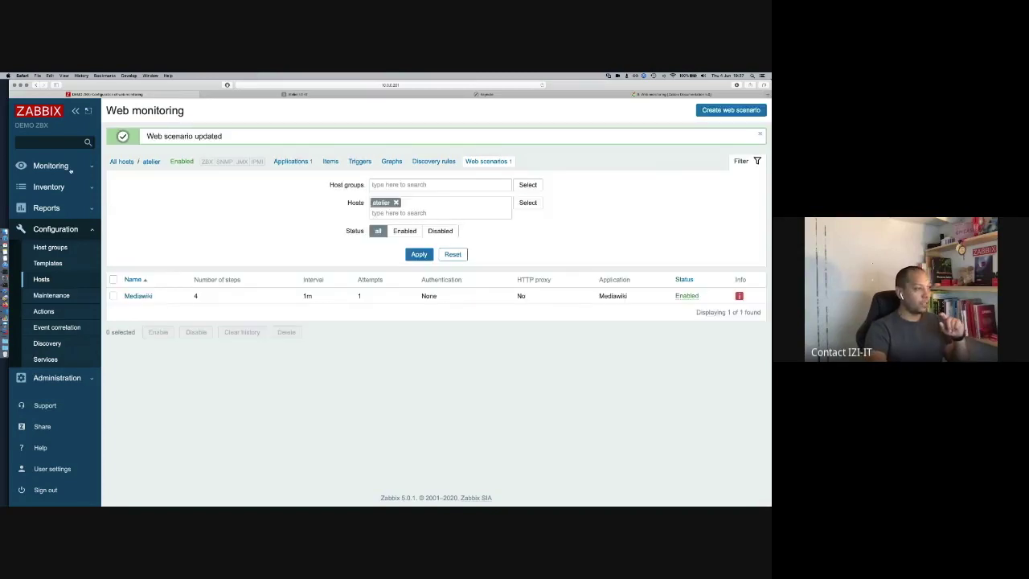
{"action": "left_click", "coordinate": [69, 167]}
Step: Refresh atelier's web monitoring results, still showing step 3's 'Se déconnecter' not found, then return to the wiki source
{"action": "left_click", "coordinate": [42, 216]}
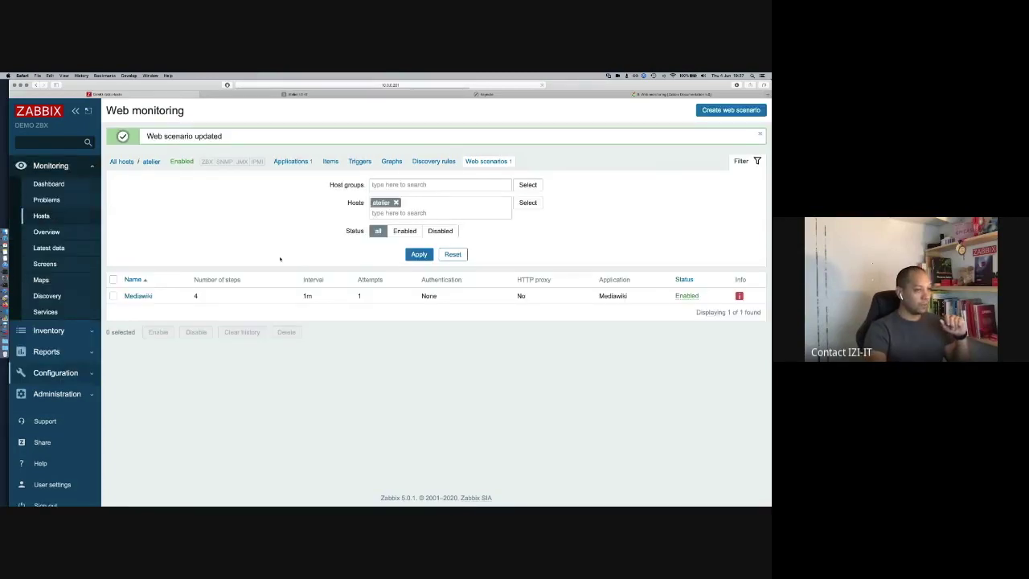
{"action": "left_click", "coordinate": [735, 330]}
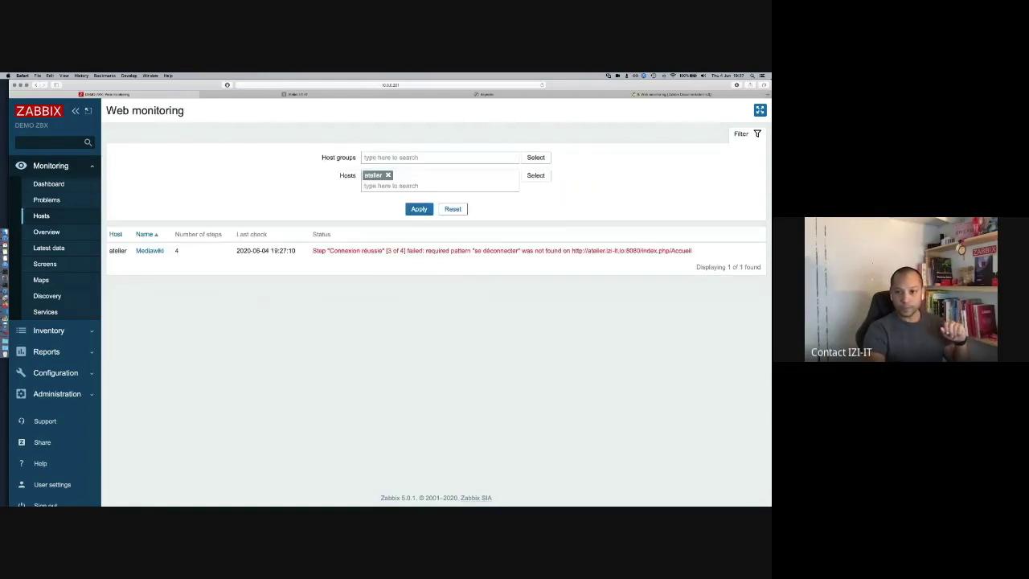
{"action": "key", "text": "super+Tab"}
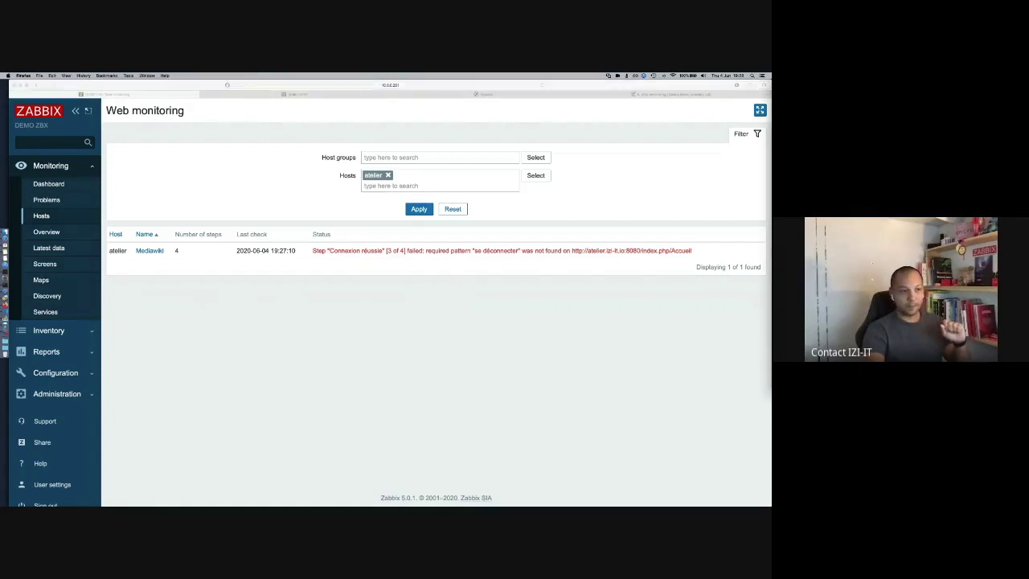
{"action": "left_click", "coordinate": [422, 233]}
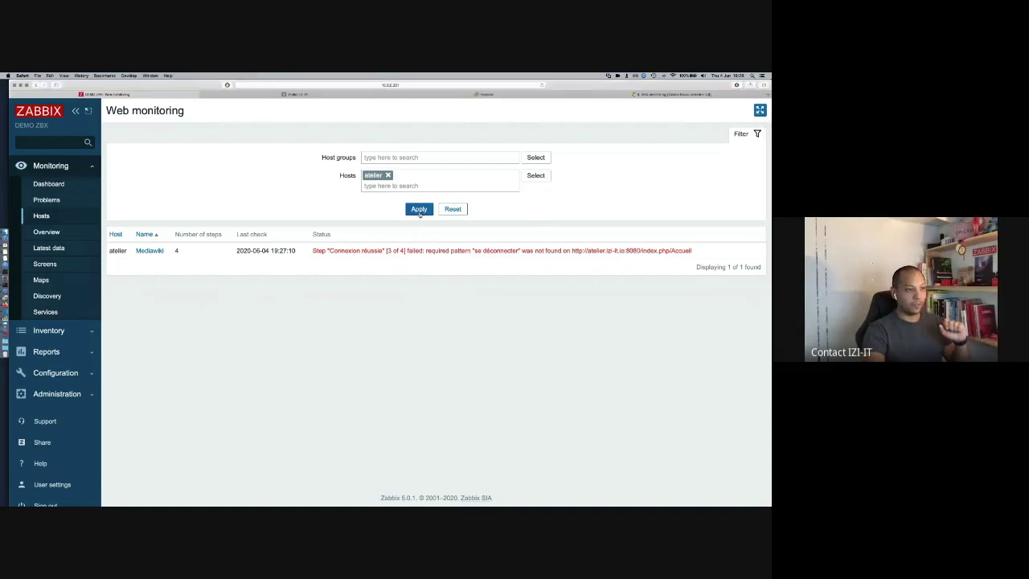
{"action": "left_click", "coordinate": [419, 209]}
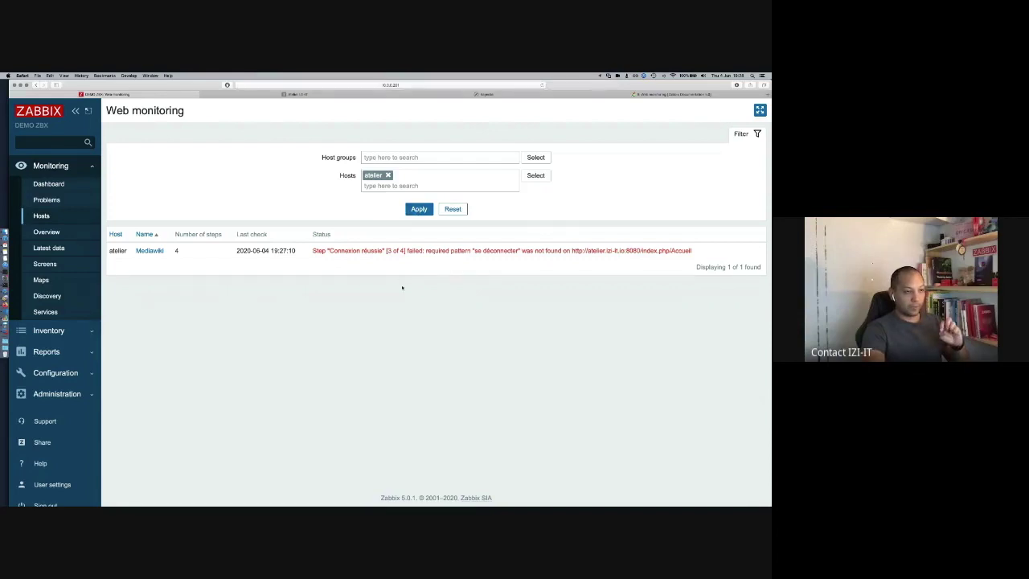
{"action": "left_click", "coordinate": [417, 210]}
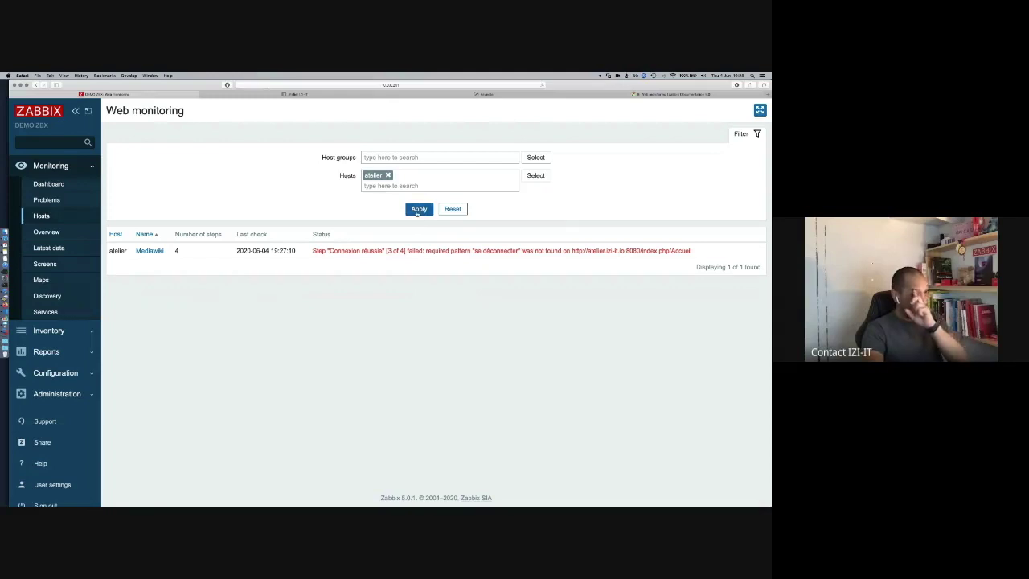
{"action": "left_click", "coordinate": [408, 209]}
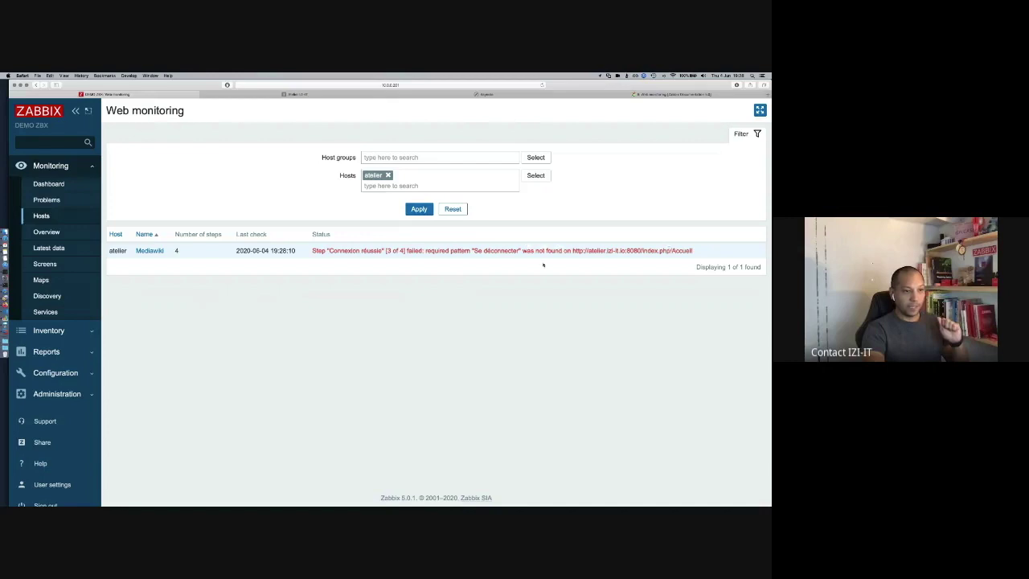
{"action": "left_click", "coordinate": [303, 95]}
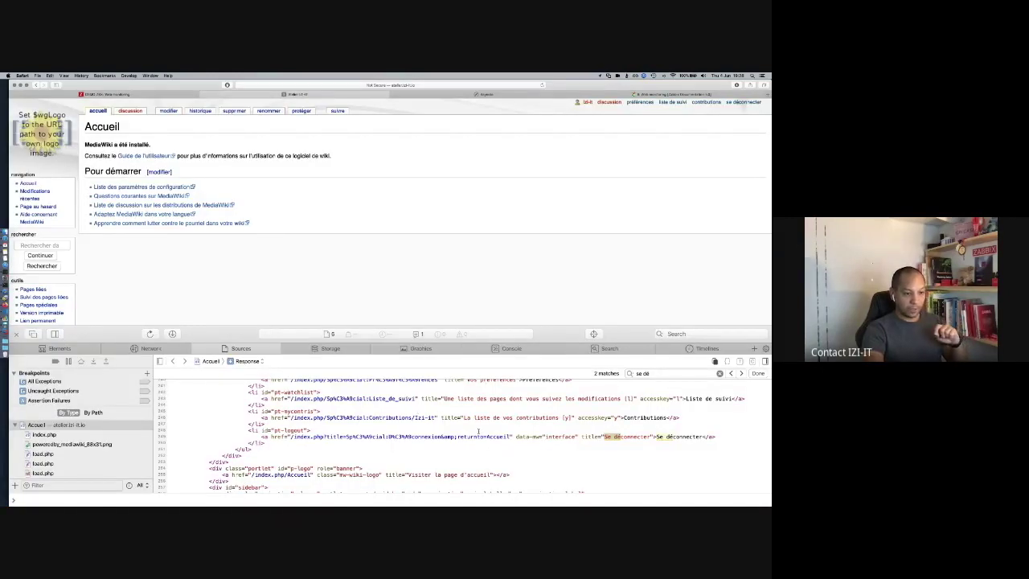
Step: Scroll the wiki source back to the logout link, then open Zabbix's Mediawiki scenario step details
{"action": "scroll", "coordinate": [478, 432], "scroll_direction": "down", "scroll_amount": 1}
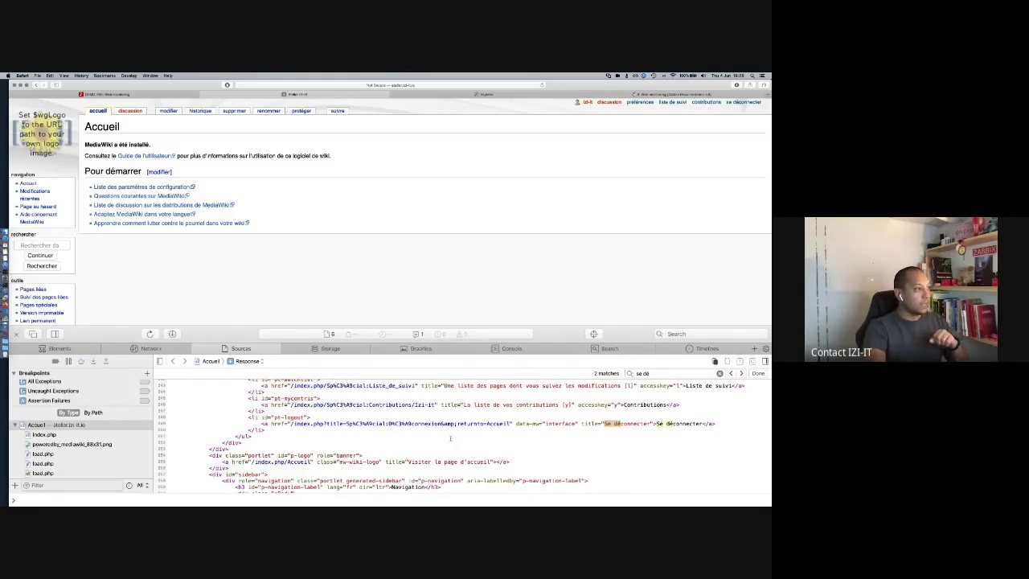
{"action": "scroll", "coordinate": [450, 438], "scroll_direction": "down", "scroll_amount": 1}
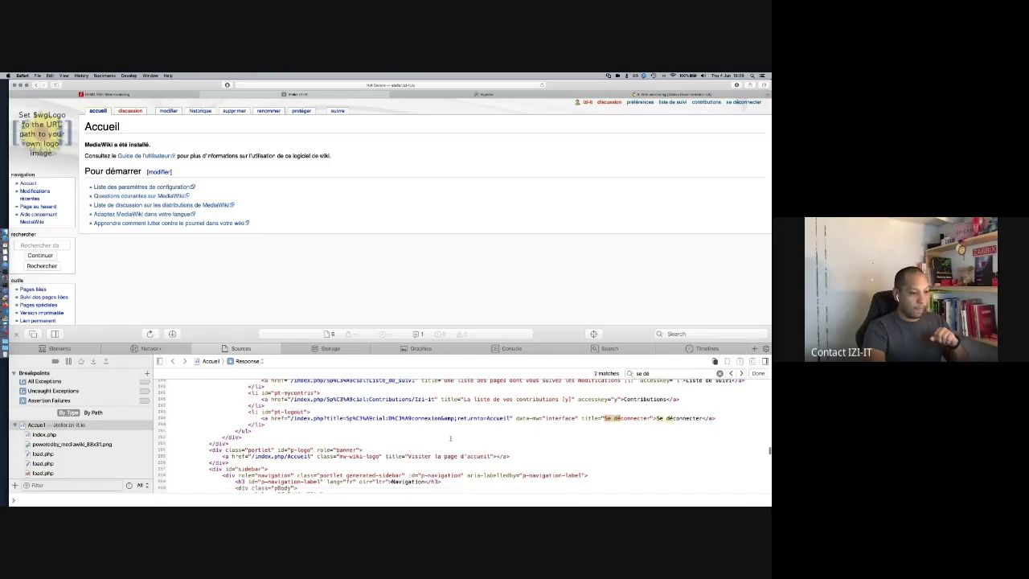
{"action": "scroll", "coordinate": [450, 438], "scroll_direction": "down", "scroll_amount": 5}
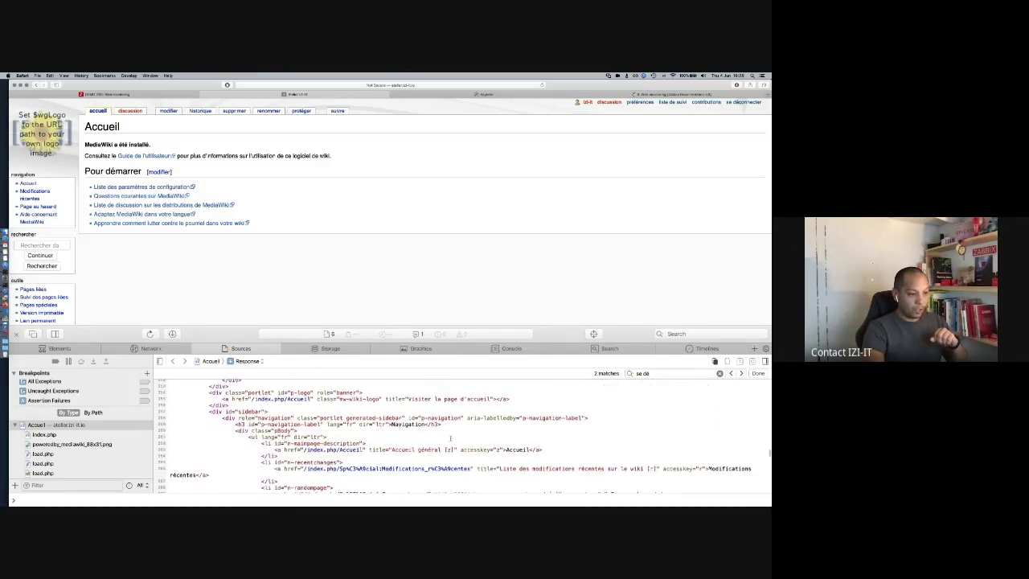
{"action": "scroll", "coordinate": [450, 438], "scroll_direction": "down", "scroll_amount": 1}
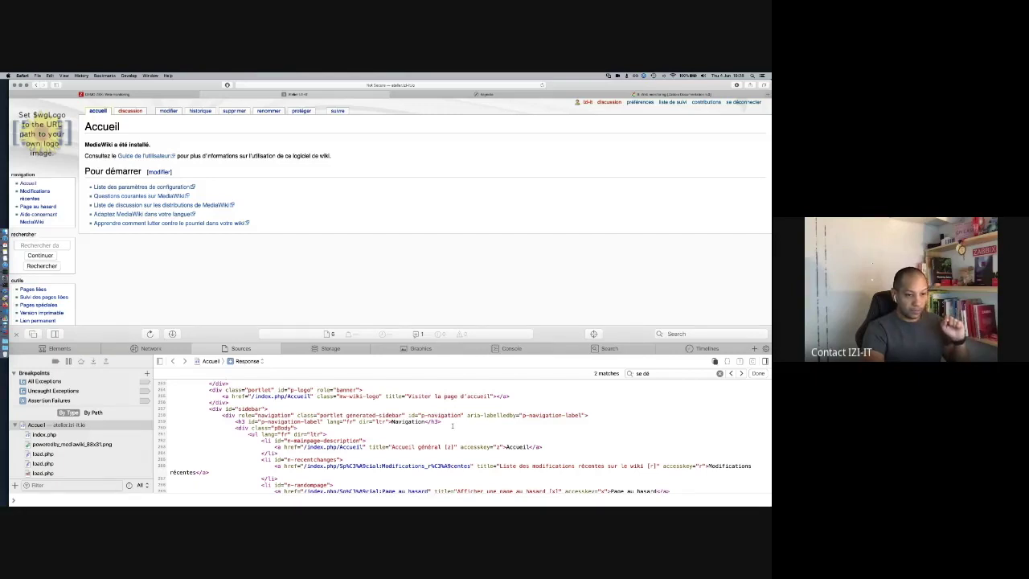
{"action": "scroll", "coordinate": [453, 426], "scroll_direction": "down", "scroll_amount": 5}
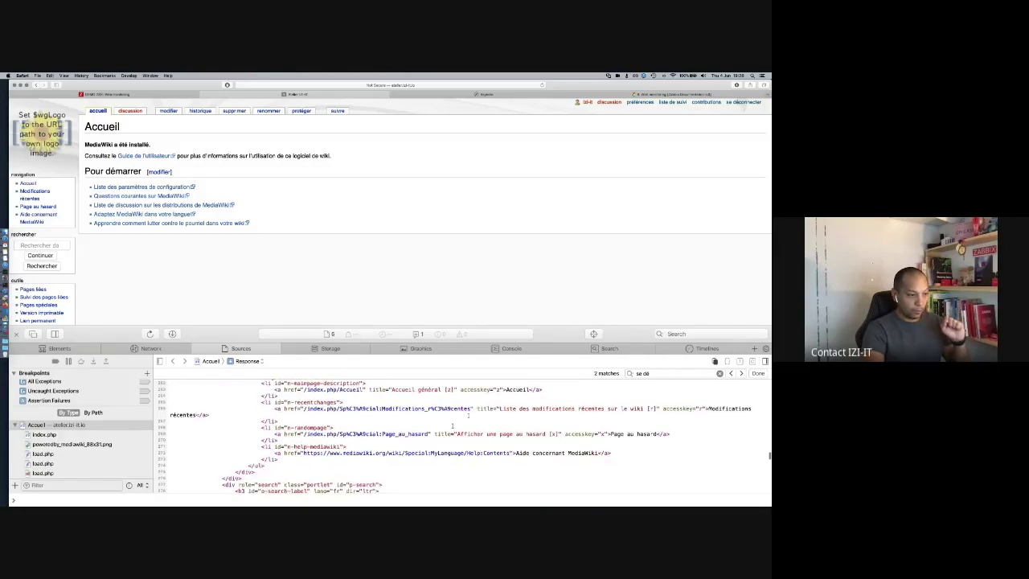
{"action": "scroll", "coordinate": [458, 421], "scroll_direction": "down", "scroll_amount": 8}
{"action": "scroll", "coordinate": [468, 415], "scroll_direction": "down", "scroll_amount": 3}
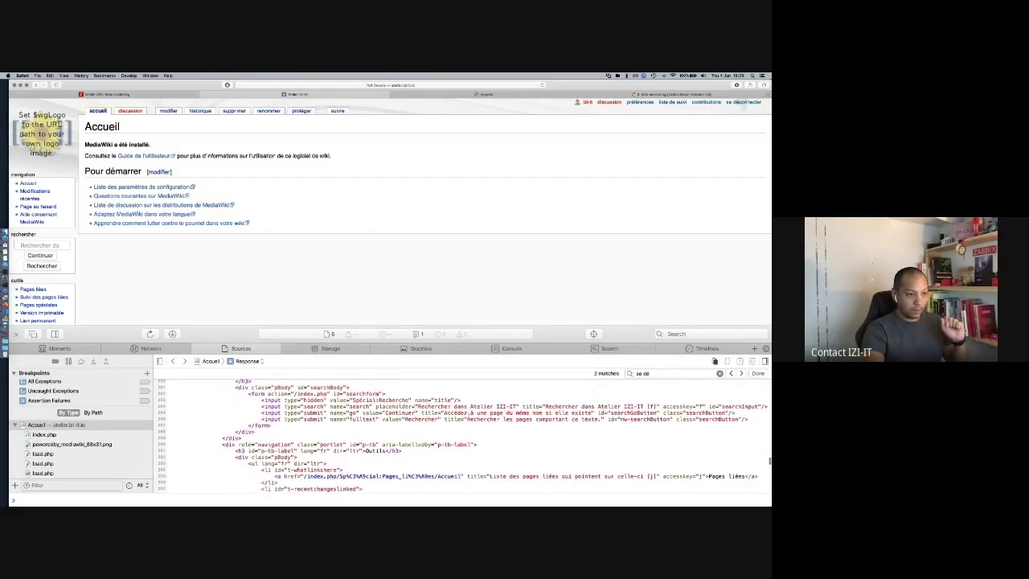
{"action": "scroll", "coordinate": [468, 416], "scroll_direction": "down", "scroll_amount": 5}
{"action": "scroll", "coordinate": [468, 415], "scroll_direction": "up", "scroll_amount": 10}
{"action": "scroll", "coordinate": [467, 415], "scroll_direction": "up", "scroll_amount": 8}
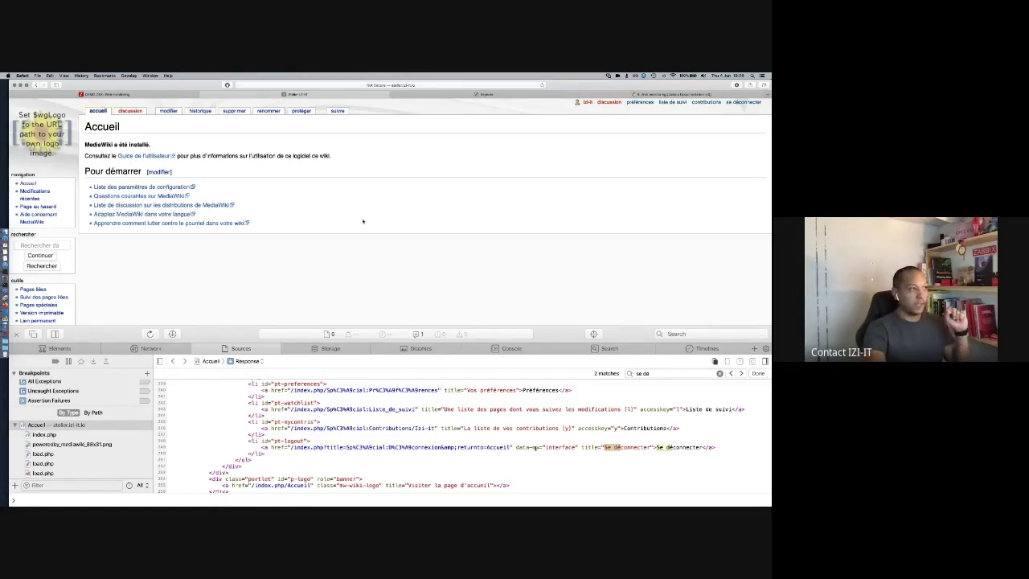
{"action": "left_click", "coordinate": [151, 94]}
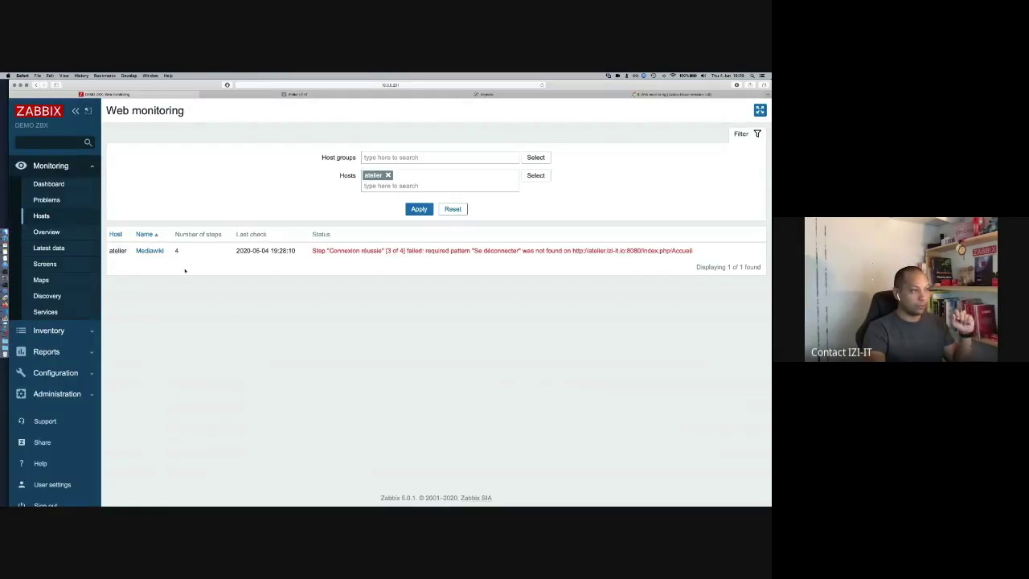
{"action": "left_click", "coordinate": [149, 251]}
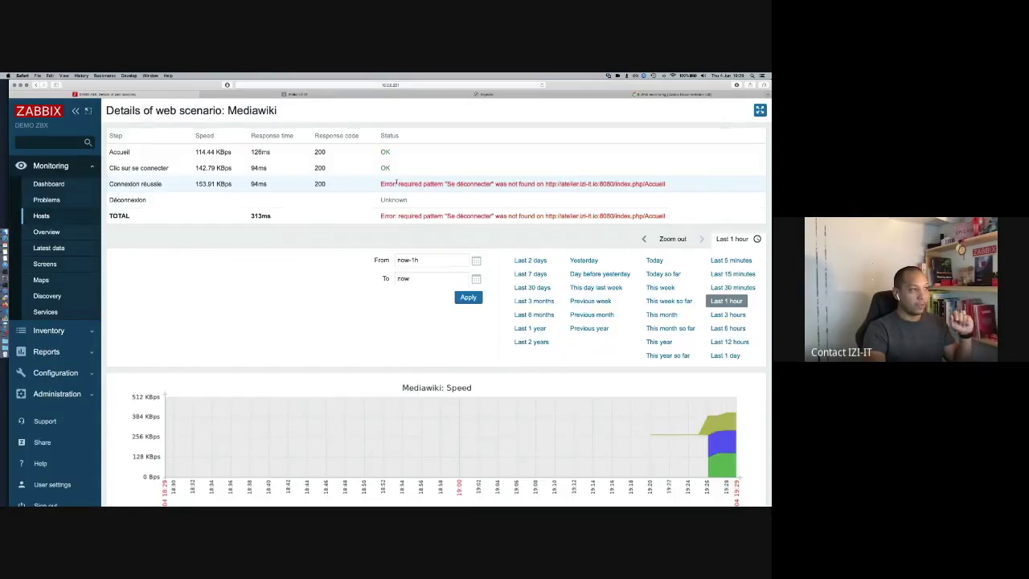
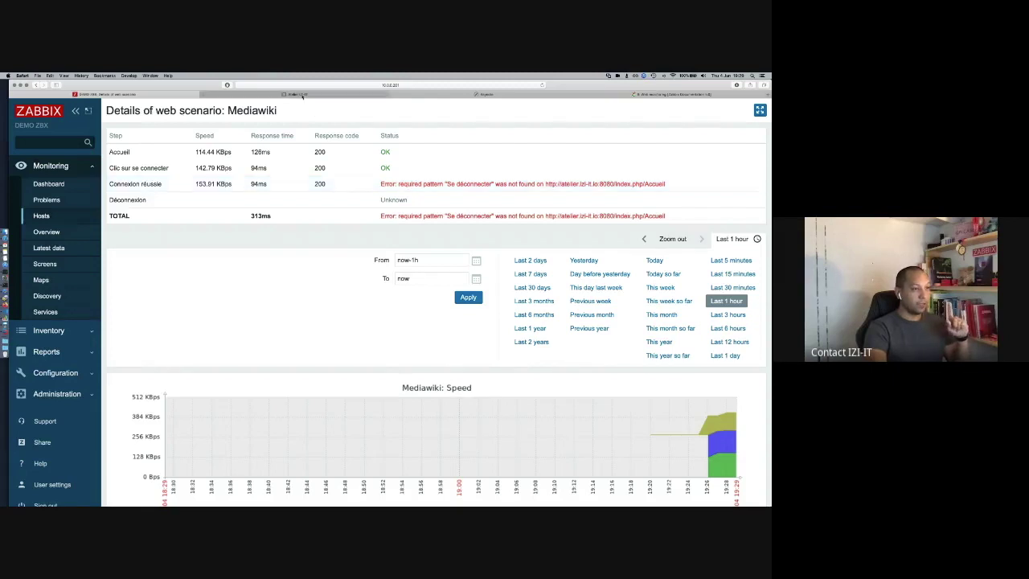
Step: Open the Pour démarrer section of the MediaWiki Accueil page in the section editor
{"action": "left_click", "coordinate": [302, 95]}
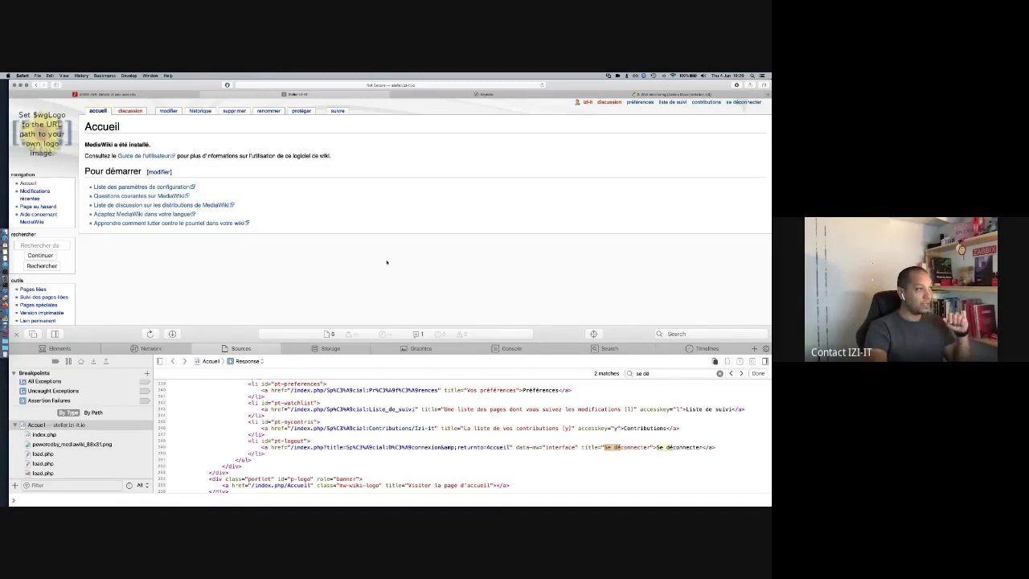
{"action": "scroll", "coordinate": [386, 262], "scroll_direction": "down", "scroll_amount": 2}
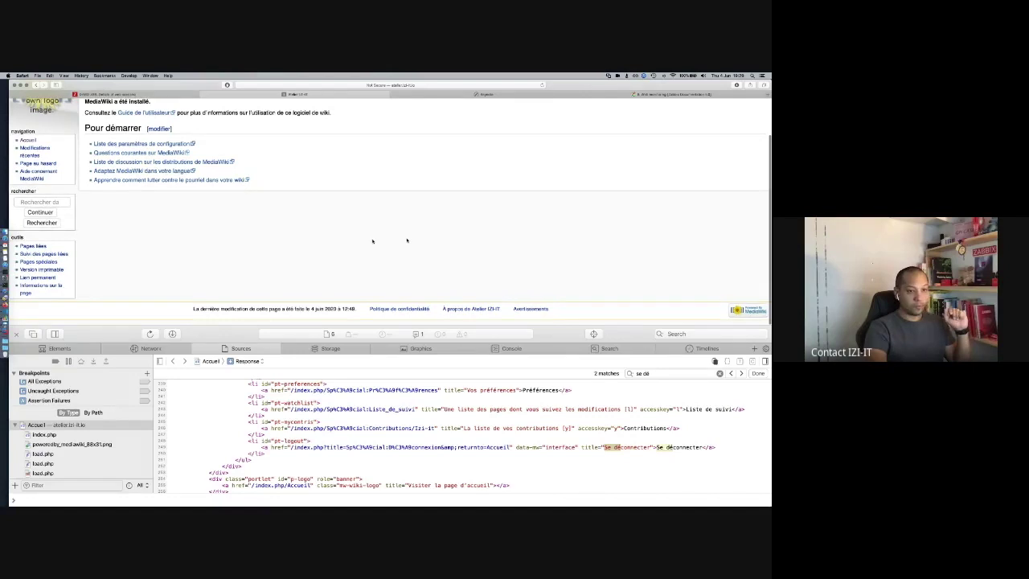
{"action": "scroll", "coordinate": [407, 240], "scroll_direction": "up", "scroll_amount": 2}
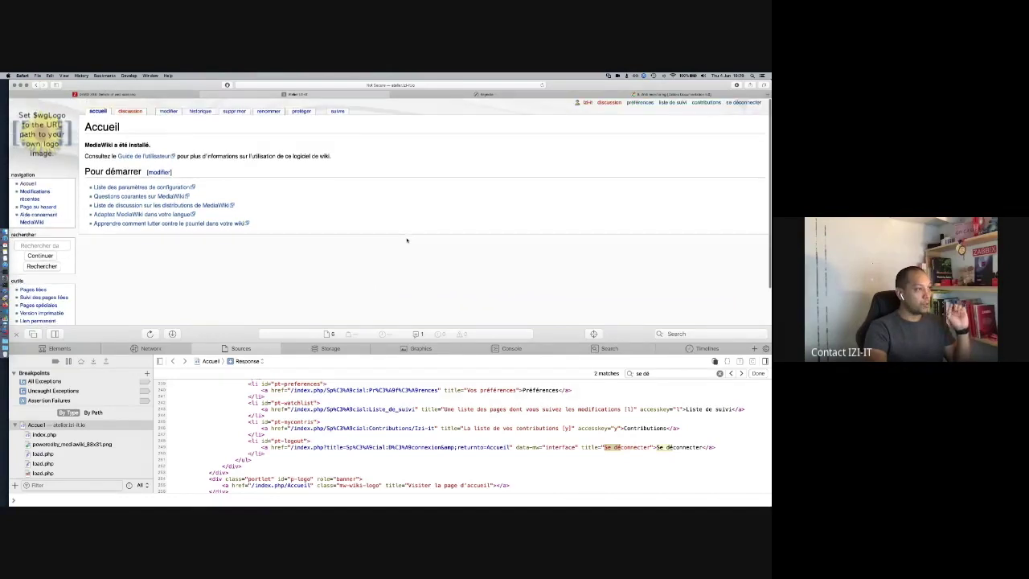
{"action": "left_click", "coordinate": [160, 171]}
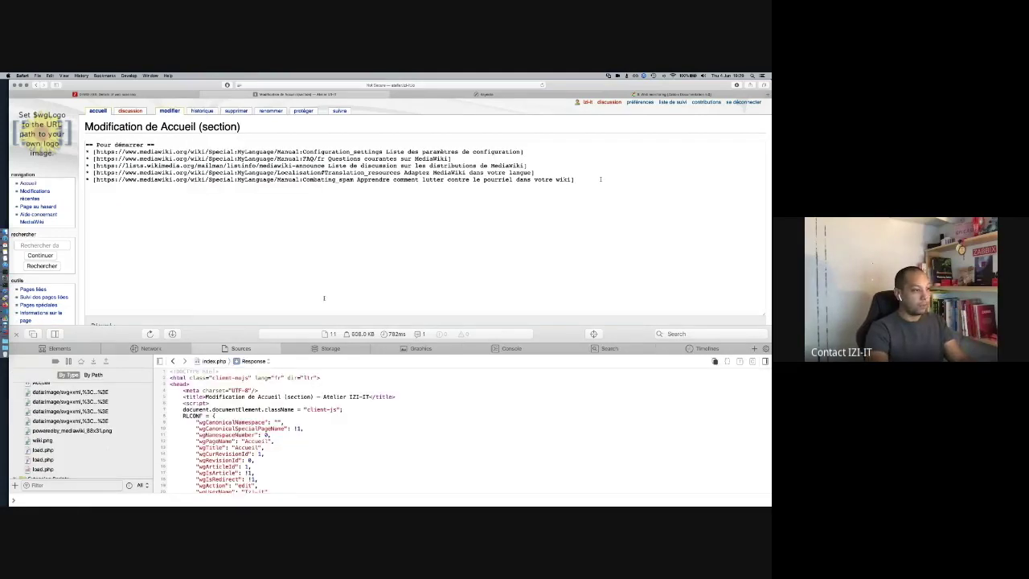
Step: Add a '* Je suis connecté' bullet at the end of Pour démarrer and save the section
{"action": "left_click", "coordinate": [15, 334]}
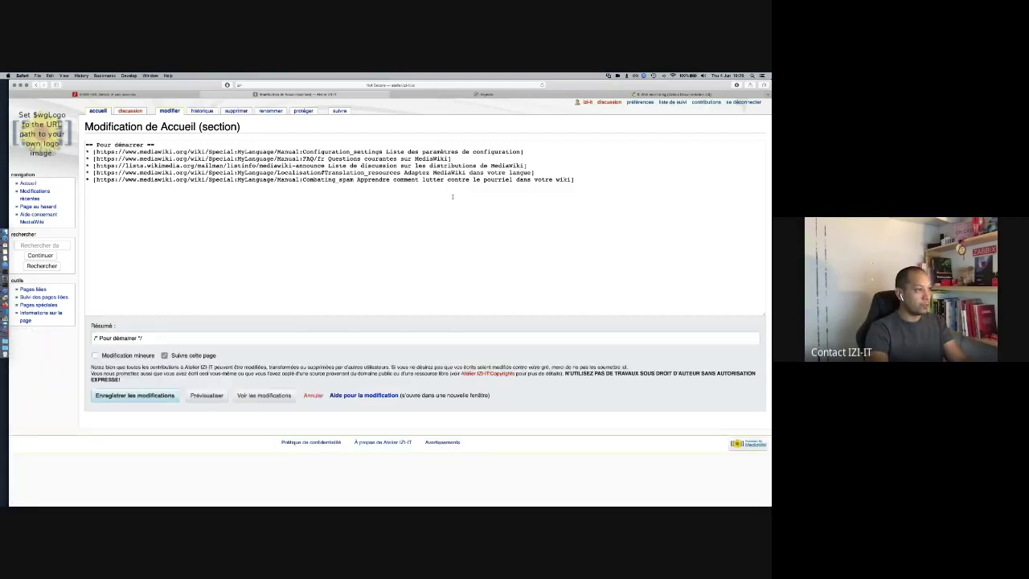
{"action": "left_click", "coordinate": [578, 181]}
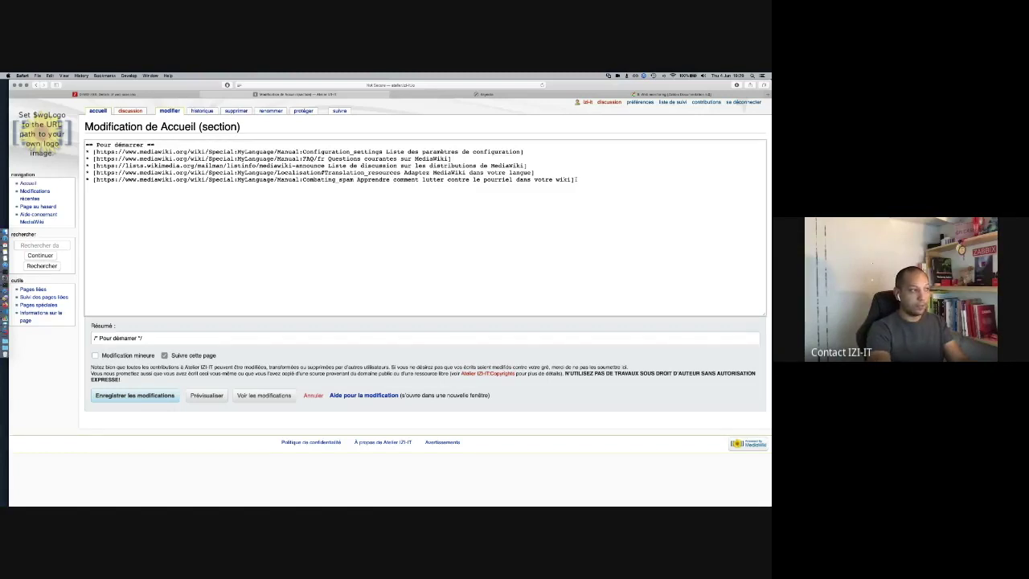
{"action": "type", "text": "* "}
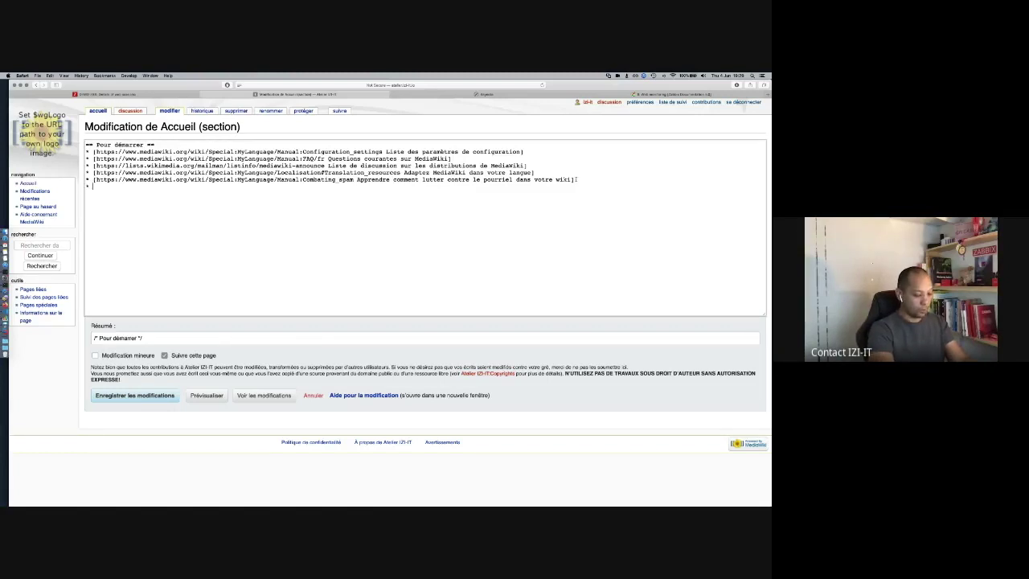
{"action": "type", "text": "Je suis connecté"}
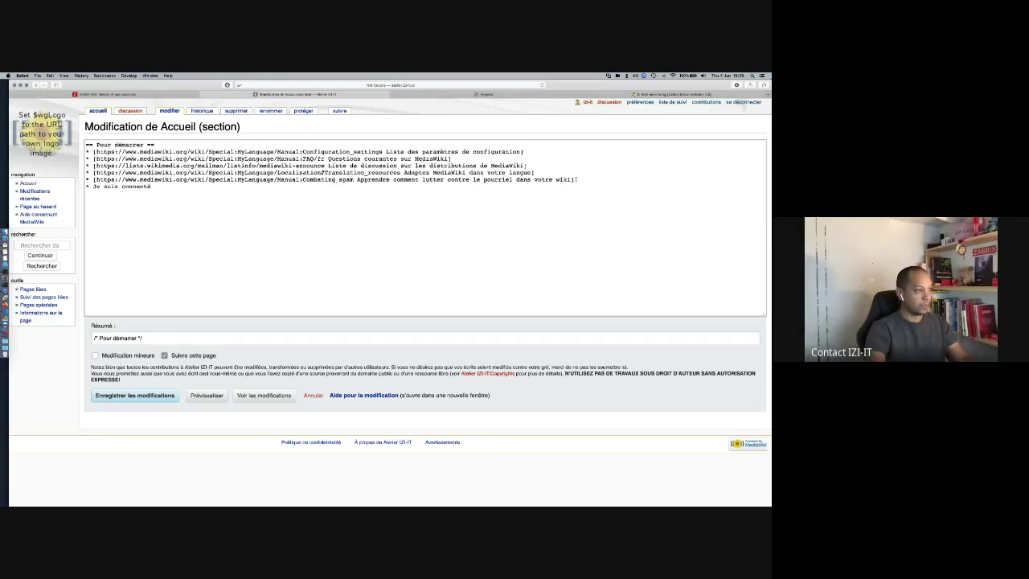
{"action": "left_click", "coordinate": [134, 395]}
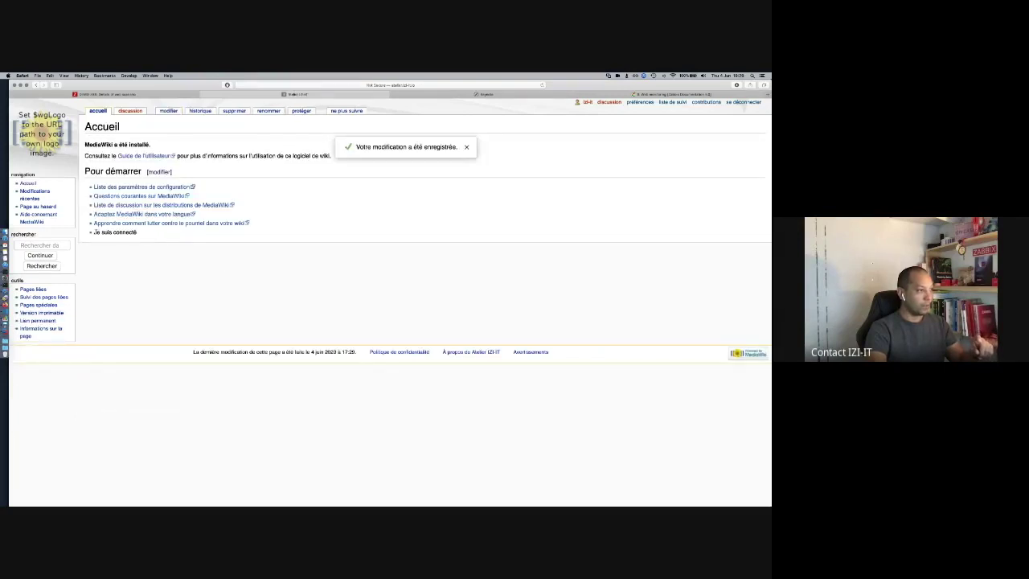
Step: Reload the Accueil page without the section anchor to check the new Je suis connecté item
{"action": "left_click_drag", "start_coordinate": [93, 231], "coordinate": [137, 232]}
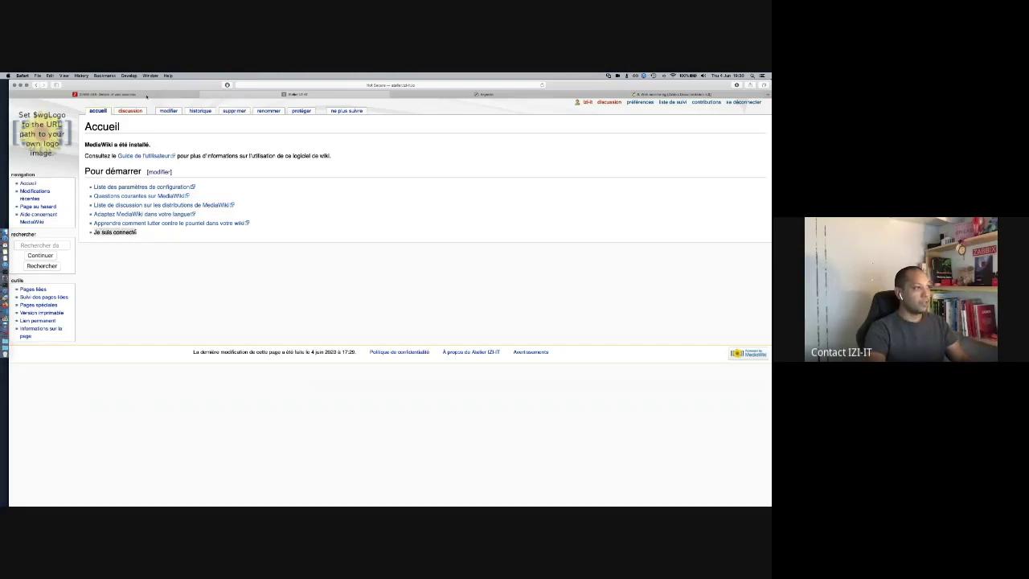
{"action": "left_click", "coordinate": [429, 85]}
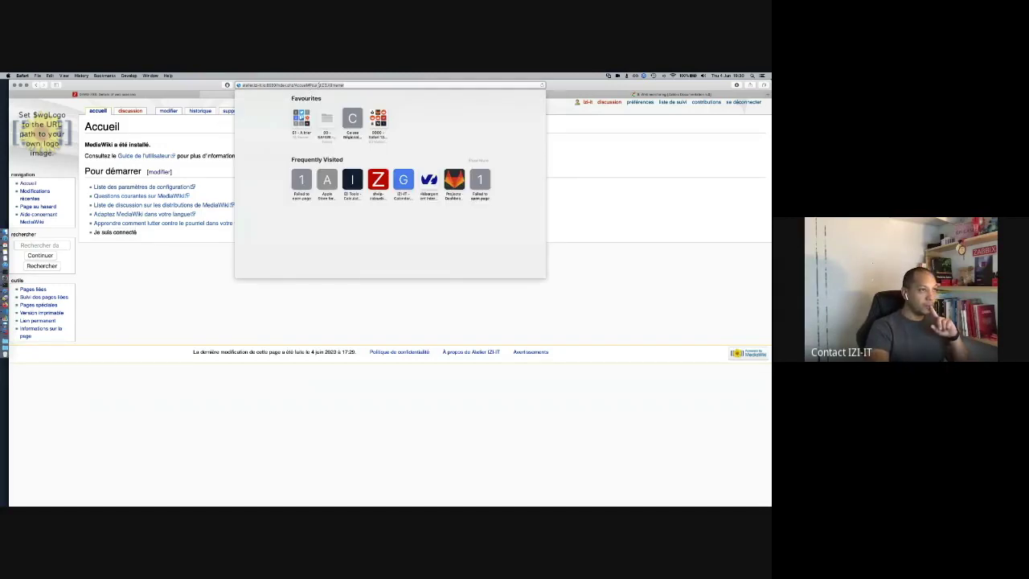
{"action": "left_click", "coordinate": [308, 85]}
{"action": "left_click_drag", "start_coordinate": [309, 86], "coordinate": [363, 84]}
{"action": "key", "text": "BackSpace"}
{"action": "key", "text": "Return"}
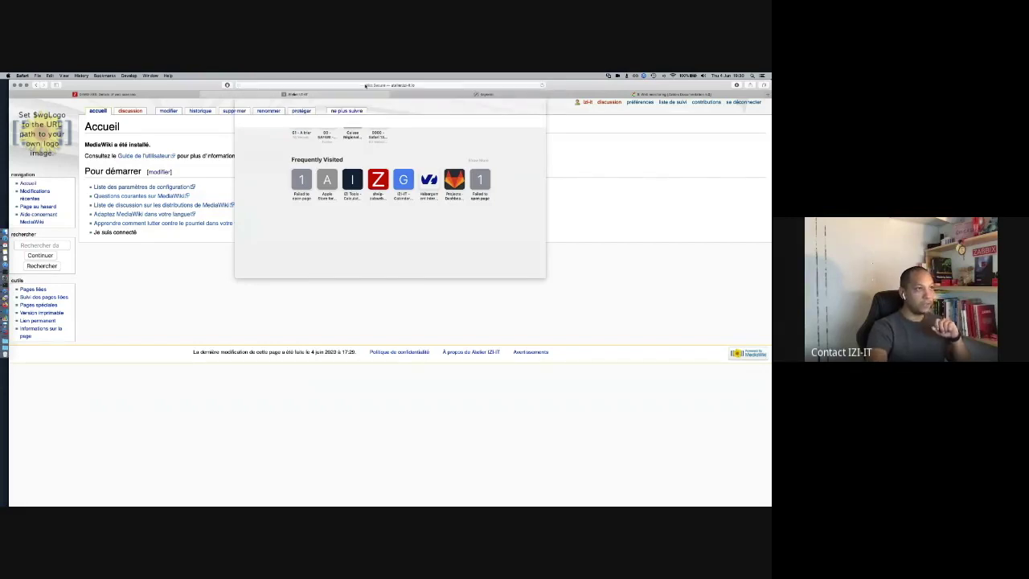
{"action": "left_click", "coordinate": [381, 86]}
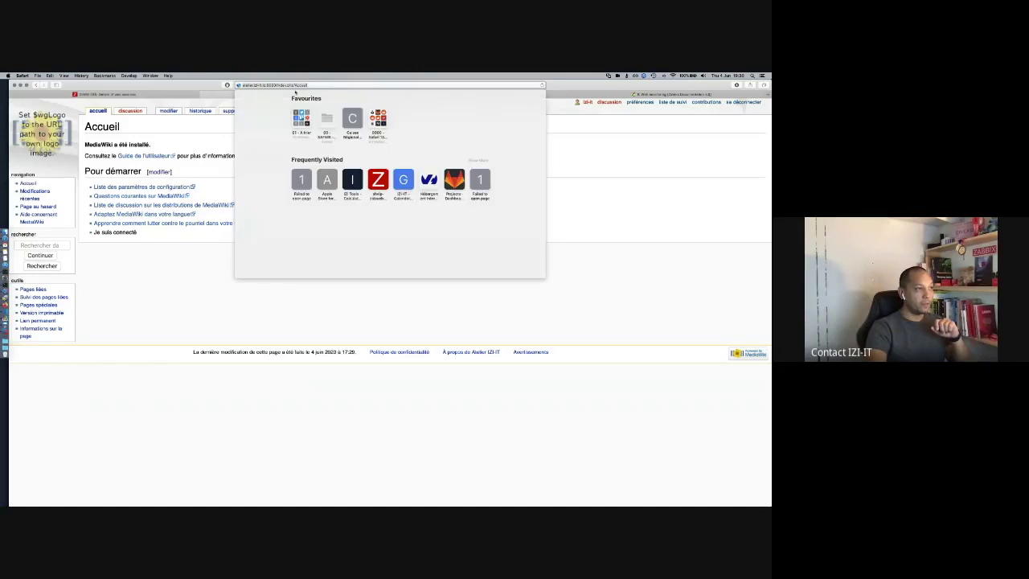
{"action": "left_click", "coordinate": [160, 250]}
Step: Show the steps of host atelier's Mediawiki web scenario in Zabbix
{"action": "key", "text": "ctrl+shift+Tab"}
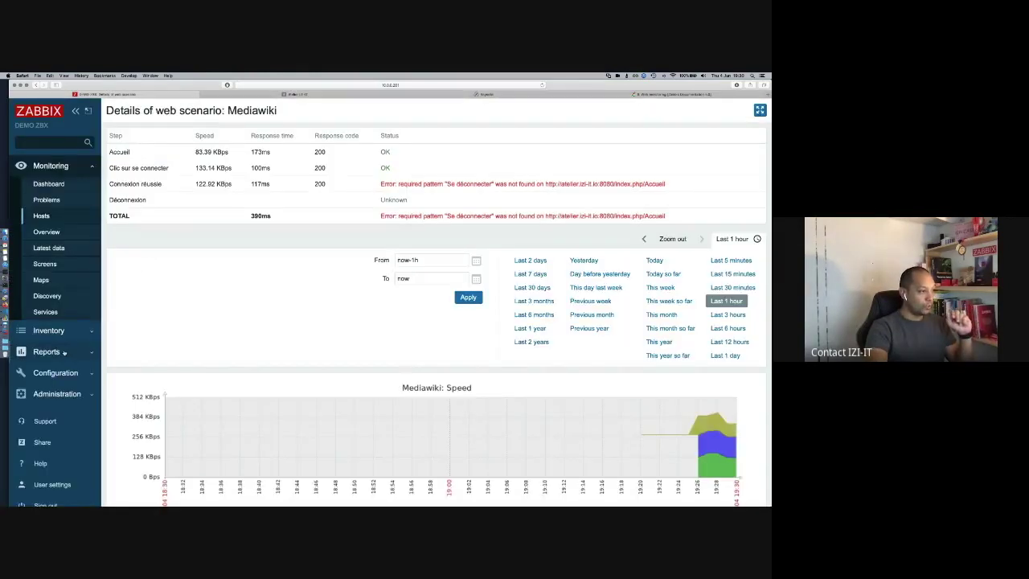
{"action": "left_click", "coordinate": [56, 371]}
{"action": "left_click", "coordinate": [48, 280]}
{"action": "left_click", "coordinate": [360, 322]}
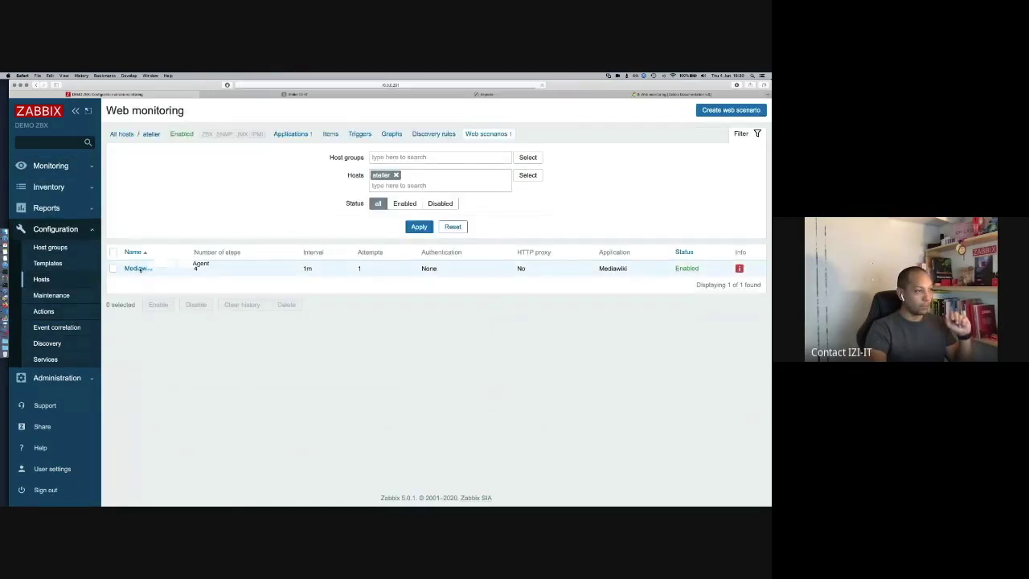
{"action": "left_click", "coordinate": [139, 269]}
{"action": "left_click", "coordinate": [155, 150]}
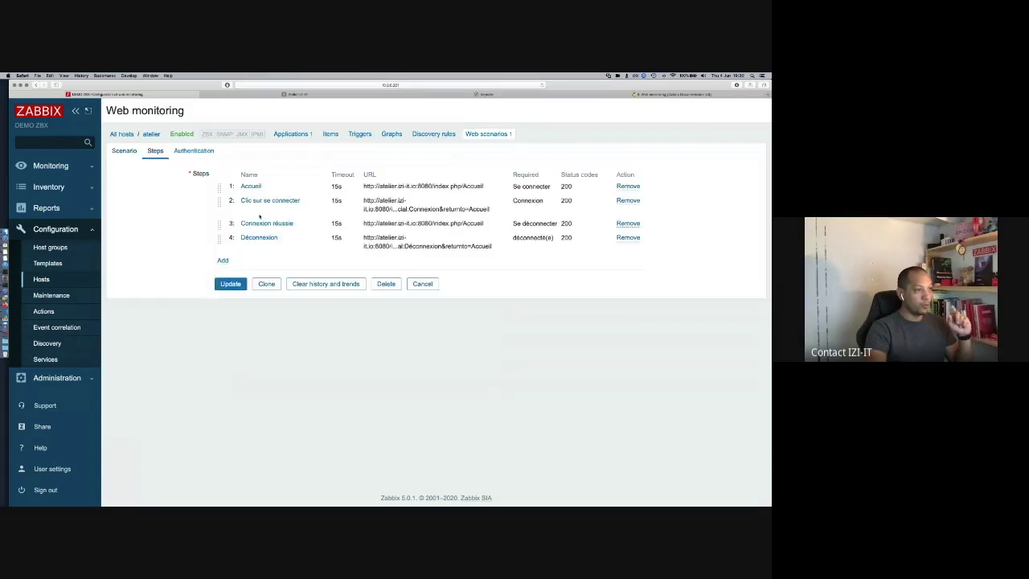
Step: Change the Connexion réussie step's required string to 'Je suis connect' and save the scenario
{"action": "left_click", "coordinate": [285, 224]}
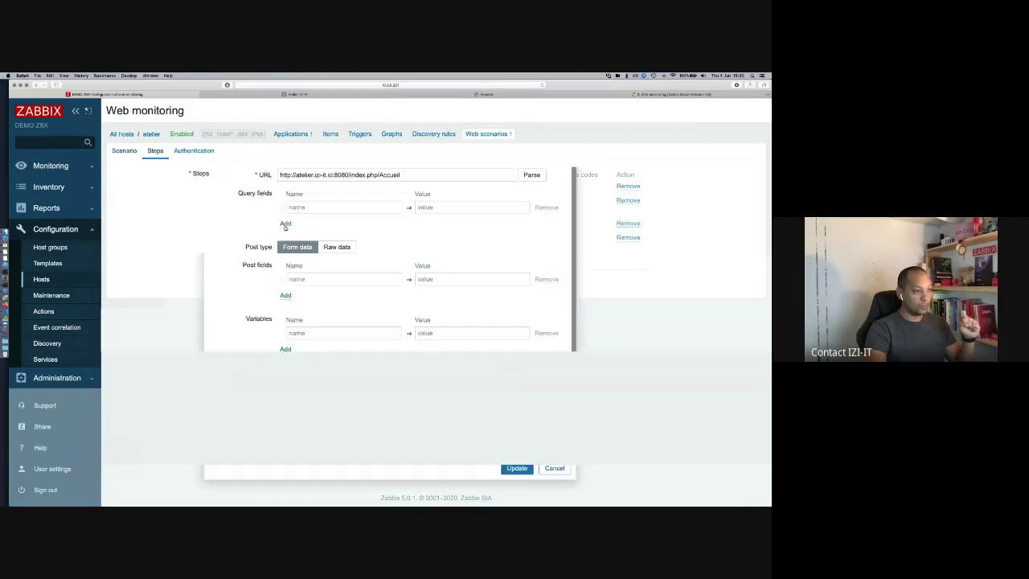
{"action": "scroll", "coordinate": [329, 380], "scroll_direction": "down", "scroll_amount": 2}
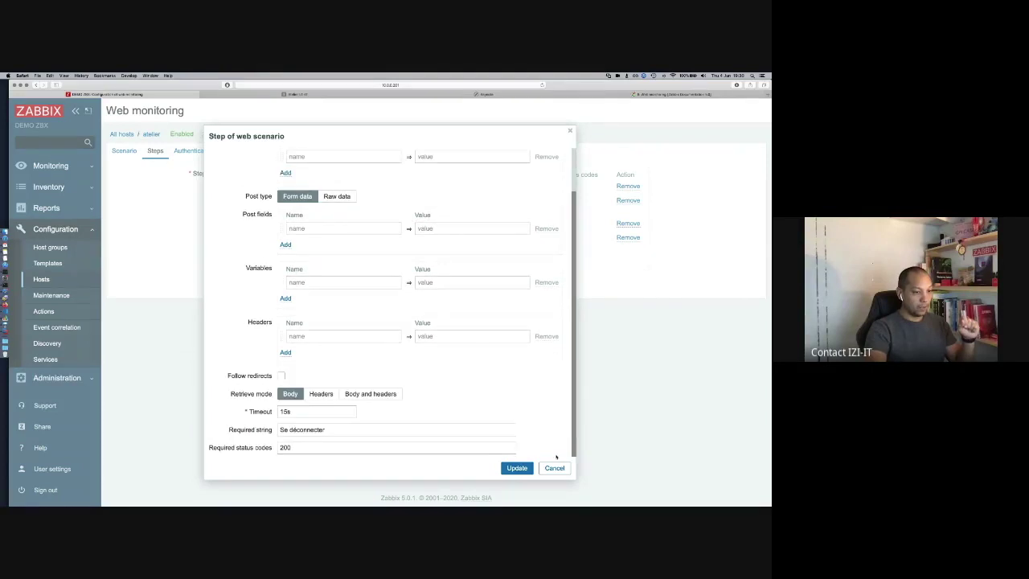
{"action": "triple_click", "coordinate": [299, 430]}
{"action": "type", "text": "Je suis connect"}
{"action": "left_click", "coordinate": [515, 469]}
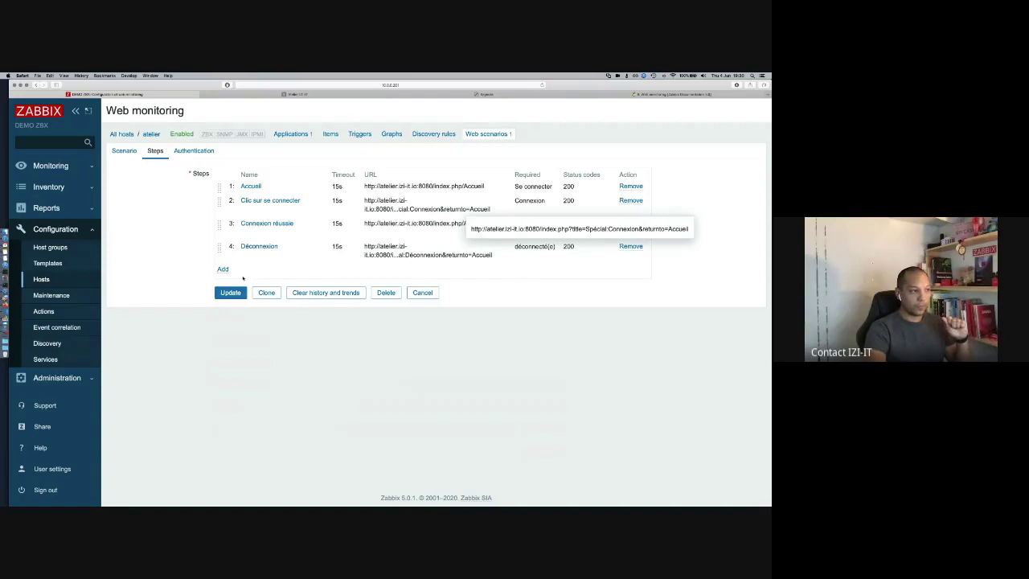
{"action": "left_click", "coordinate": [231, 293]}
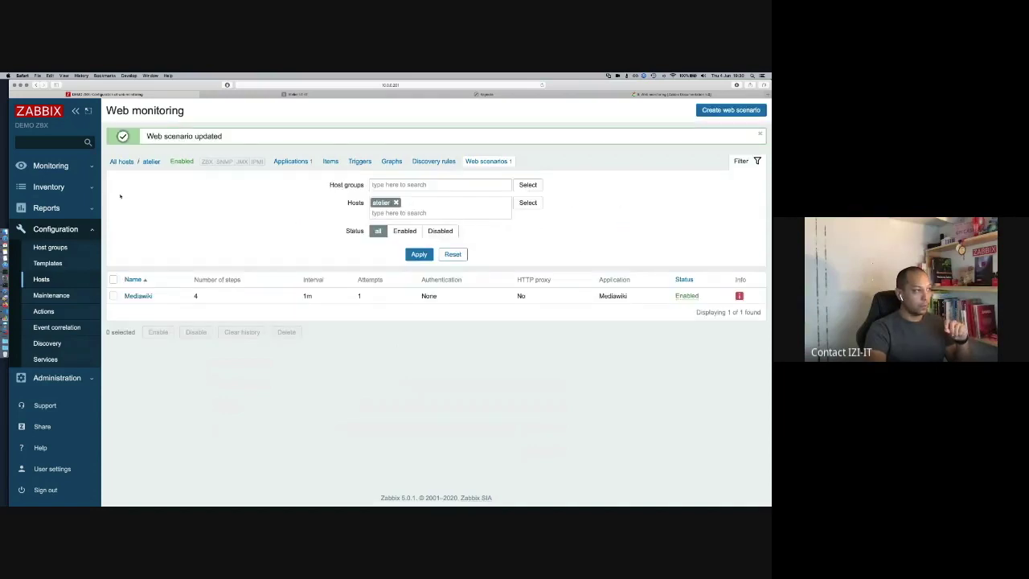
Step: Show the Web monitoring results for host atelier
{"action": "left_click", "coordinate": [55, 167]}
{"action": "left_click_drag", "start_coordinate": [41, 215], "coordinate": [280, 105]}
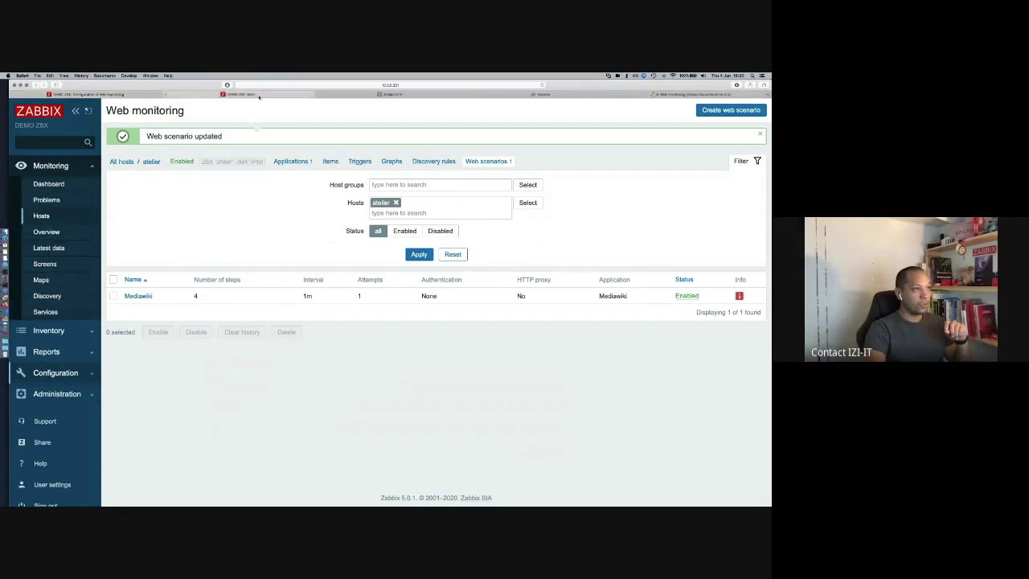
{"action": "left_click", "coordinate": [737, 330]}
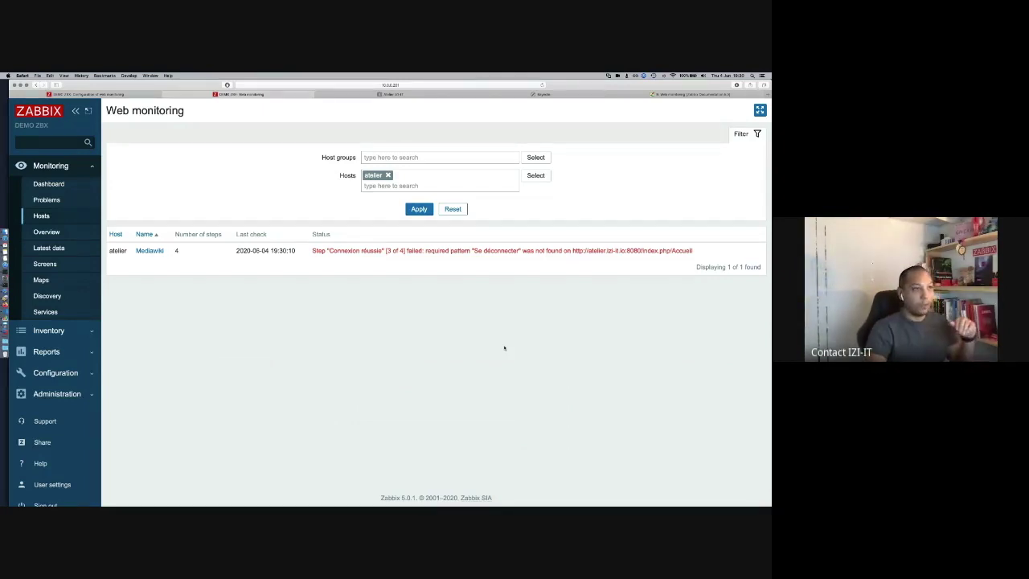
Step: Log out of the wiki and bring up its login page
{"action": "left_click", "coordinate": [398, 94]}
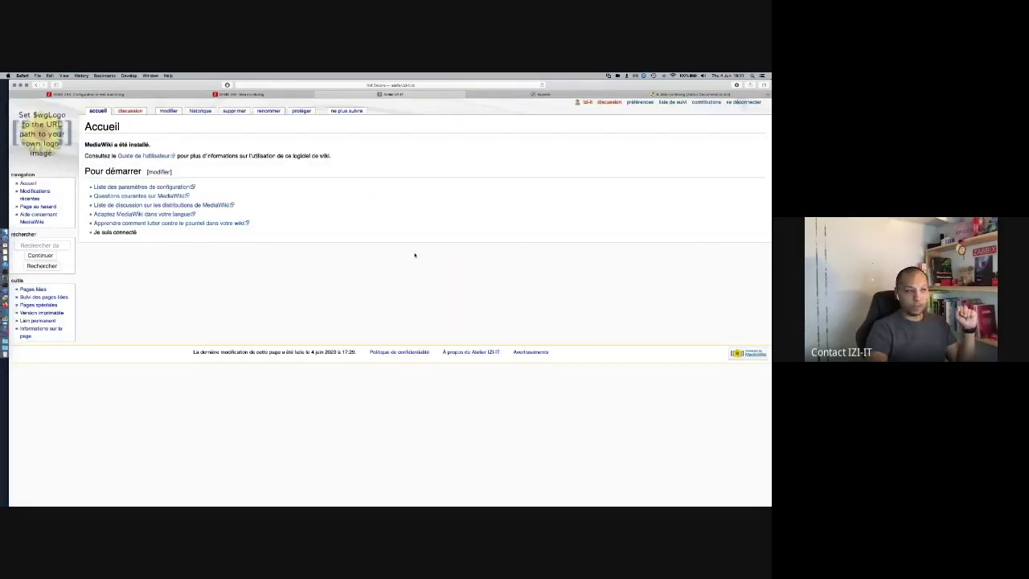
{"action": "left_click", "coordinate": [740, 103]}
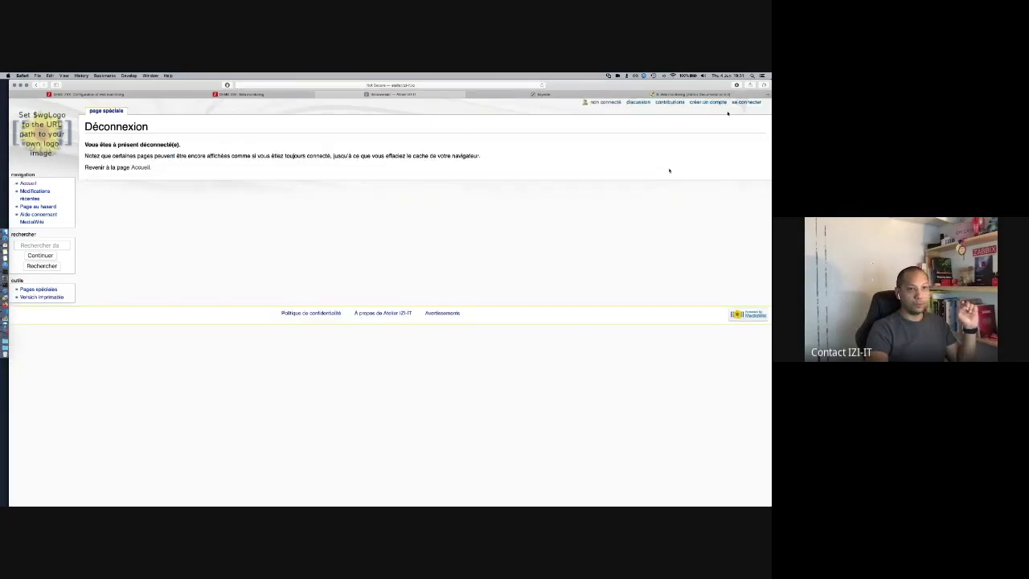
{"action": "left_click", "coordinate": [746, 102]}
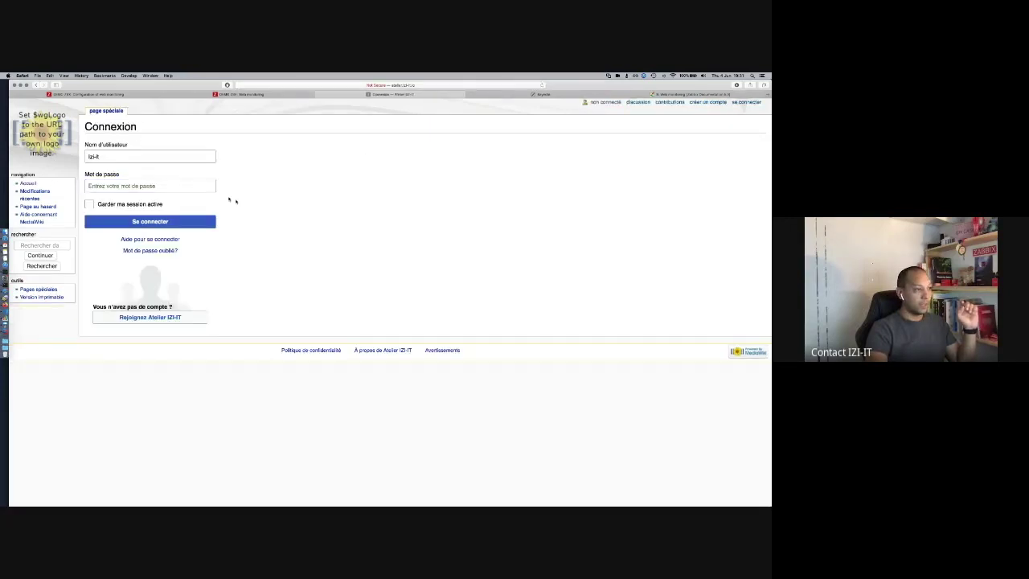
Step: Inspect the login form's markup down to the password input's name attribute
{"action": "right_click", "coordinate": [228, 197]}
{"action": "key", "text": "Escape"}
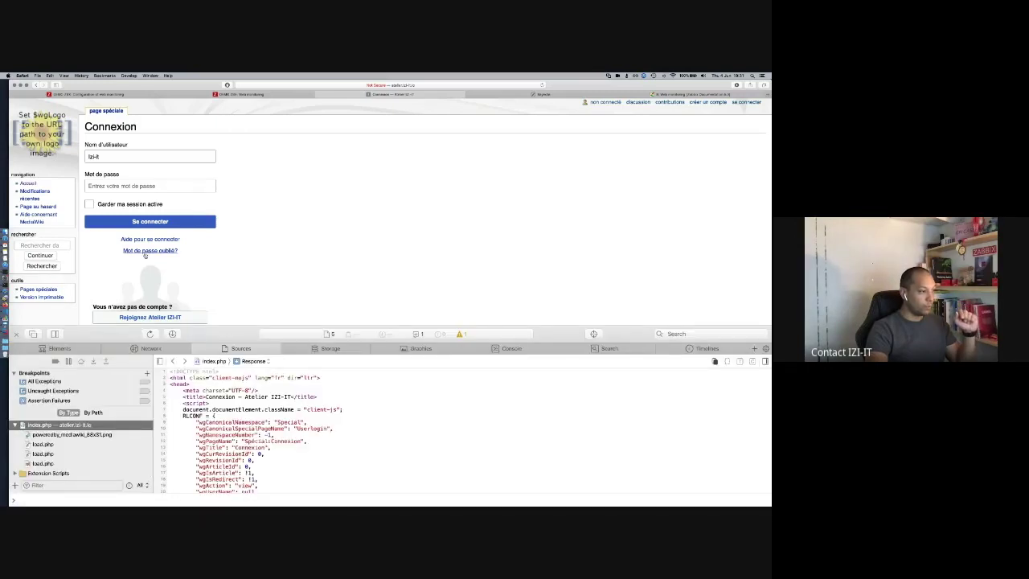
{"action": "right_click", "coordinate": [152, 157]}
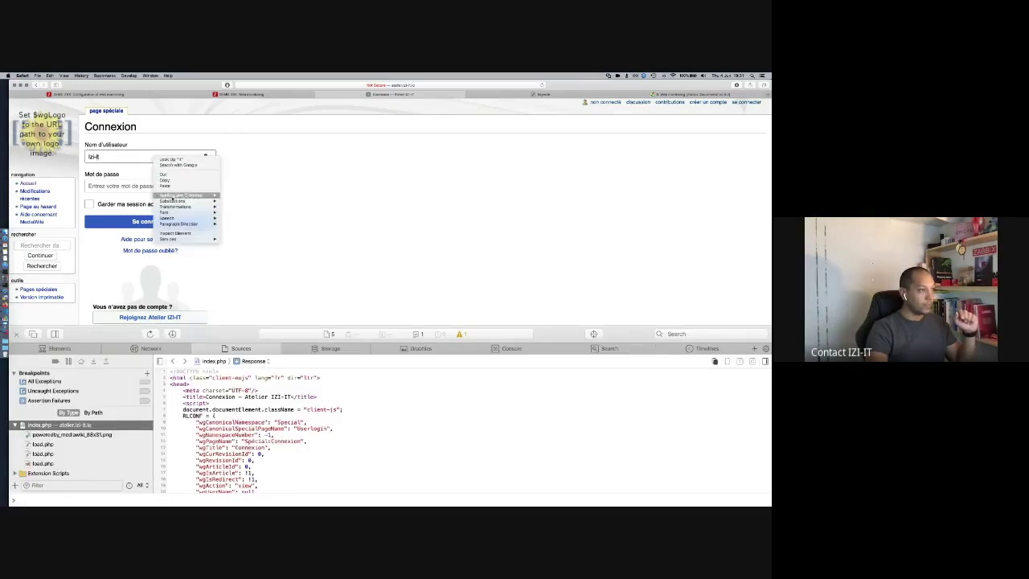
{"action": "left_click", "coordinate": [177, 233]}
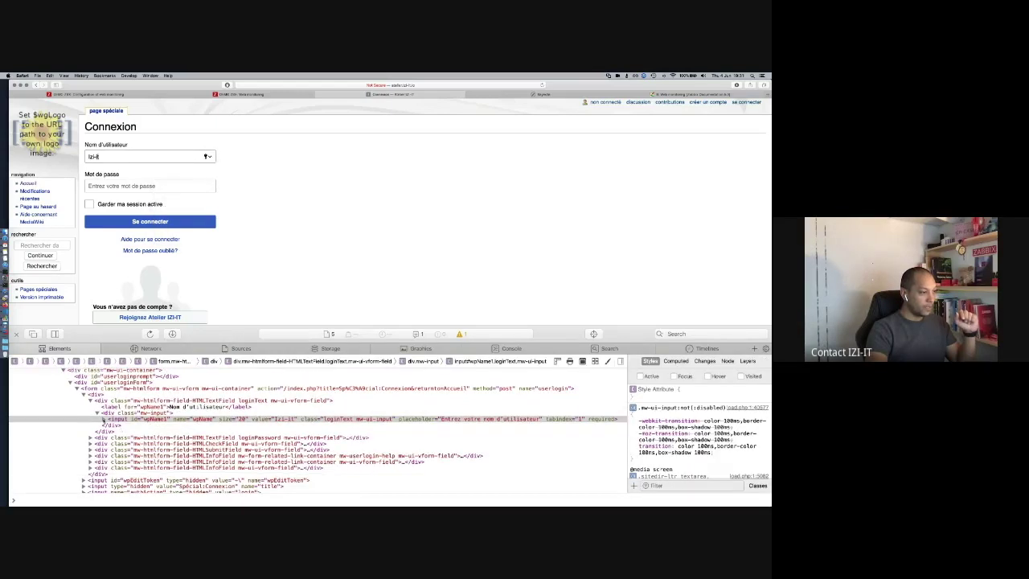
{"action": "left_click", "coordinate": [103, 418]}
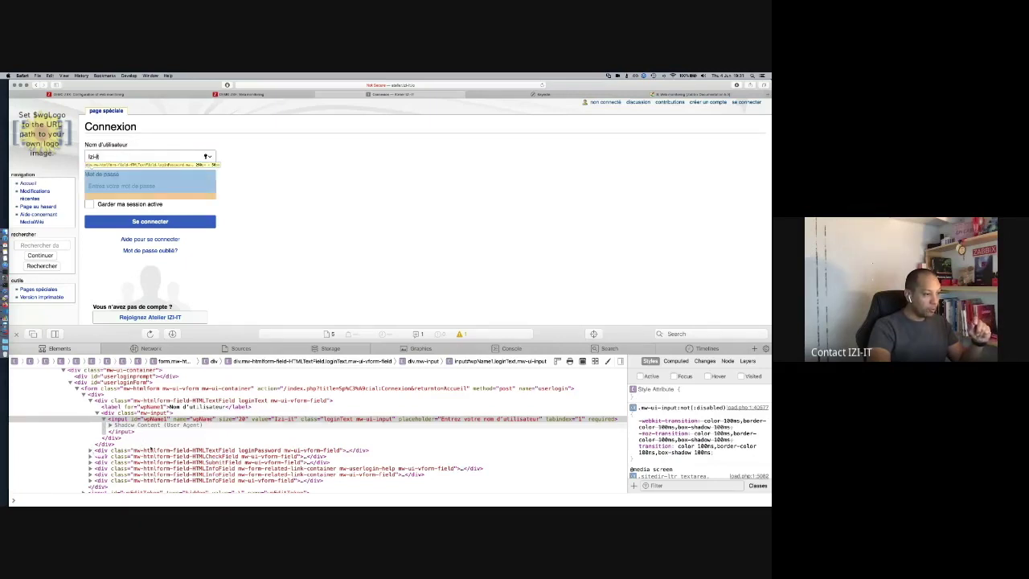
{"action": "left_click", "coordinate": [91, 450]}
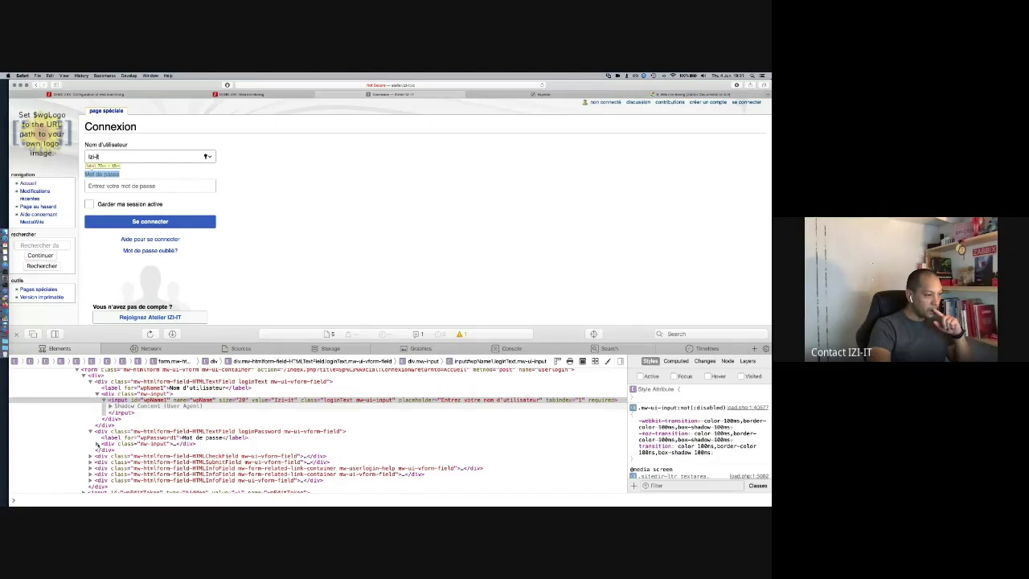
{"action": "left_click", "coordinate": [98, 444]}
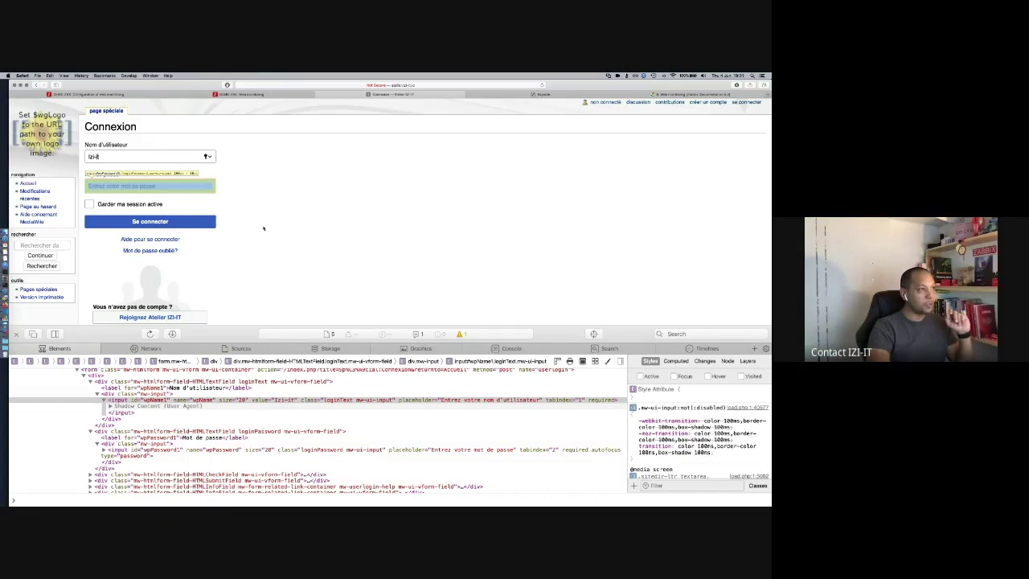
{"action": "left_click", "coordinate": [132, 94]}
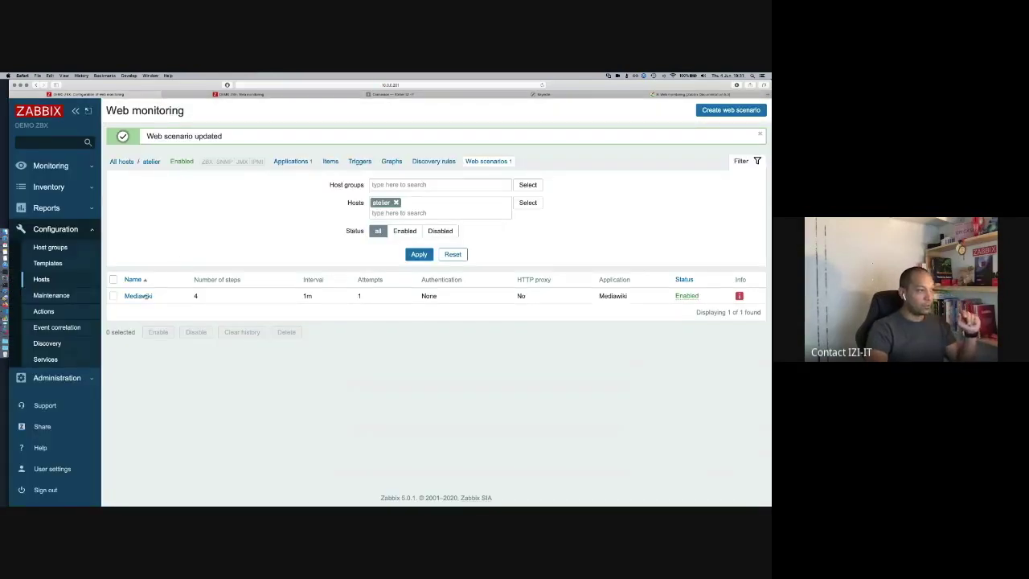
Step: Rename the Clic sur se connecter step's {wpPassword1} variable to {wpPassword} and save the scenario
{"action": "left_click", "coordinate": [138, 296]}
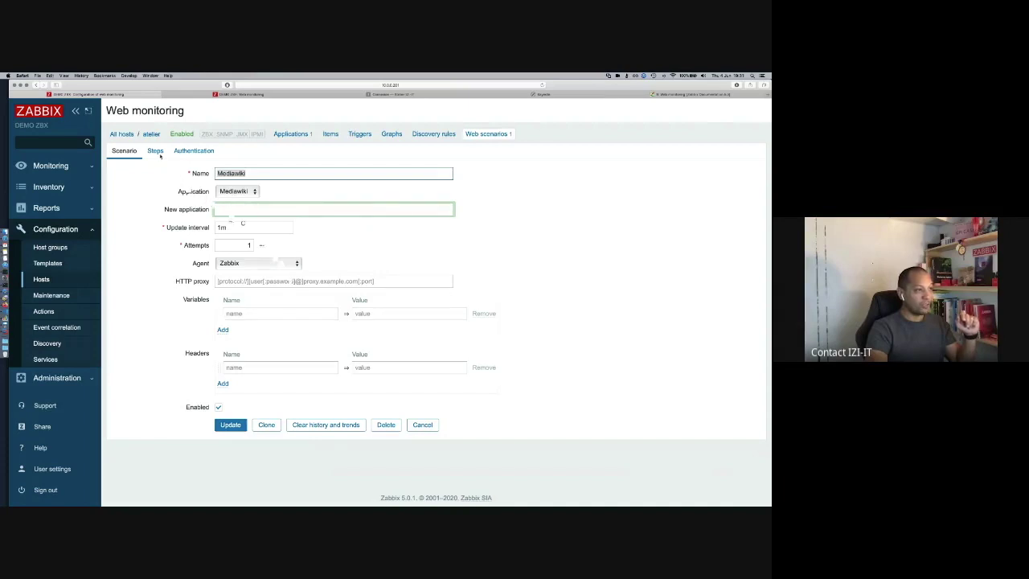
{"action": "left_click", "coordinate": [156, 152]}
{"action": "left_click", "coordinate": [272, 201]}
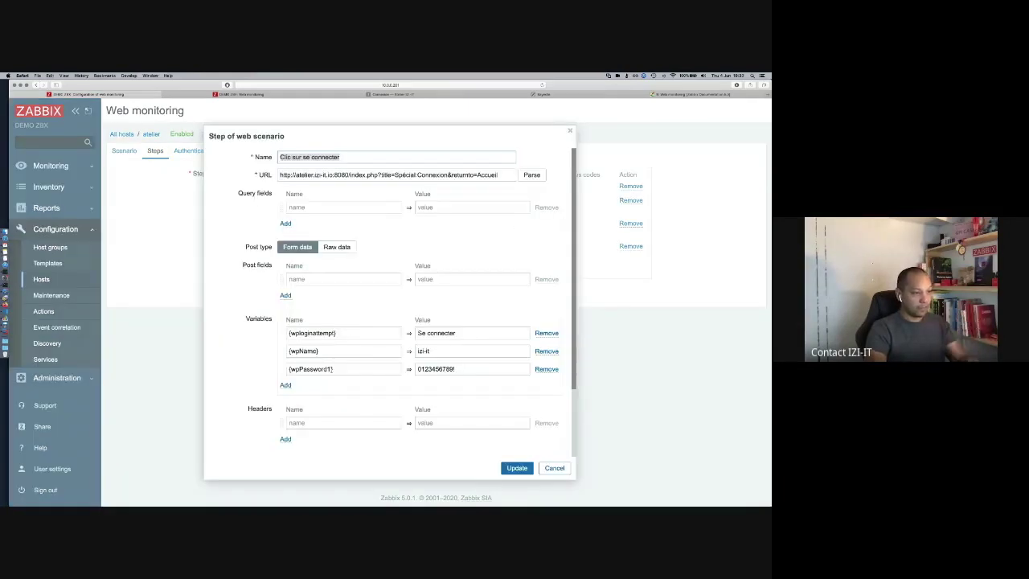
{"action": "left_click", "coordinate": [332, 368]}
{"action": "key", "text": "super+a"}
{"action": "key", "text": "BackSpace"}
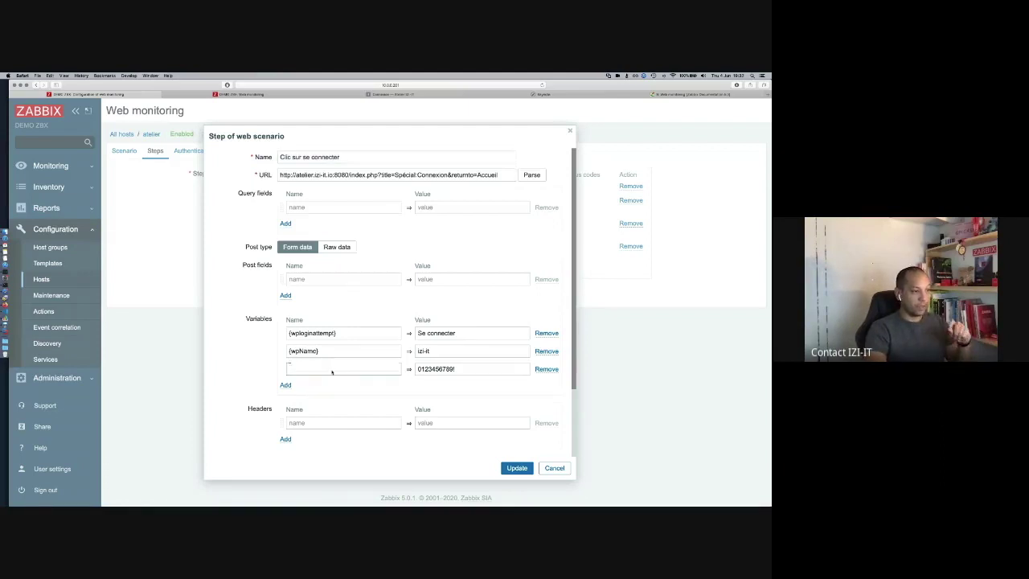
{"action": "key", "text": "super+v"}
{"action": "scroll", "coordinate": [386, 410], "scroll_direction": "down", "scroll_amount": 3}
{"action": "left_click", "coordinate": [512, 469]}
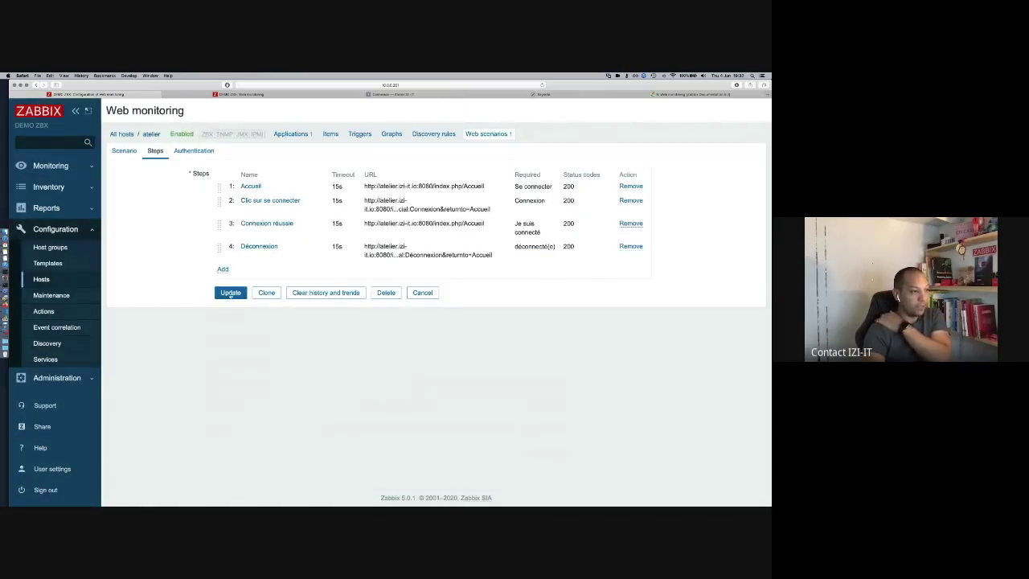
{"action": "left_click", "coordinate": [231, 293]}
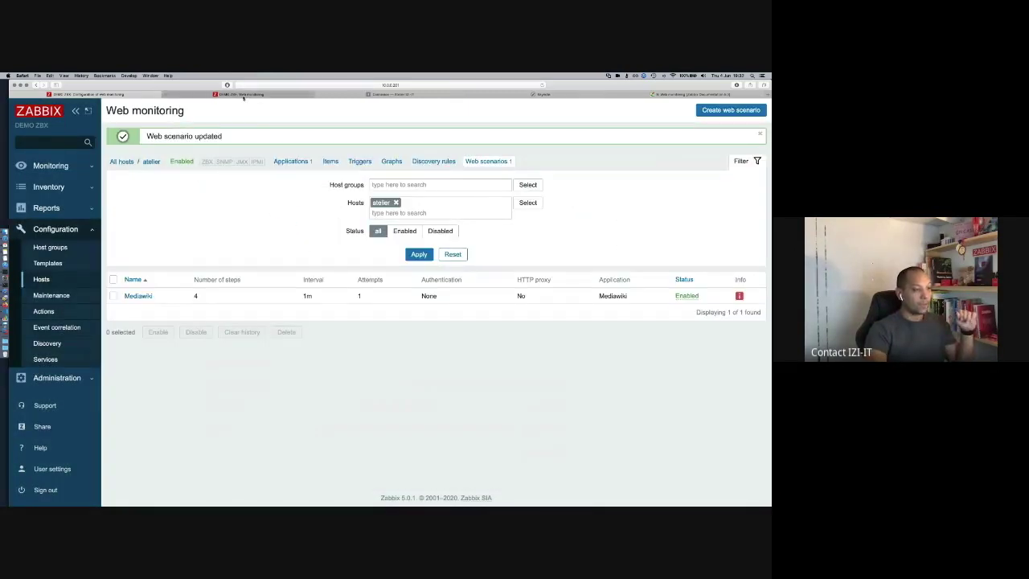
Step: Refresh Web monitoring until the Mediawiki check updates, then view its step-by-step details
{"action": "left_click", "coordinate": [243, 95]}
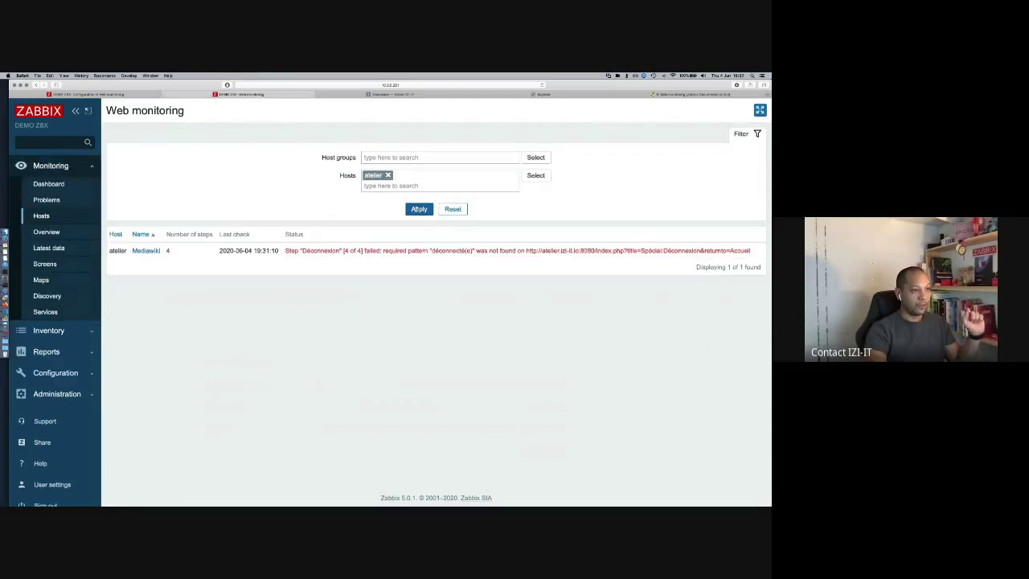
{"action": "left_click", "coordinate": [419, 209]}
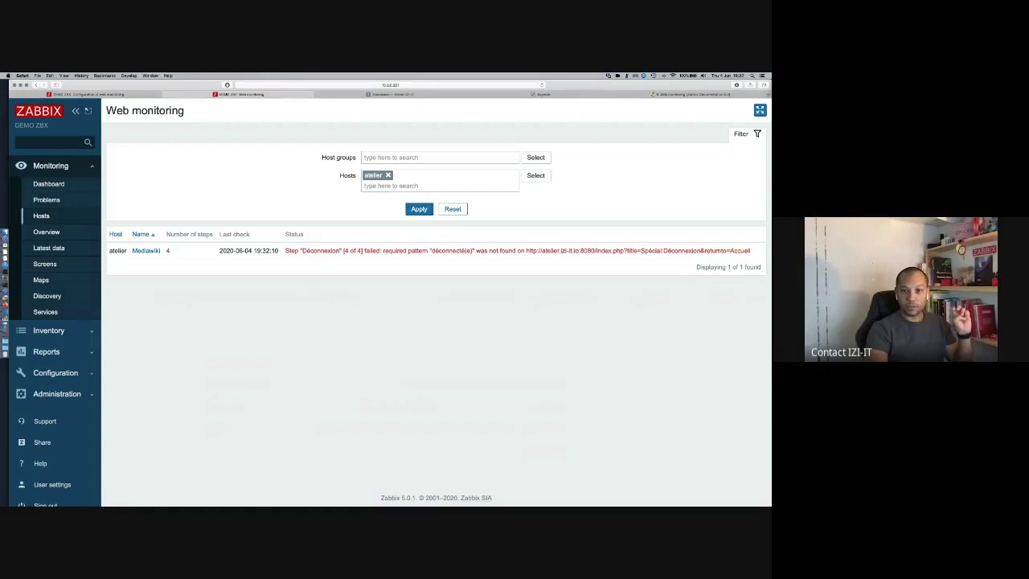
{"action": "key", "text": "super+Tab"}
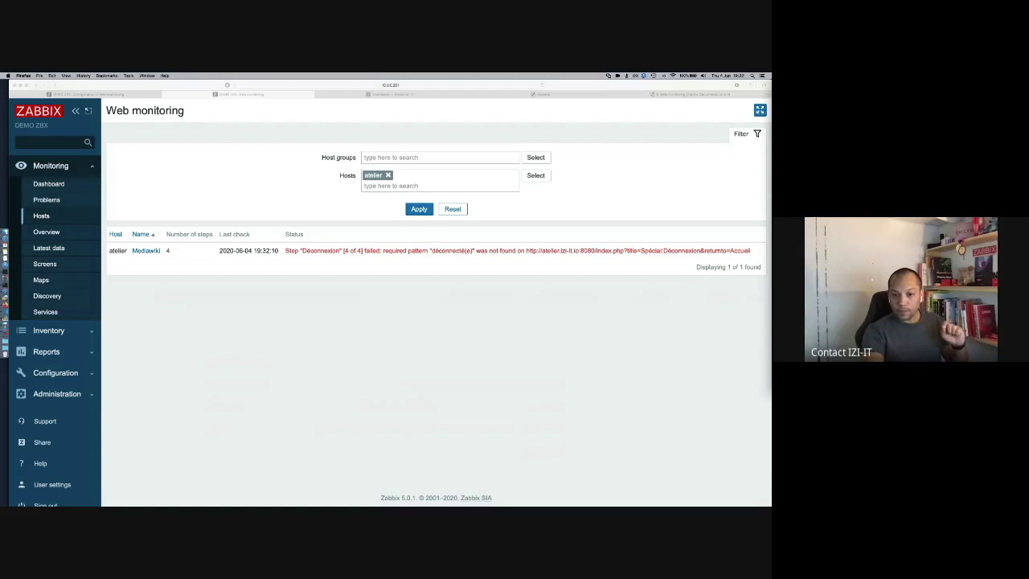
{"action": "left_click", "coordinate": [431, 208]}
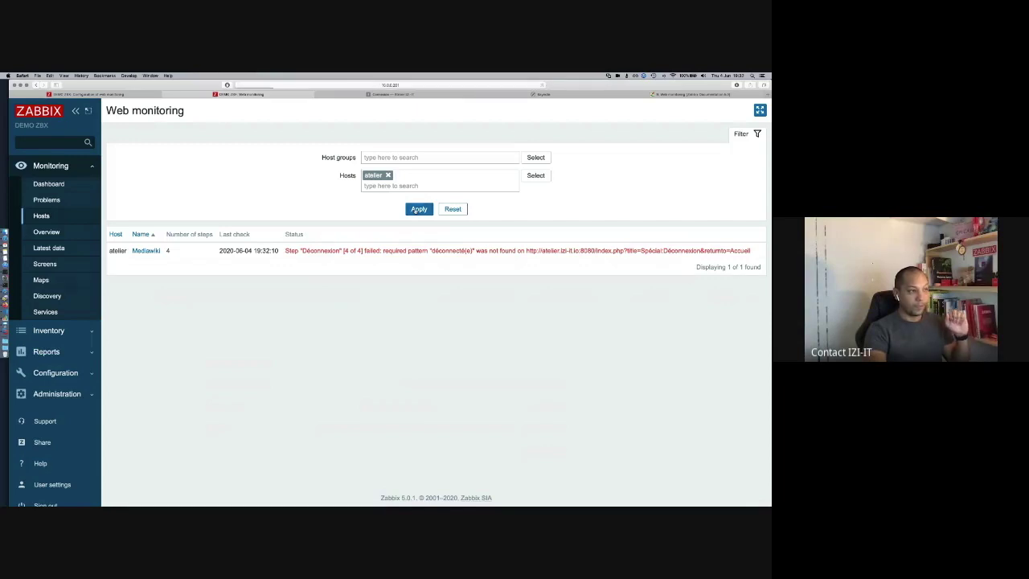
{"action": "left_click", "coordinate": [419, 210]}
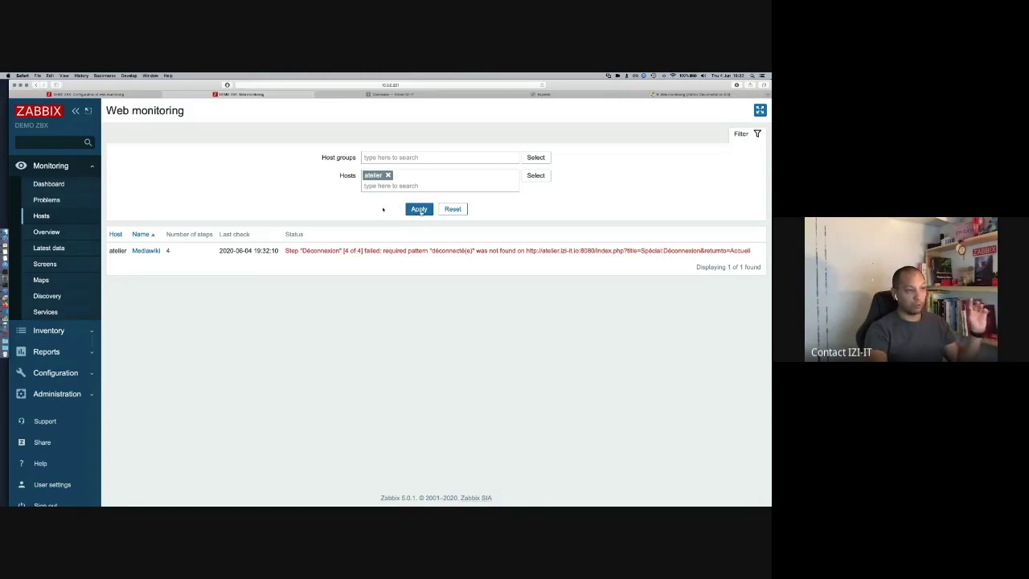
{"action": "left_click", "coordinate": [417, 209]}
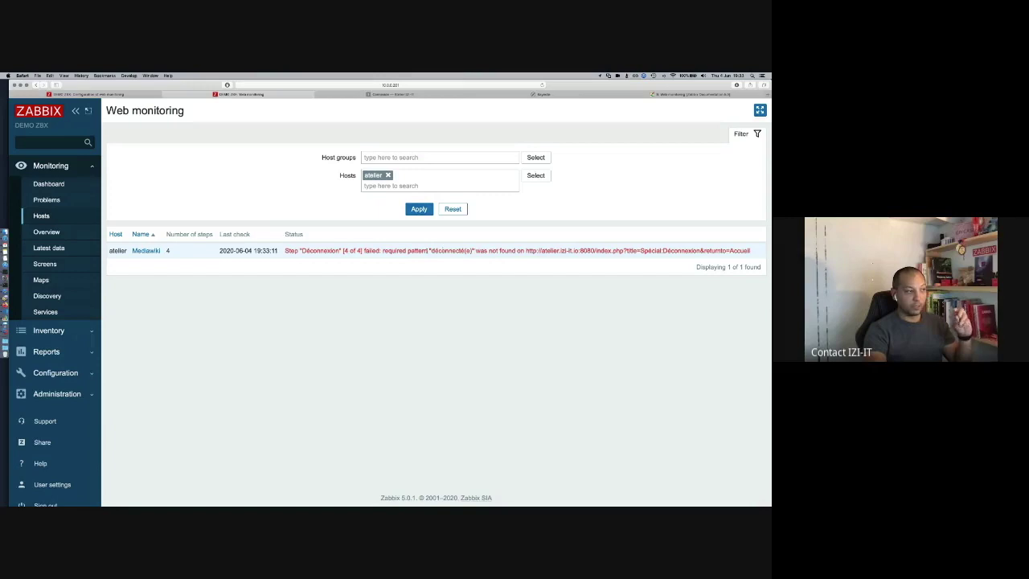
{"action": "left_click", "coordinate": [148, 251]}
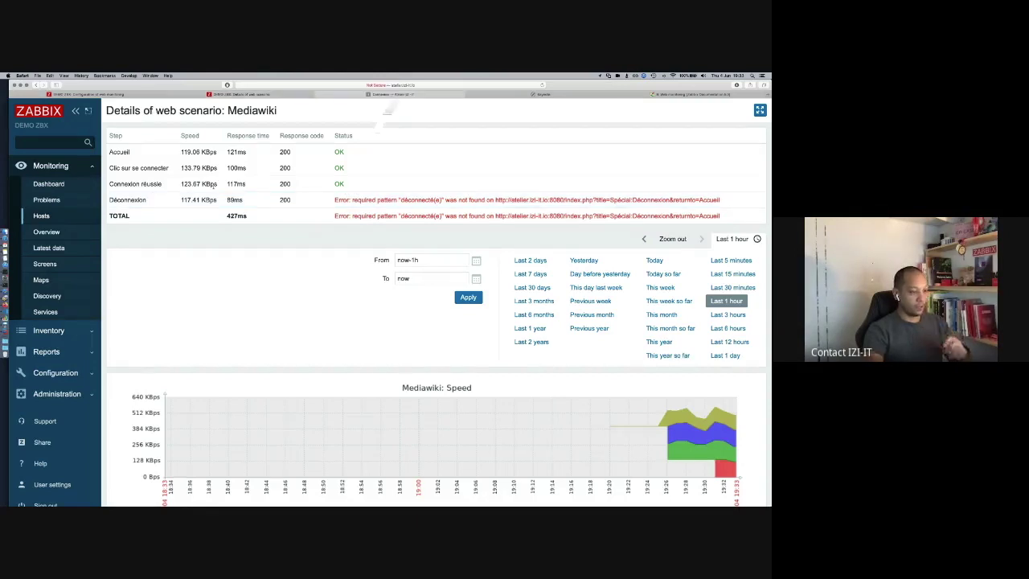
Step: Log into the wiki with the account password and close the page inspector
{"action": "left_click", "coordinate": [390, 94]}
{"action": "type", "text": "•••••••••"}
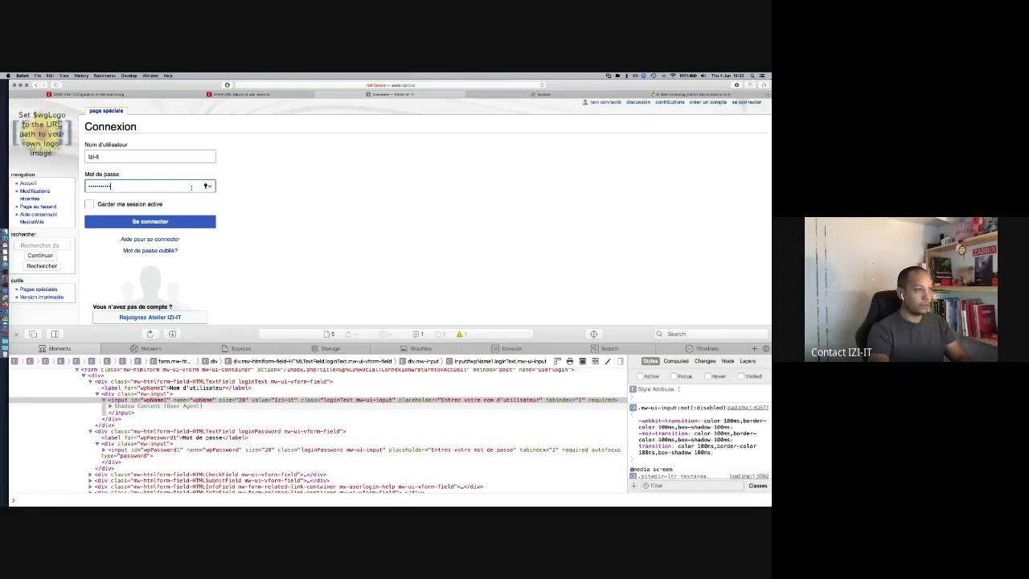
{"action": "key", "text": "Return"}
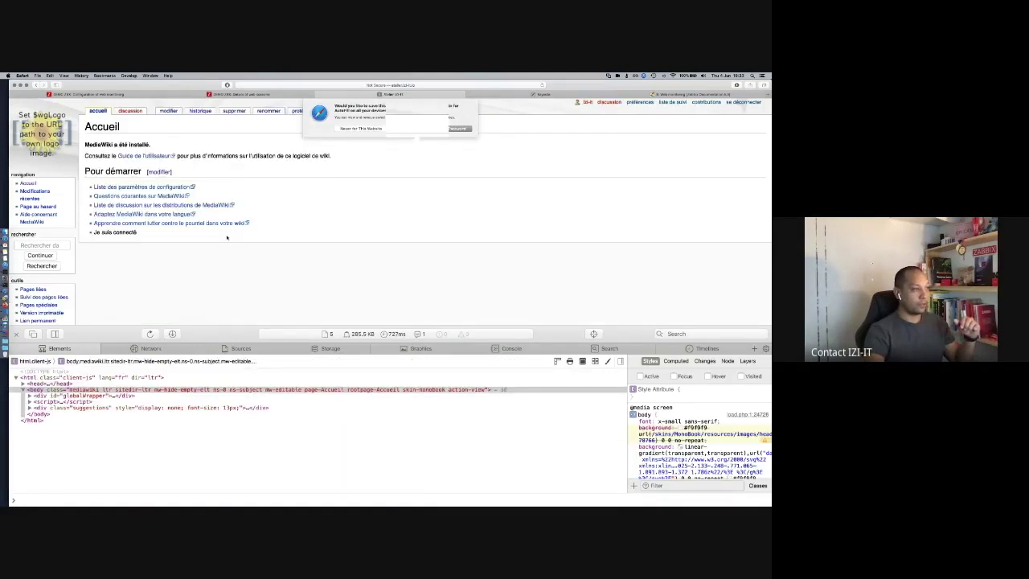
{"action": "left_click", "coordinate": [413, 129]}
{"action": "left_click", "coordinate": [15, 334]}
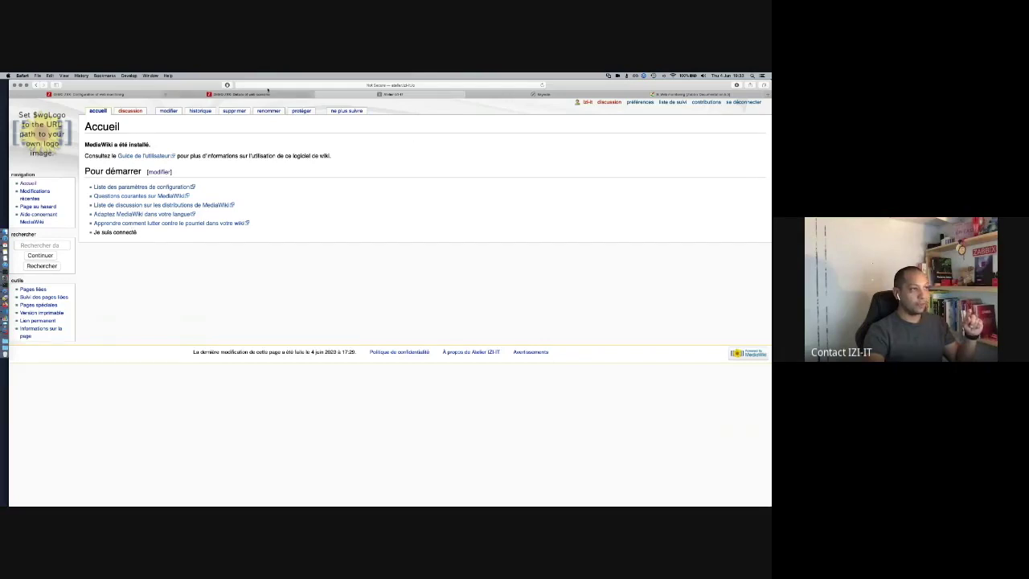
Step: Review the Mediawiki scenario's four configured steps, then return to its details
{"action": "left_click", "coordinate": [234, 94]}
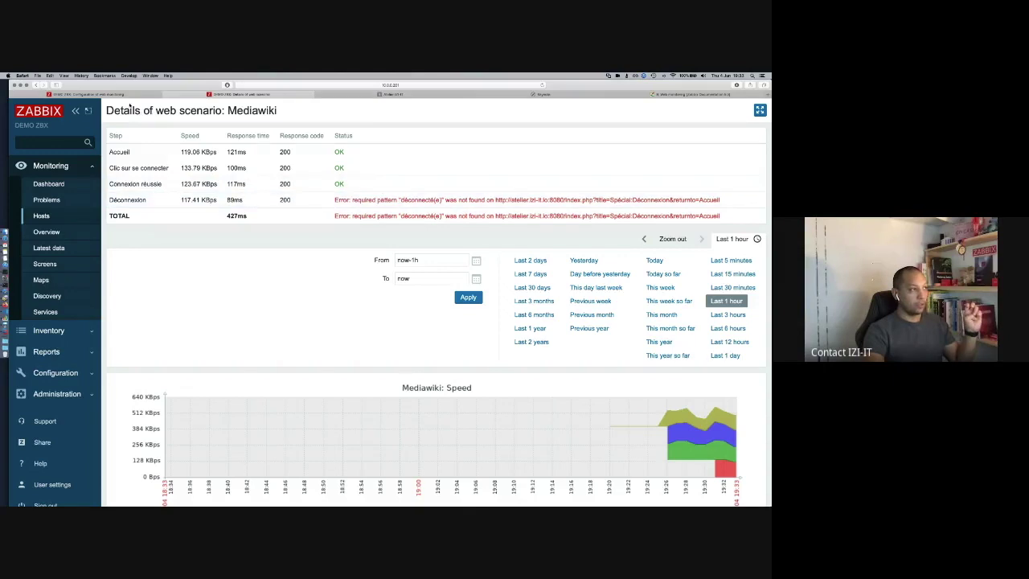
{"action": "left_click", "coordinate": [88, 94]}
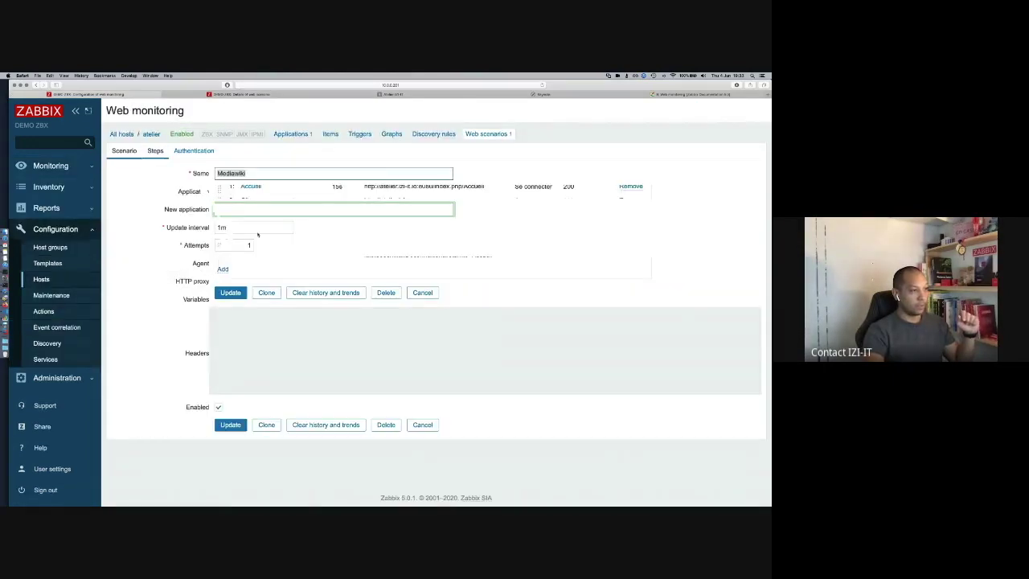
{"action": "left_click", "coordinate": [155, 151]}
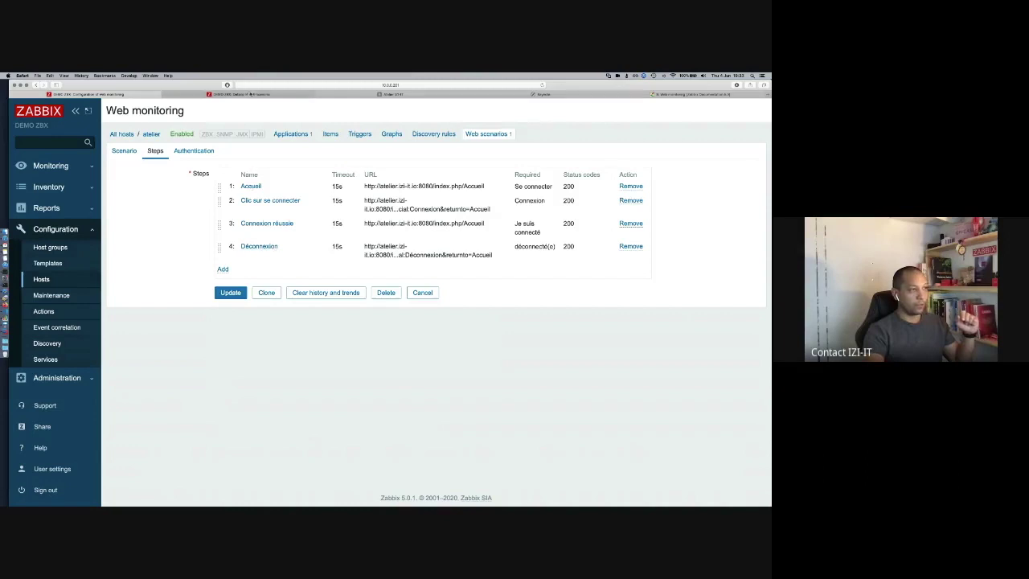
{"action": "left_click", "coordinate": [250, 94]}
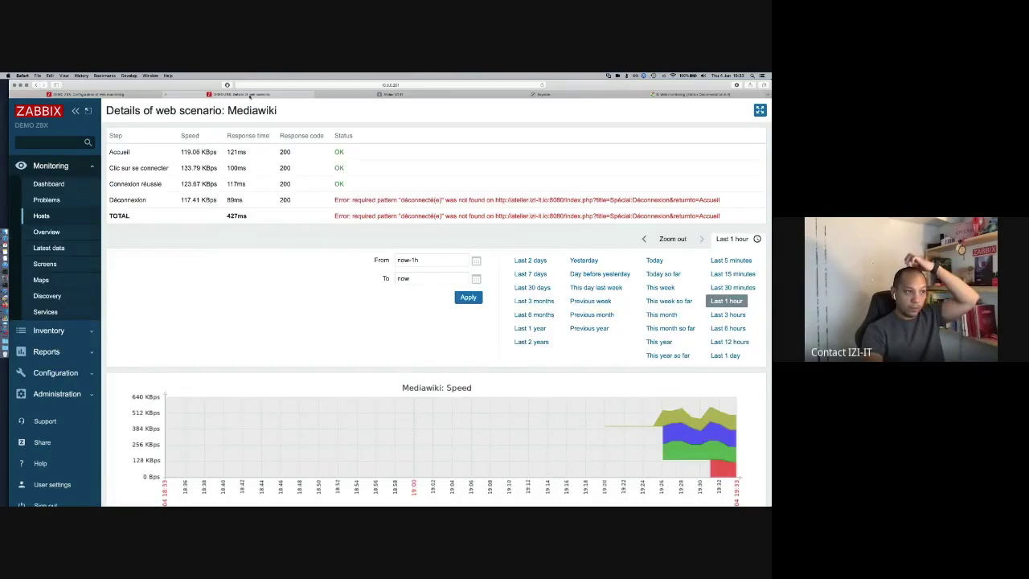
Step: Review the Déconnexion step's required string déconnecté(e) against the wiki's logout page
{"action": "left_click", "coordinate": [135, 96]}
{"action": "left_click", "coordinate": [262, 245]}
{"action": "scroll", "coordinate": [266, 248], "scroll_direction": "down", "scroll_amount": 2}
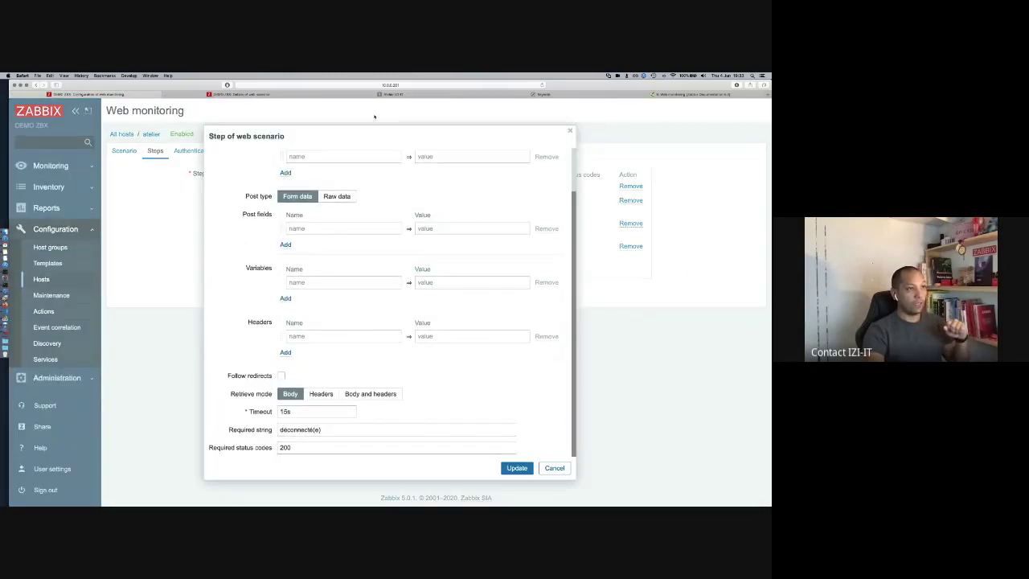
{"action": "left_click", "coordinate": [389, 95]}
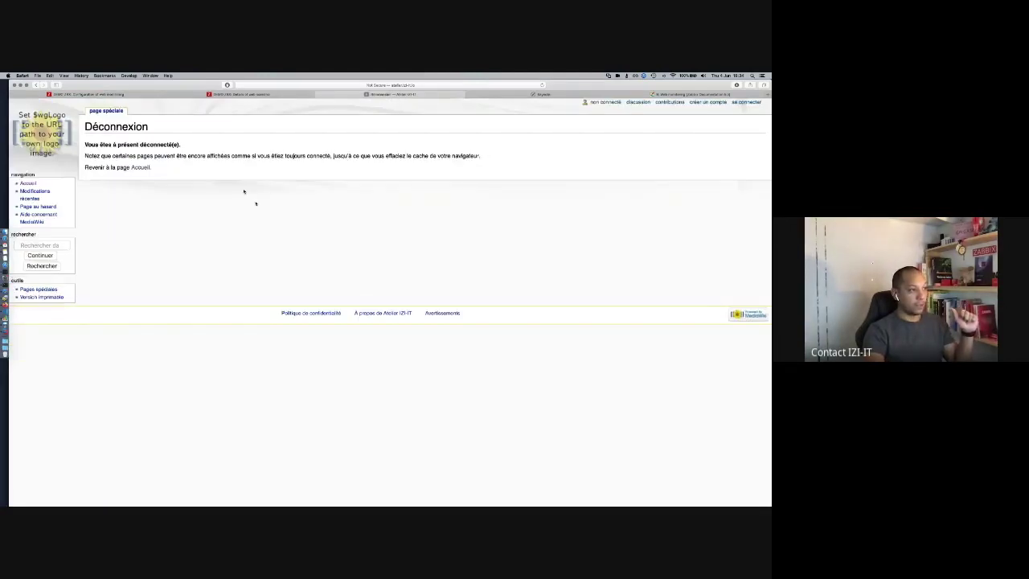
Step: Search the logout page source for 'déconnecté' and select 'Vous êtes à présent déconnecté(e).'
{"action": "right_click", "coordinate": [245, 191]}
{"action": "left_click", "coordinate": [265, 215]}
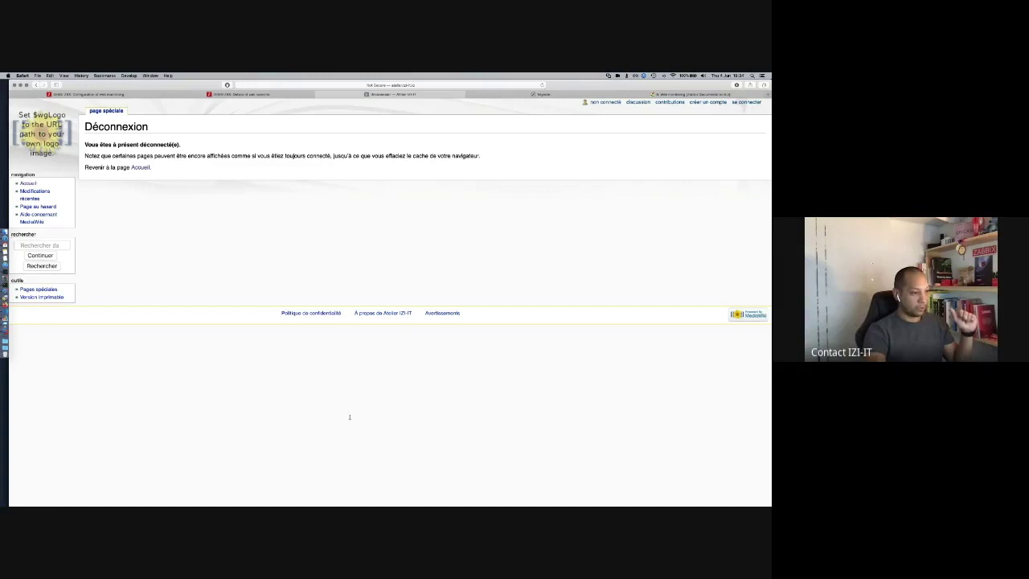
{"action": "type", "text": "déc"}
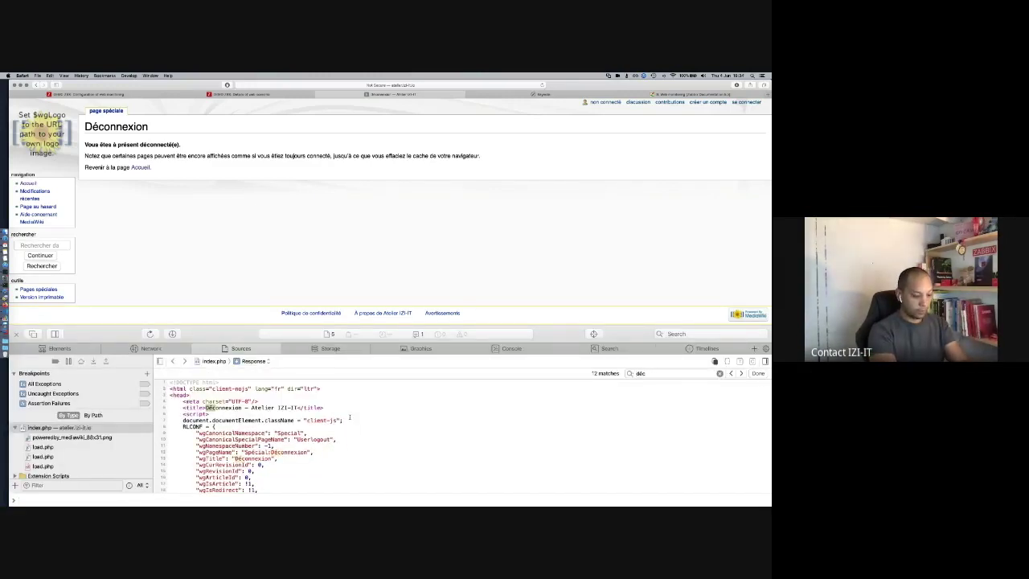
{"action": "type", "text": "oa"}
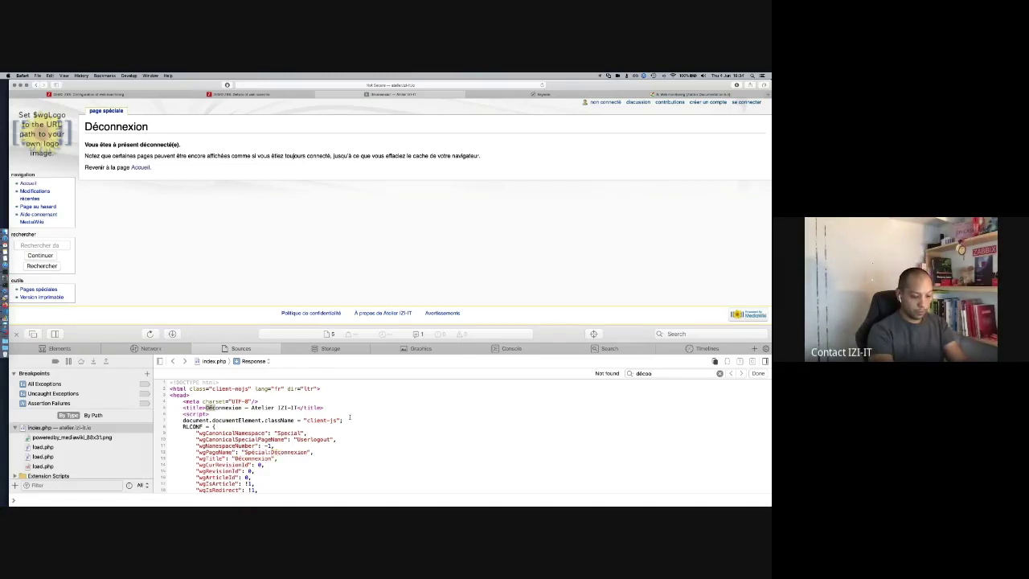
{"action": "key", "text": "BackSpace"}
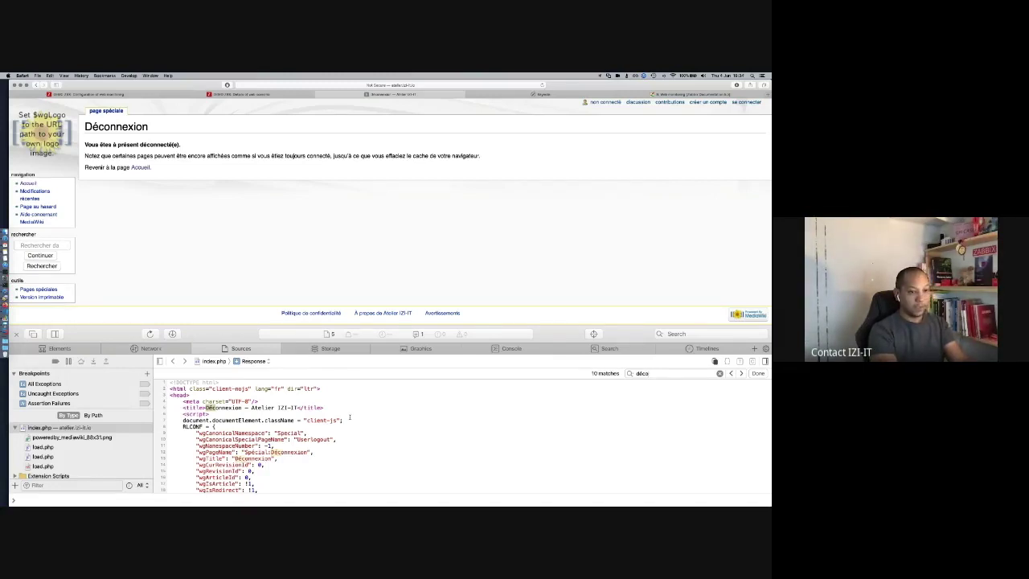
{"action": "type", "text": "nnecté"}
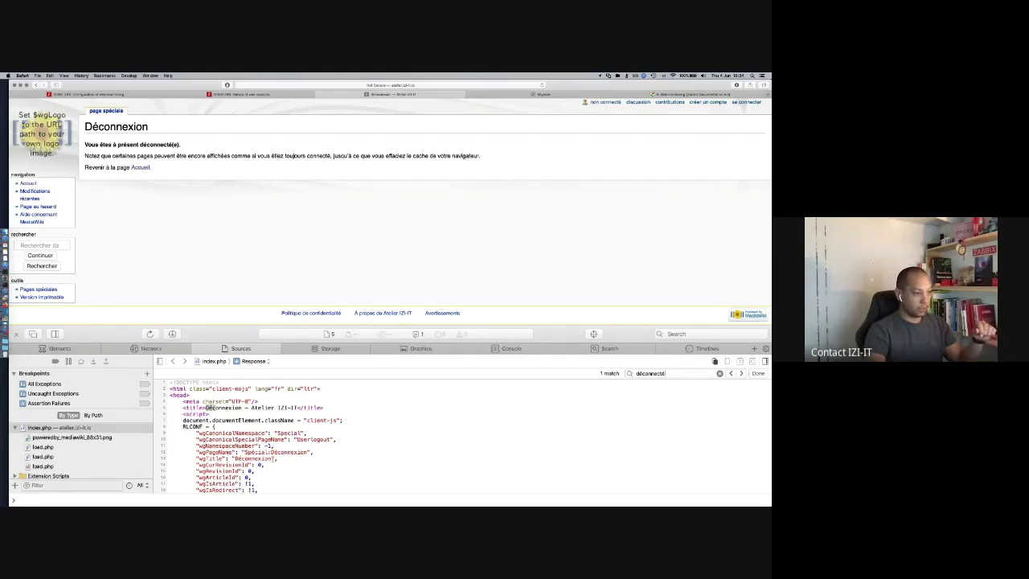
{"action": "left_click", "coordinate": [741, 374]}
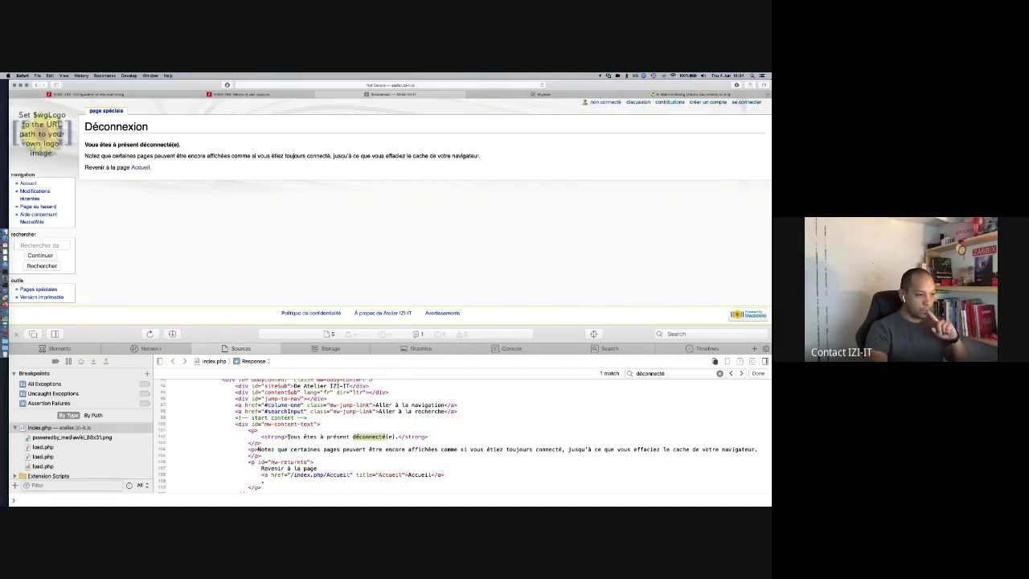
{"action": "left_click_drag", "start_coordinate": [287, 436], "coordinate": [372, 437]}
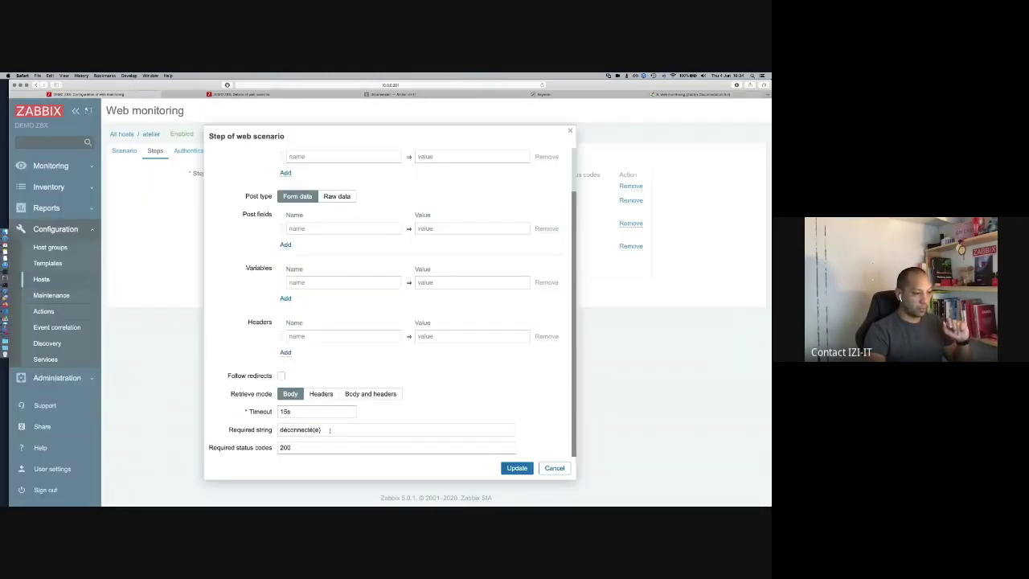
Step: Set the Déconnexion step's required string to 'Vous êtes à présent décon.*' and save the scenario
{"action": "left_click", "coordinate": [250, 429]}
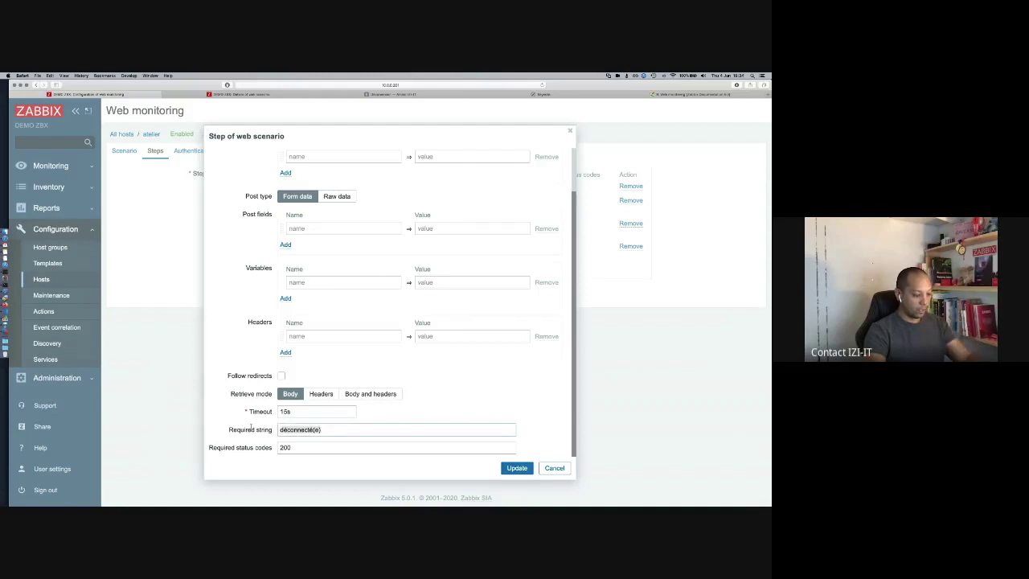
{"action": "type", "text": "Vous êtes à présent décon*"}
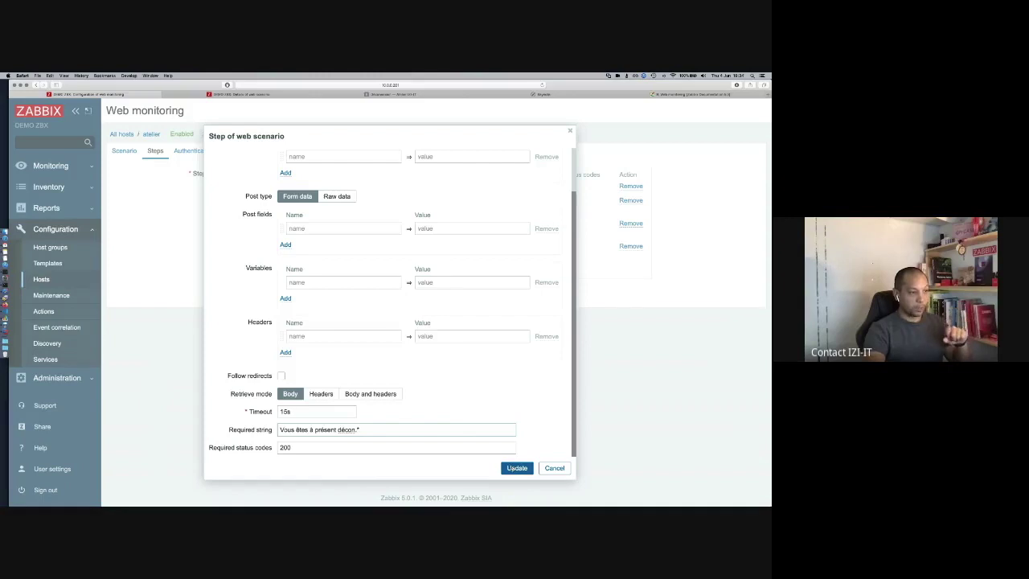
{"action": "left_click", "coordinate": [516, 467]}
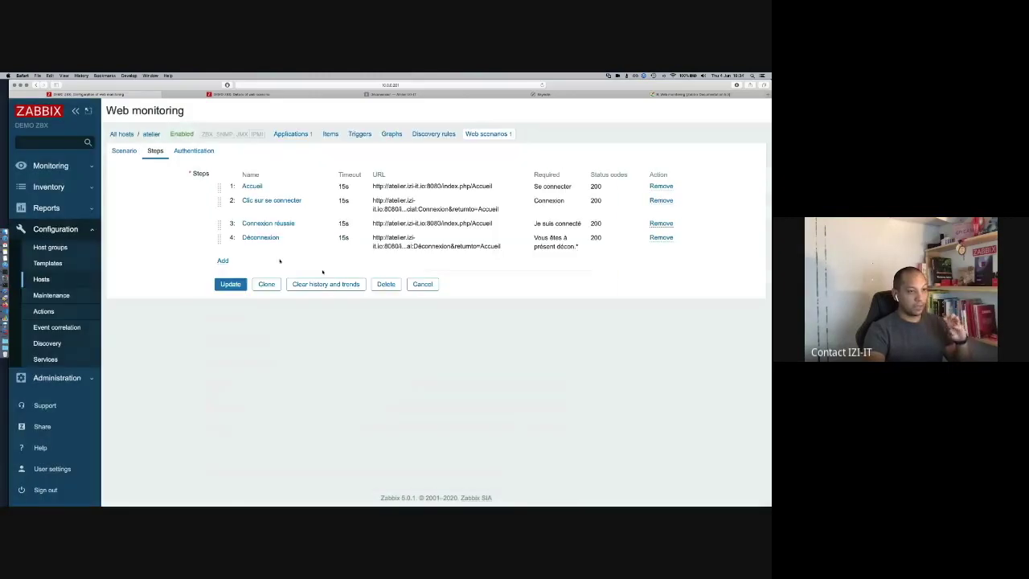
{"action": "left_click", "coordinate": [231, 286]}
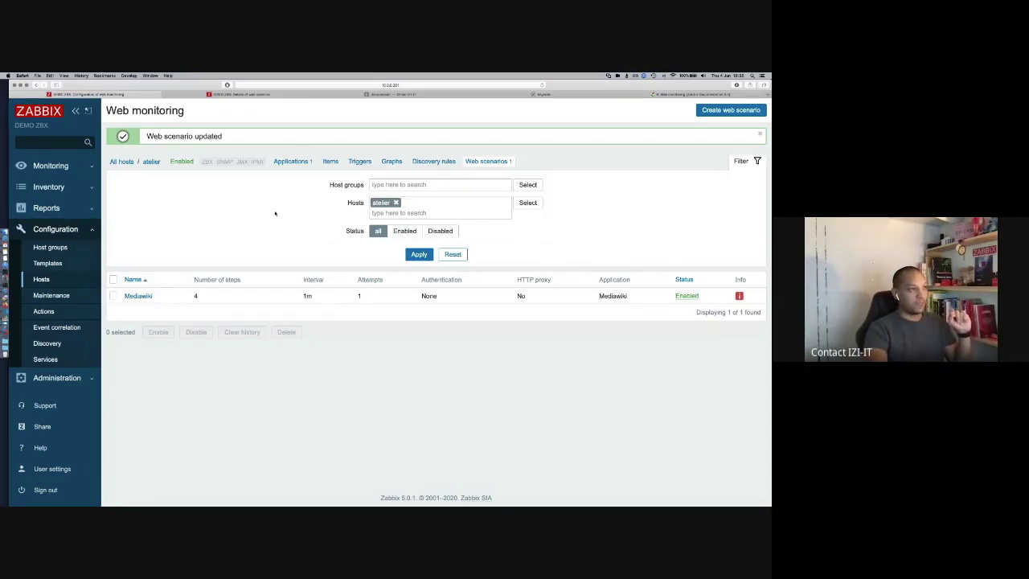
Step: Open the Mediawiki scenario details and refresh the last-hour results three times to check Déconnexion
{"action": "left_click", "coordinate": [254, 95]}
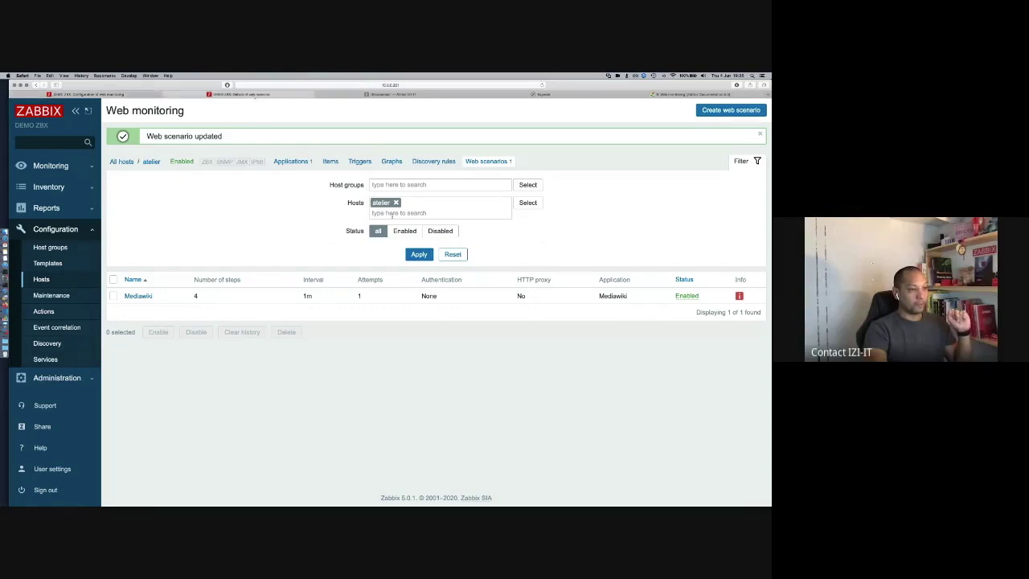
{"action": "left_click", "coordinate": [467, 297]}
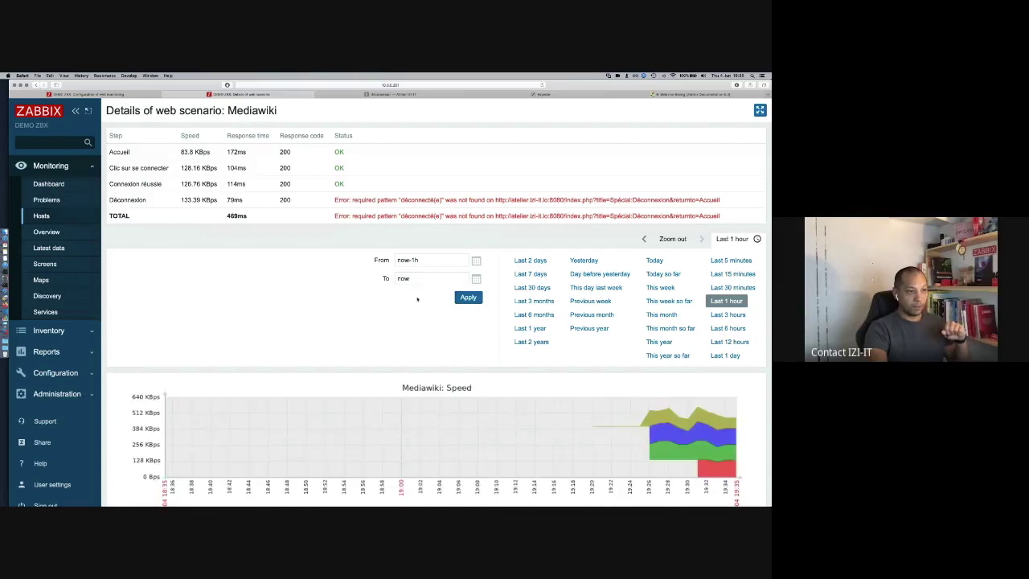
{"action": "left_click", "coordinate": [468, 298]}
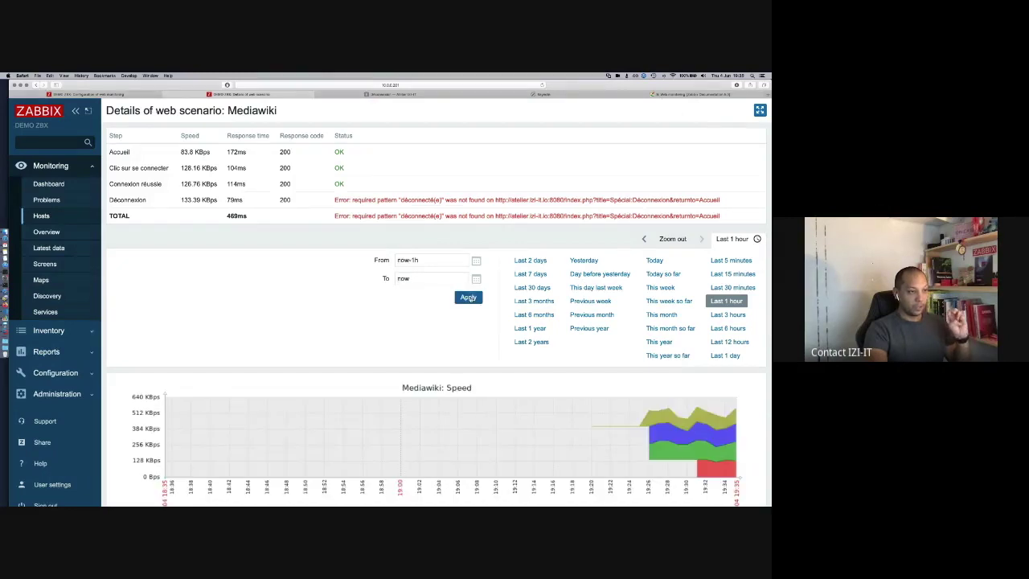
{"action": "left_click", "coordinate": [469, 297]}
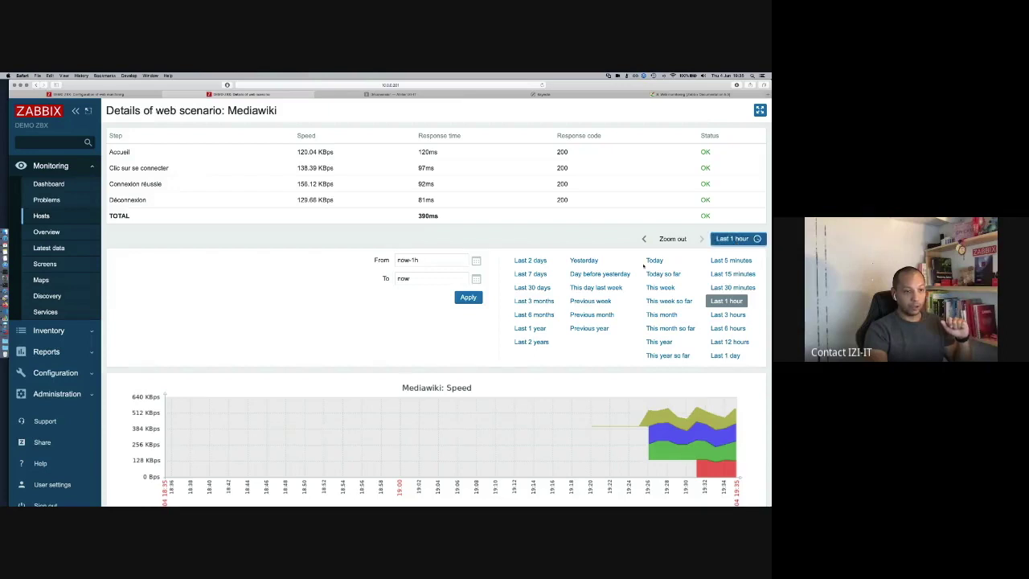
Step: Hide the time period filter and scroll through the Mediawiki speed and response-time graphs
{"action": "left_click", "coordinate": [731, 238]}
{"action": "scroll", "coordinate": [614, 287], "scroll_direction": "down", "scroll_amount": 3}
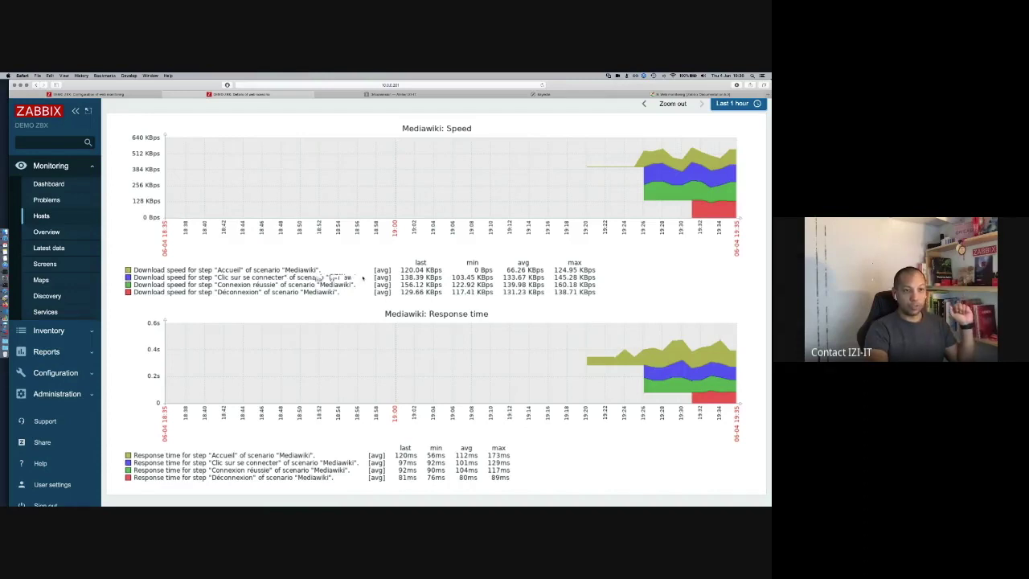
{"action": "scroll", "coordinate": [362, 279], "scroll_direction": "down", "scroll_amount": 1}
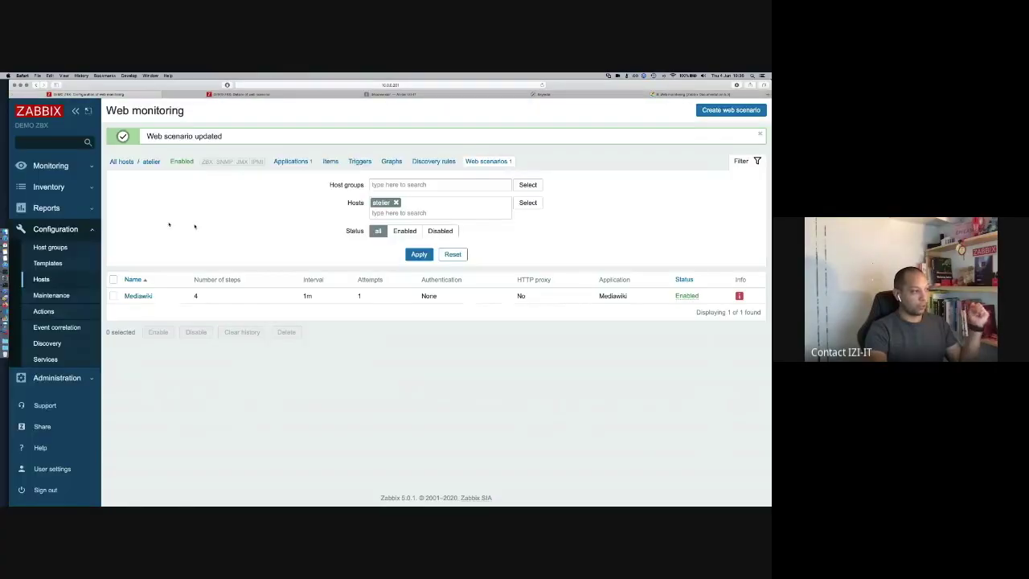
Step: Show Latest data filtered to host atelier
{"action": "left_click", "coordinate": [51, 166]}
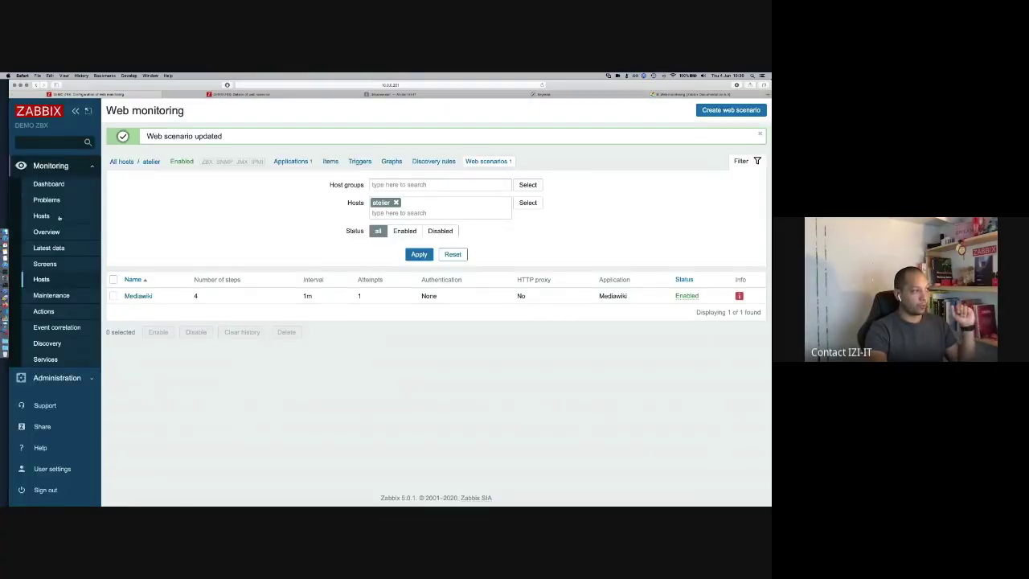
{"action": "left_click", "coordinate": [48, 248]}
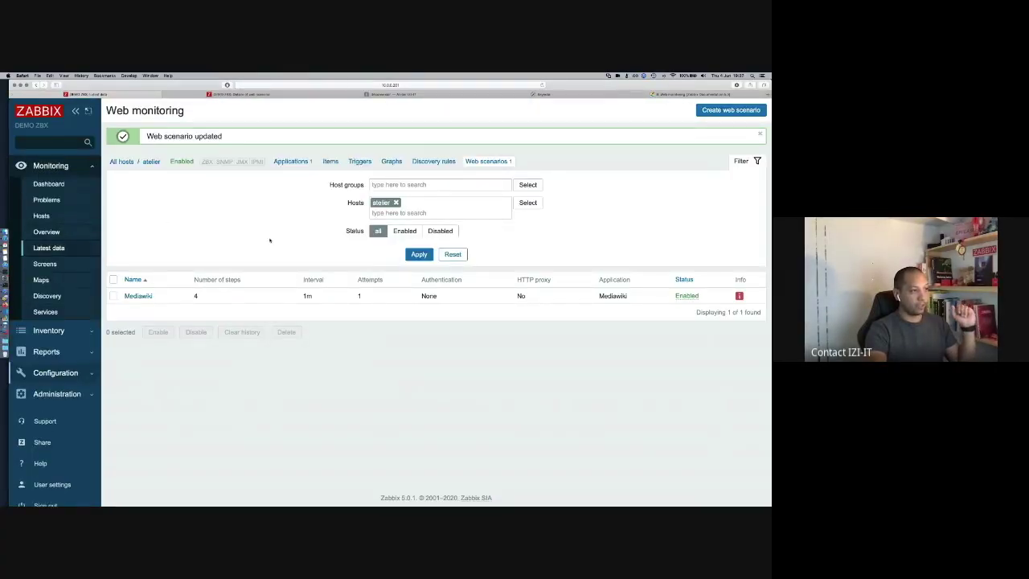
{"action": "left_click", "coordinate": [261, 175]}
{"action": "type", "text": "atelier"}
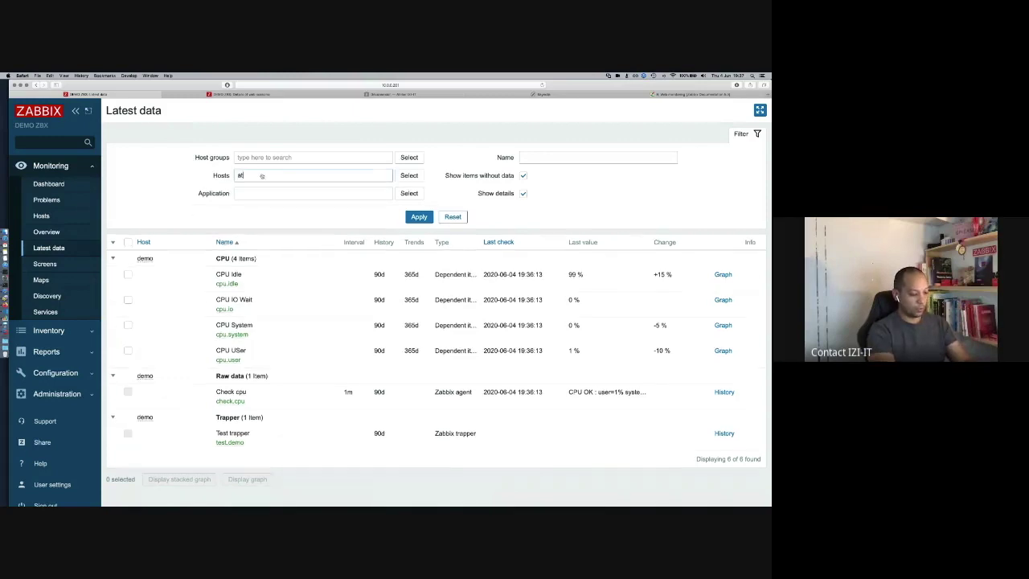
{"action": "left_click", "coordinate": [257, 186]}
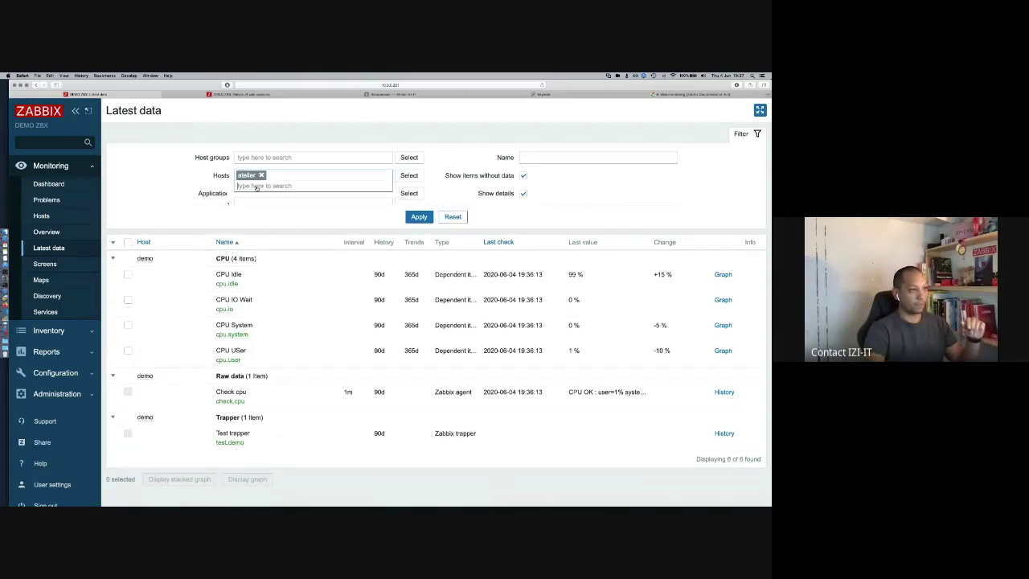
{"action": "left_click", "coordinate": [426, 228]}
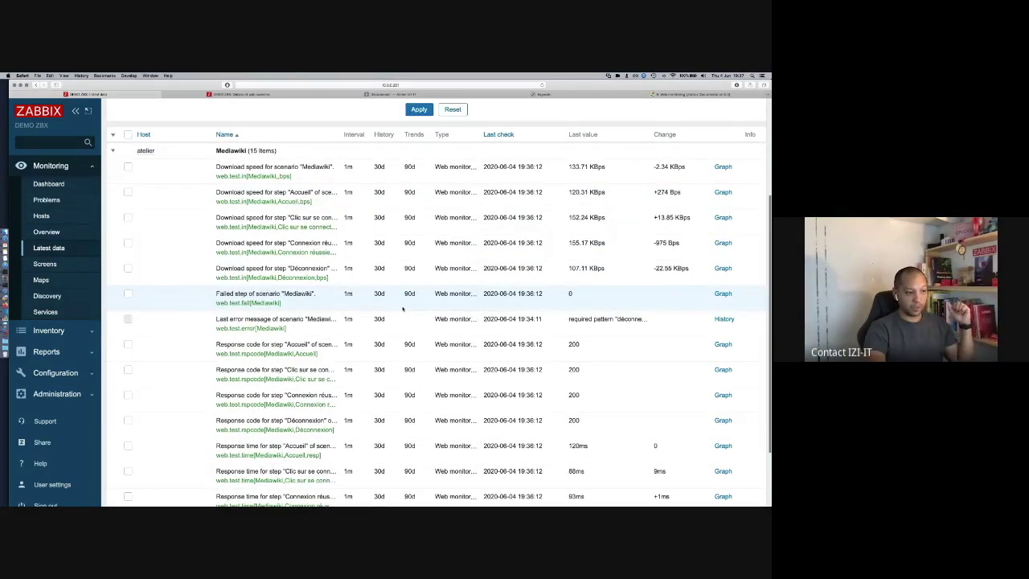
Step: Review atelier's 15 Mediawiki web items, then go to the Hosts configuration list
{"action": "scroll", "coordinate": [402, 308], "scroll_direction": "down", "scroll_amount": 2}
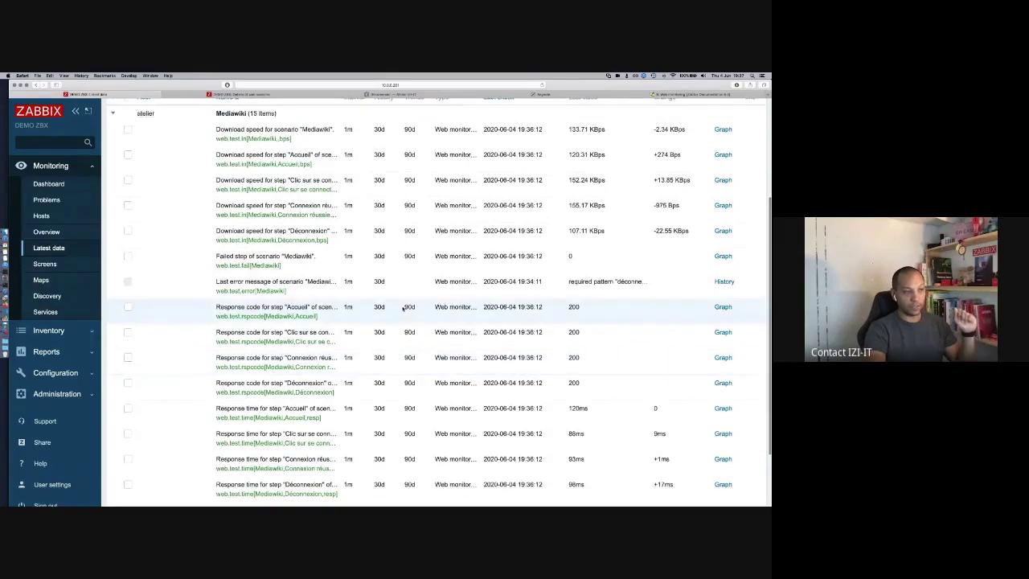
{"action": "scroll", "coordinate": [403, 308], "scroll_direction": "up", "scroll_amount": 5}
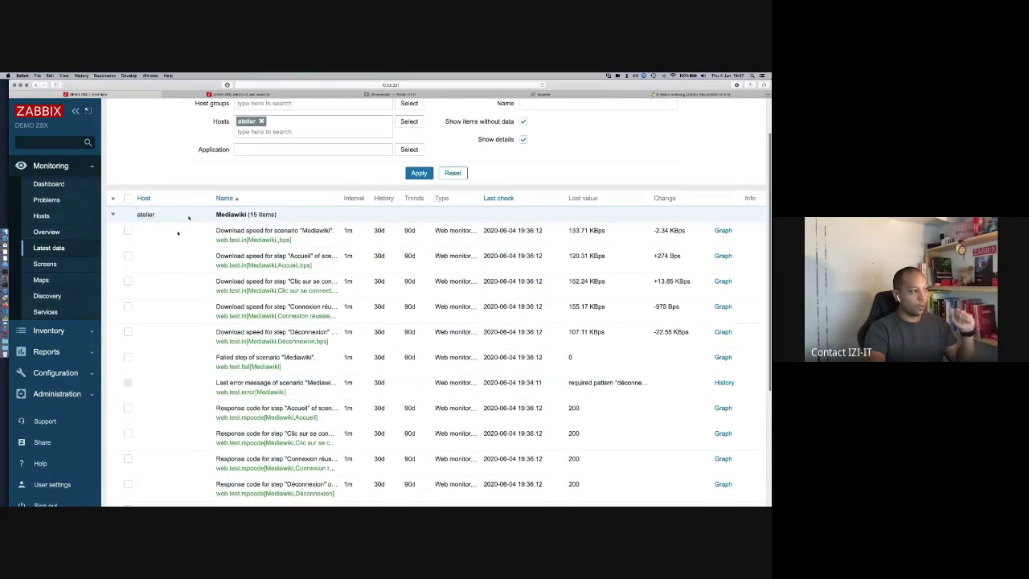
{"action": "left_click", "coordinate": [56, 372]}
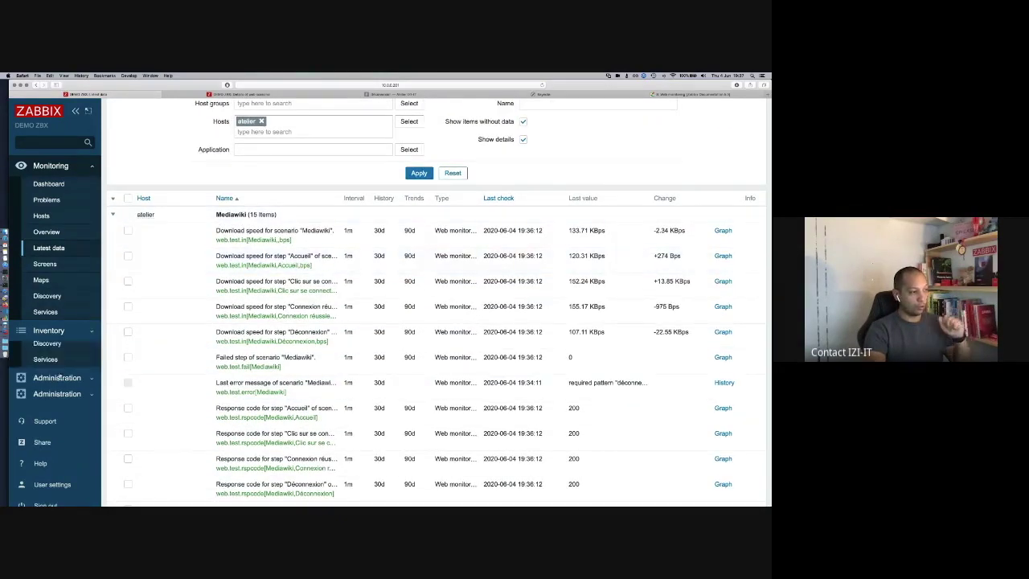
{"action": "left_click", "coordinate": [41, 278]}
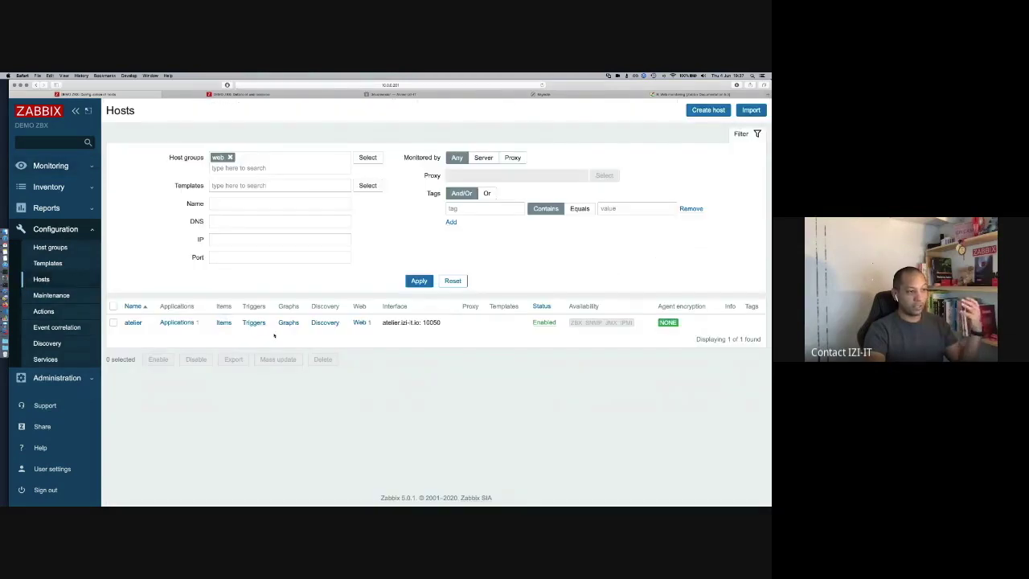
Step: Start a trigger on atelier and browse its Mediawiki web items for the expression condition without choosing one
{"action": "left_click", "coordinate": [223, 323]}
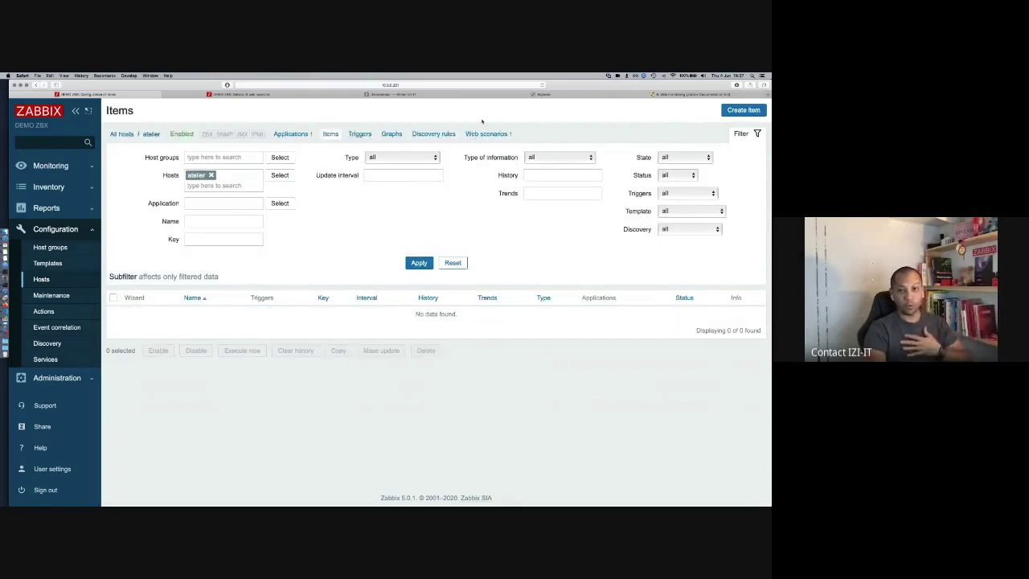
{"action": "left_click", "coordinate": [359, 134]}
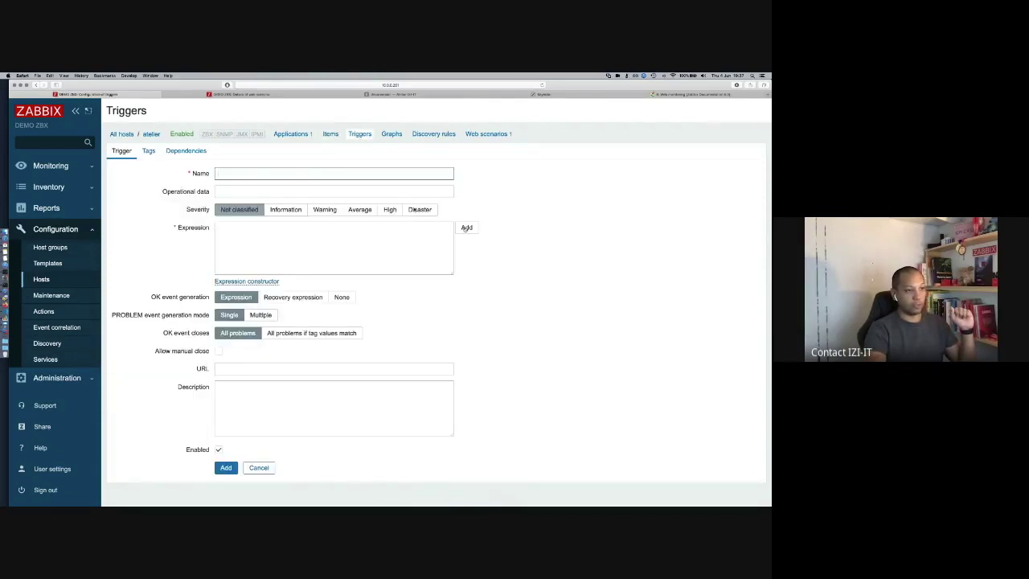
{"action": "left_click", "coordinate": [466, 227]}
{"action": "left_click", "coordinate": [447, 265]}
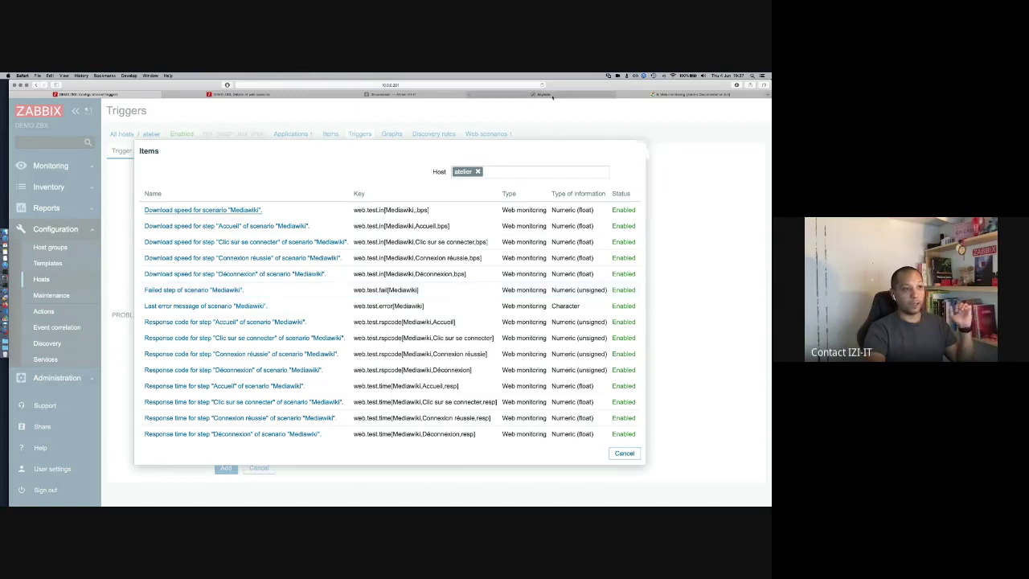
{"action": "left_click", "coordinate": [640, 147]}
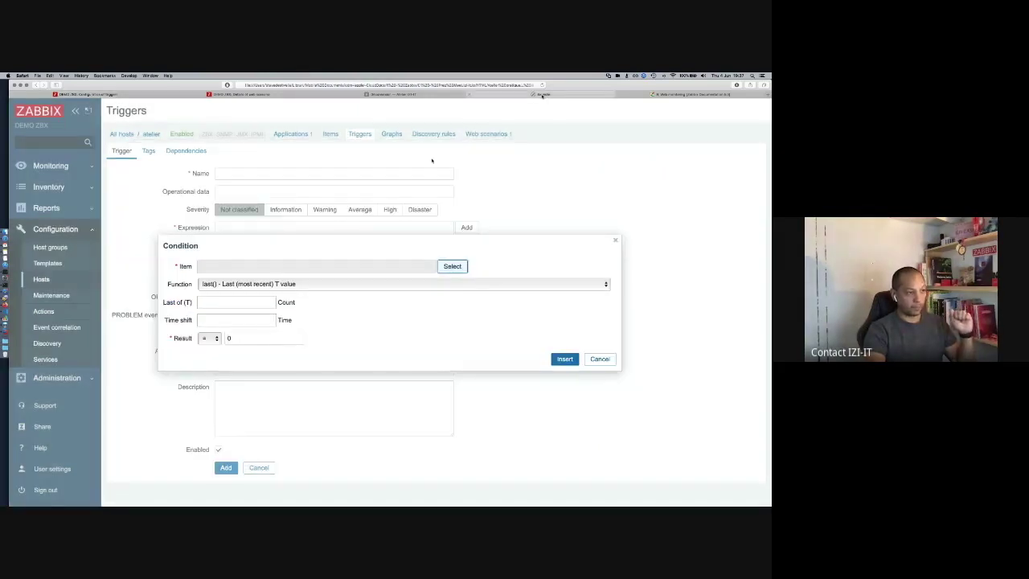